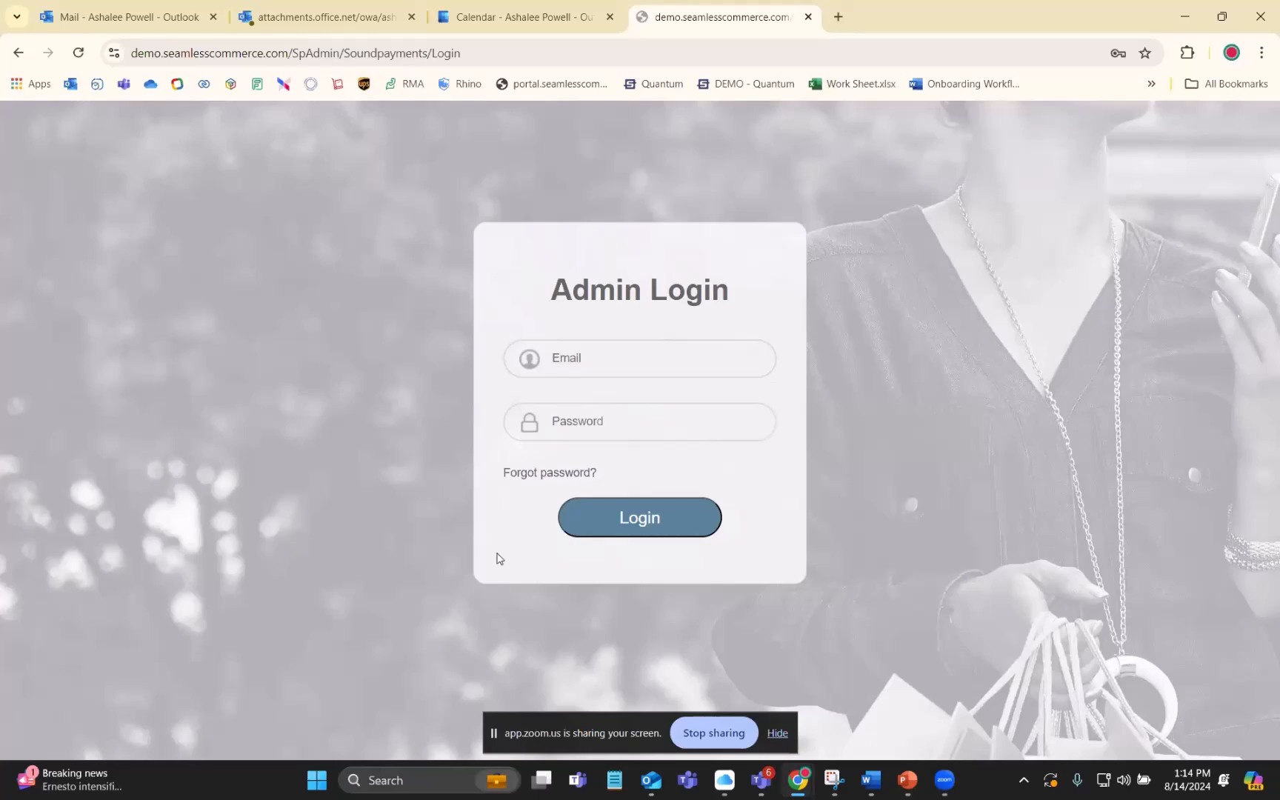
- Log in to the admin site with the saved Sound Payments account's e-mail and password
click(580, 366)
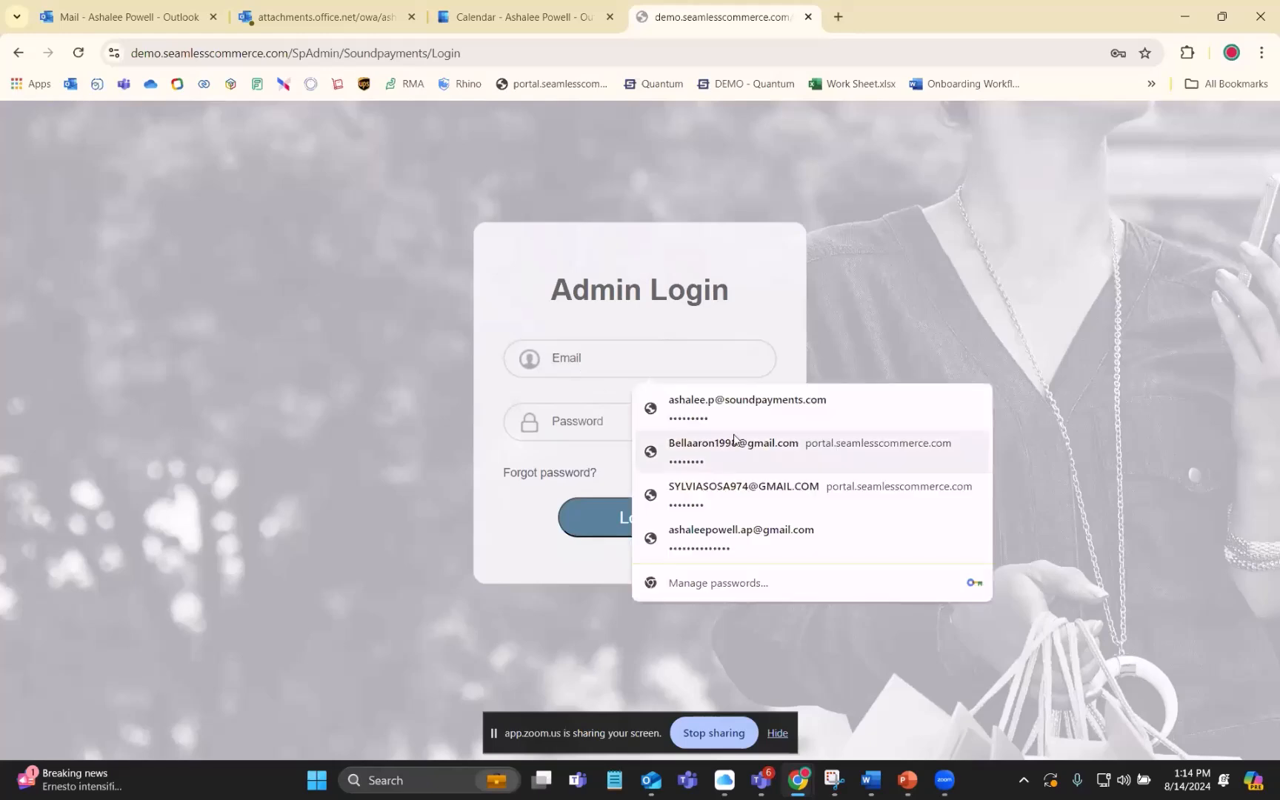
click(742, 404)
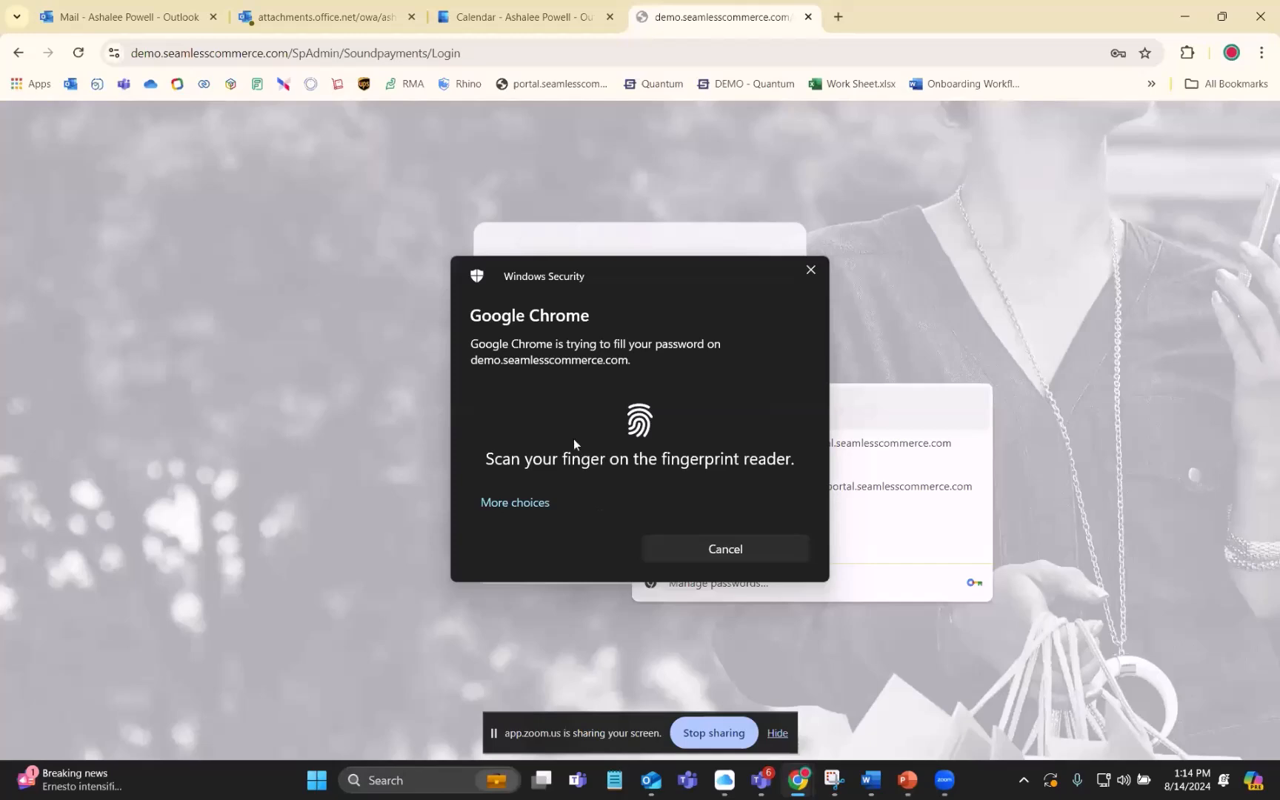
click(636, 521)
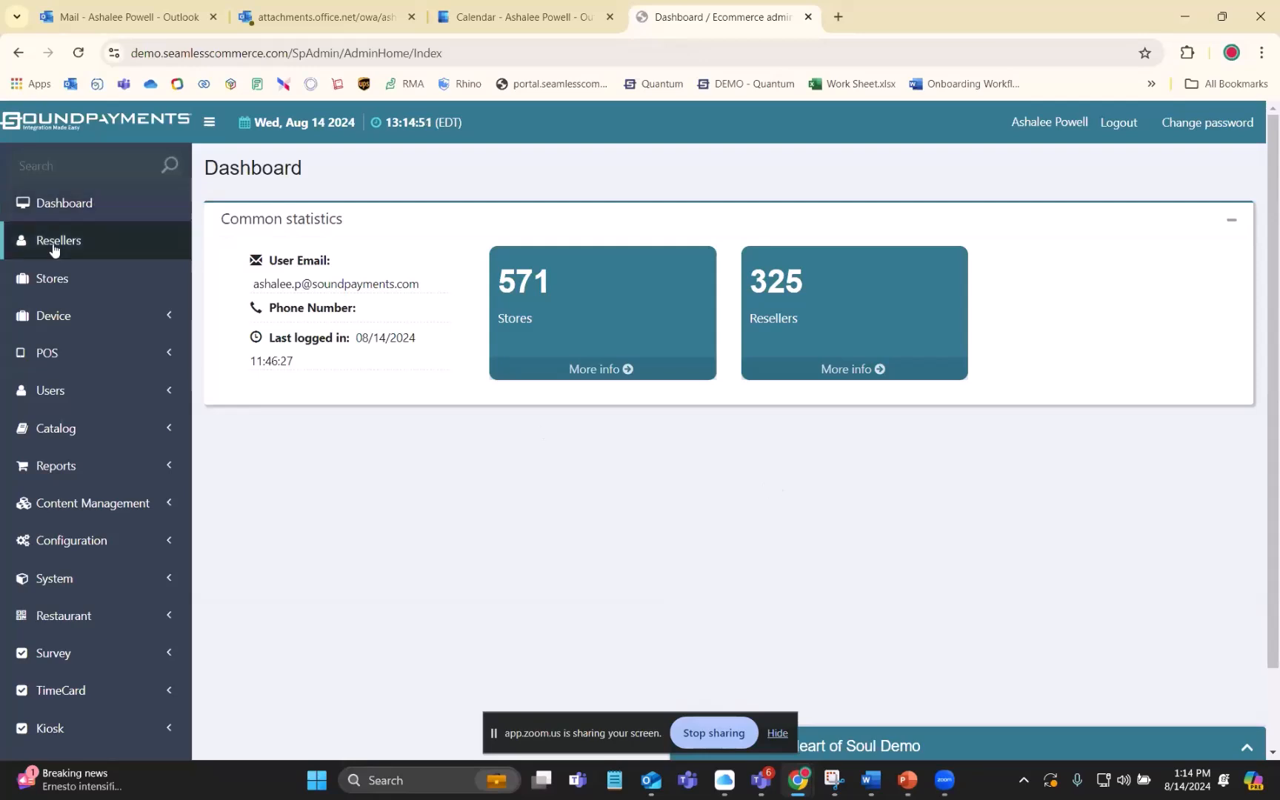
- Search the stores by the owner's first name and log in to the Convenience Store's store portal
click(51, 278)
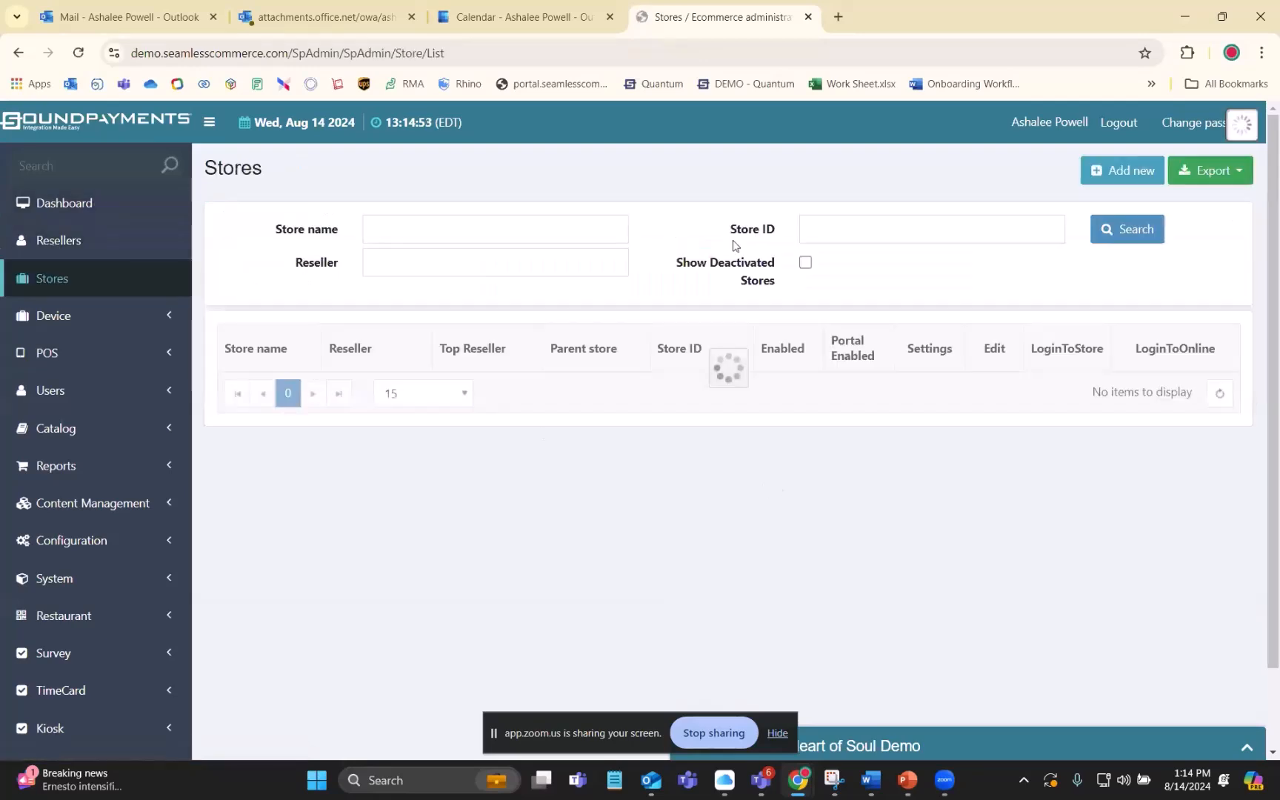
click(485, 232)
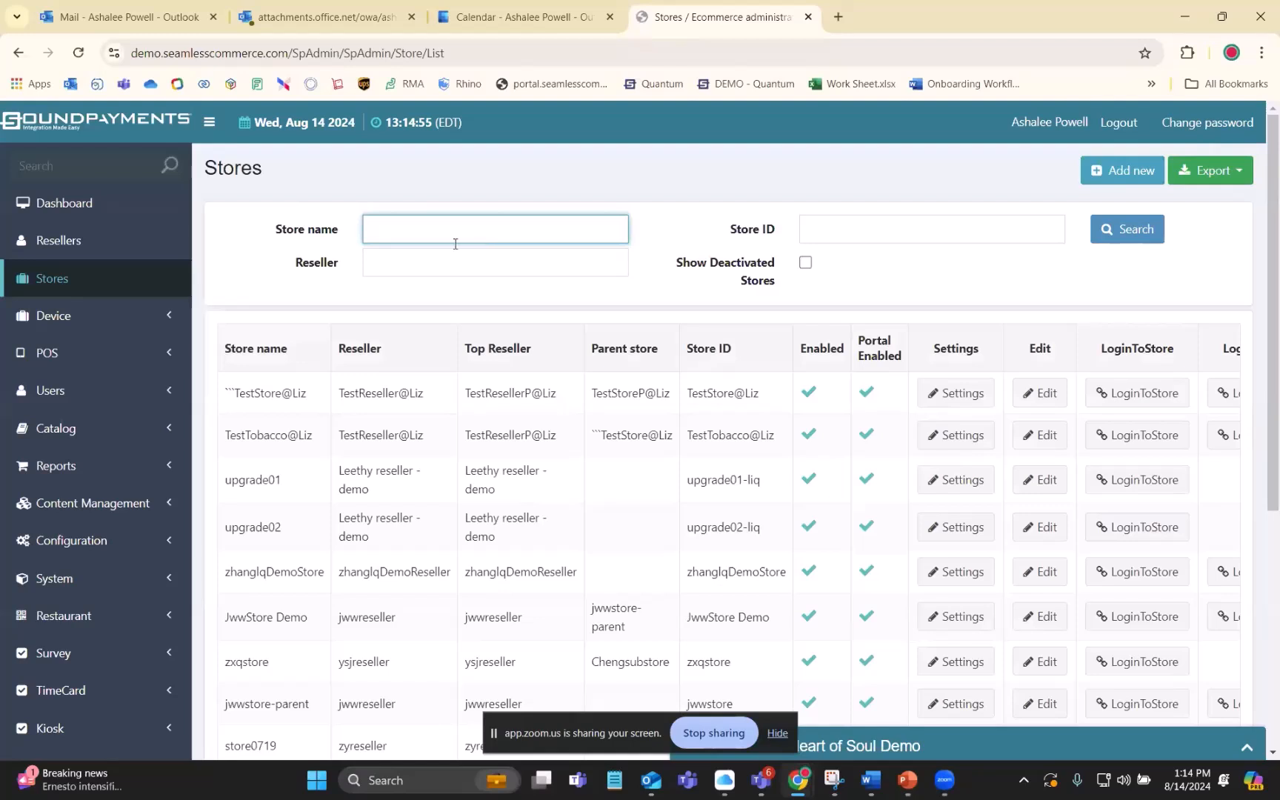
text(ashalee)
key(Return)
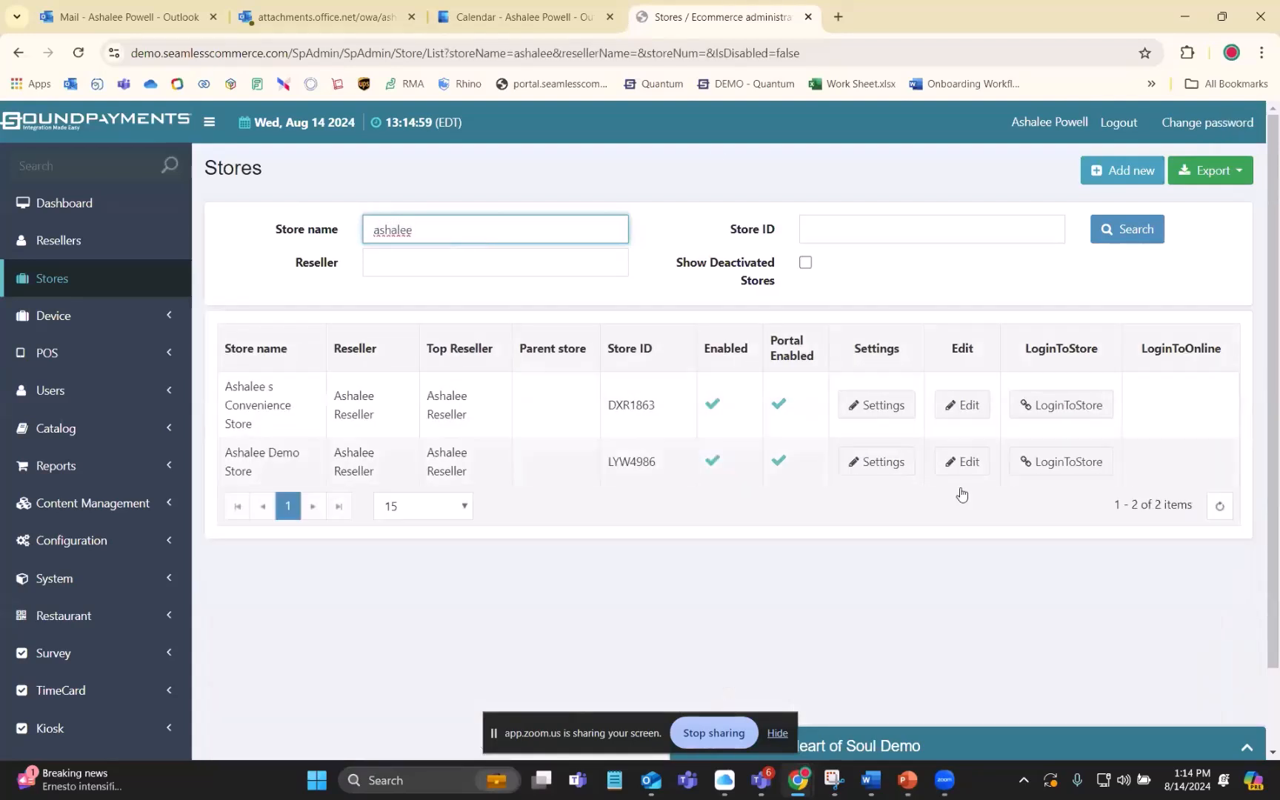
click(1054, 405)
click(828, 289)
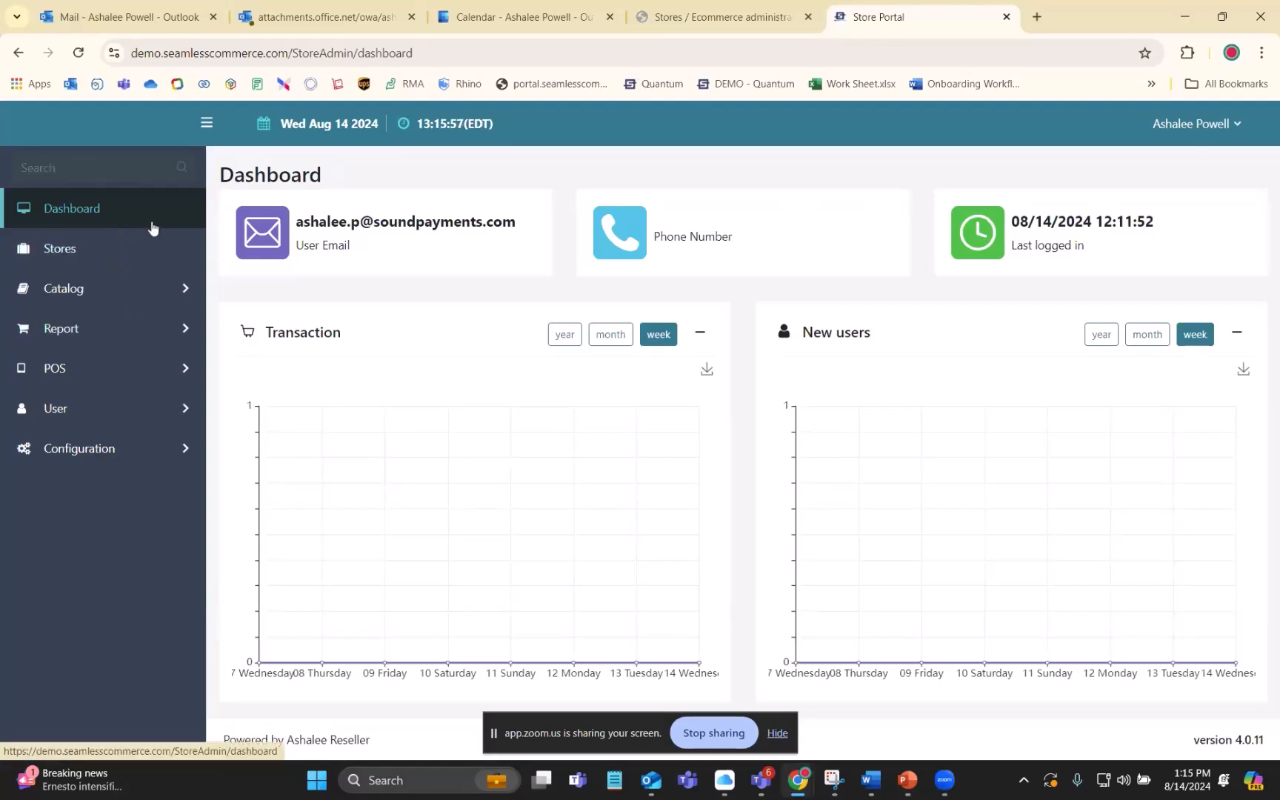
- View the portal's store list and look through the options available under Catalog and POS
click(50, 251)
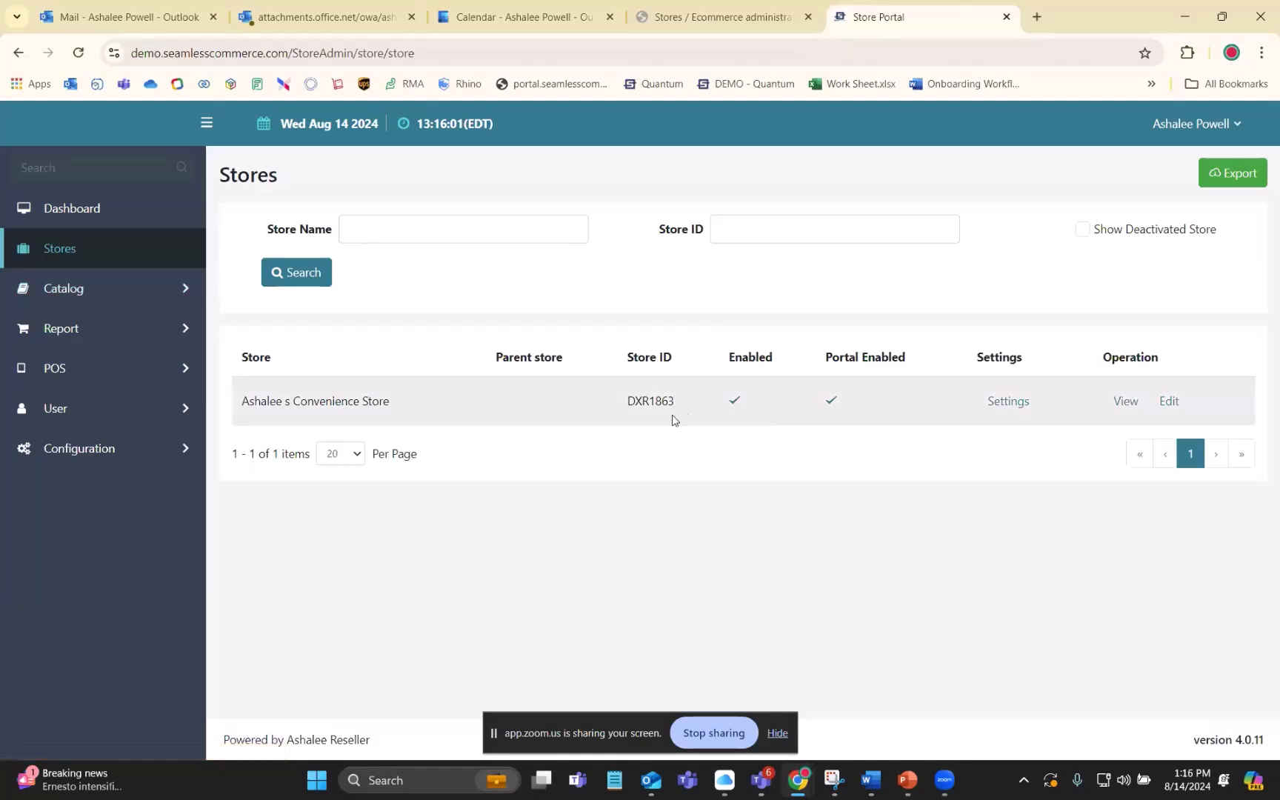
click(91, 296)
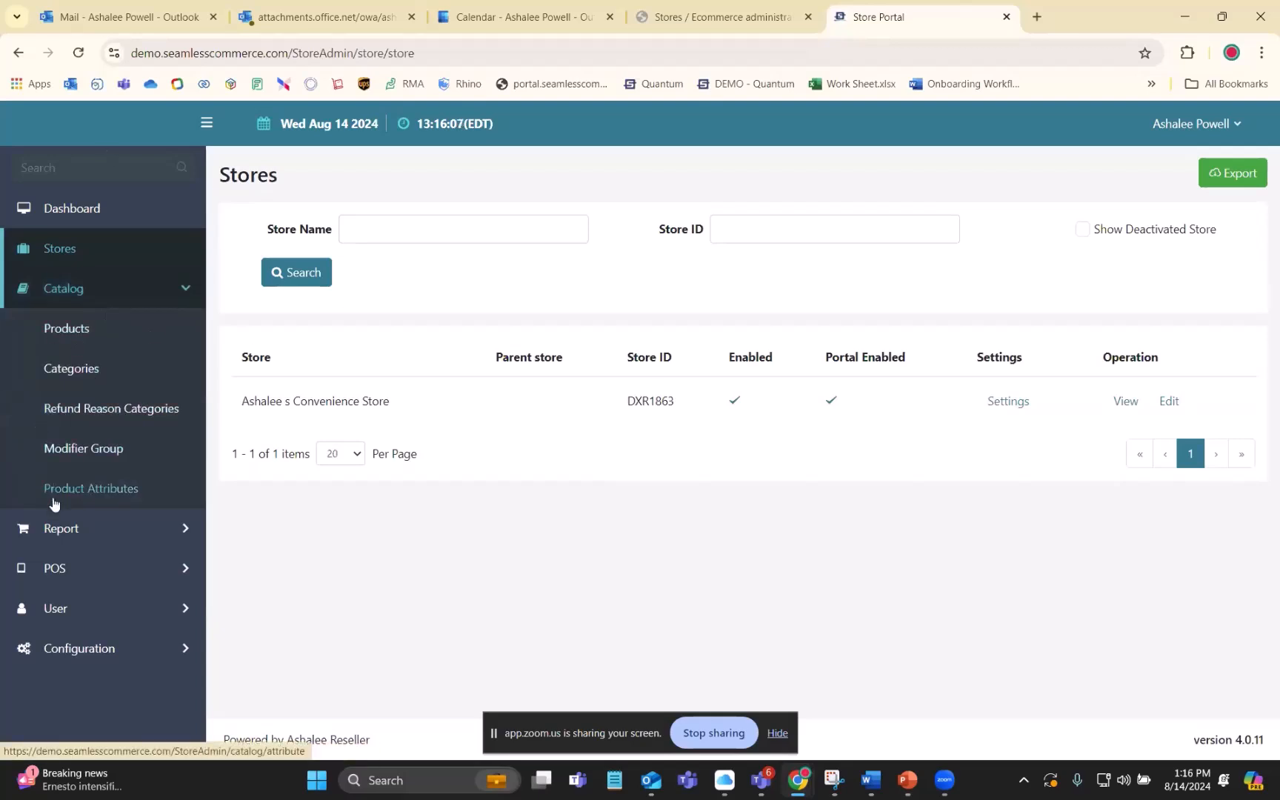
click(183, 289)
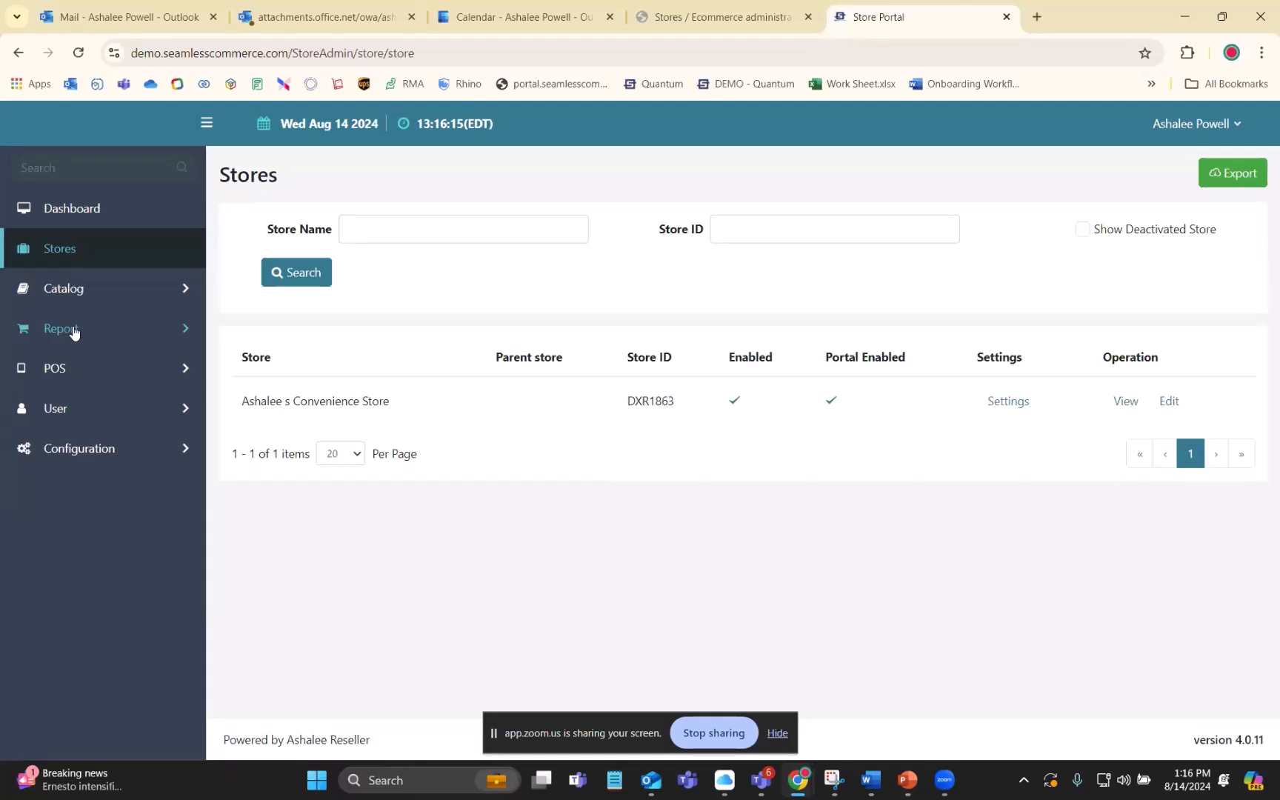
click(72, 378)
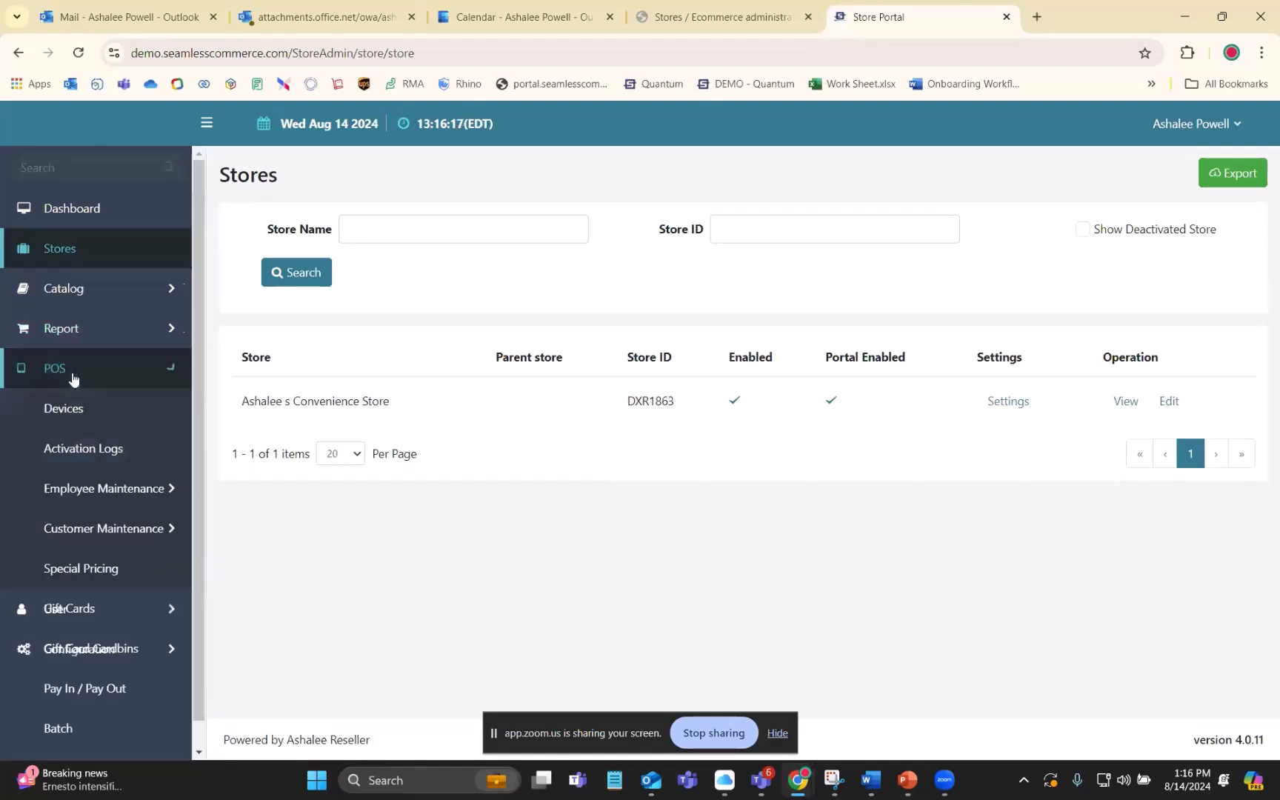
click(71, 379)
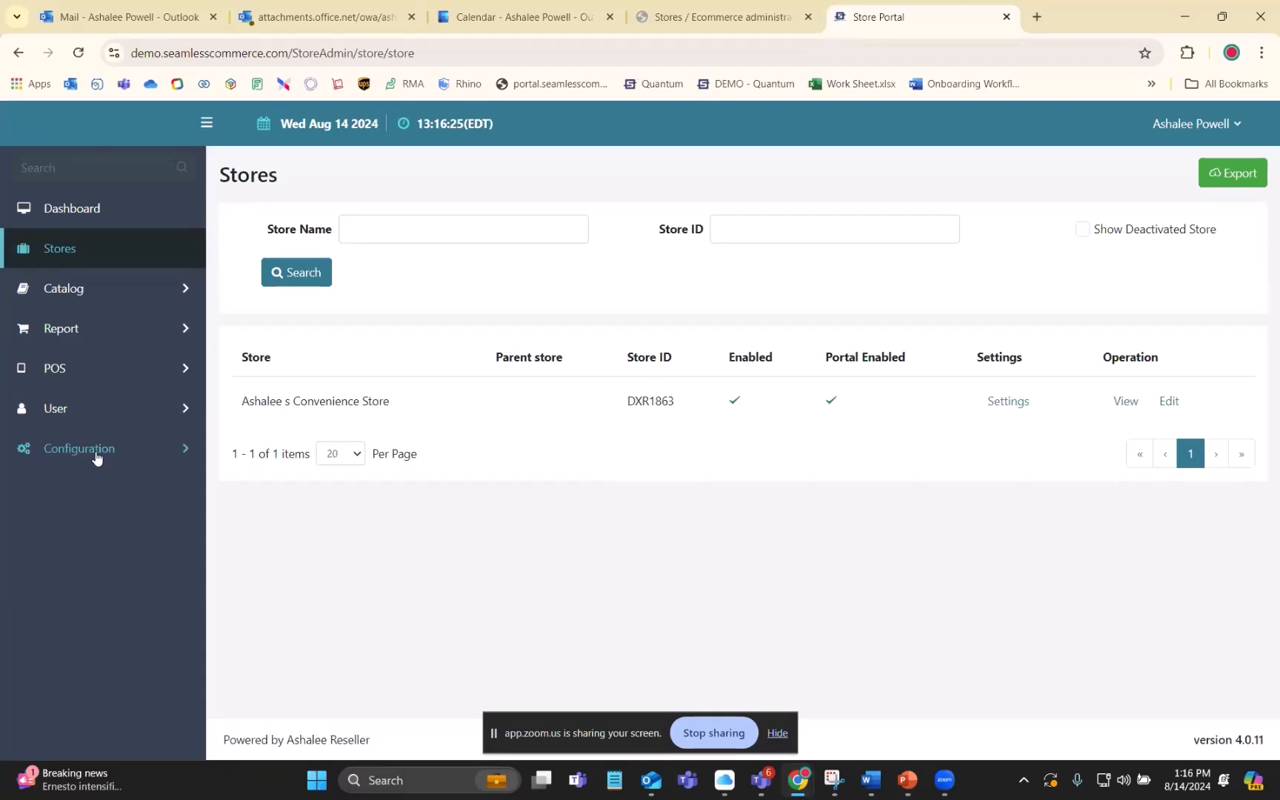
key(alt+Tab)
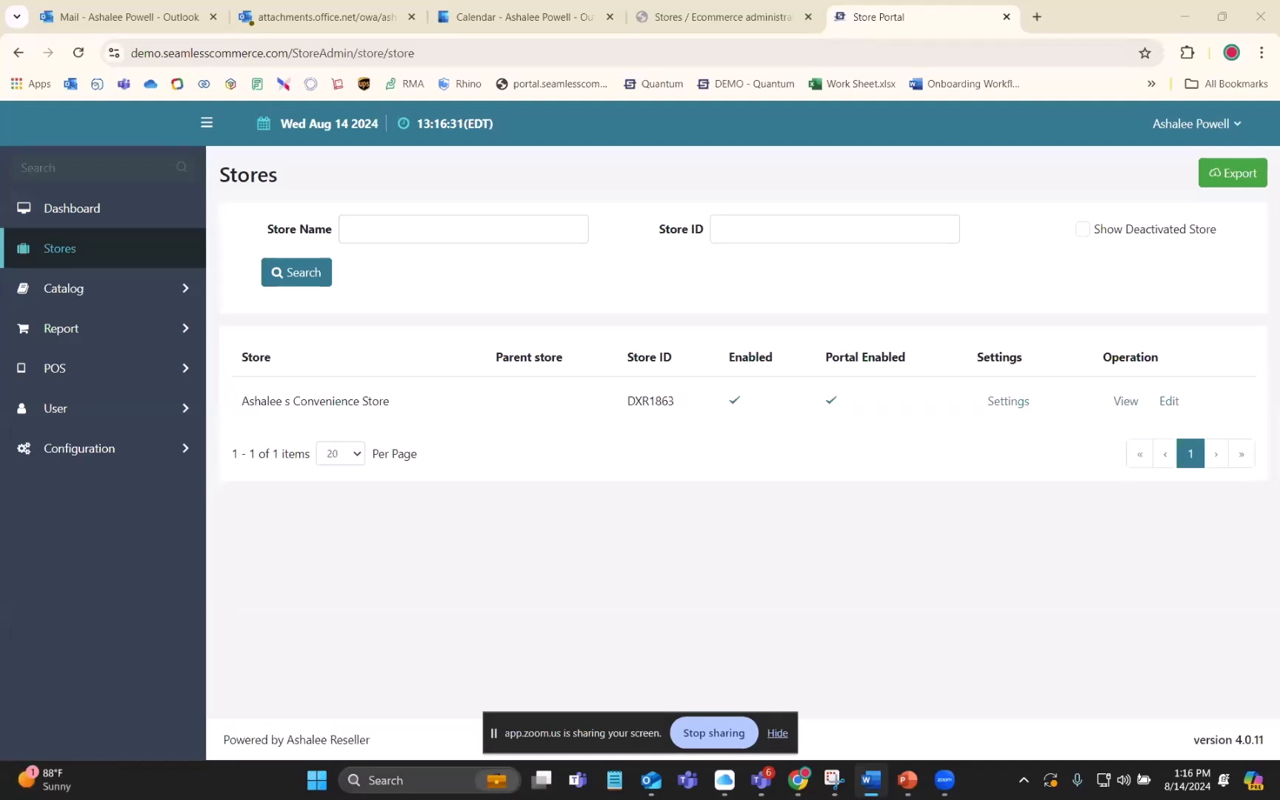
- Open the tax categories in the configuration and view the details of the Tax standard category
click(94, 458)
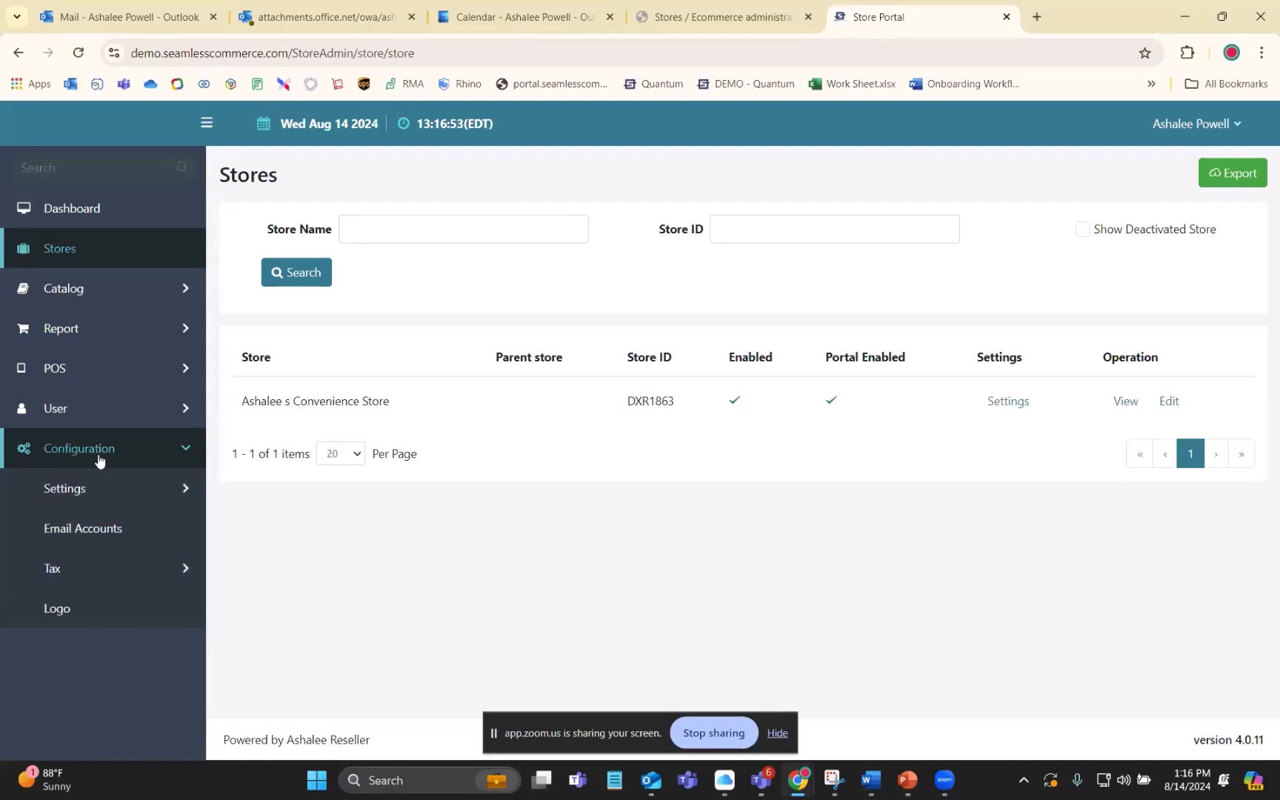
click(82, 568)
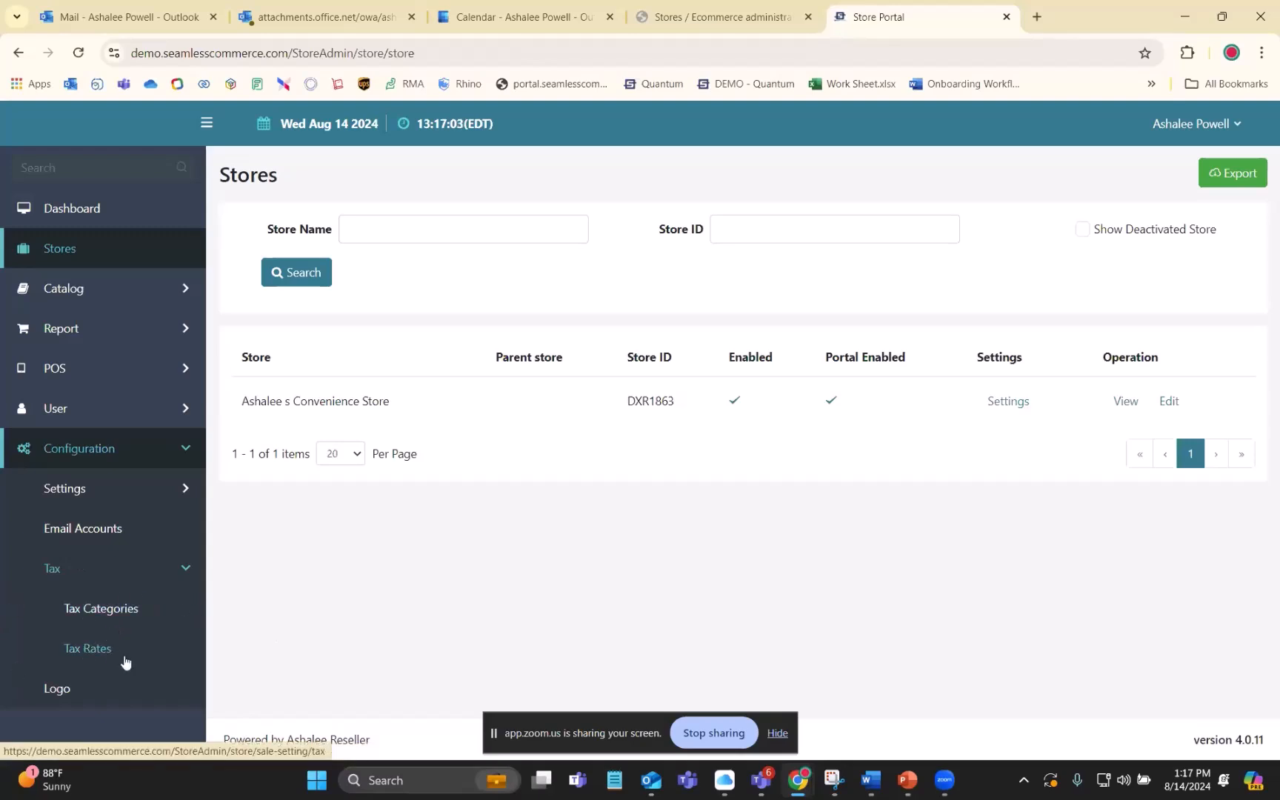
click(126, 611)
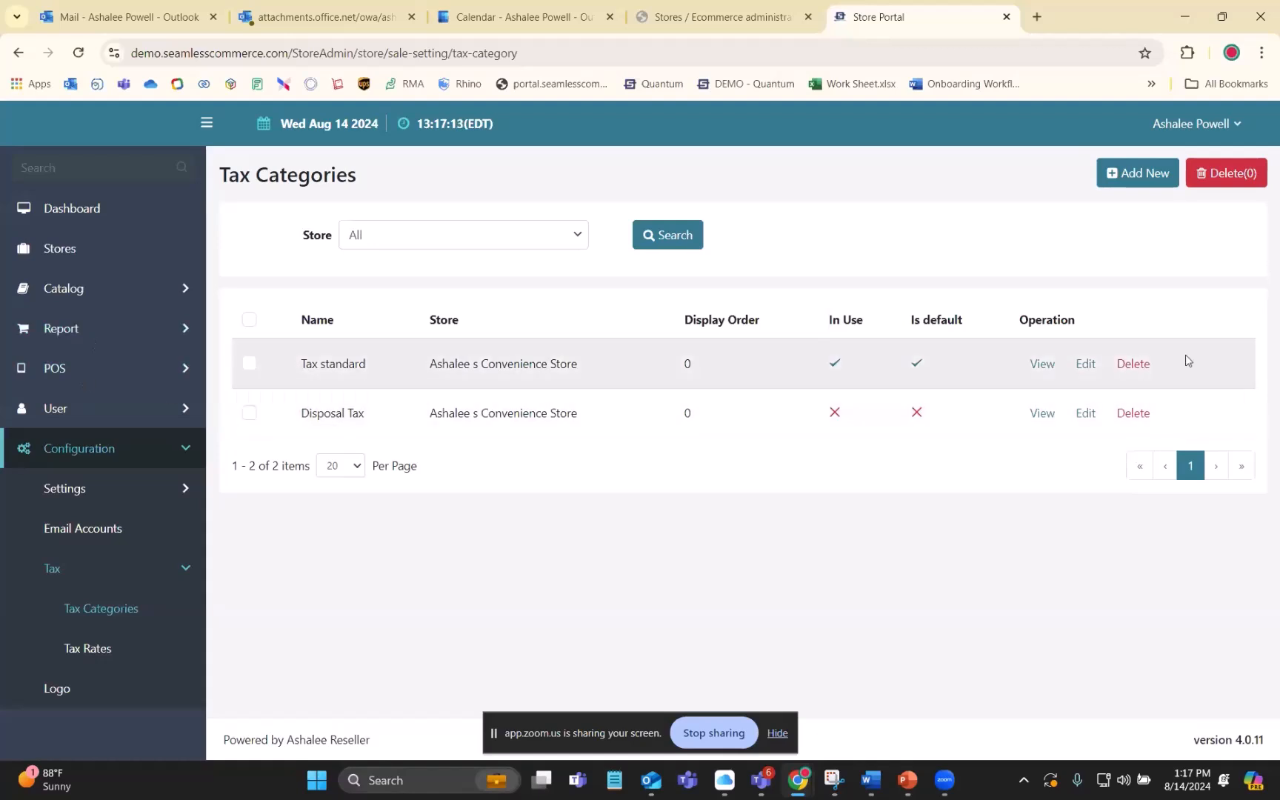
click(1086, 364)
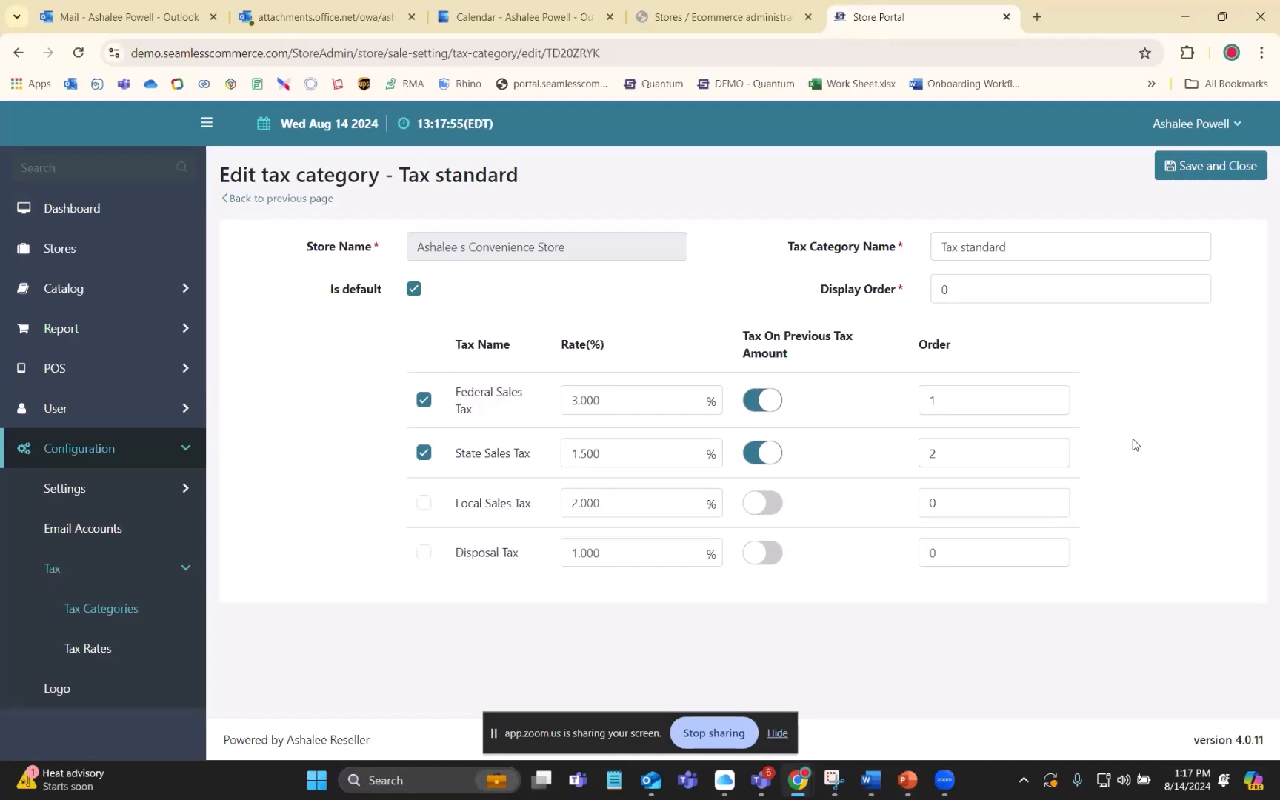
- View the tax rates, open the Local Sales Tax rate for editing, and return to the rates list
click(83, 652)
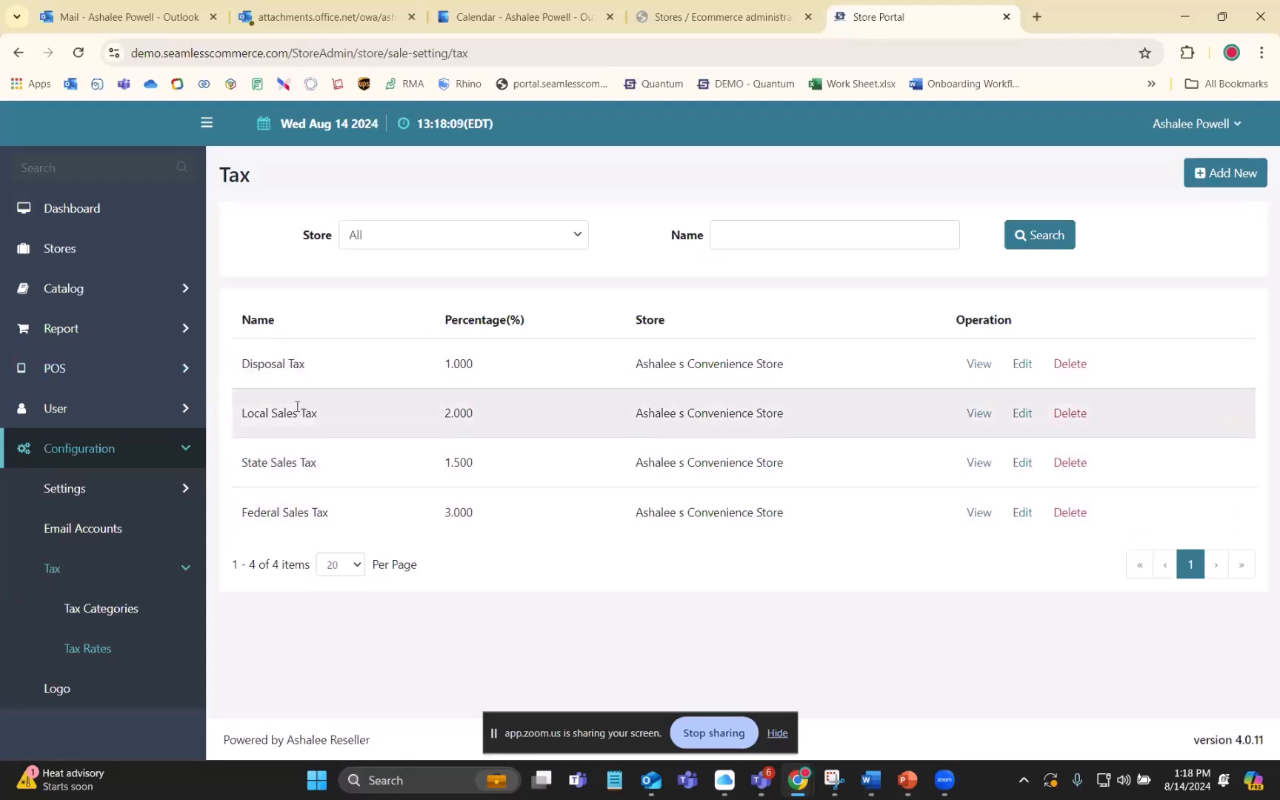
click(1021, 411)
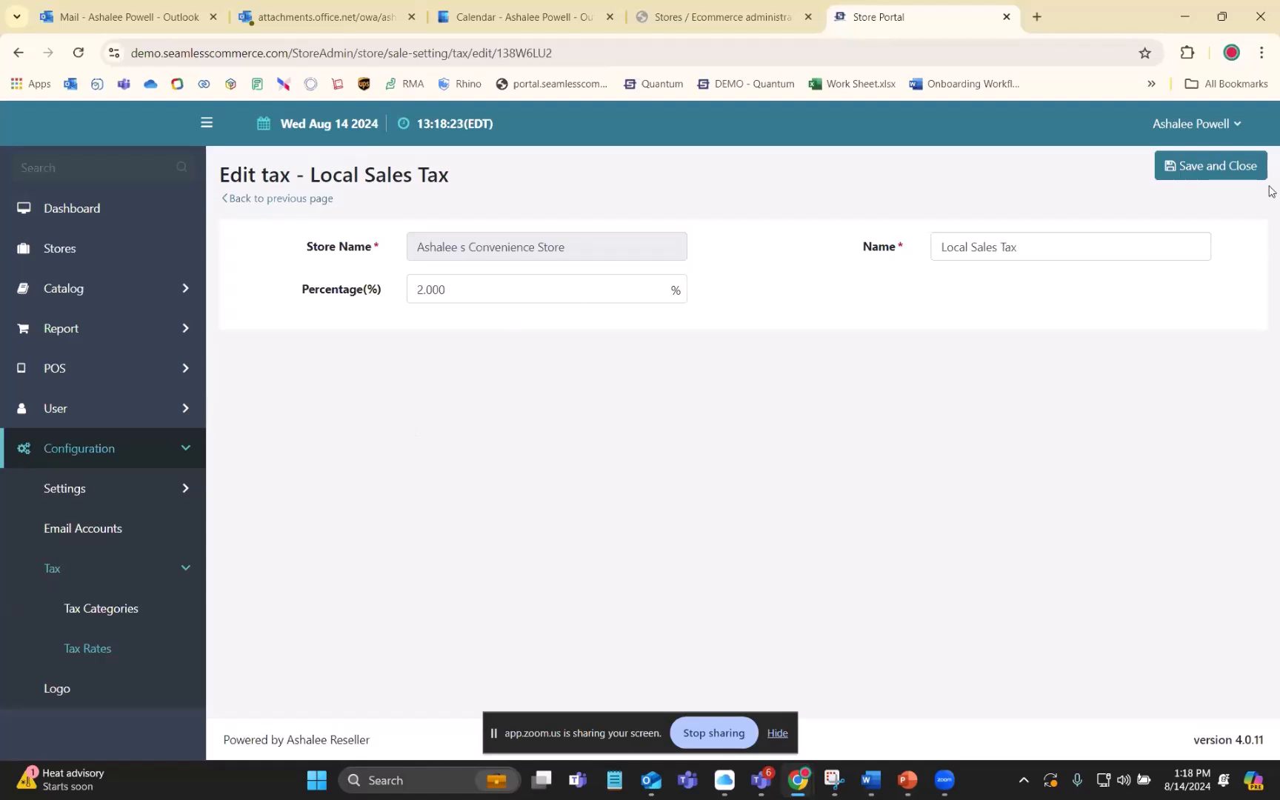
click(1193, 174)
click(785, 256)
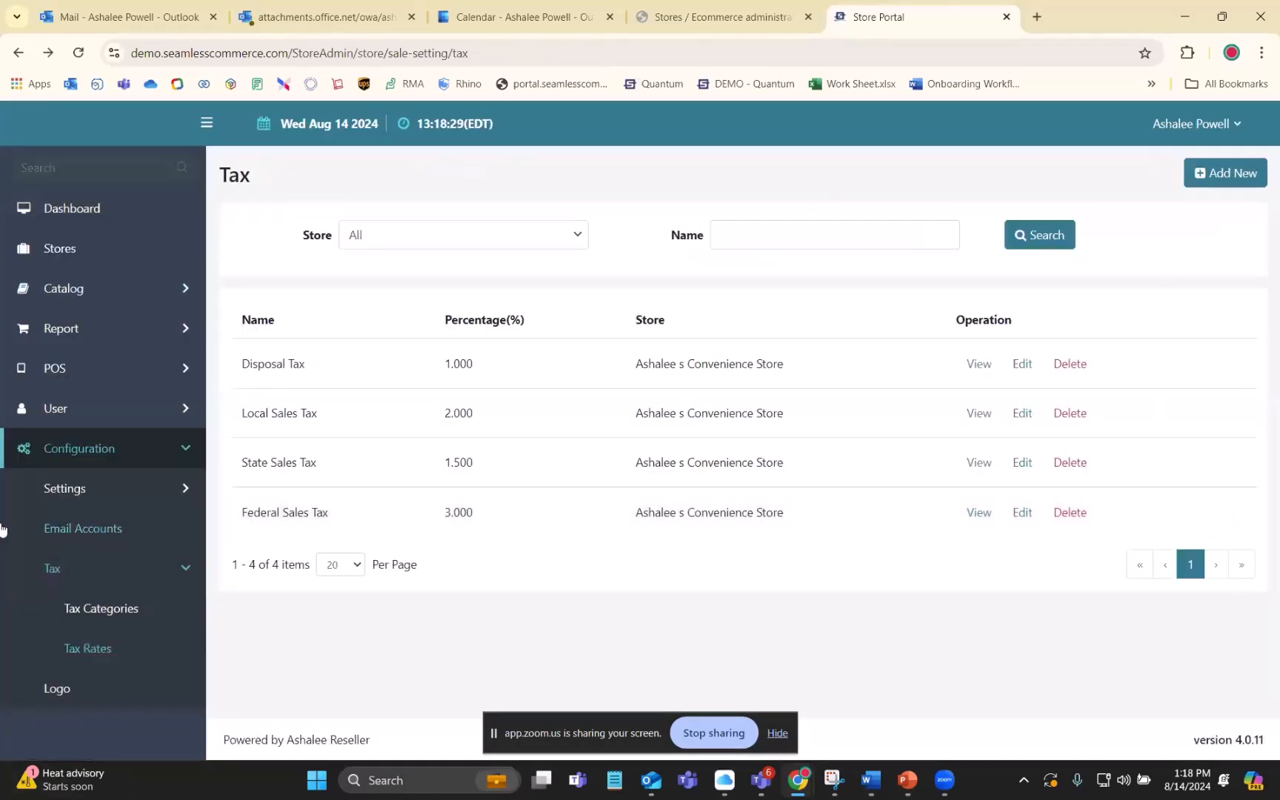
key(alt+Tab)
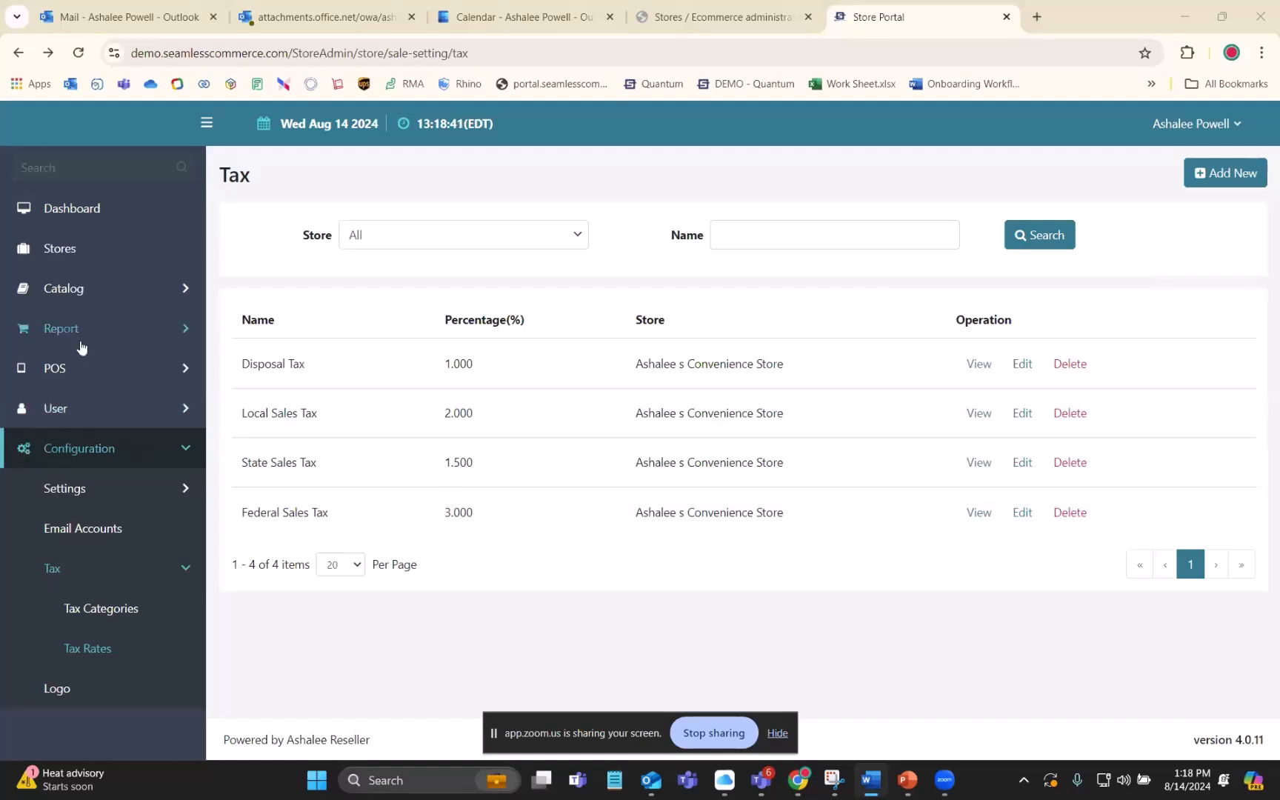
- Open the list of POS user roles under the POS employee maintenance options
click(72, 376)
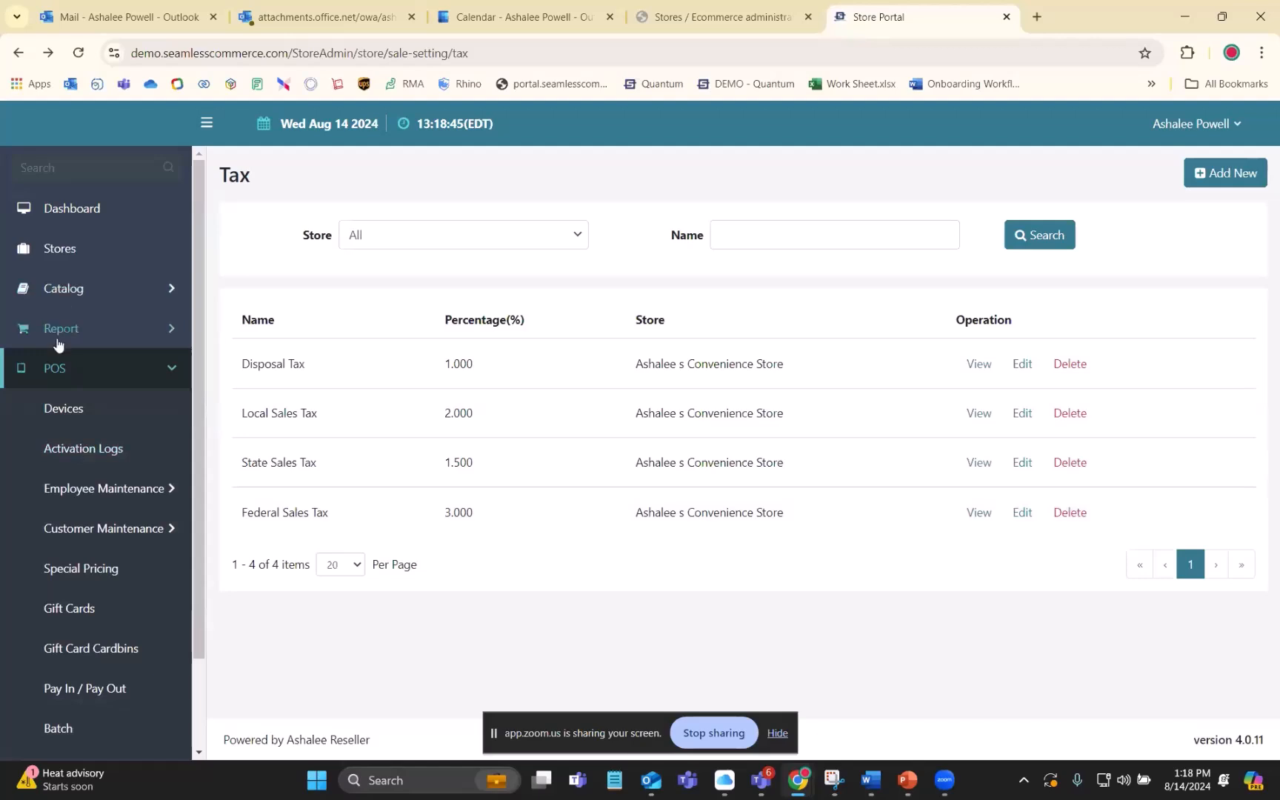
click(164, 368)
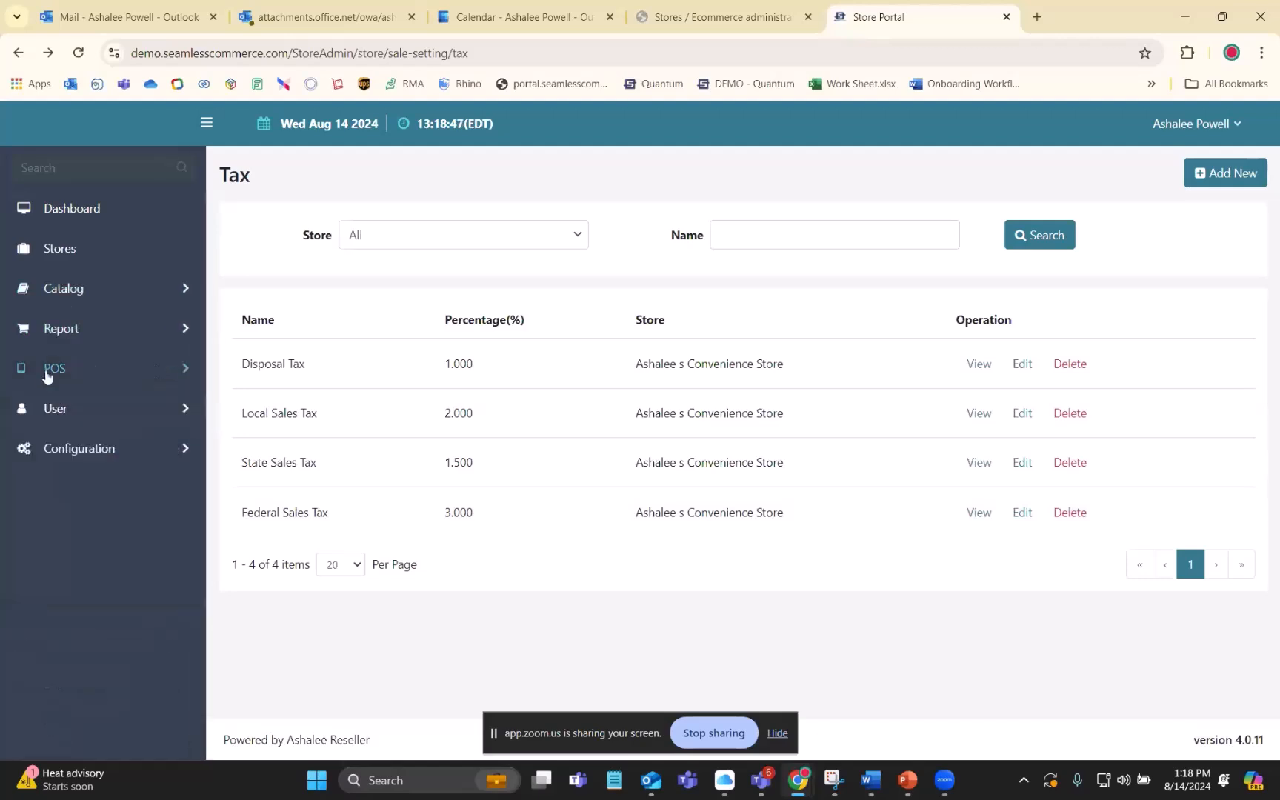
click(154, 377)
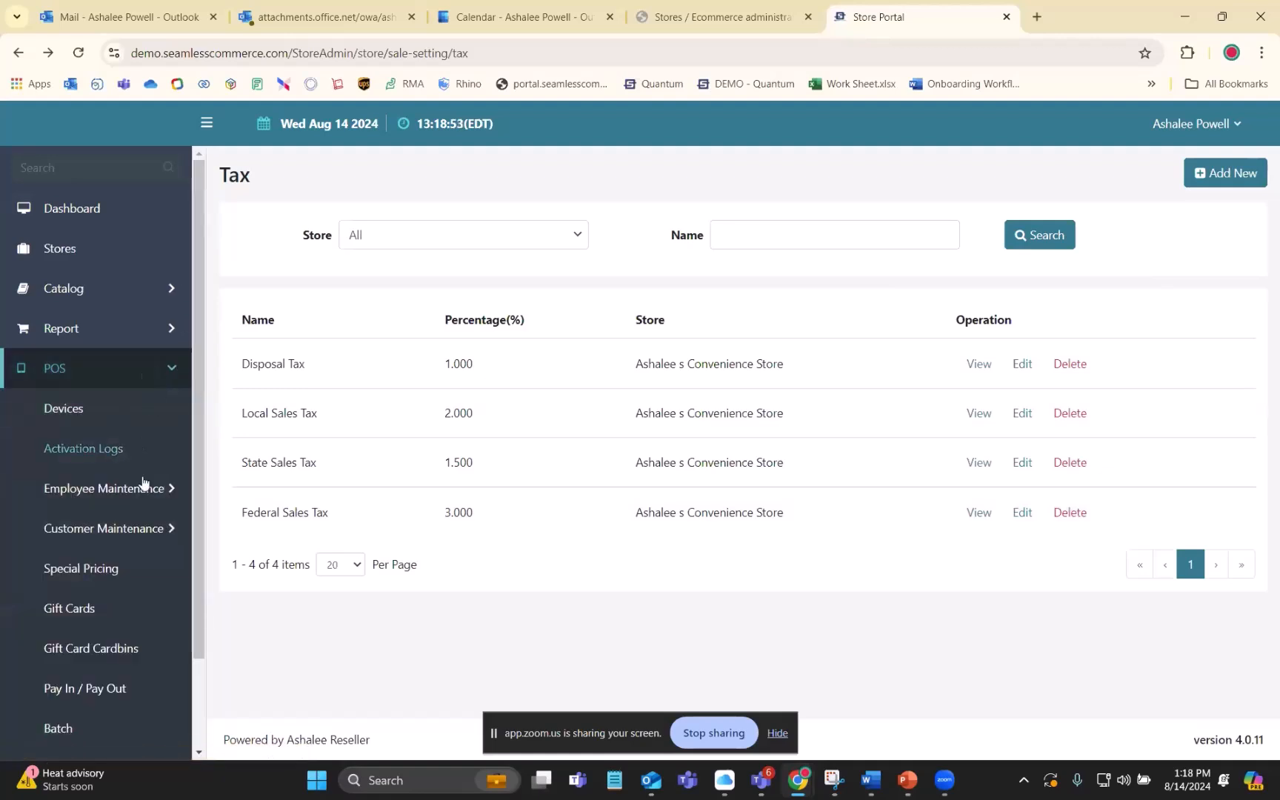
click(137, 493)
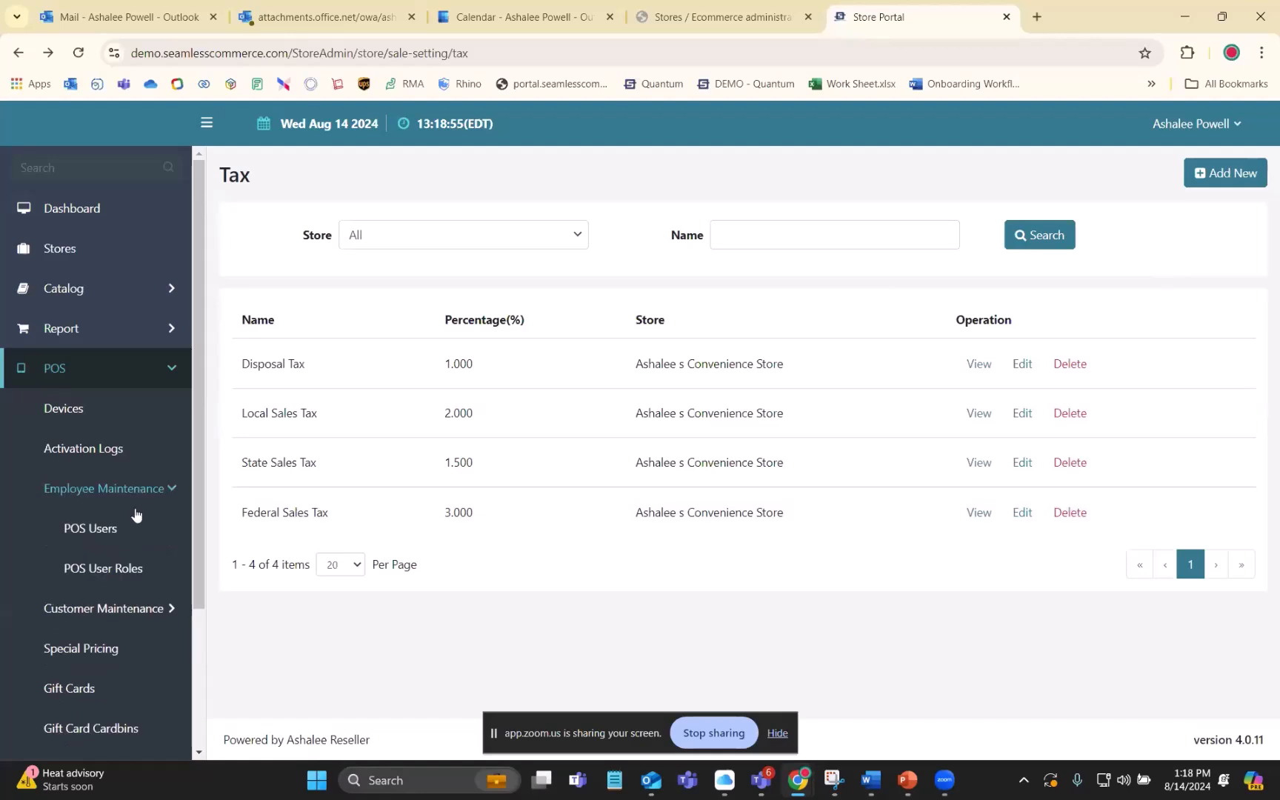
click(89, 570)
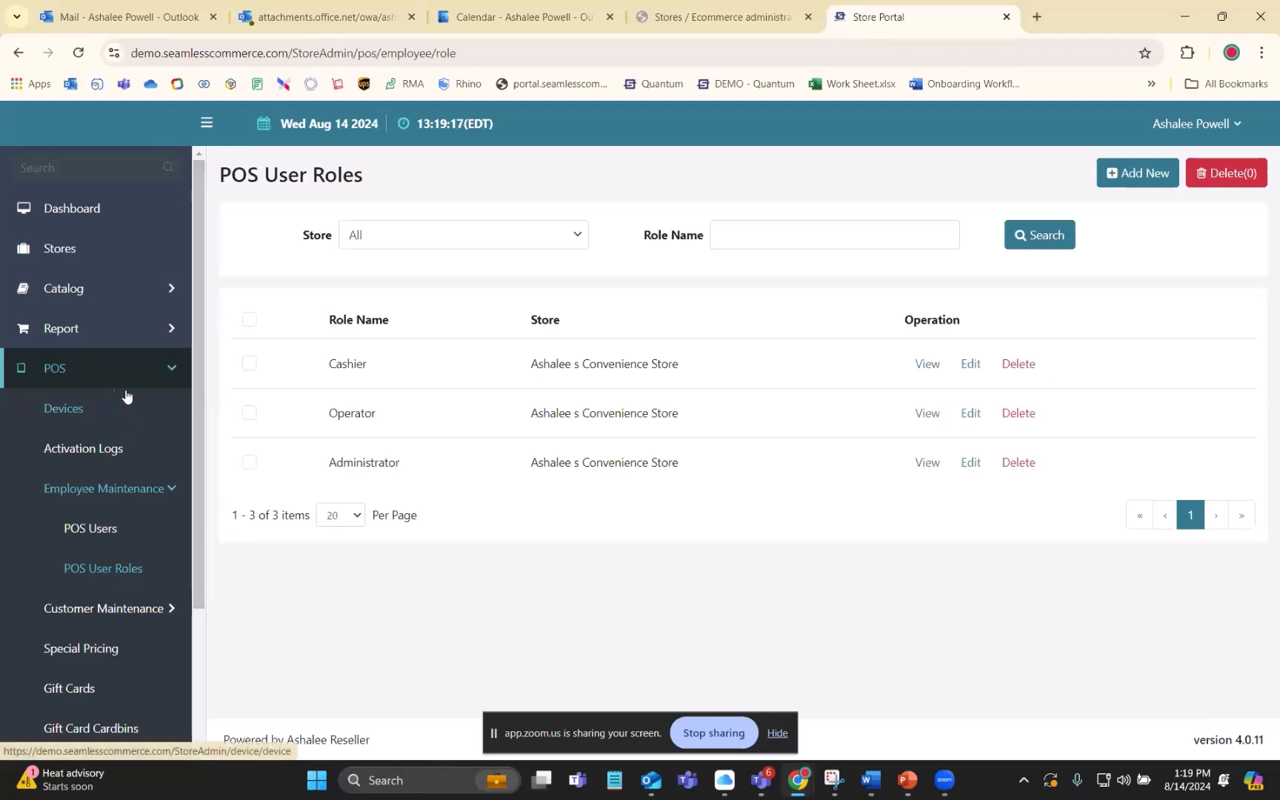
- Open the bookmarked PAXSTORE Administrator Center in a new browser tab and log in with the saved account password
click(1039, 16)
click(282, 85)
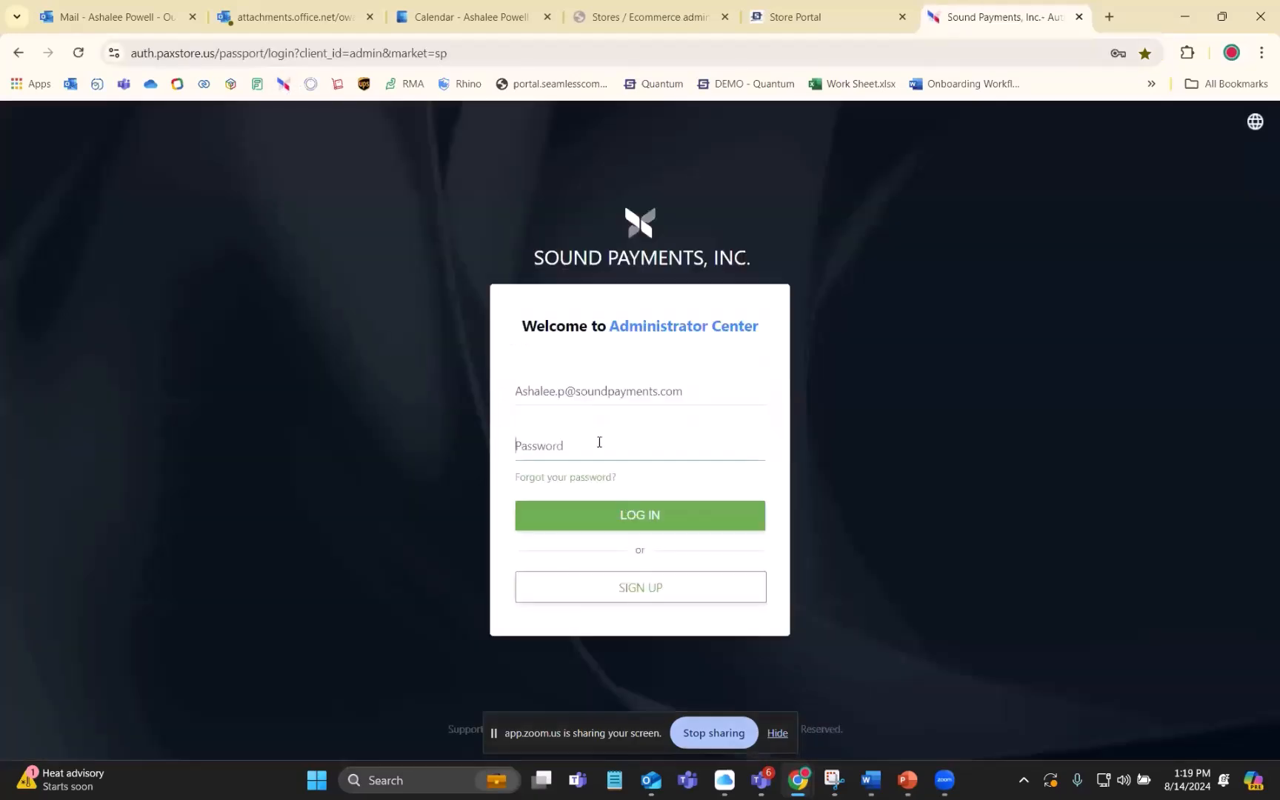
click(599, 442)
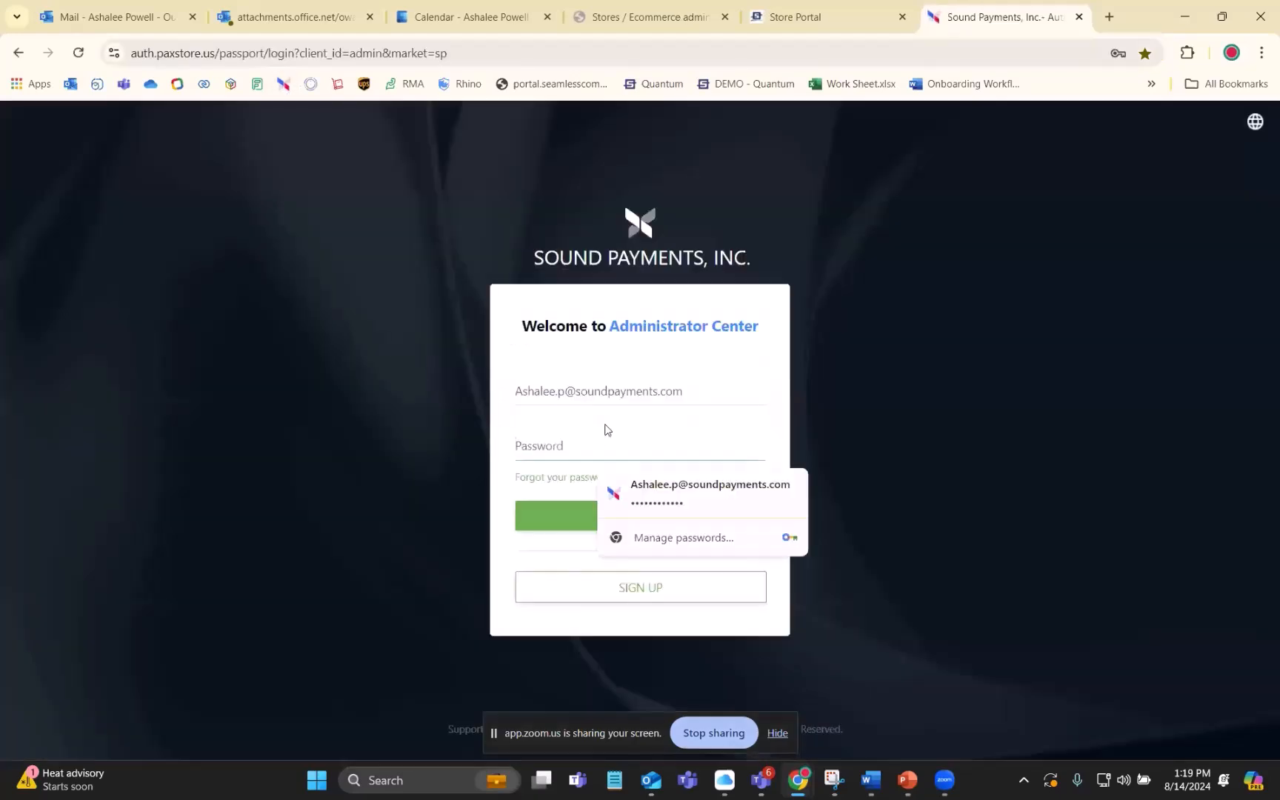
click(615, 500)
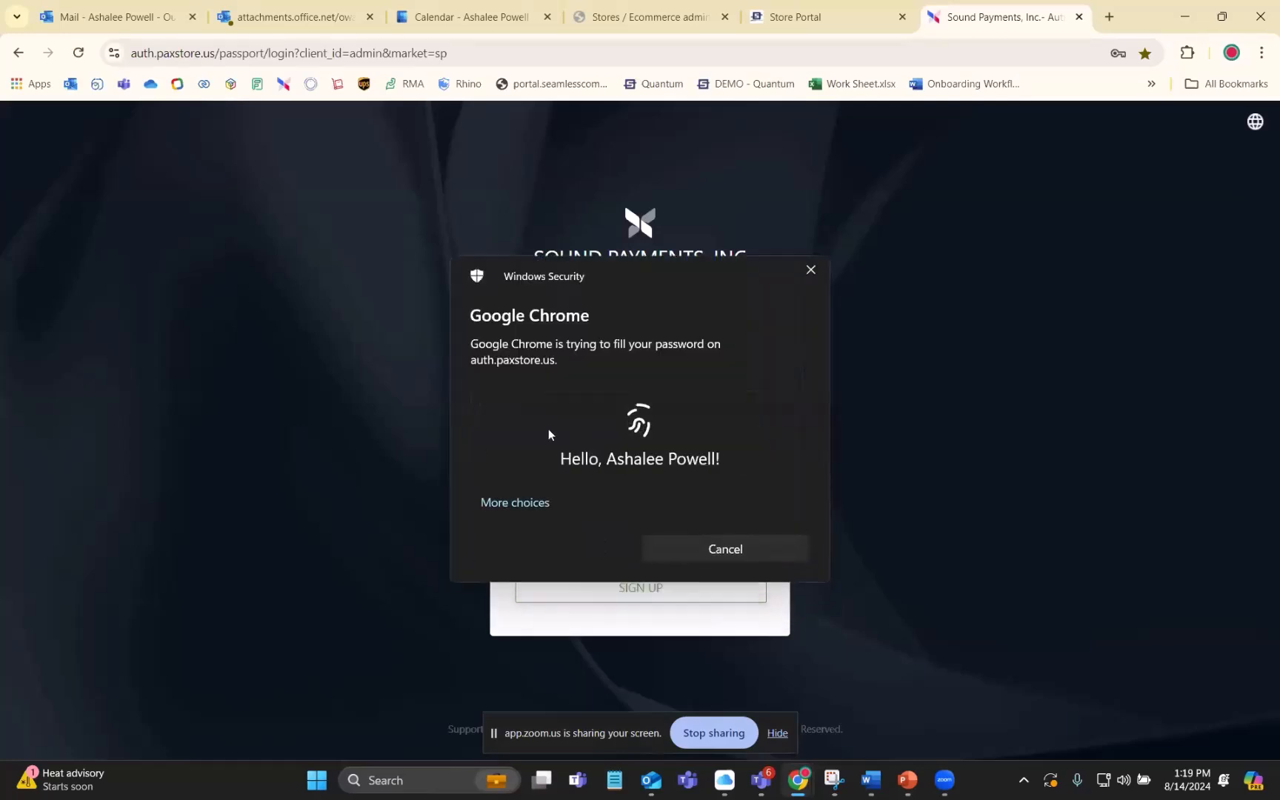
click(572, 523)
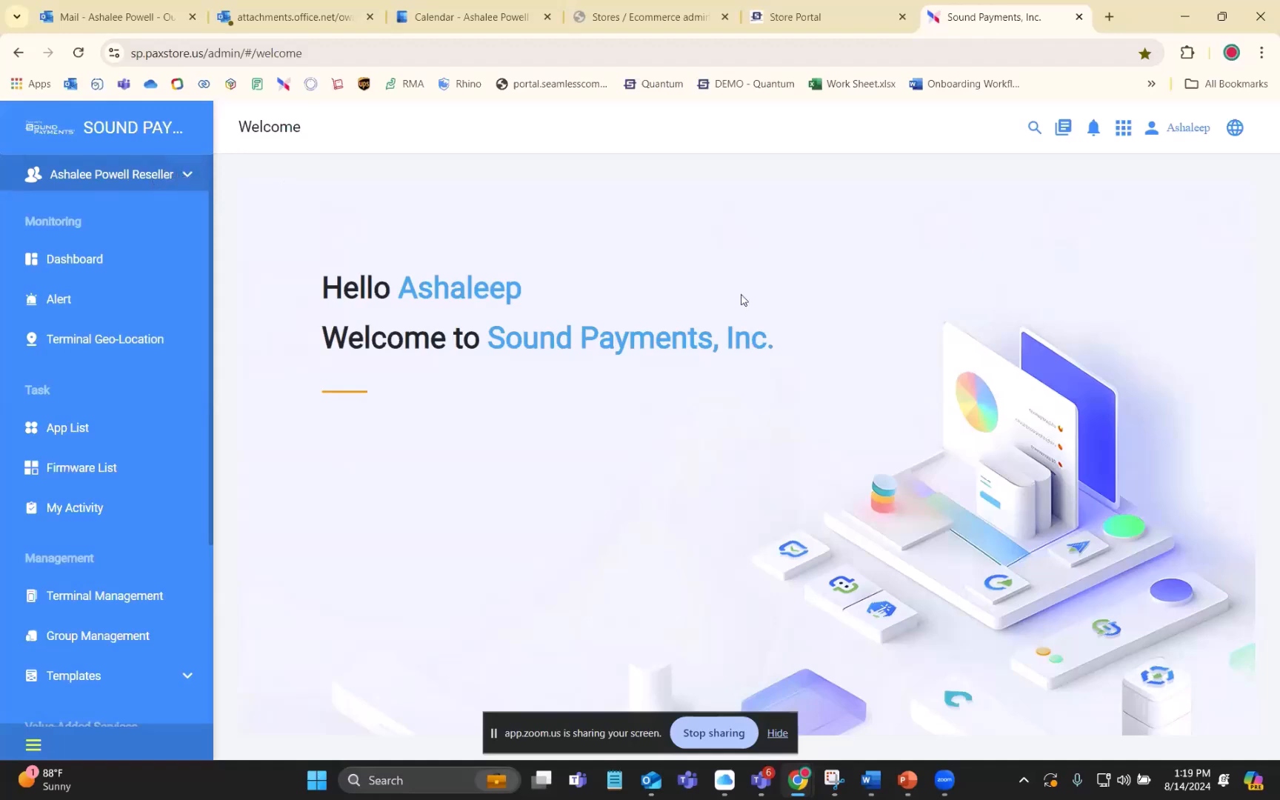
- Open the E500 terminal from the reseller's terminal list and go to its AirViewer remote connection page
click(183, 175)
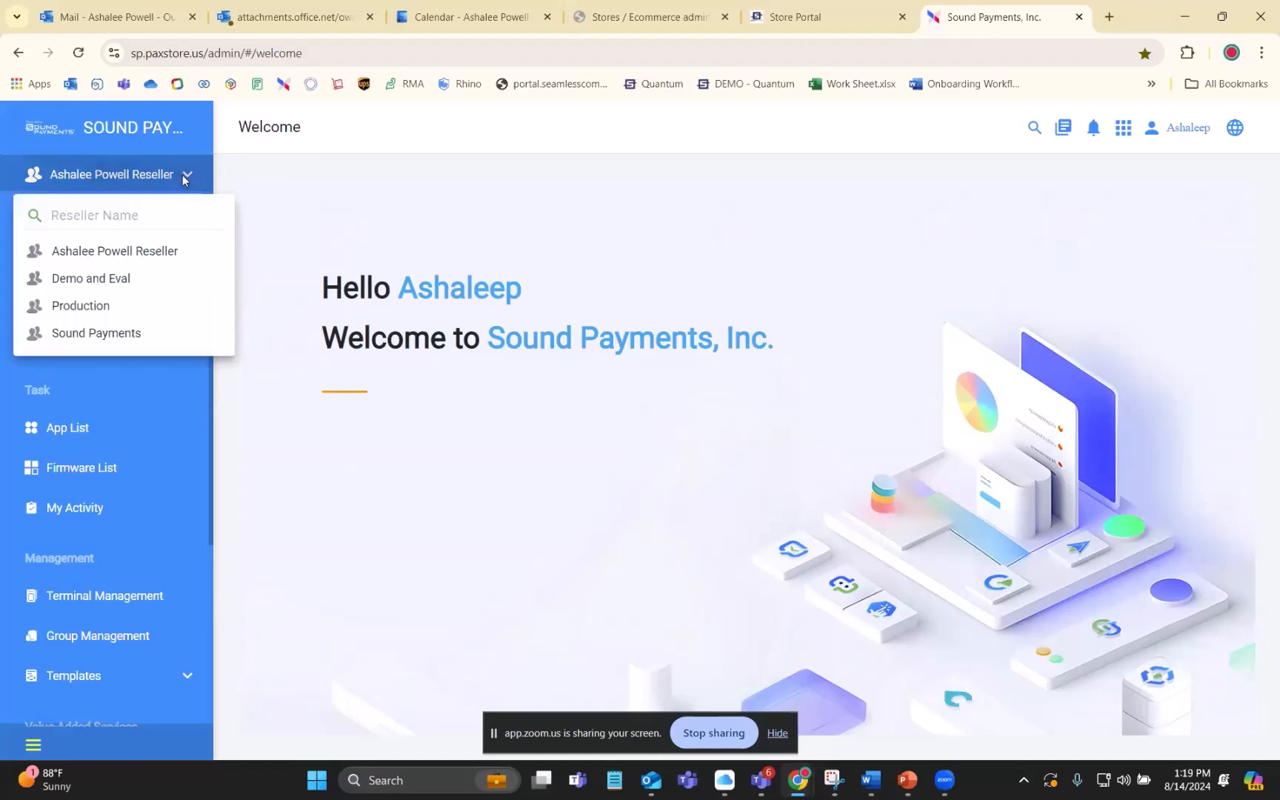
click(311, 278)
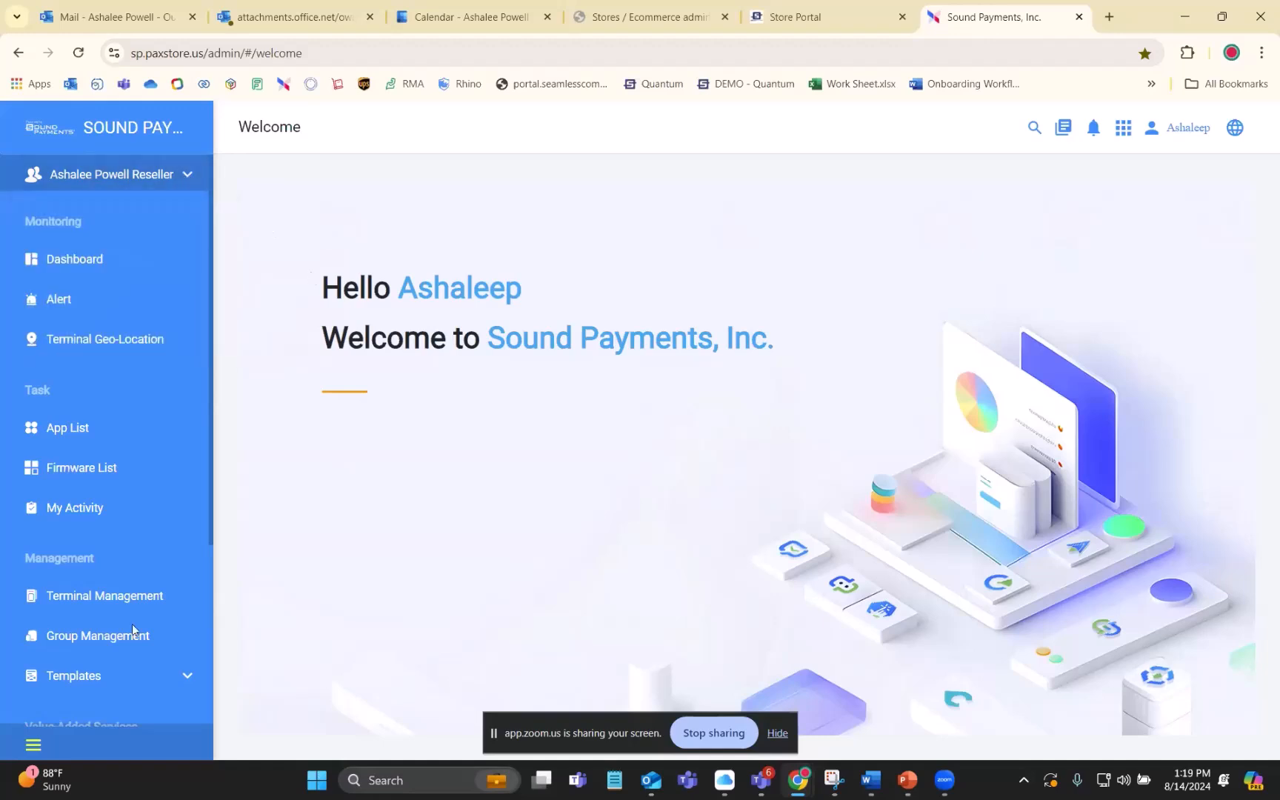
click(100, 601)
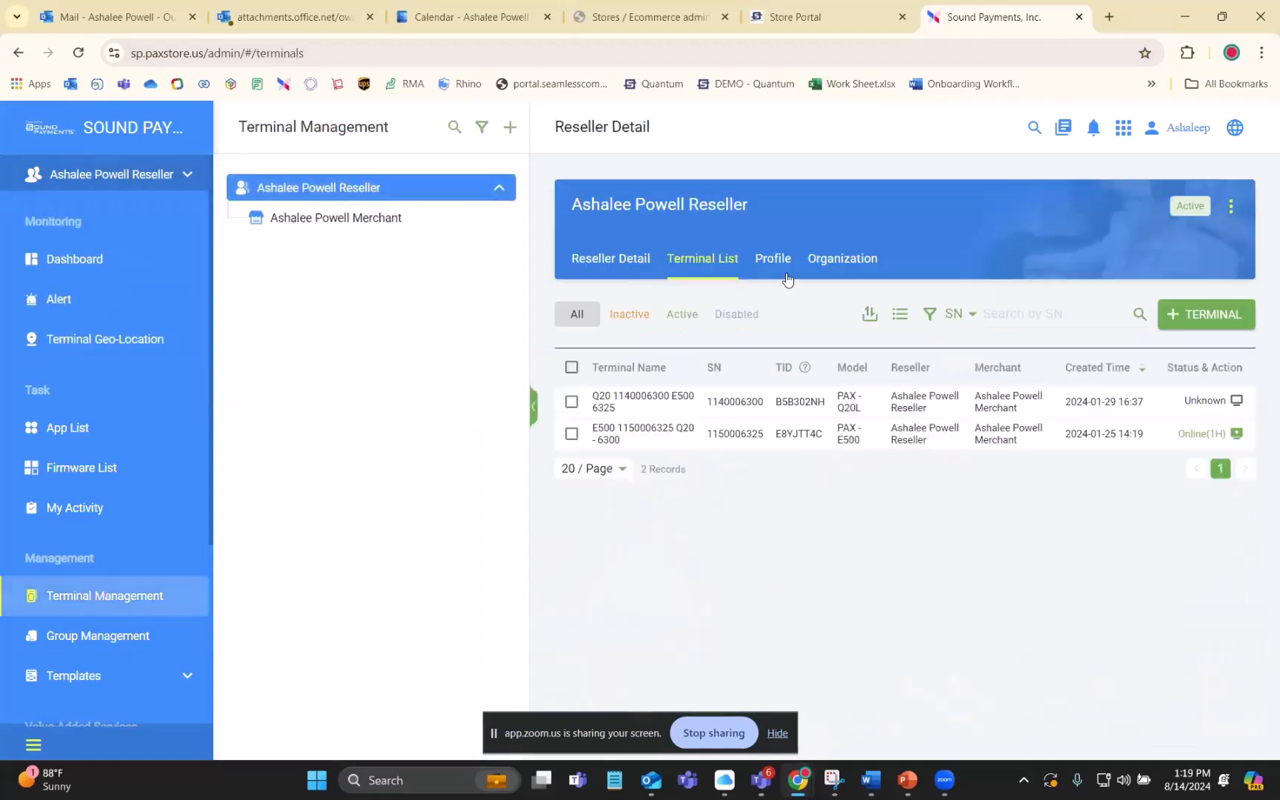
click(757, 445)
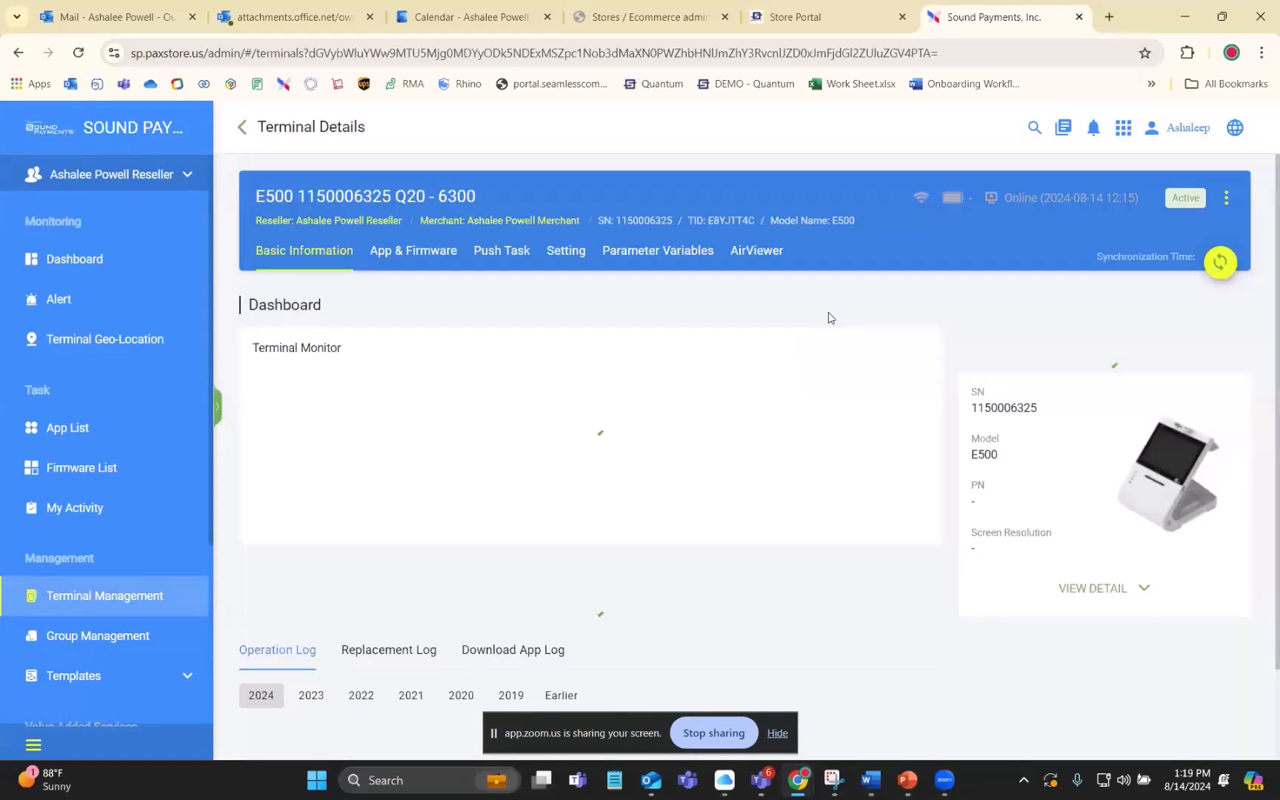
click(830, 260)
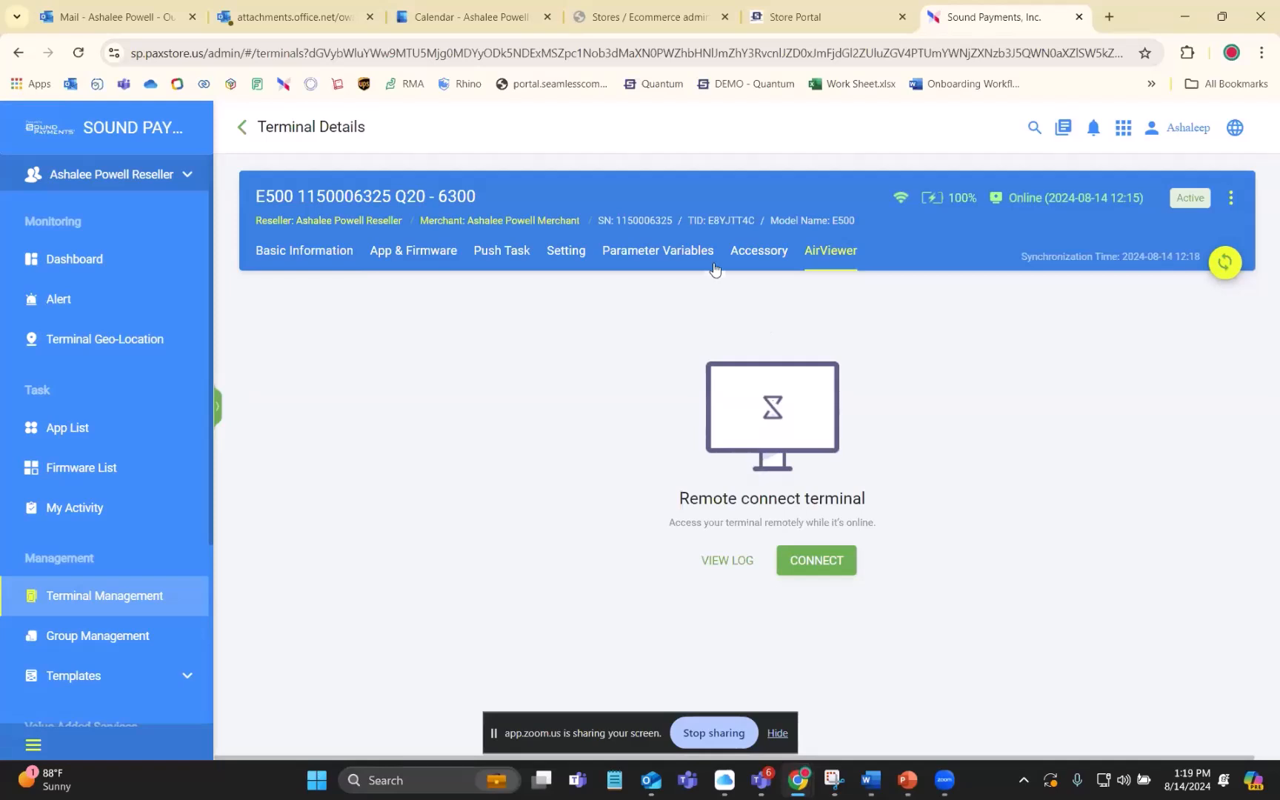
- Connect remotely to the E500 terminal through AirViewer and approve the remote control request on the terminal
click(812, 559)
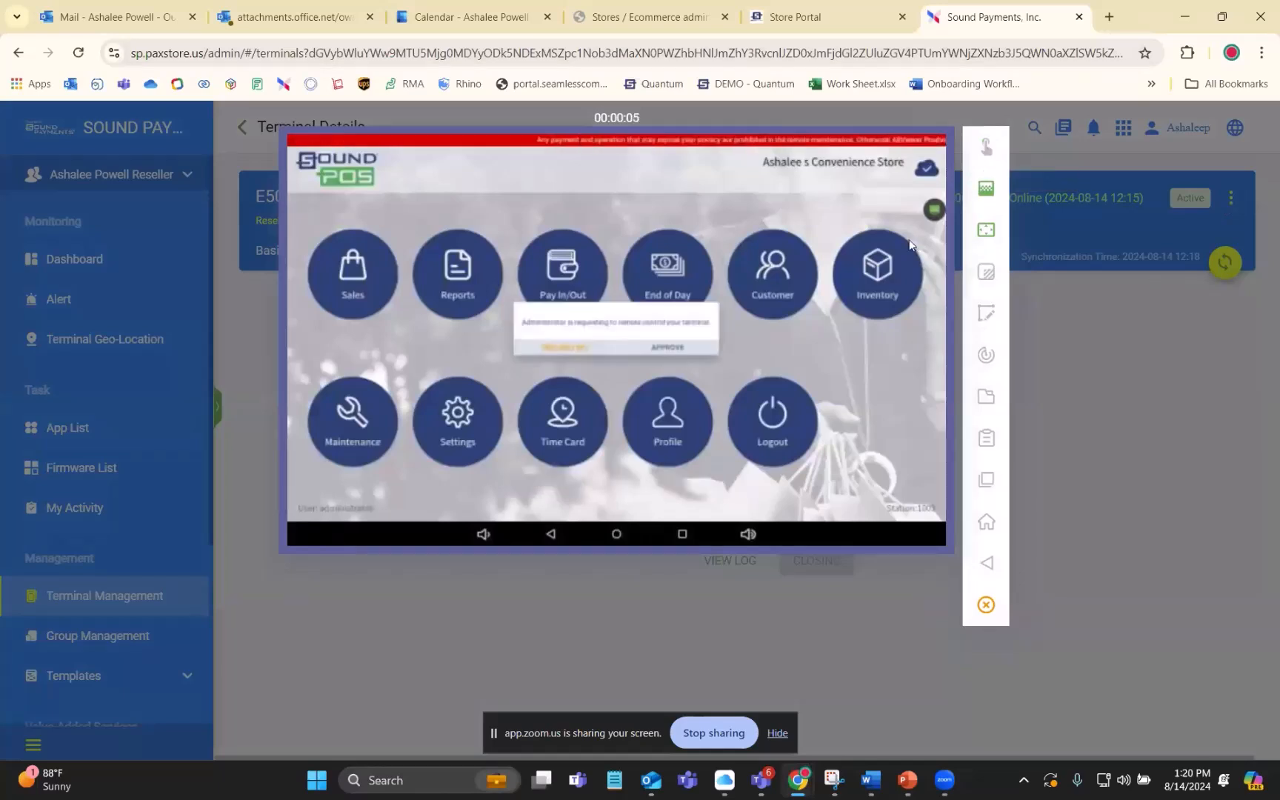
click(665, 352)
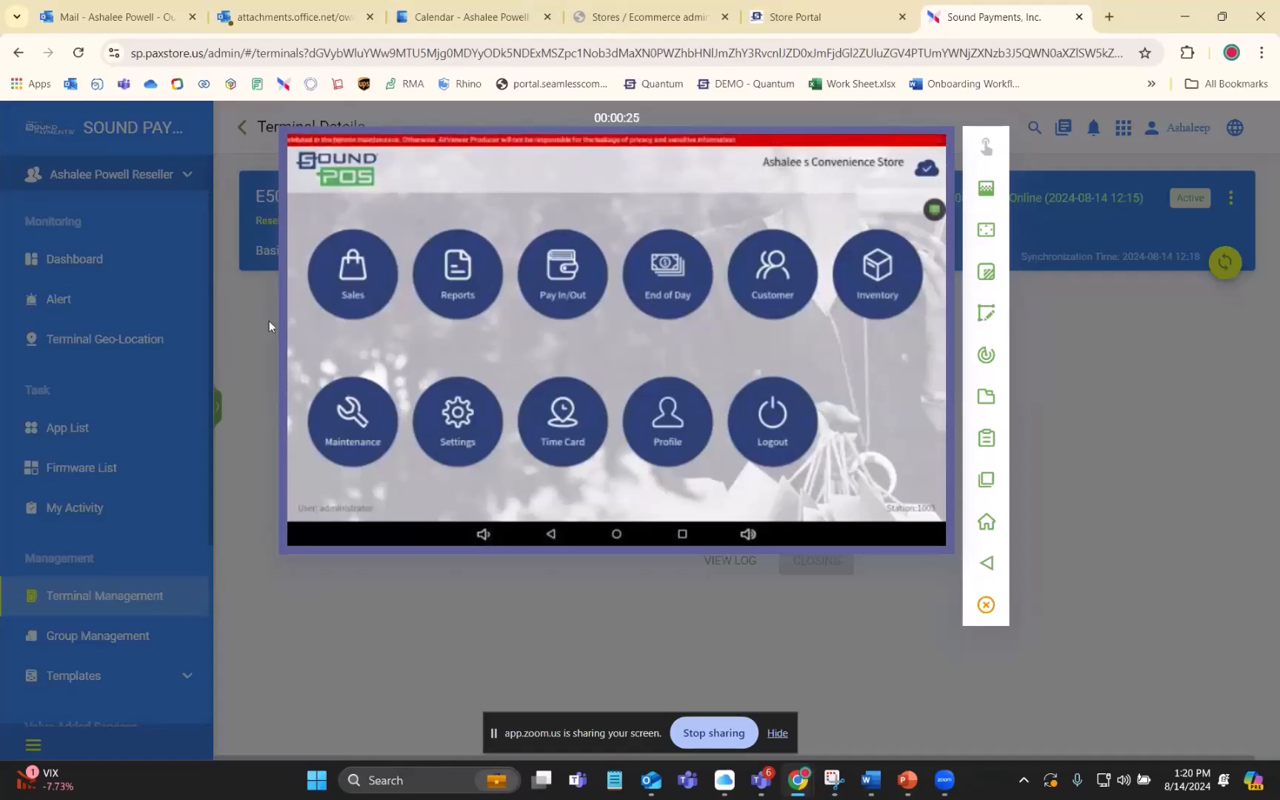
- View the tax categories and the taxes in the terminal's POS inventory, and return to the inventory options
click(879, 289)
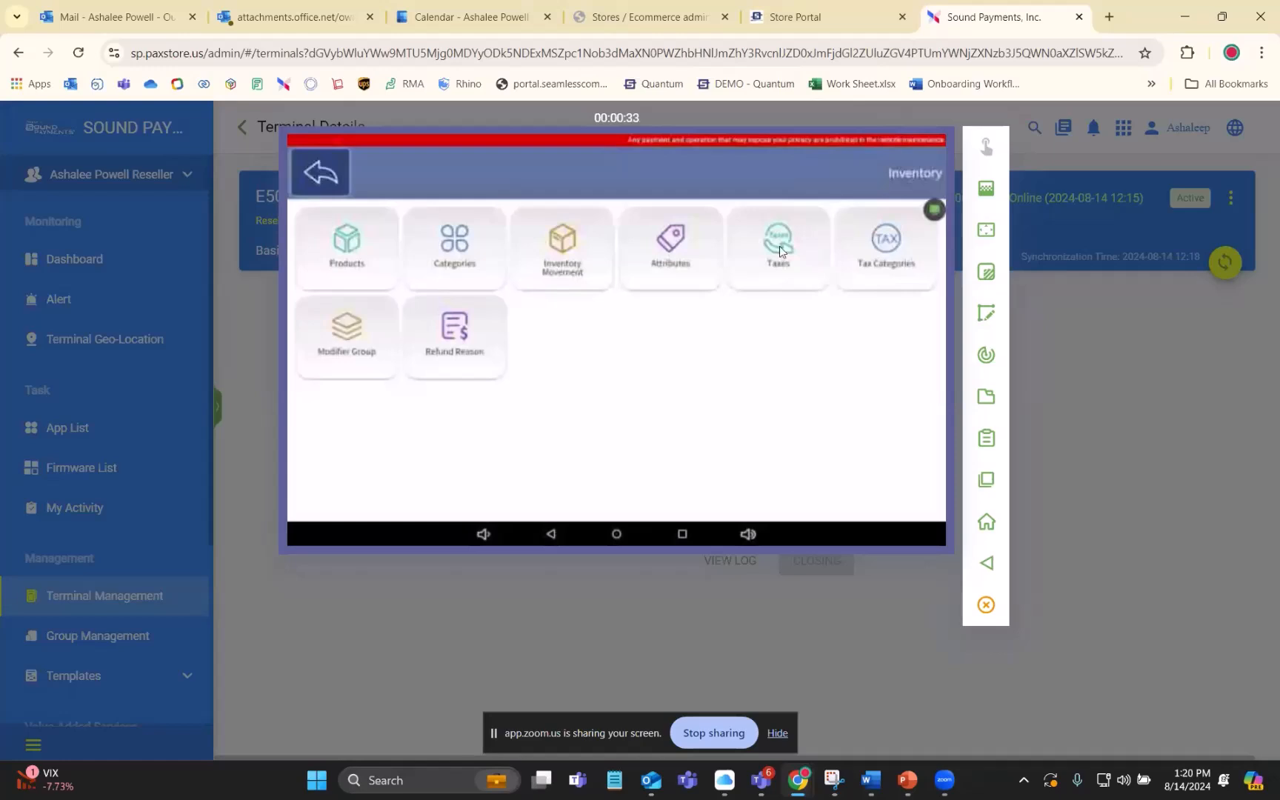
click(887, 254)
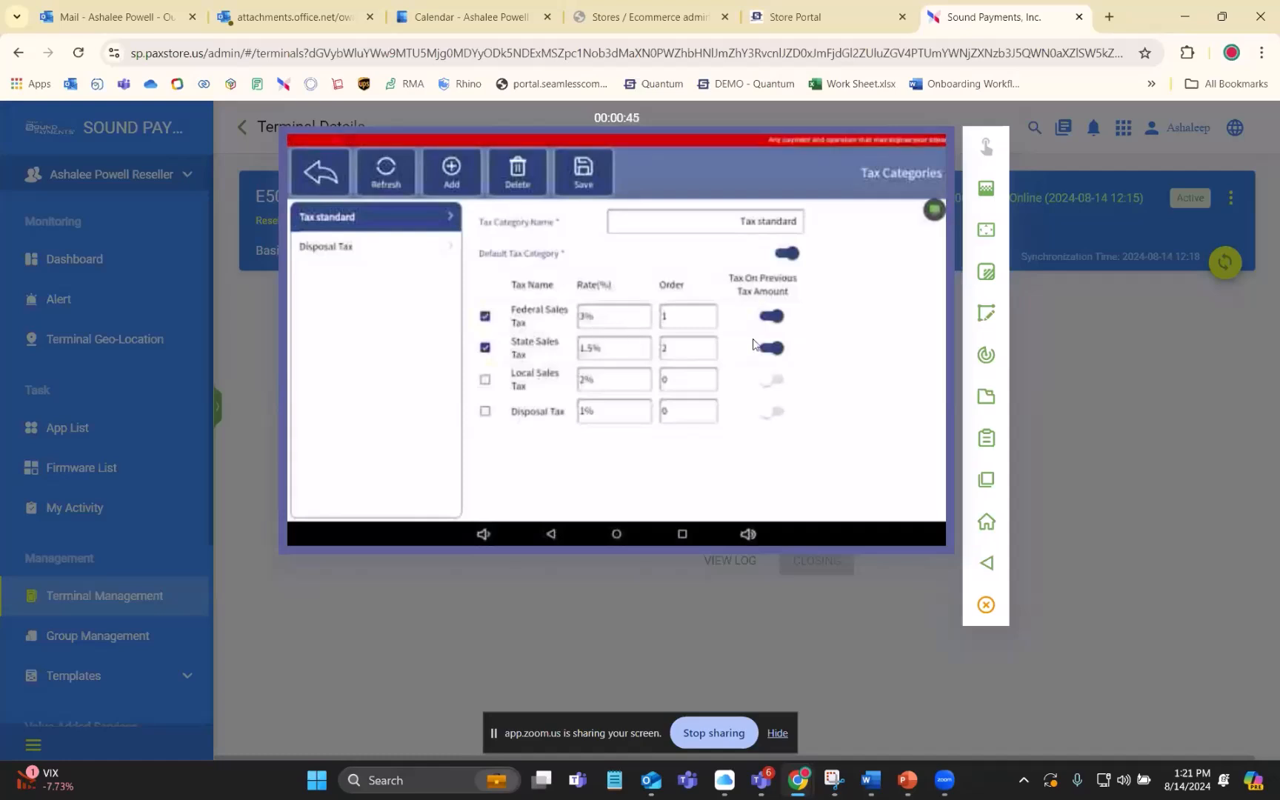
click(329, 179)
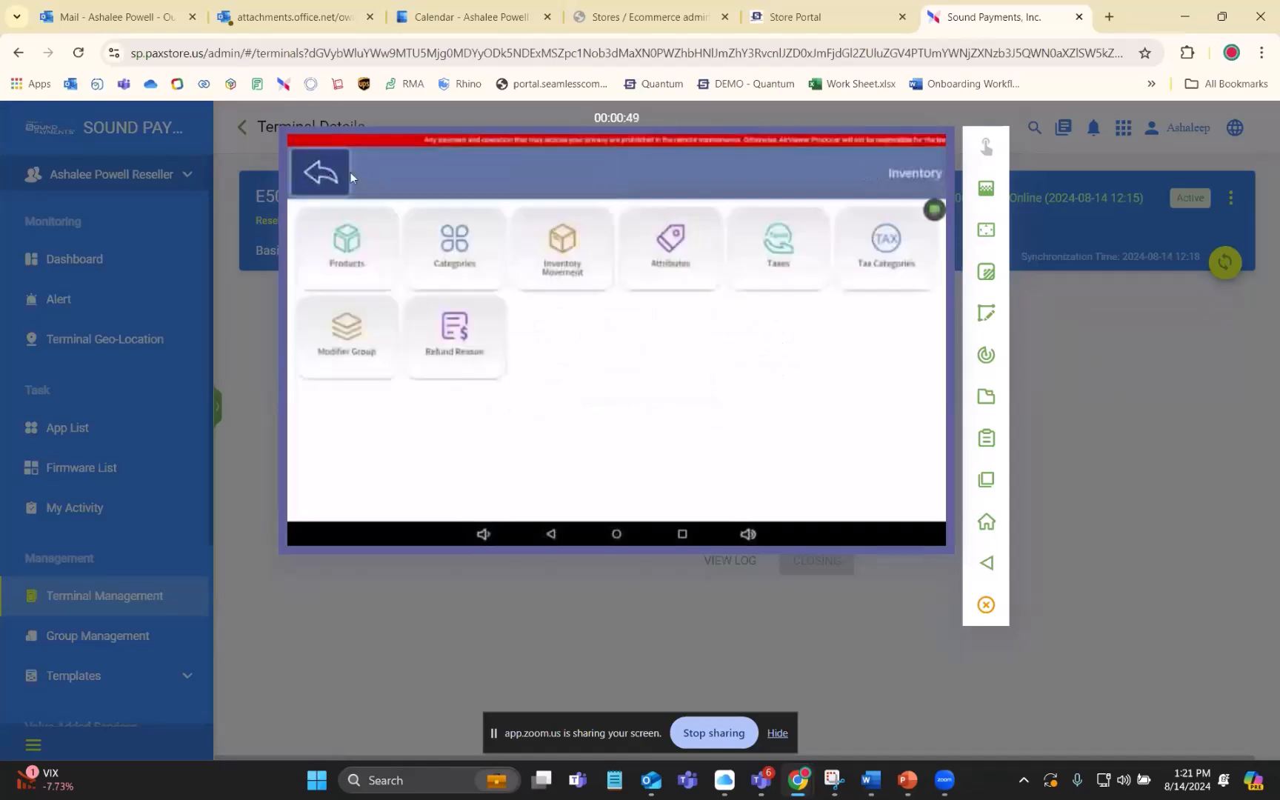
click(765, 252)
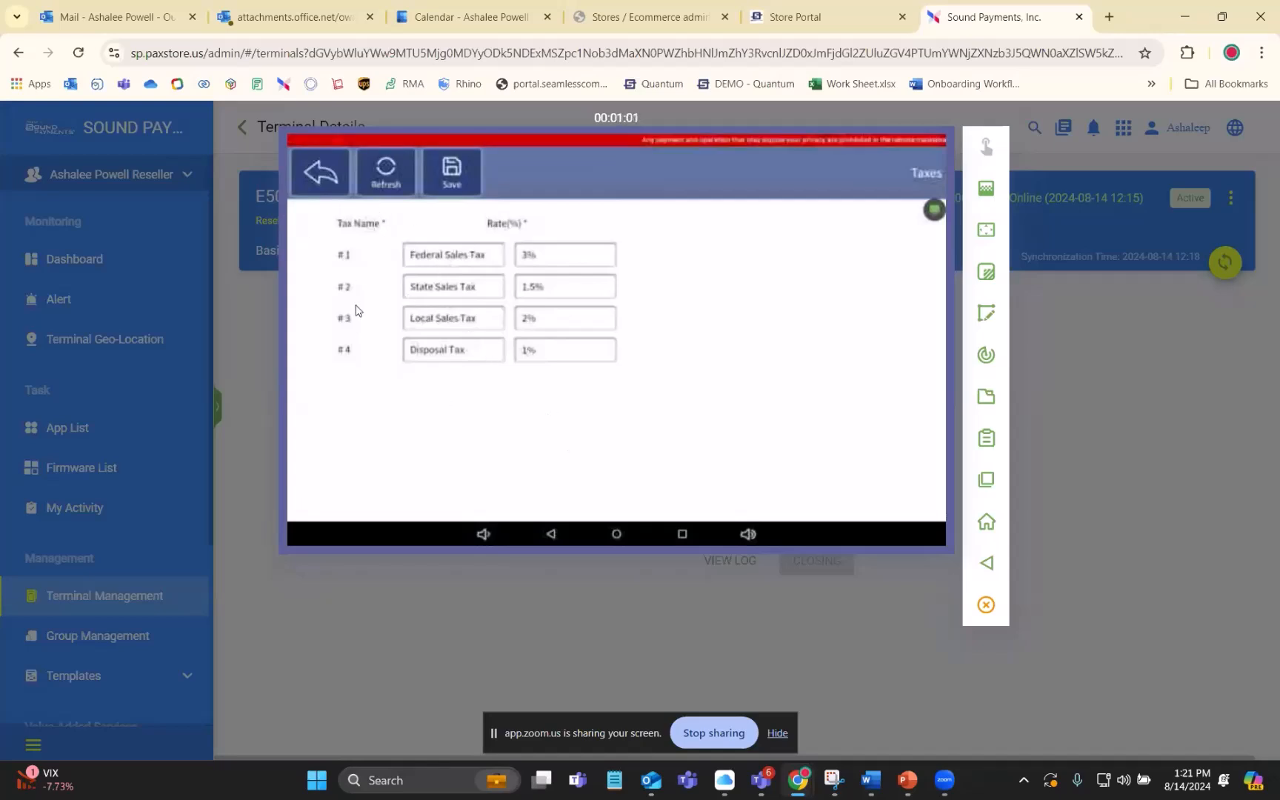
click(317, 175)
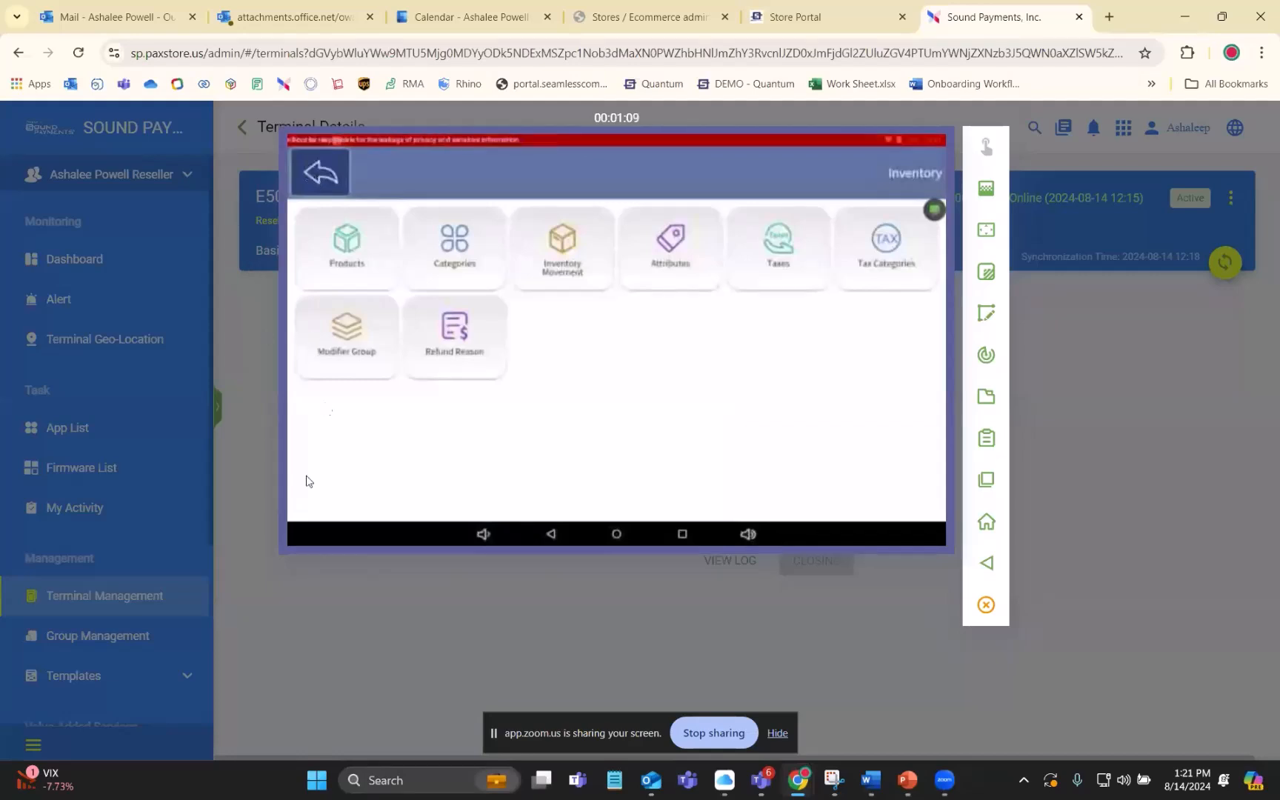
- Switch to the Store Portal and open the form for adding a new POS user role
click(826, 15)
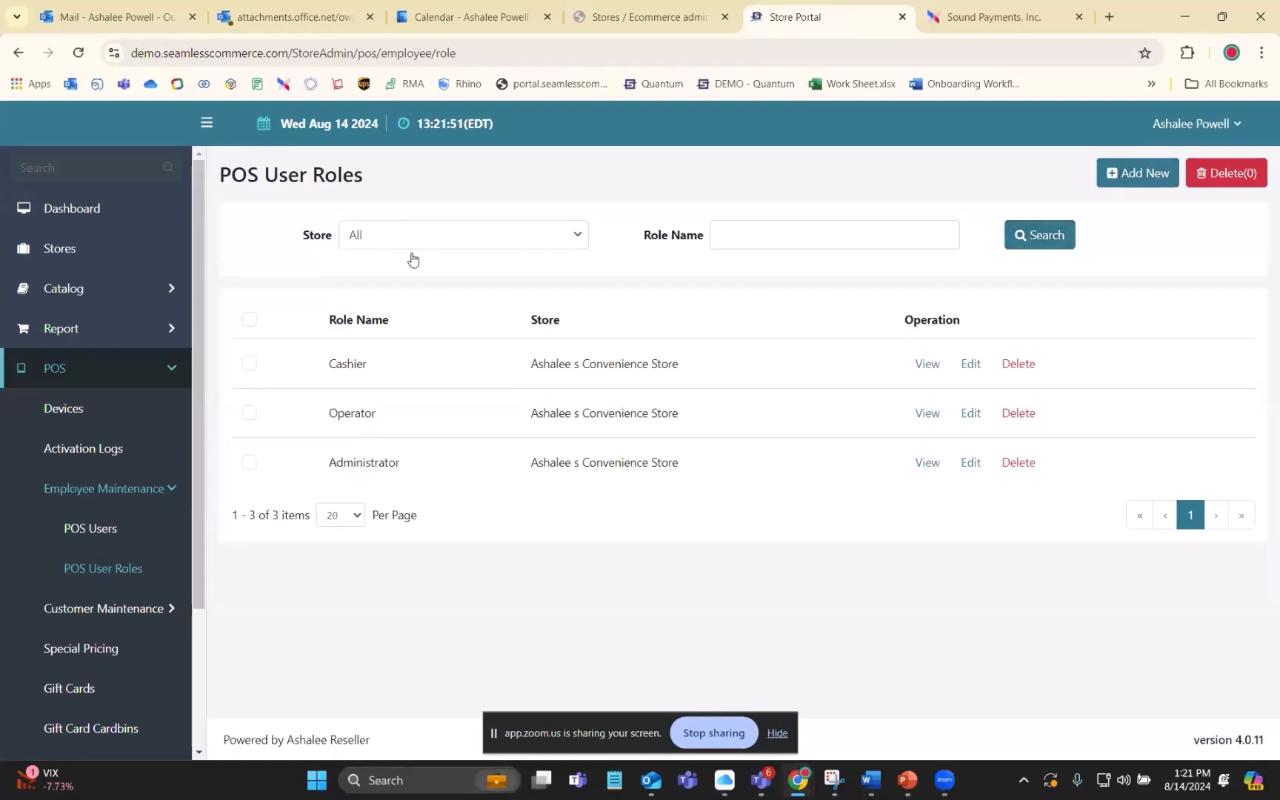
click(1133, 175)
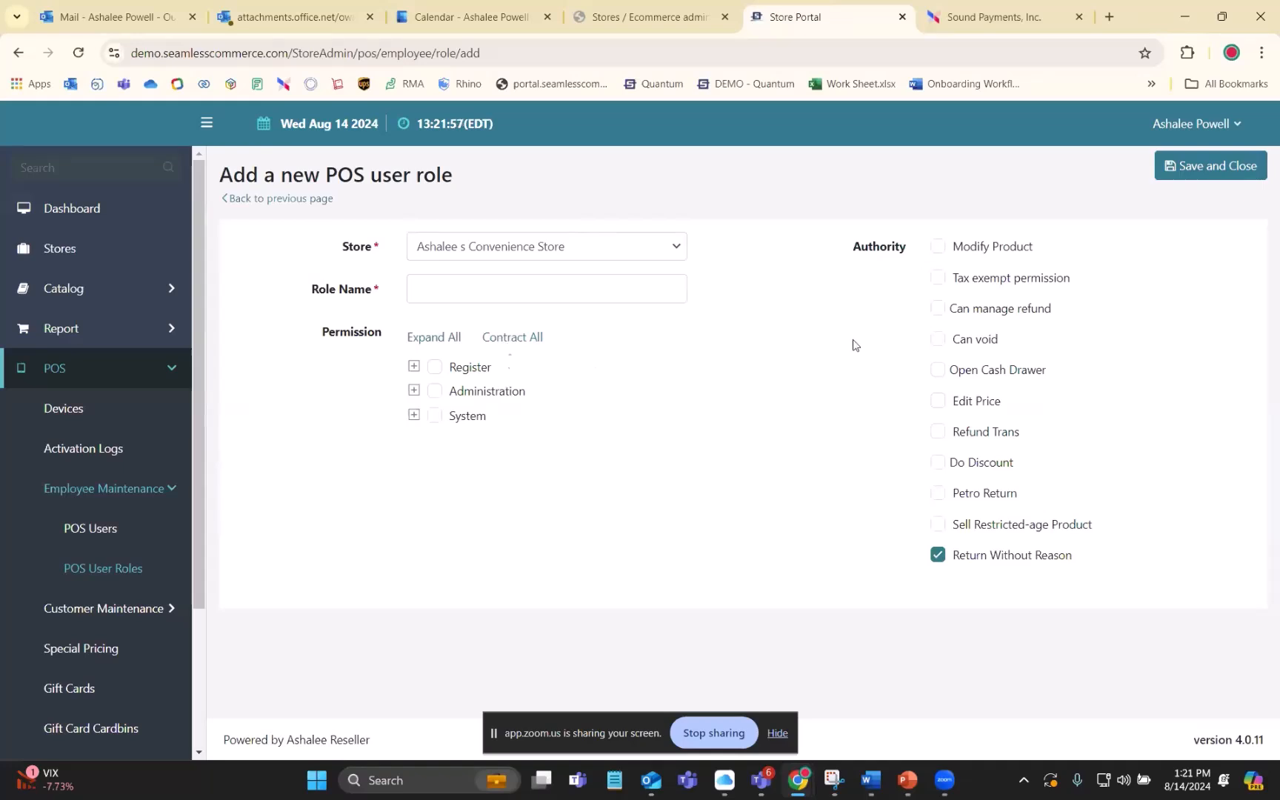
click(517, 289)
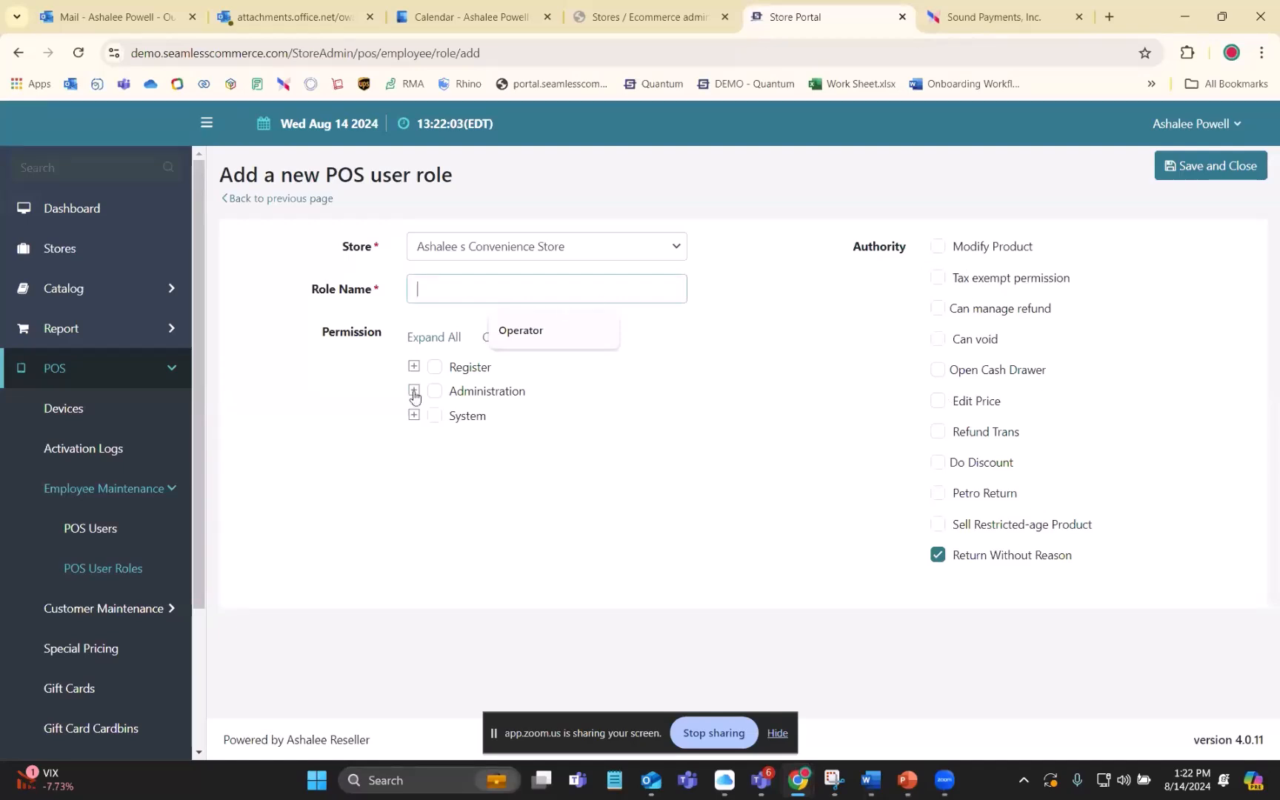
click(509, 513)
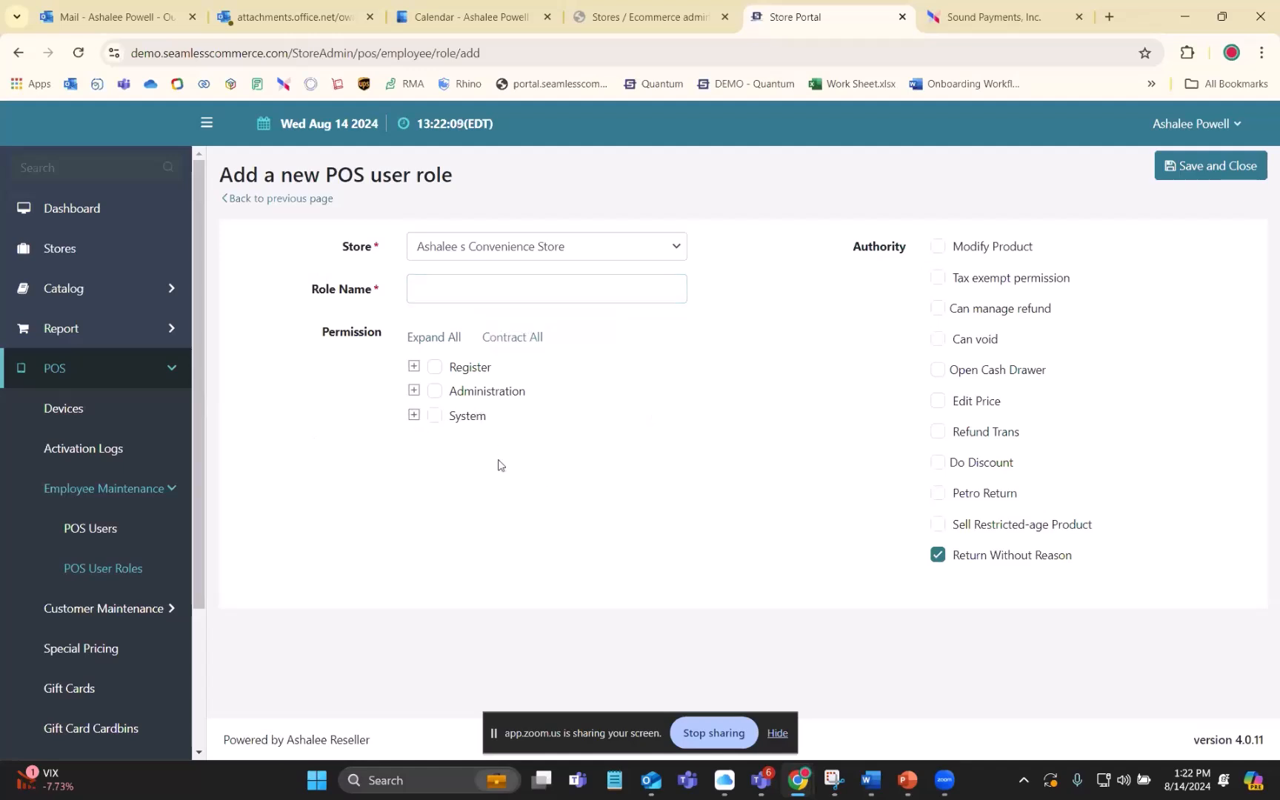
- Expand all permissions in the new role form, examine them alongside the authority options, and return to the role list without saving
click(433, 337)
scroll(614, 435, down, 2)
scroll(614, 435, down, 9)
scroll(618, 523, down, 4)
scroll(618, 522, up, 9)
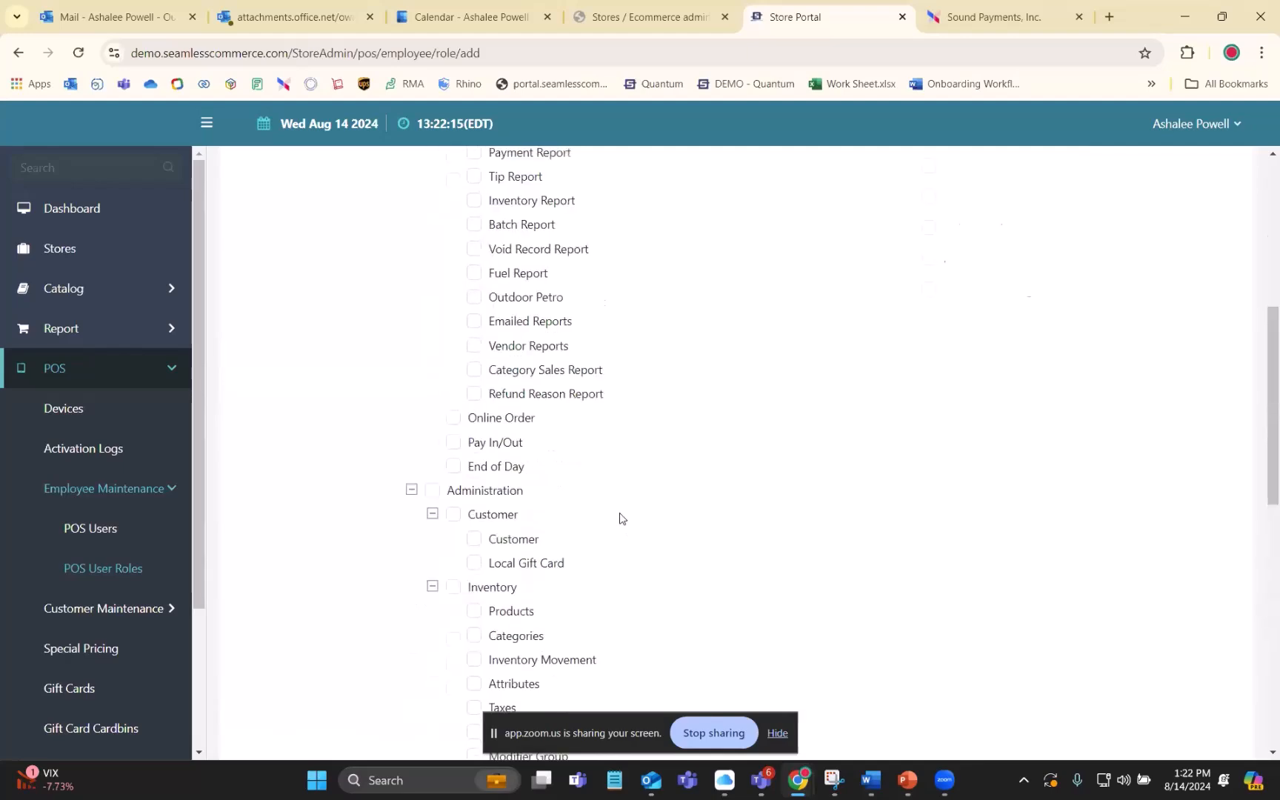
scroll(620, 518, up, 6)
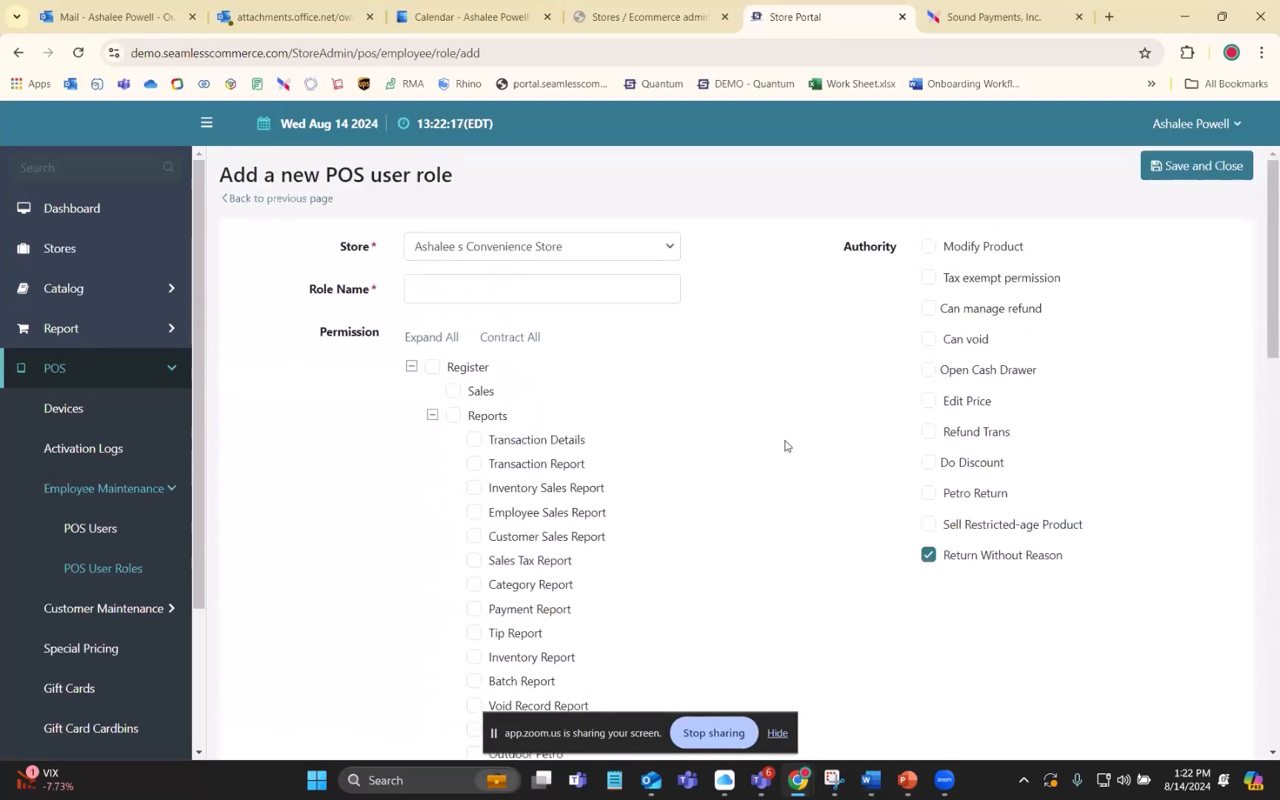
scroll(783, 443, down, 2)
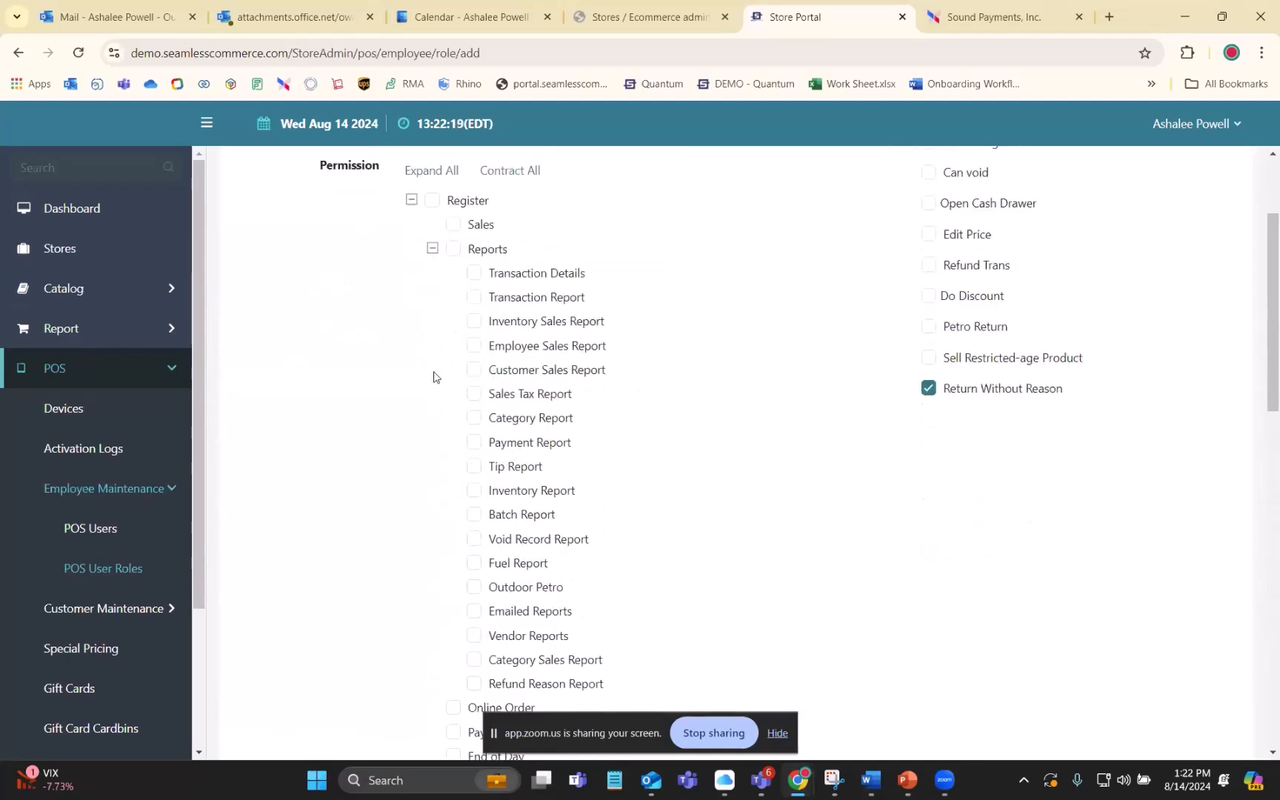
scroll(511, 415, up, 2)
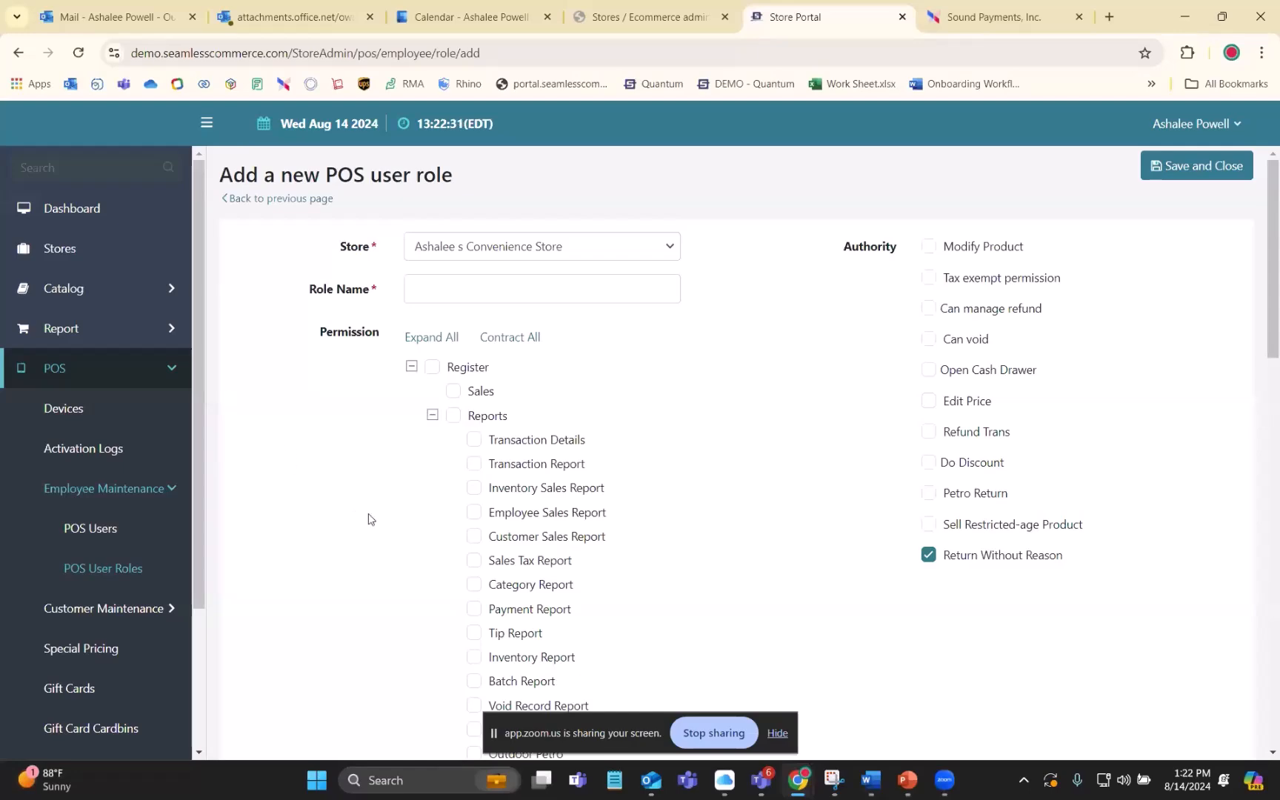
scroll(643, 426, down, 3)
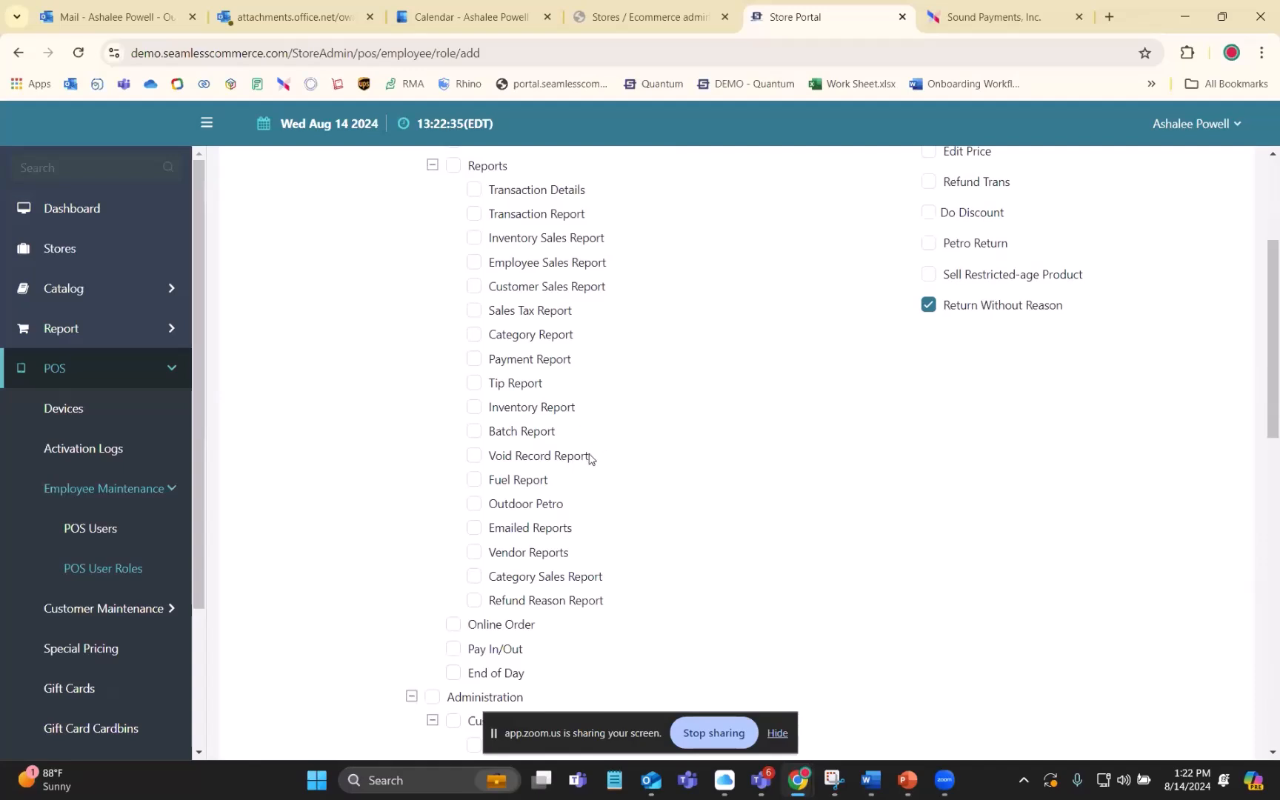
scroll(437, 471, up, 2)
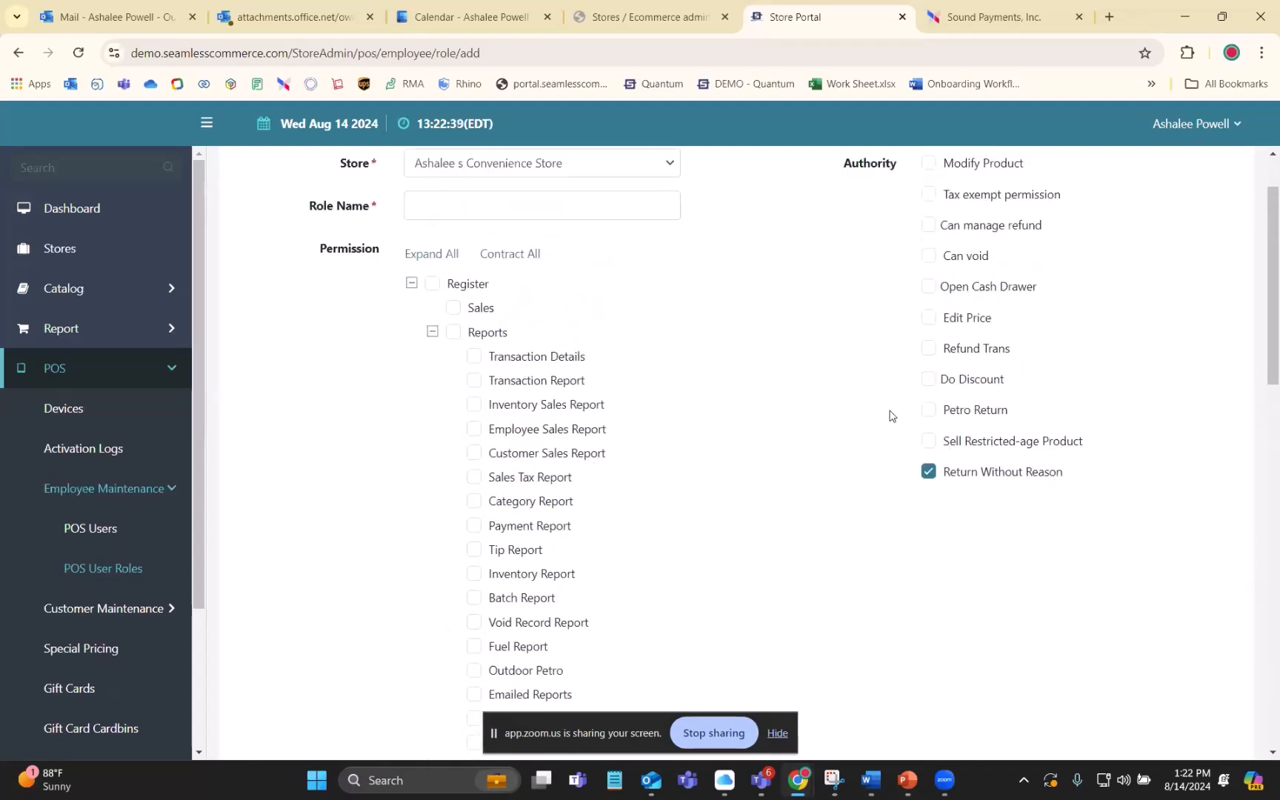
scroll(874, 440, down, 3)
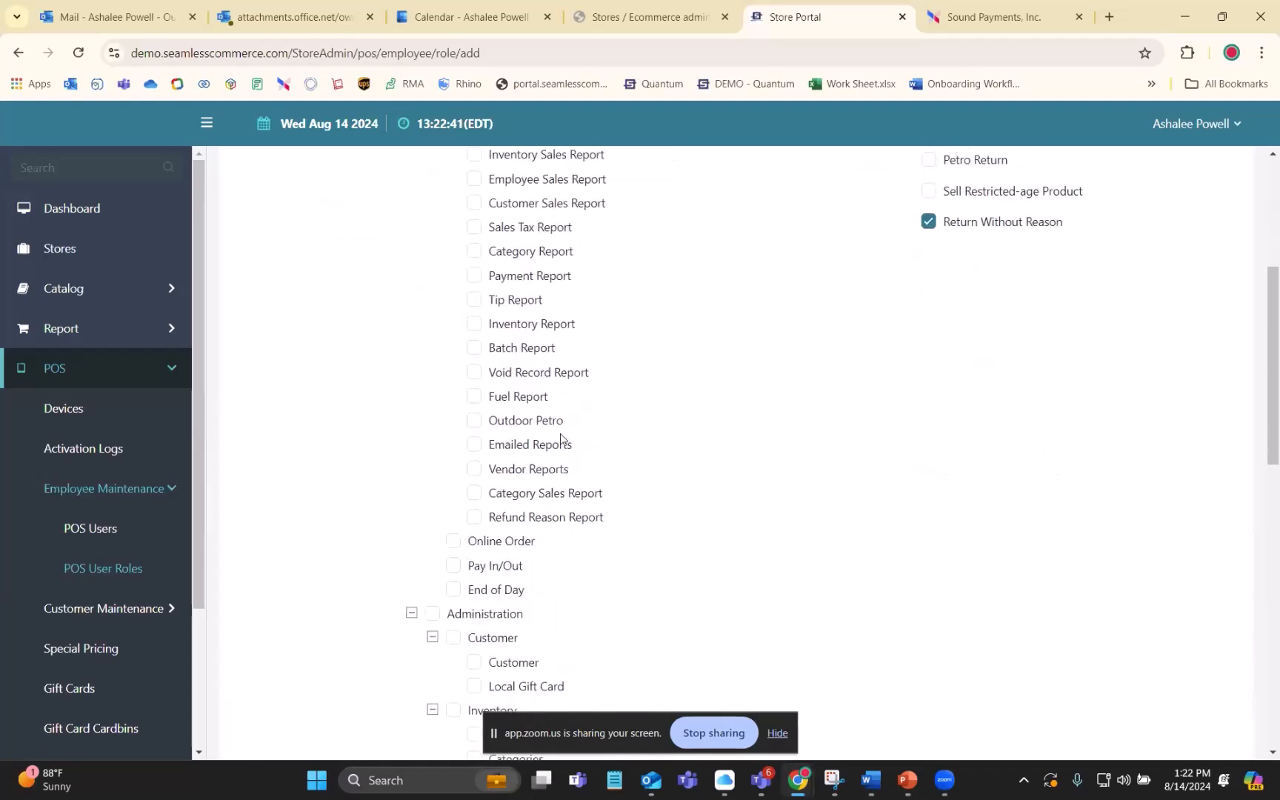
scroll(524, 588, down, 4)
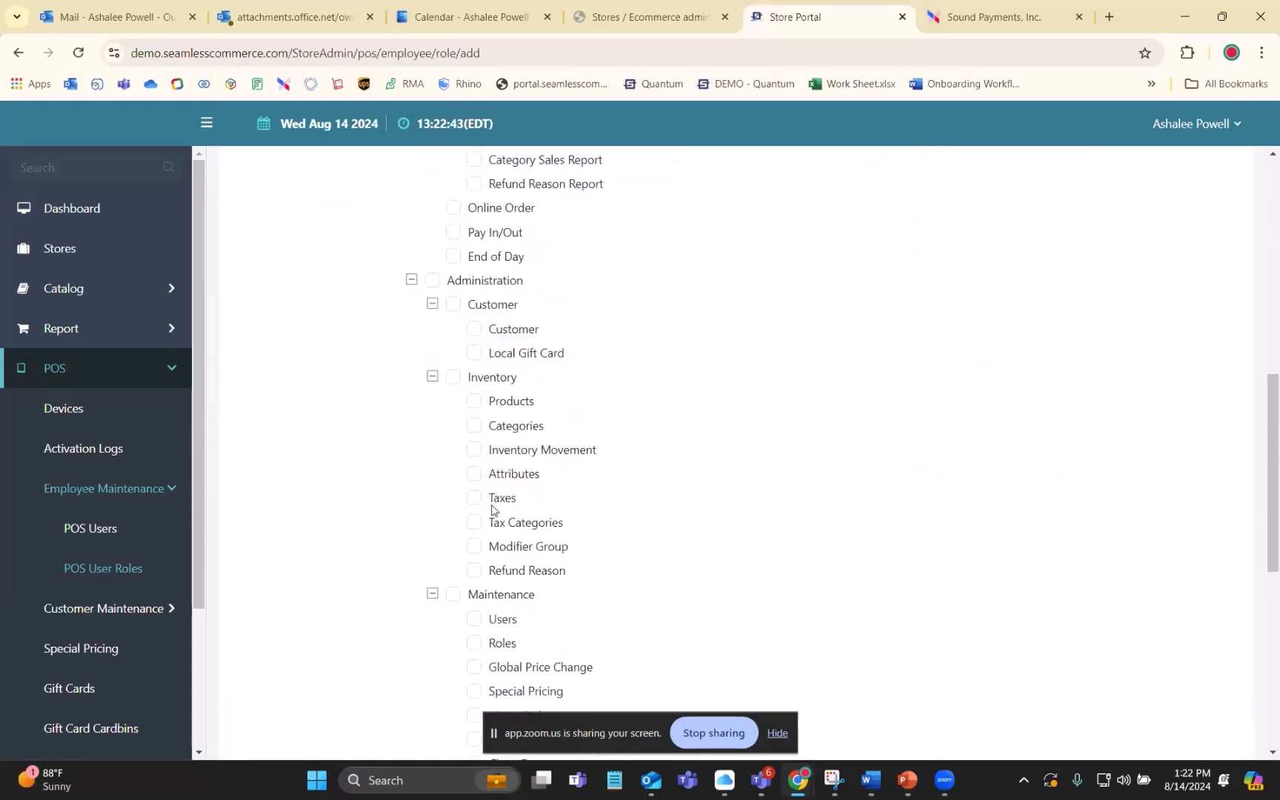
scroll(497, 425, up, 4)
scroll(466, 420, up, 4)
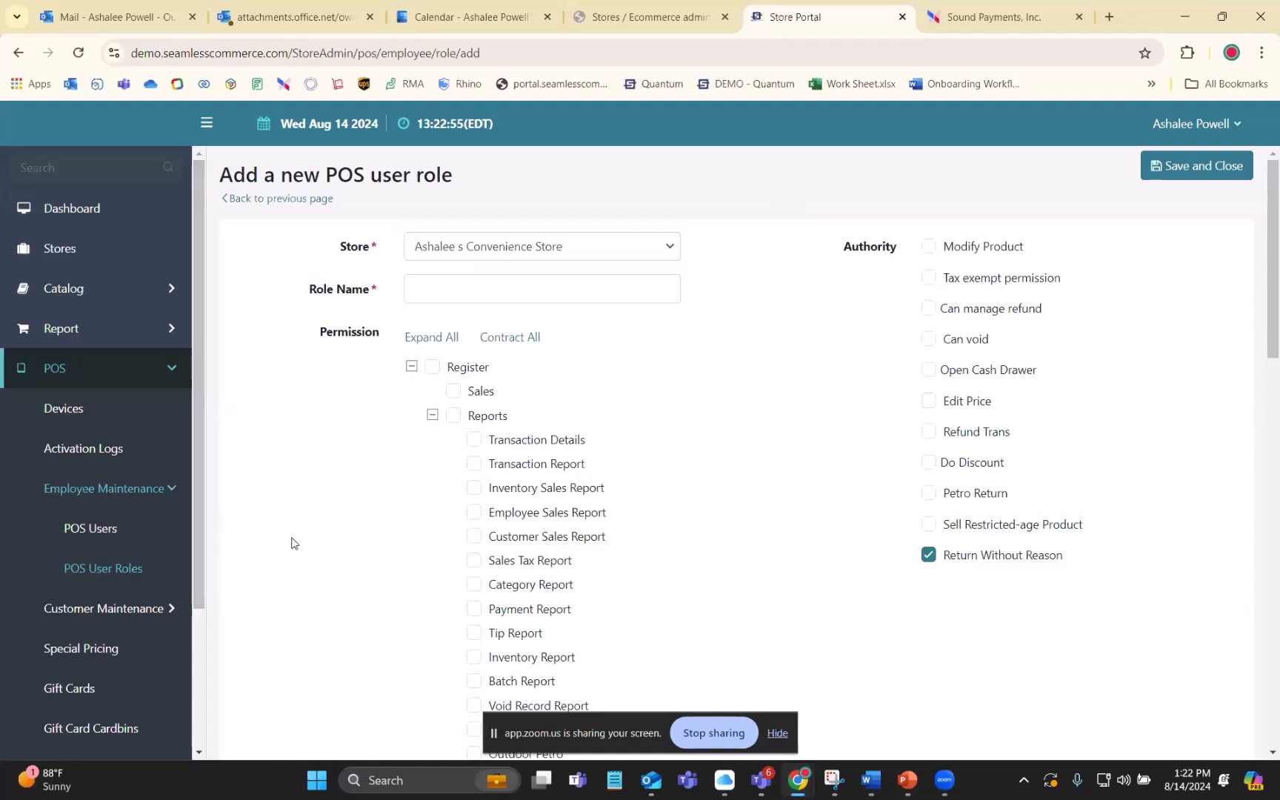
click(294, 200)
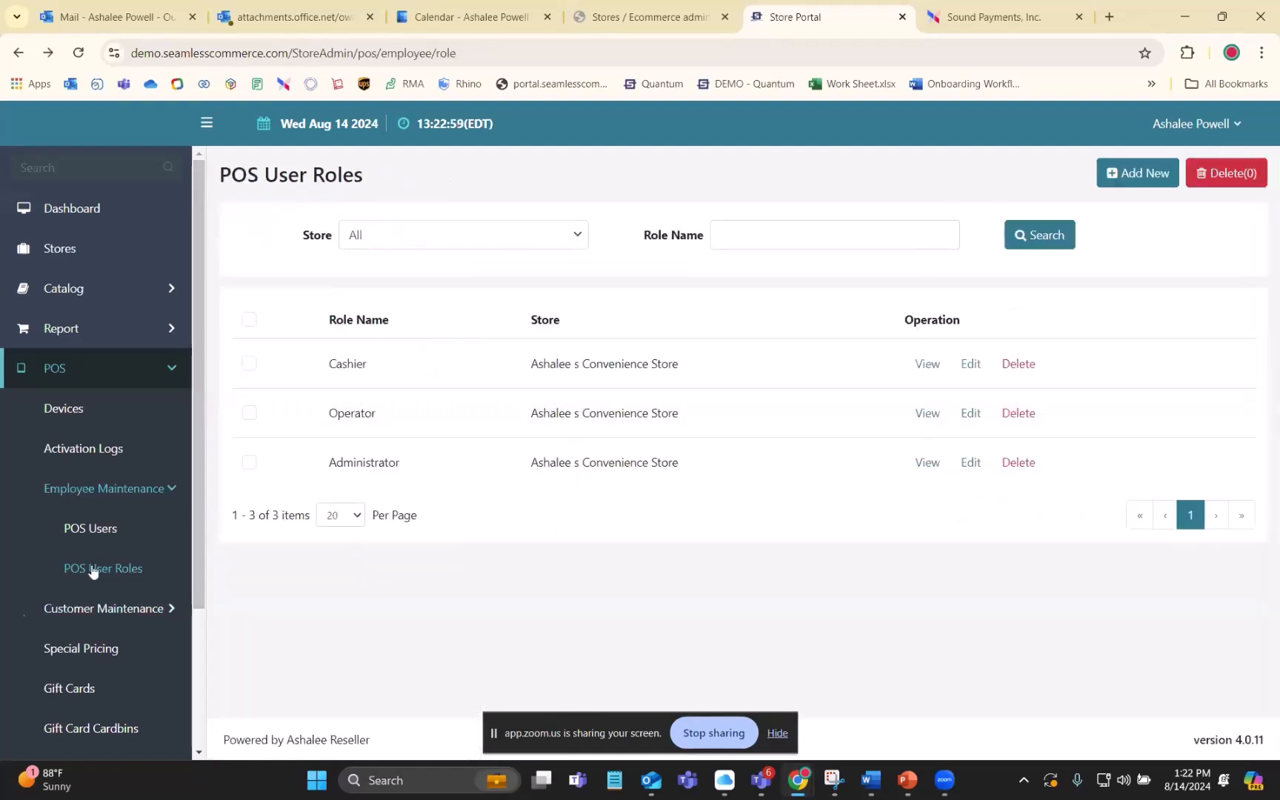
- Open the POS users list, view the administrator user's edit form including its password field, and return to the list without changes
click(99, 532)
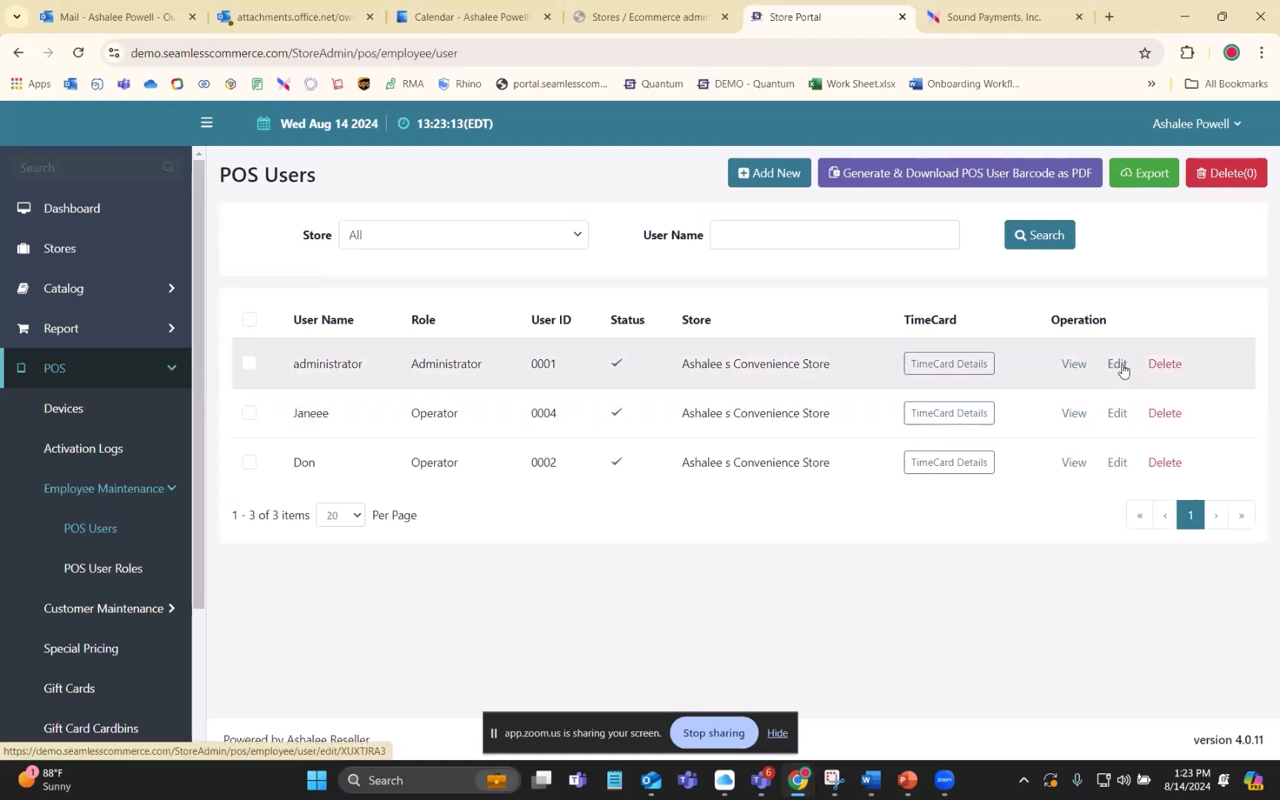
click(1125, 369)
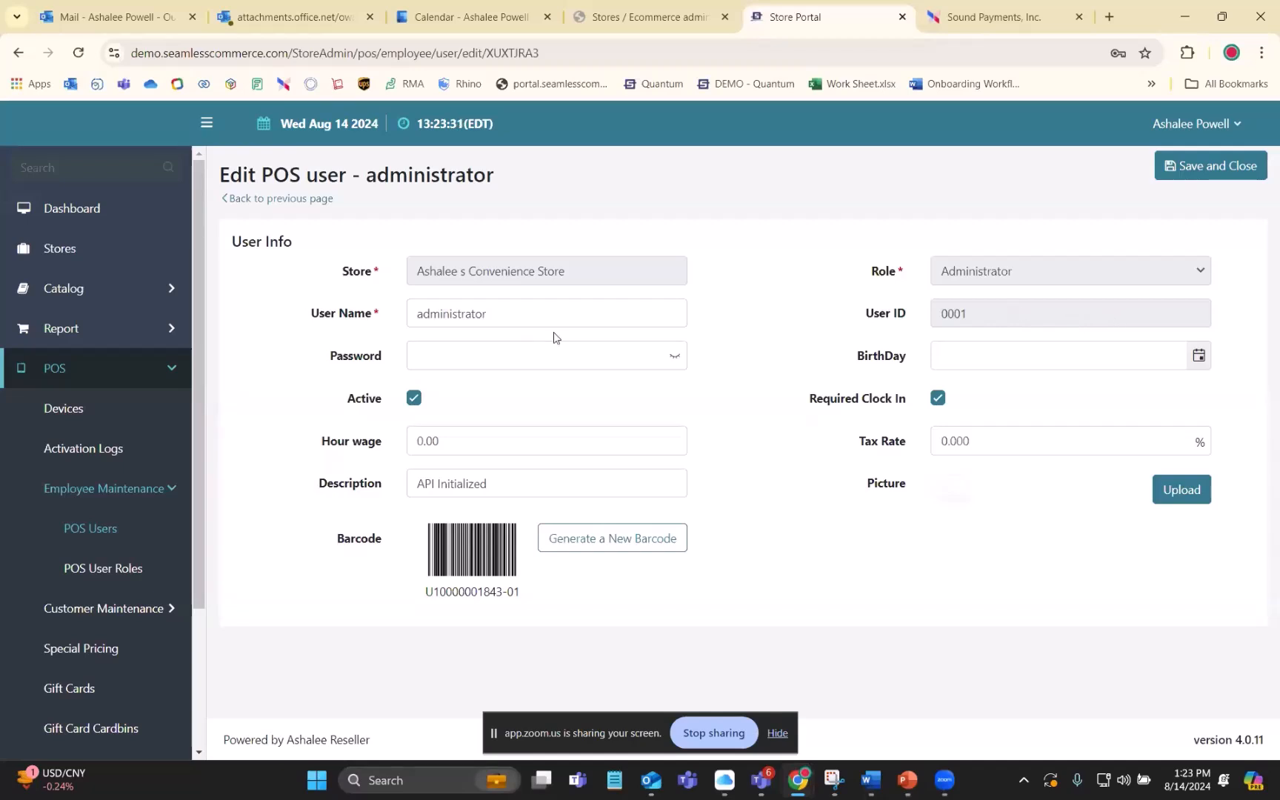
click(490, 349)
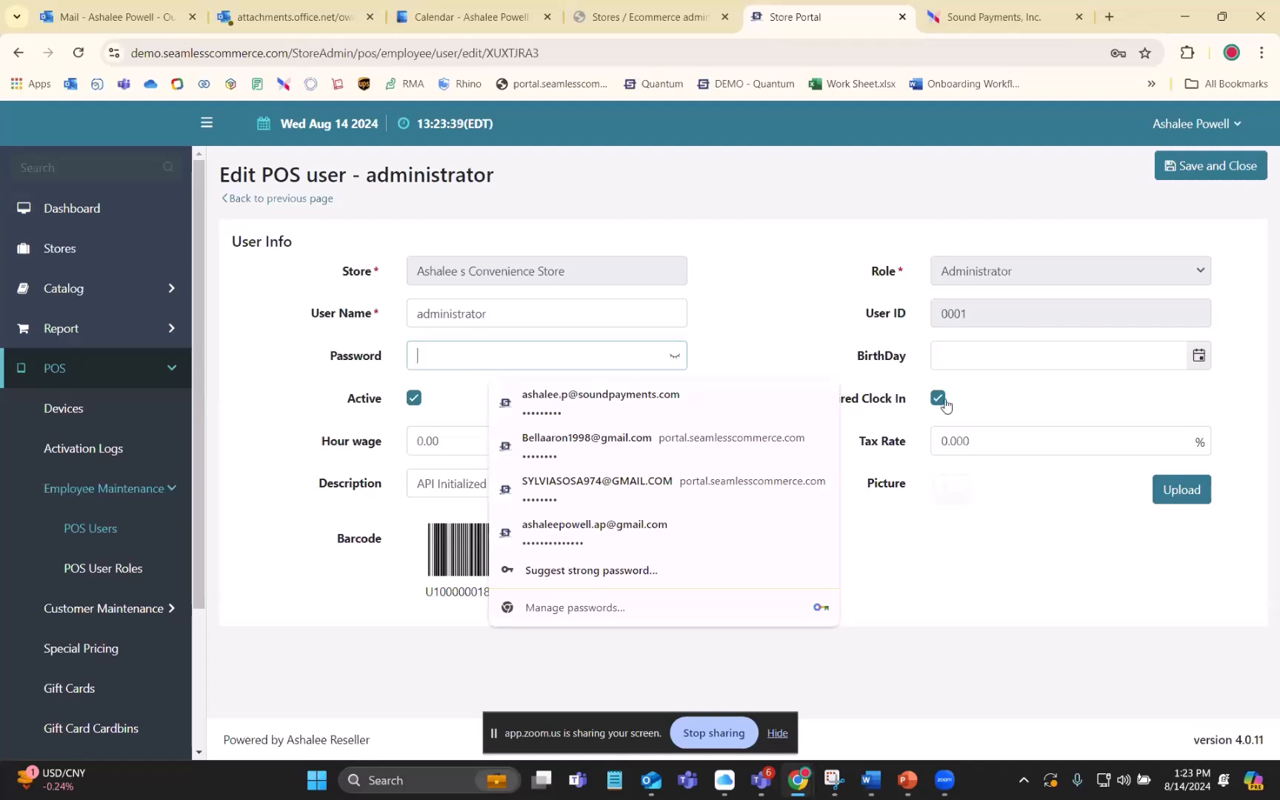
click(988, 375)
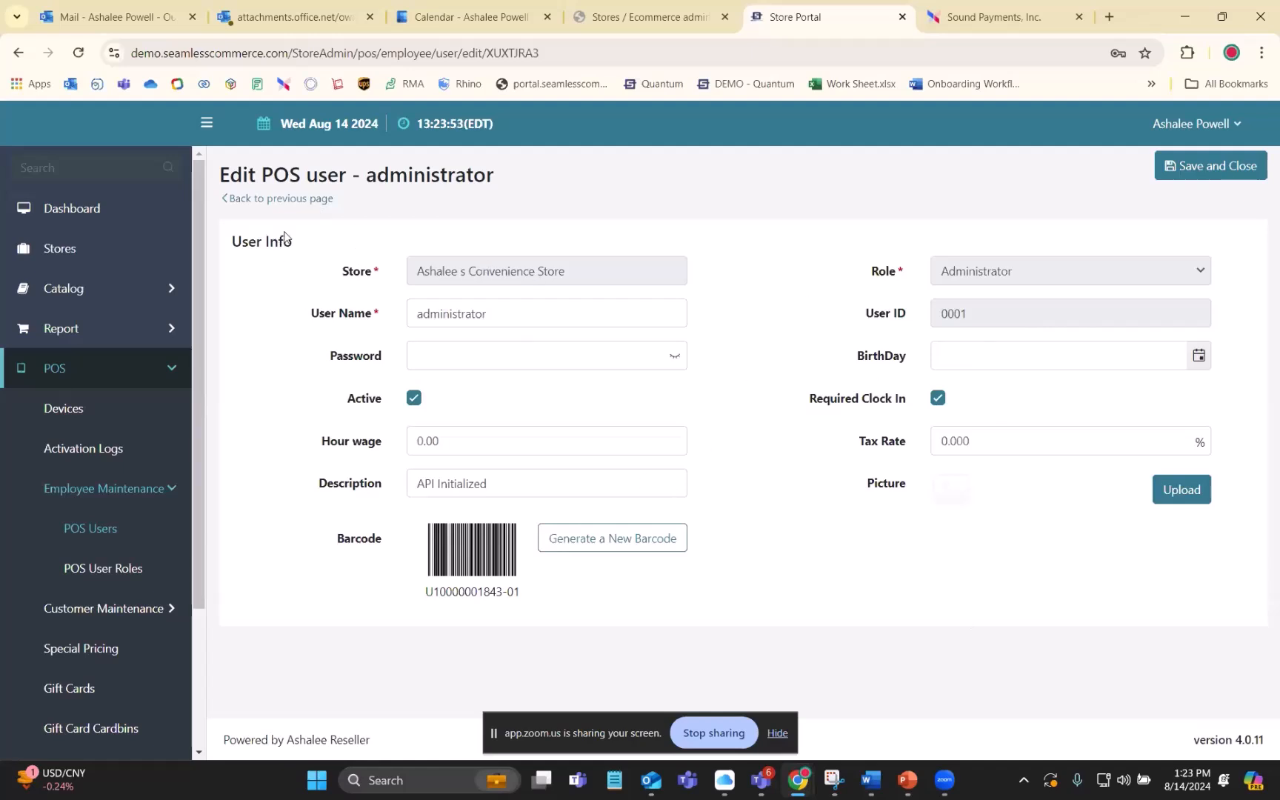
click(269, 200)
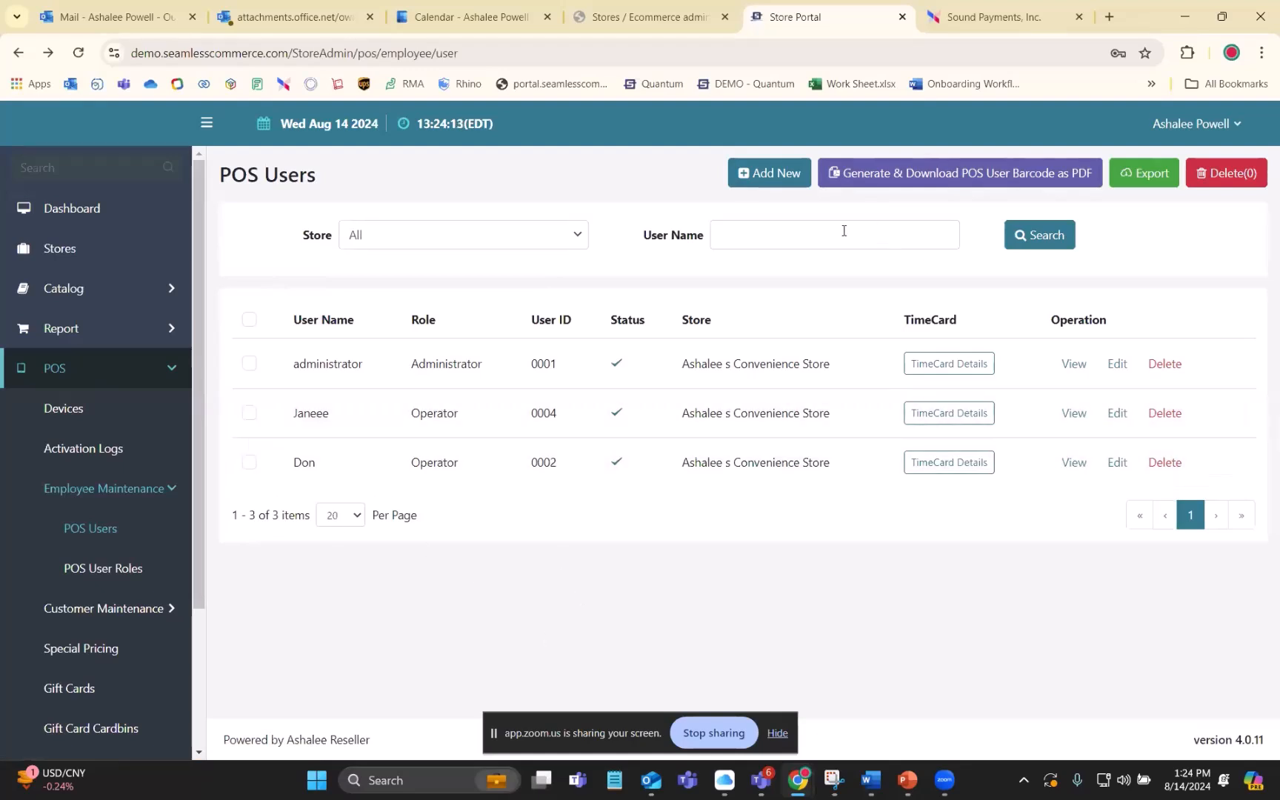
- Switch back to PAXSTORE, dismiss the ended-connection notice, and reconnect to the E500 terminal through AirViewer
click(65, 372)
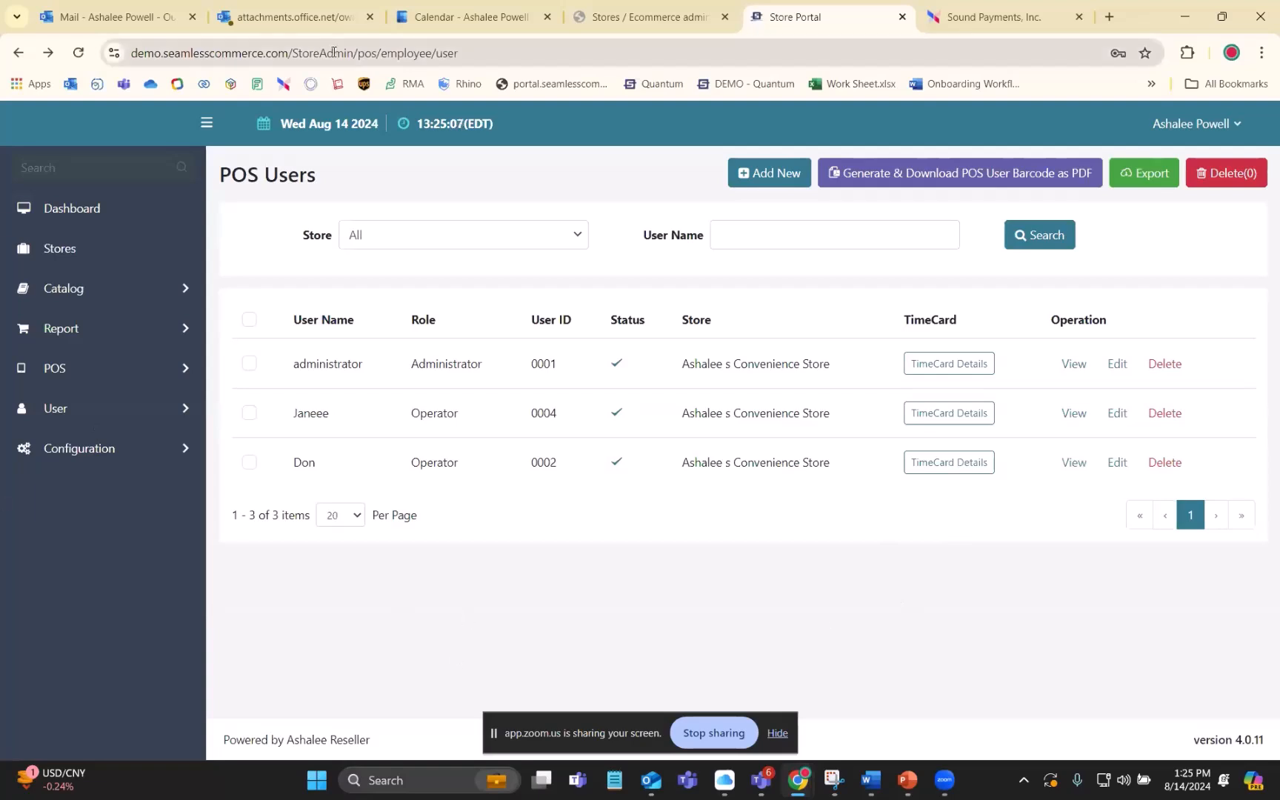
click(955, 20)
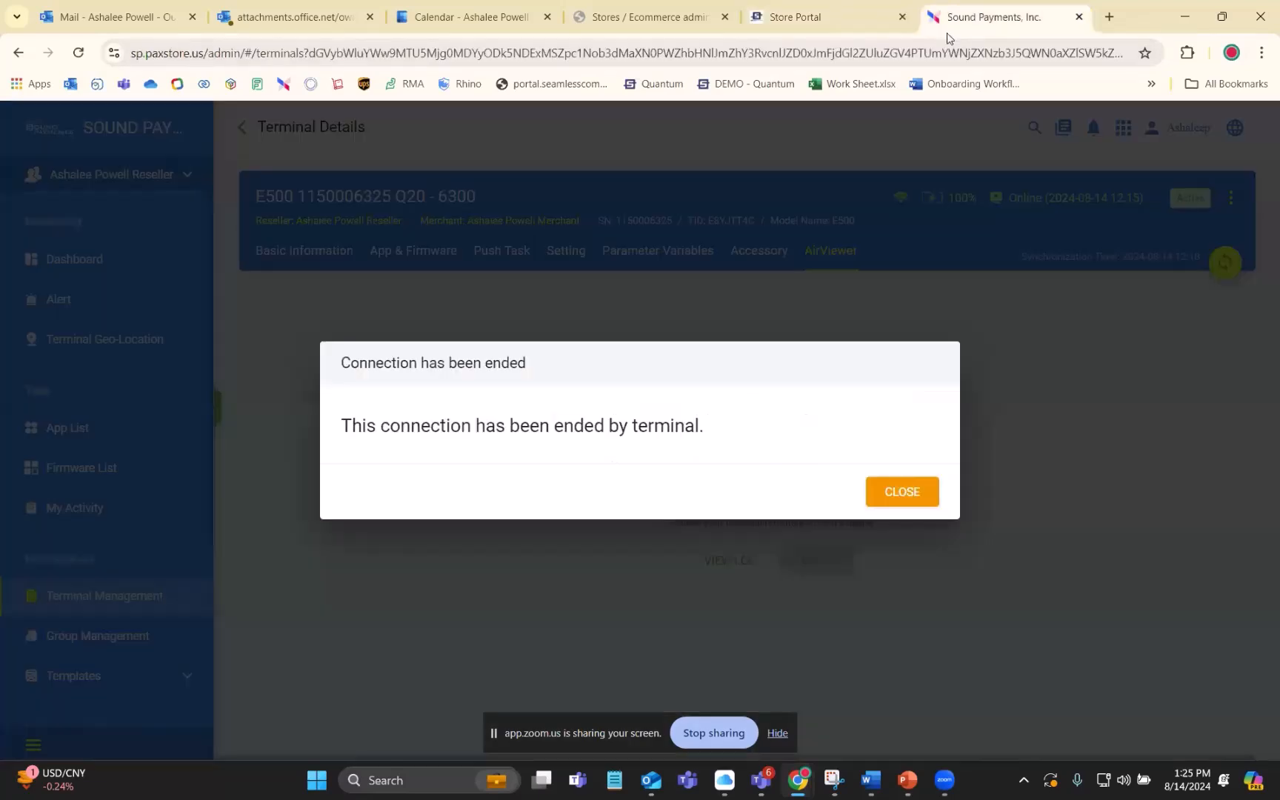
click(886, 491)
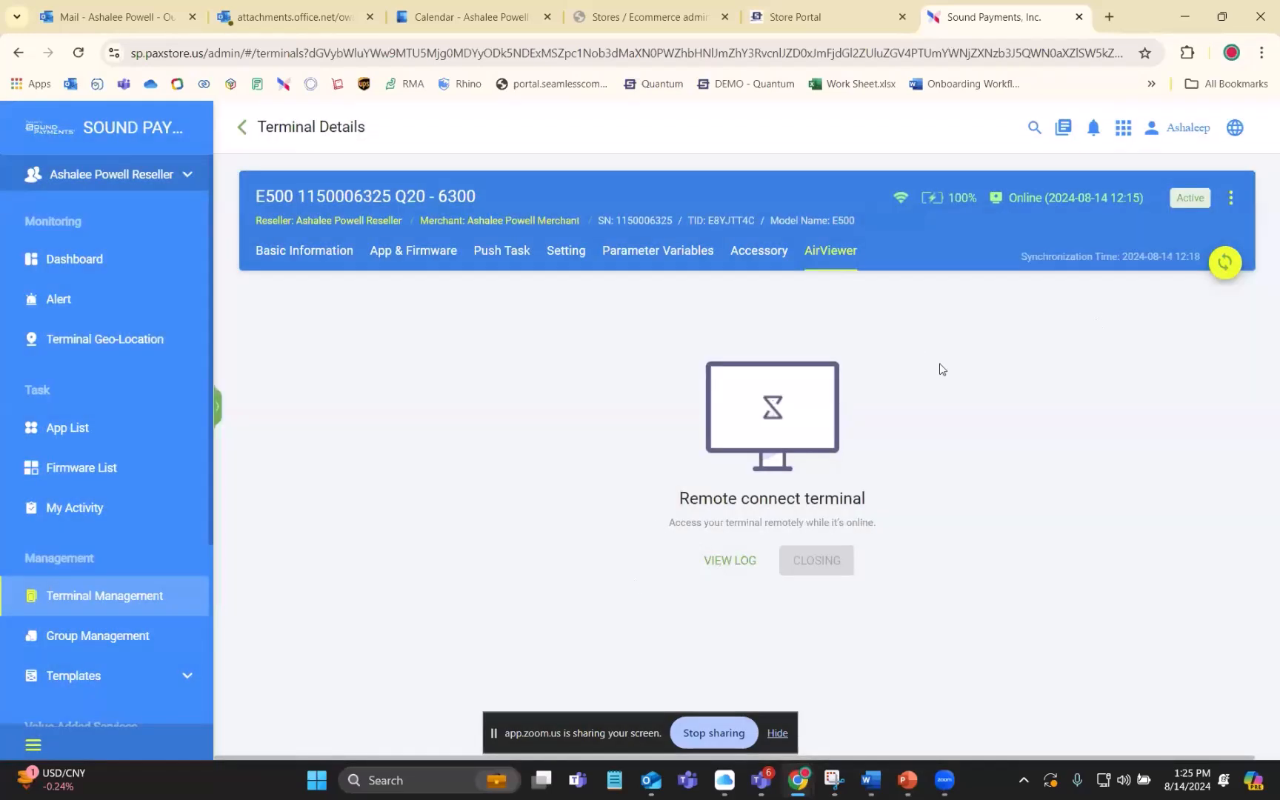
click(815, 561)
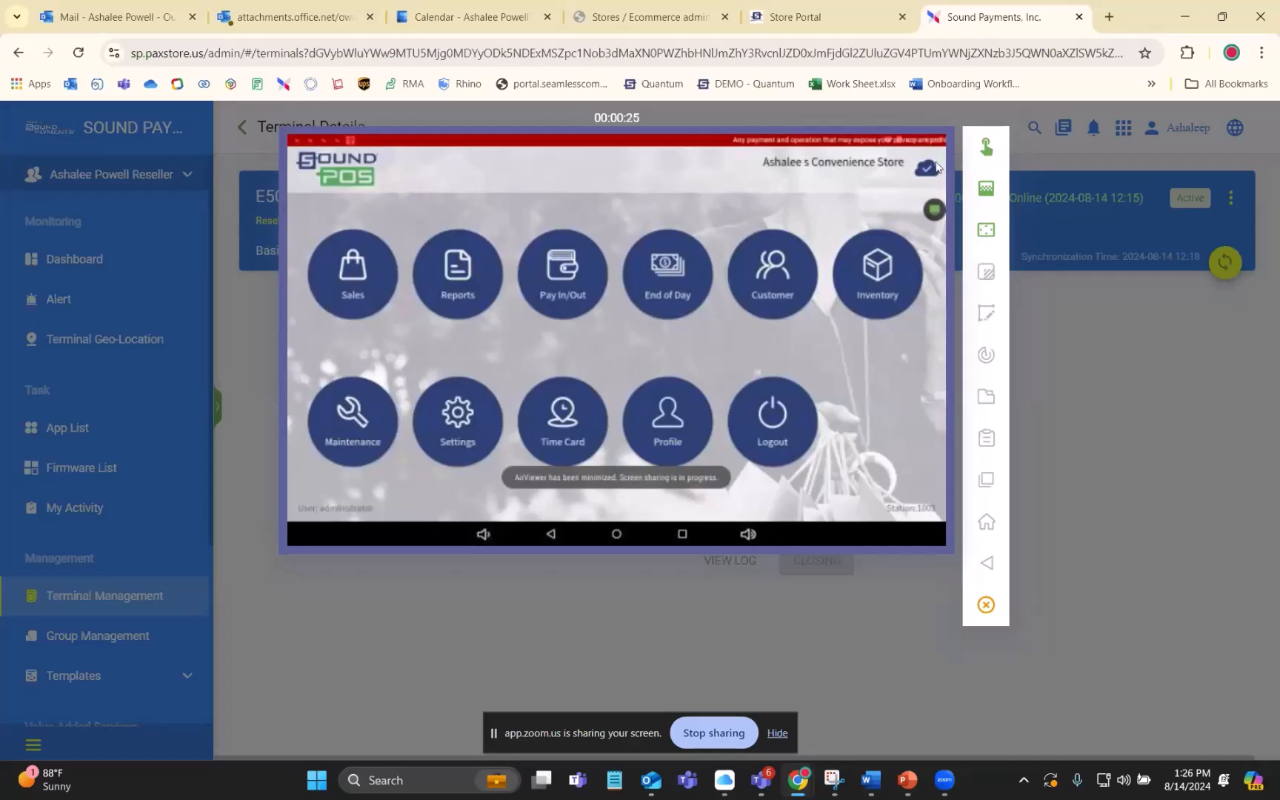
- Request remote control of the terminal and set the AirViewer image quality to Low
click(984, 154)
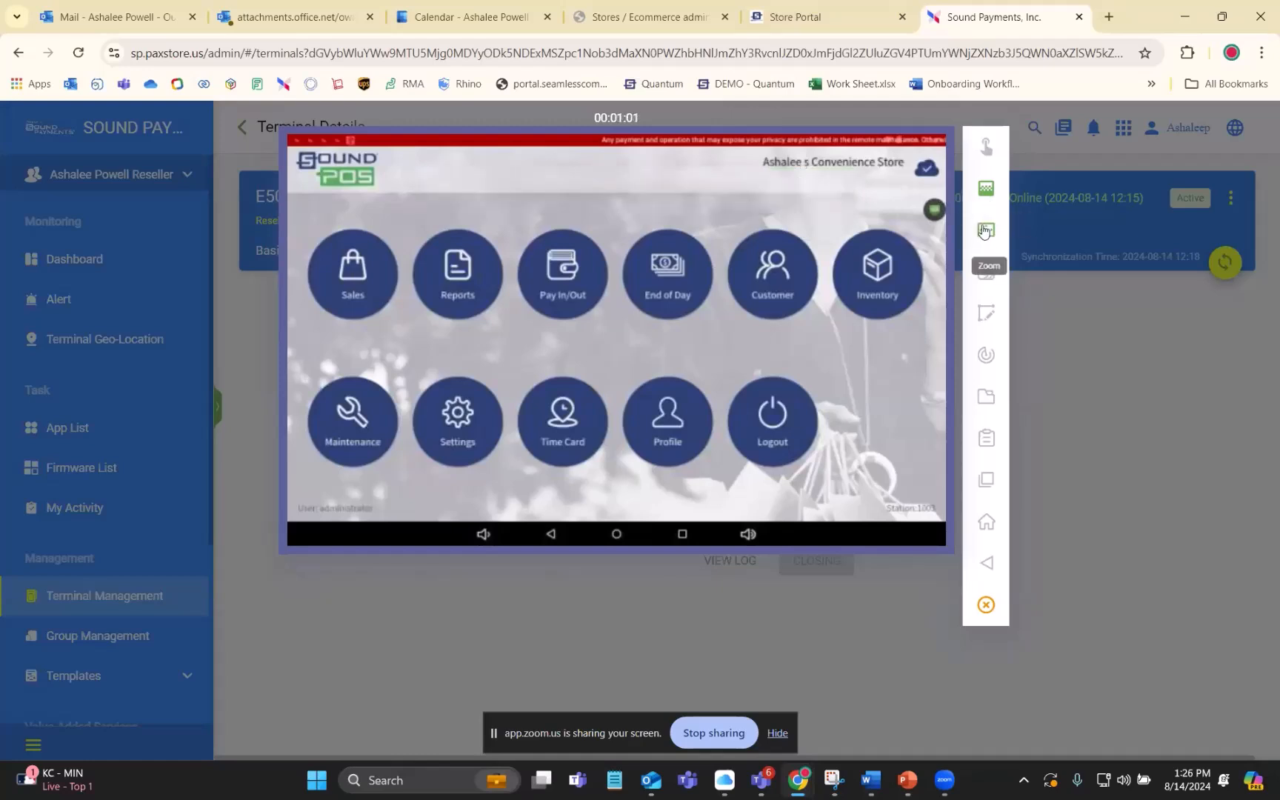
click(983, 193)
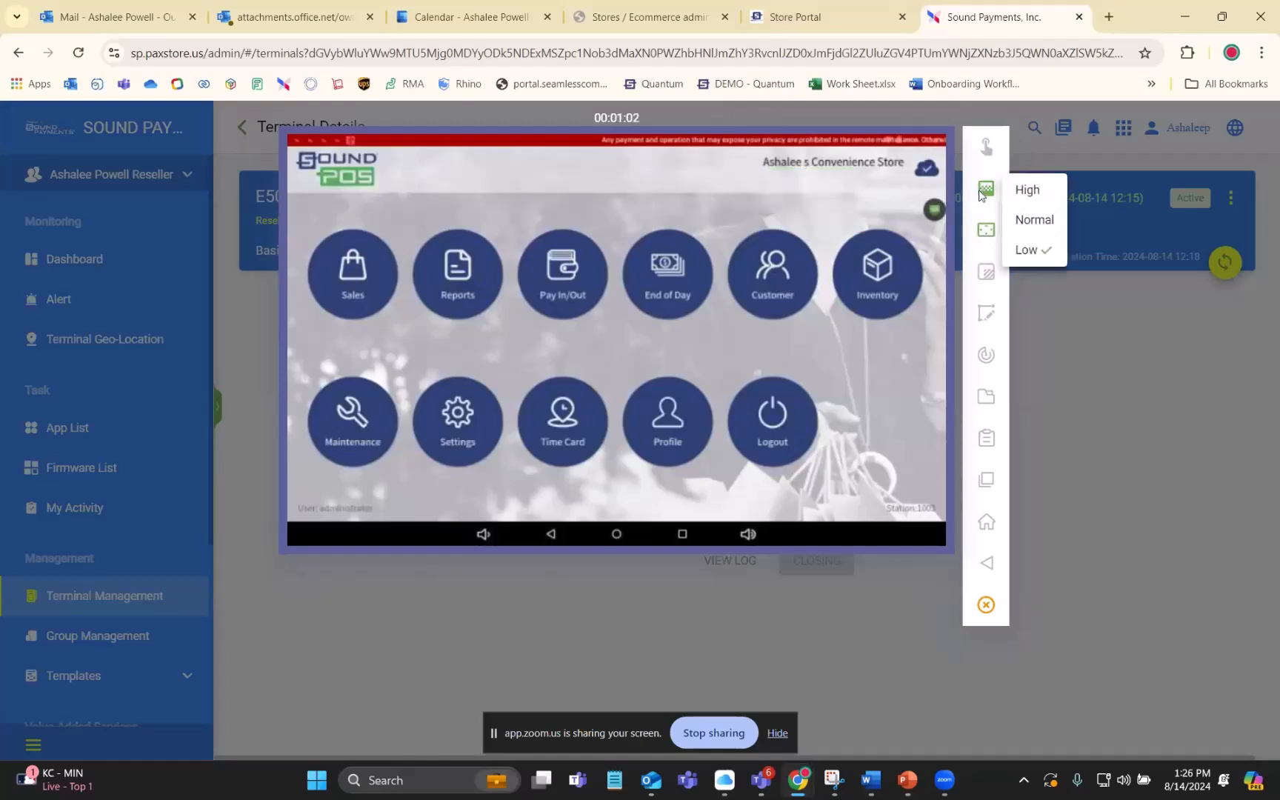
click(1024, 254)
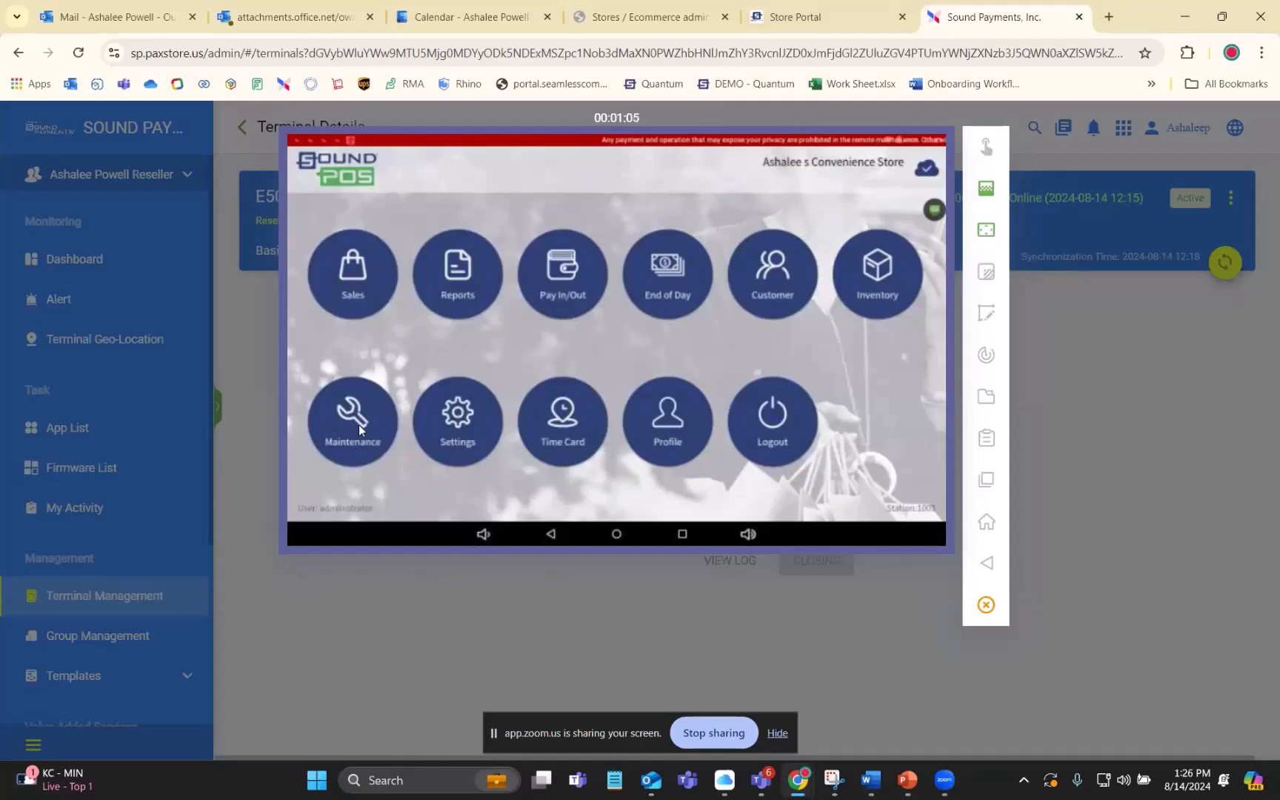
- Switch to the store portal and open the receipt configuration of the convenience store for editing
click(826, 8)
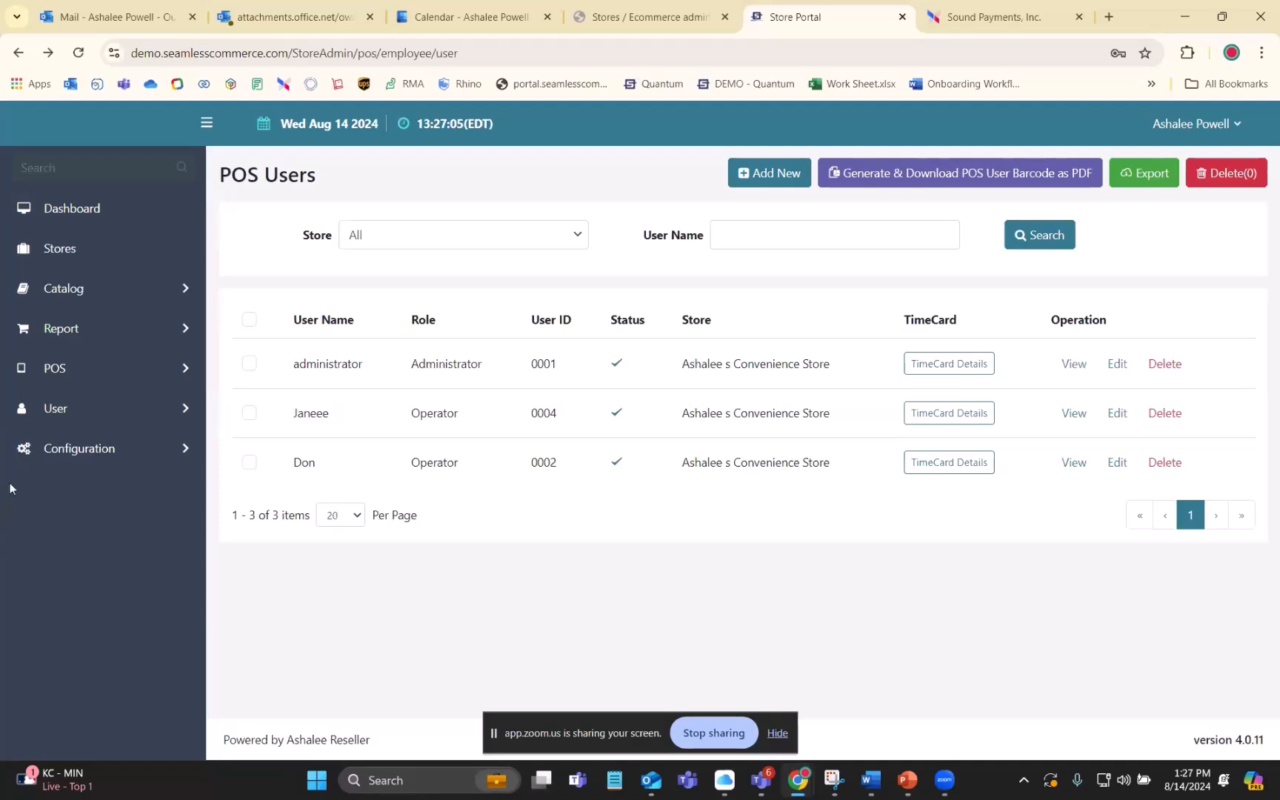
click(96, 451)
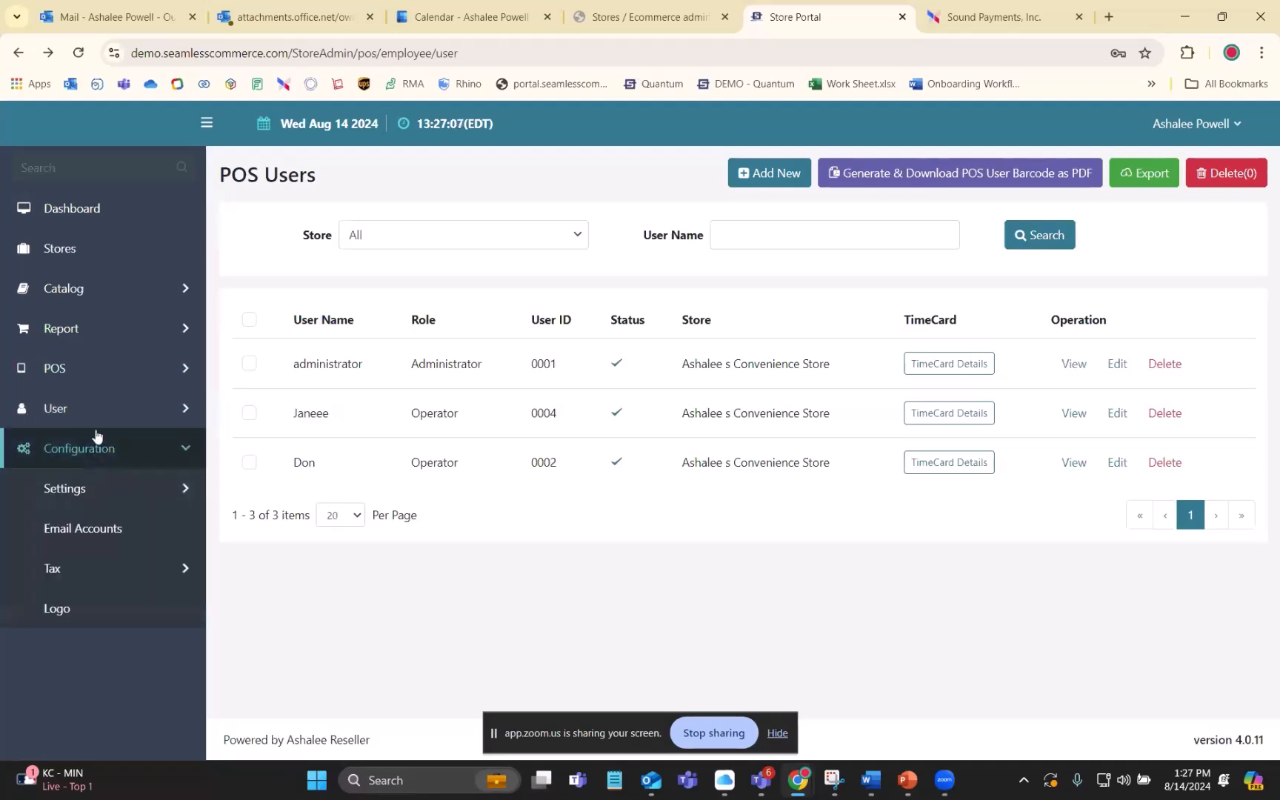
click(54, 374)
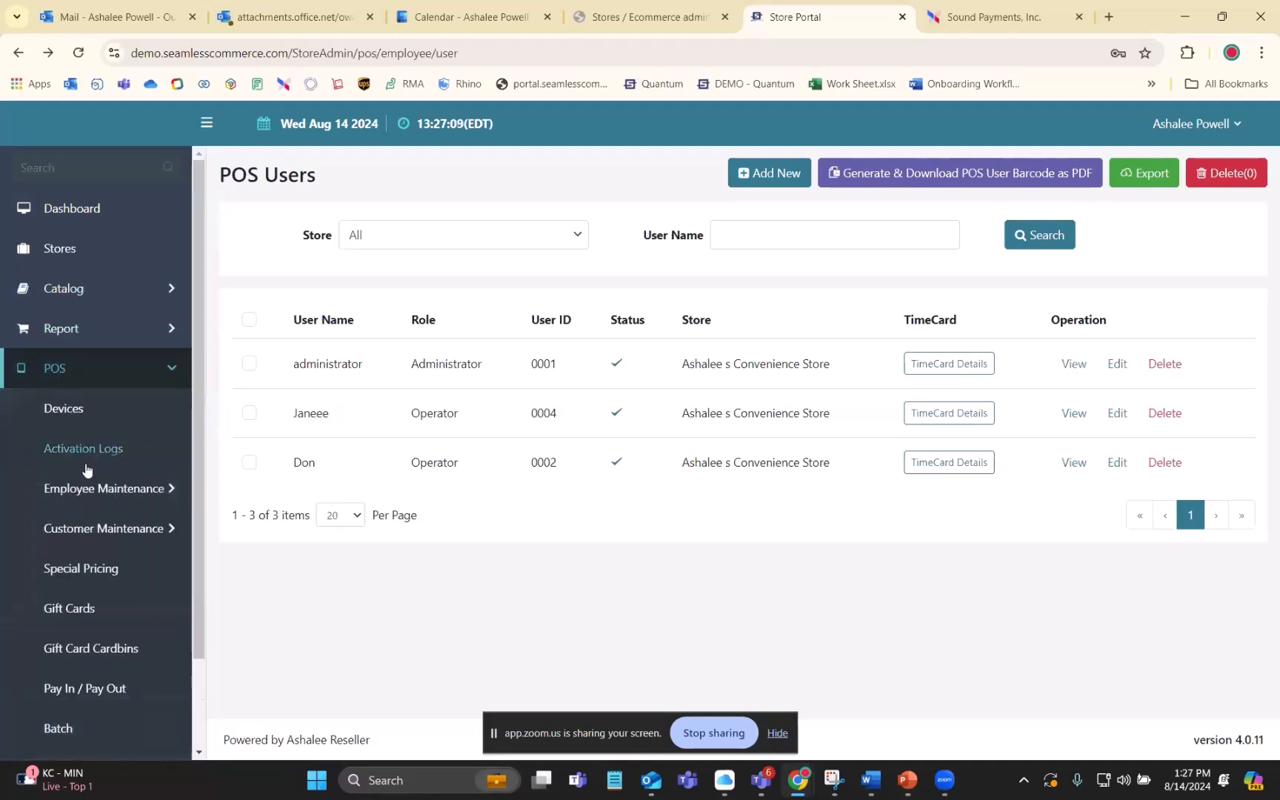
scroll(110, 519, down, 2)
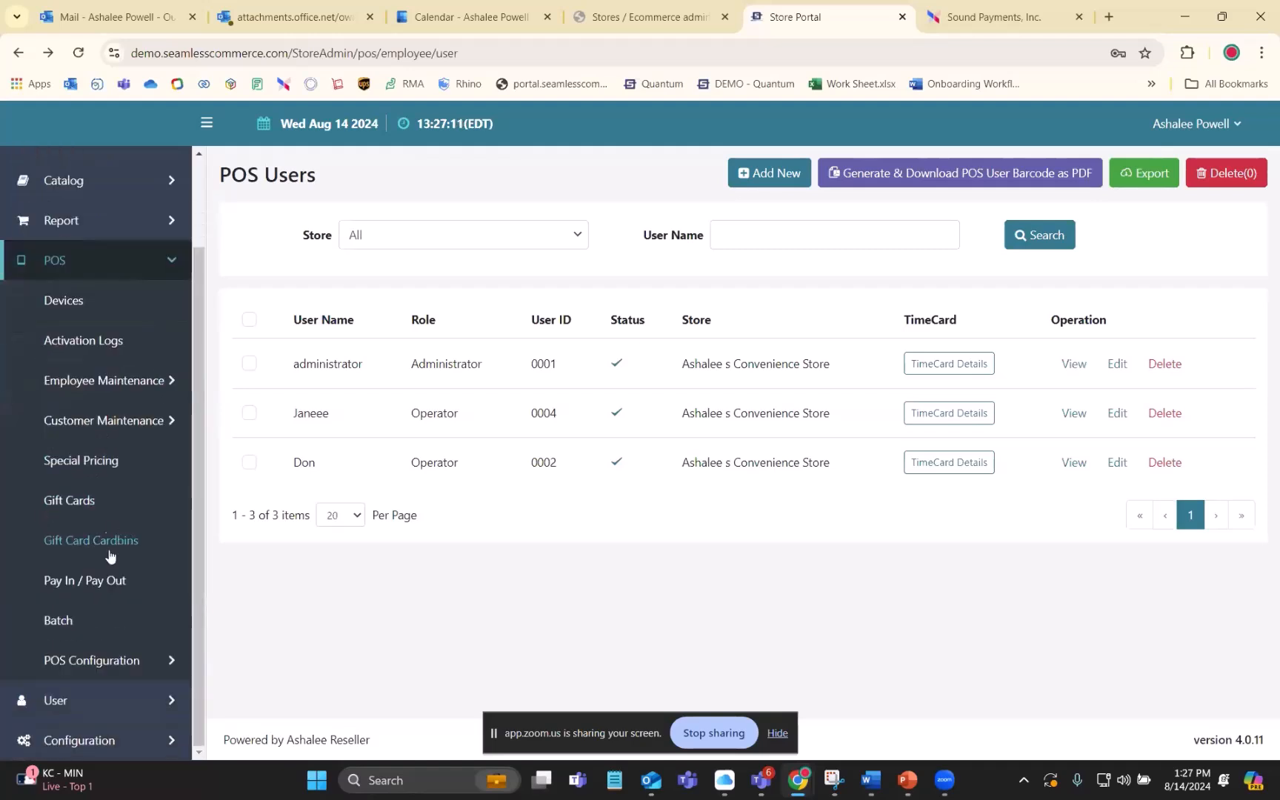
click(94, 661)
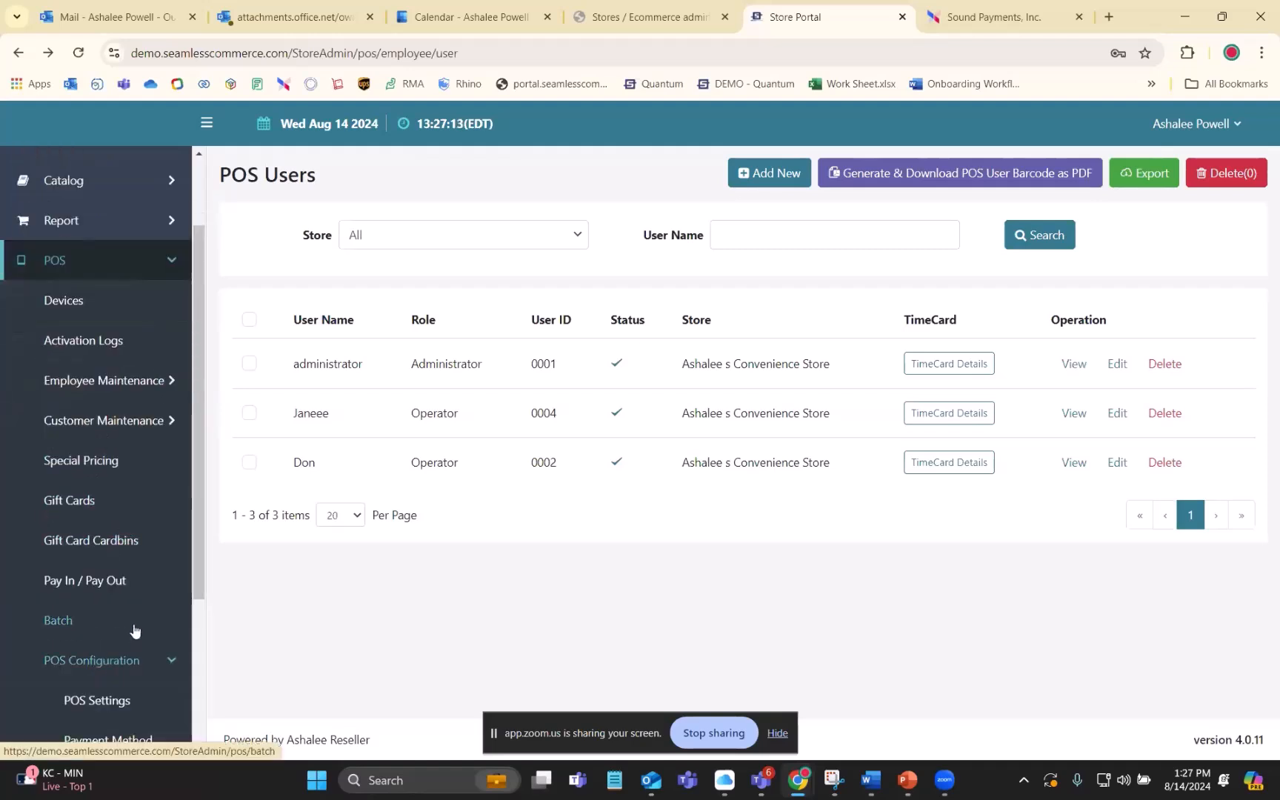
scroll(169, 615, down, 3)
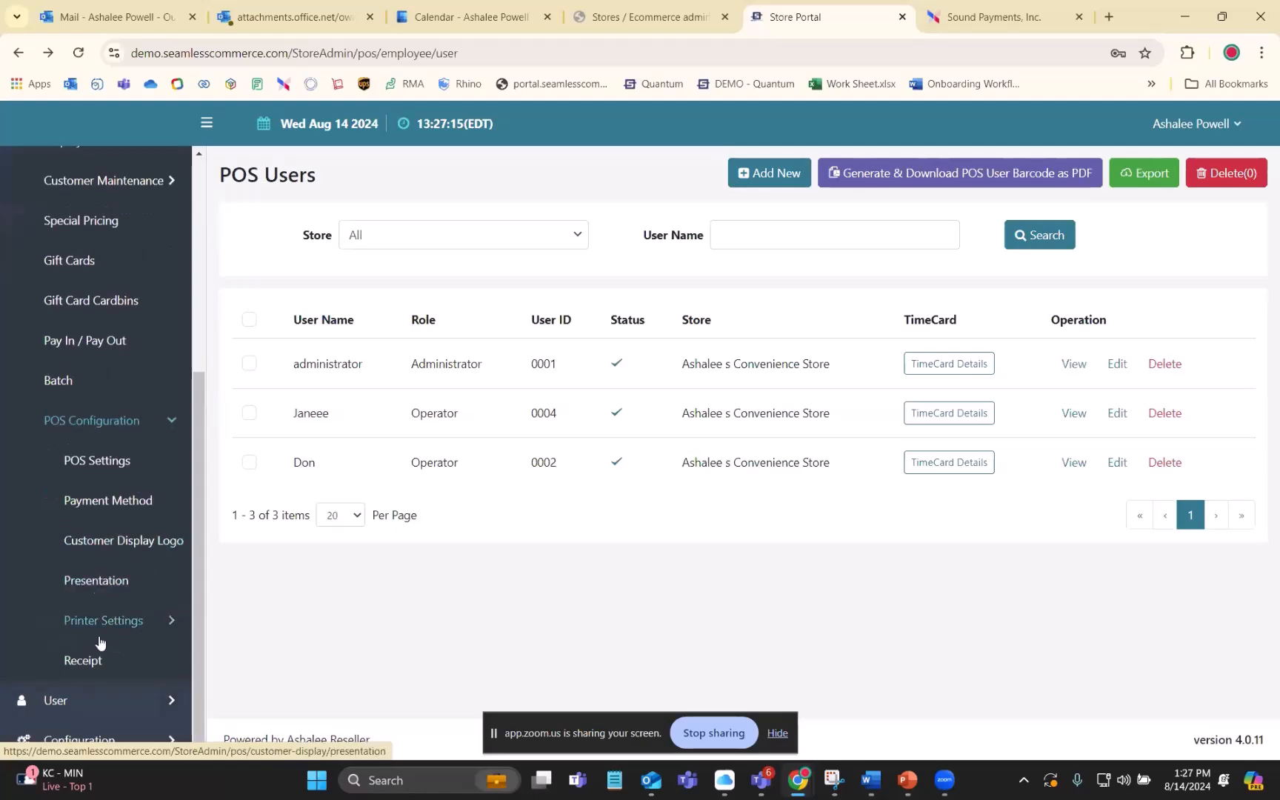
click(85, 661)
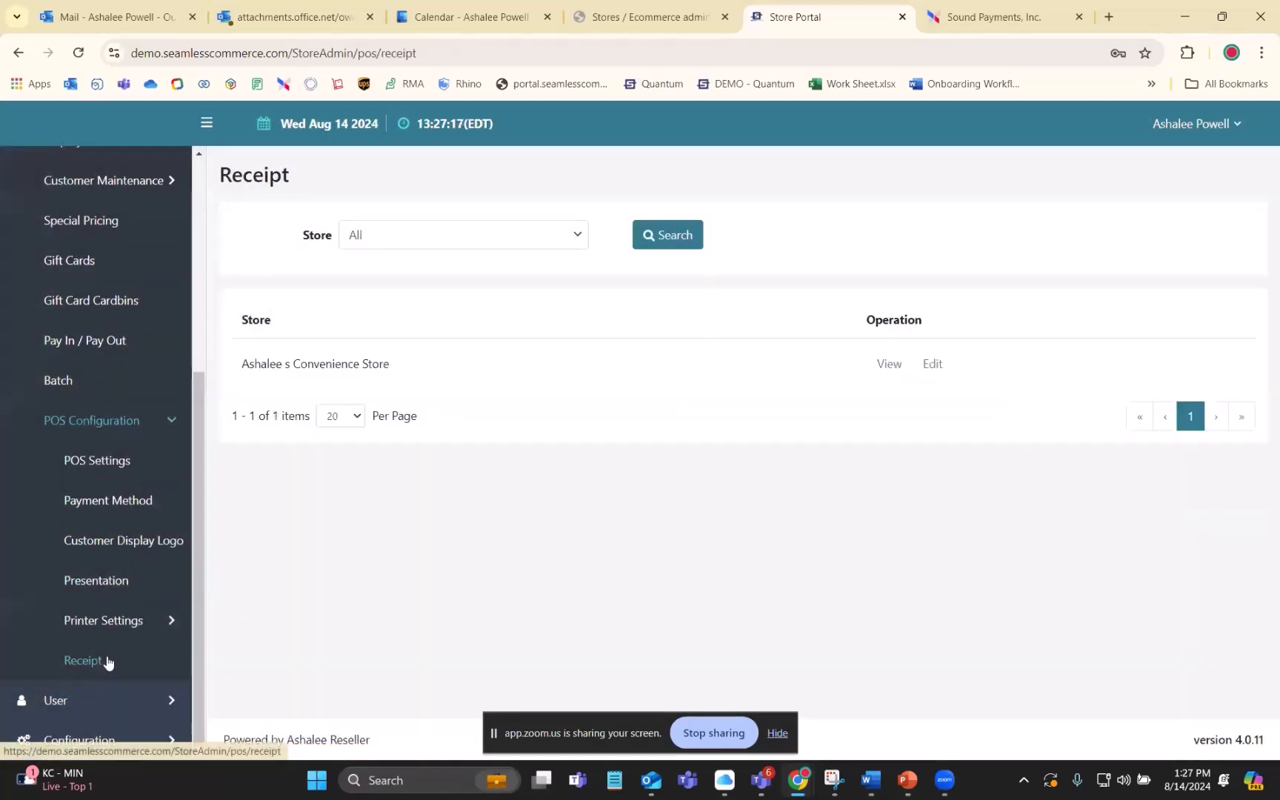
click(931, 364)
- Examine the receipt's logo, header and footer lines, print options and sample preview
scroll(555, 426, down, 3)
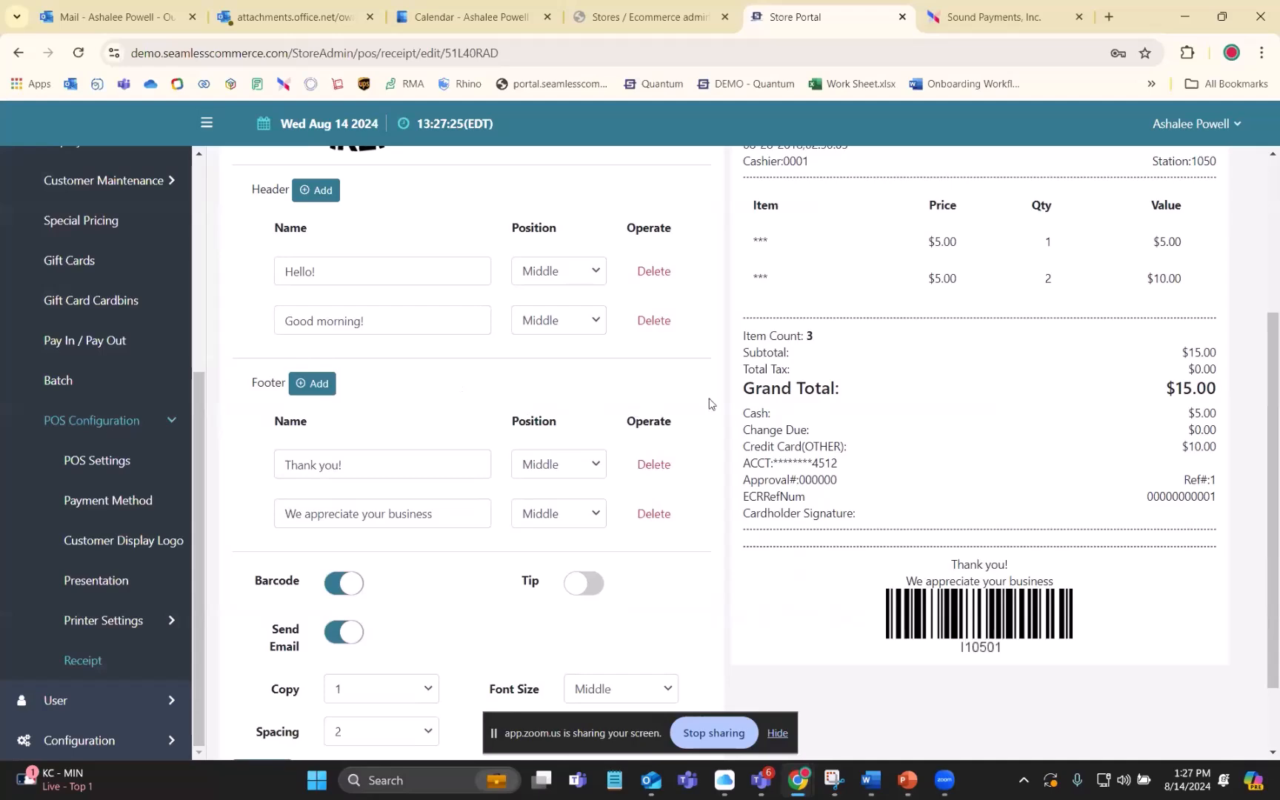
scroll(708, 404, up, 4)
scroll(681, 407, down, 1)
scroll(848, 400, up, 1)
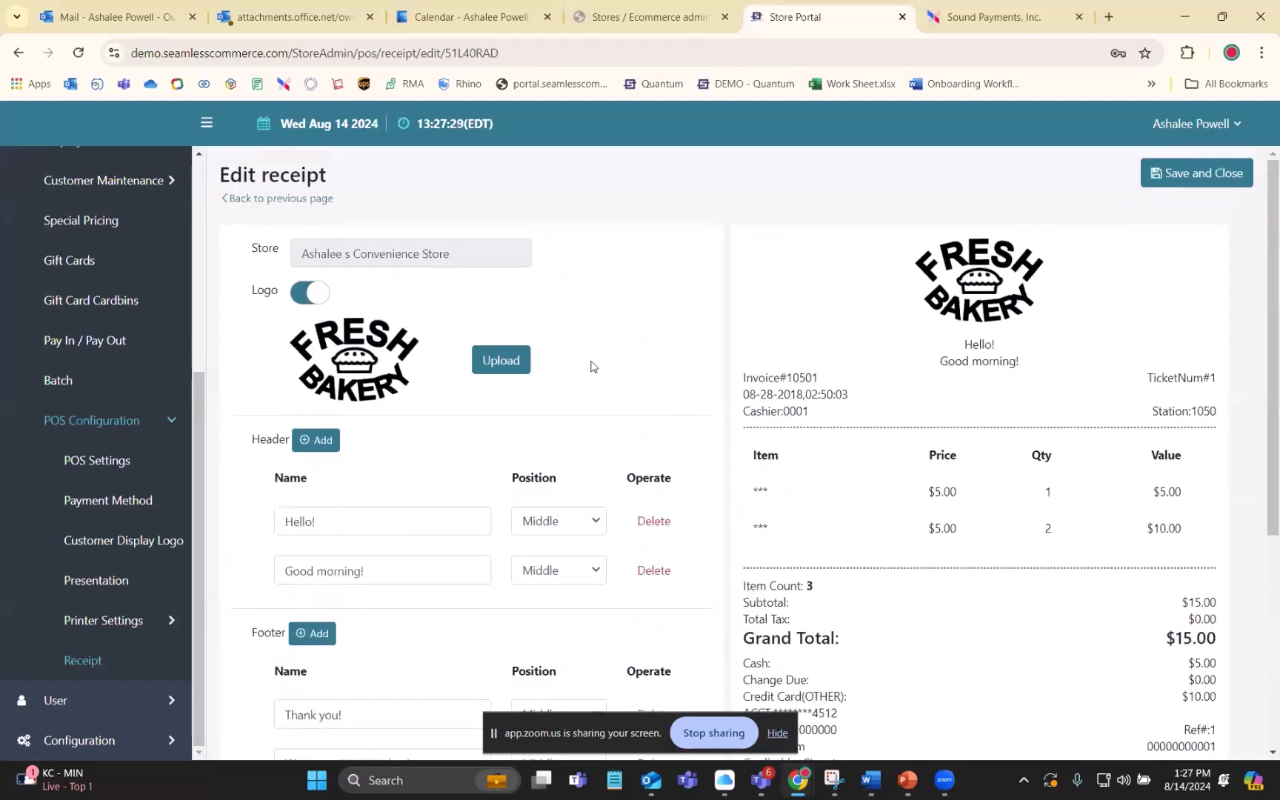
scroll(593, 362, down, 5)
scroll(518, 504, up, 4)
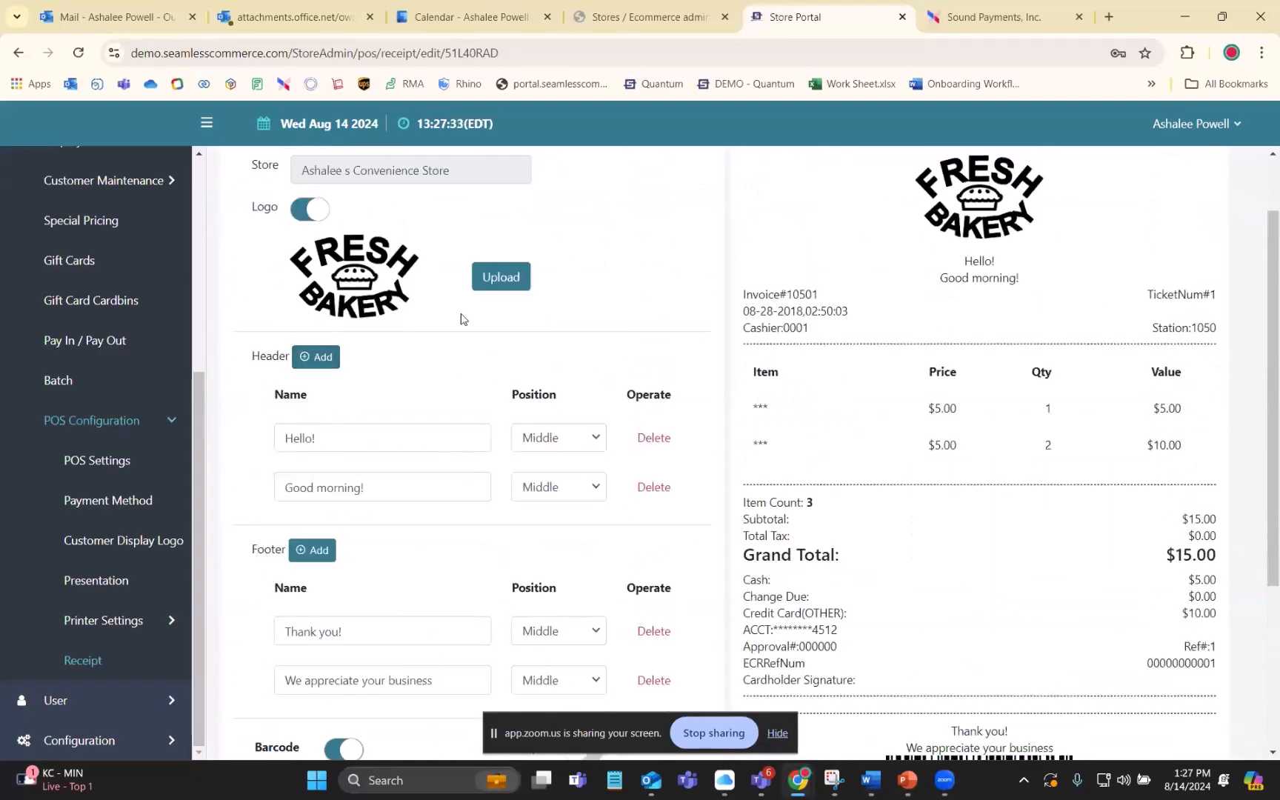
scroll(393, 489, down, 3)
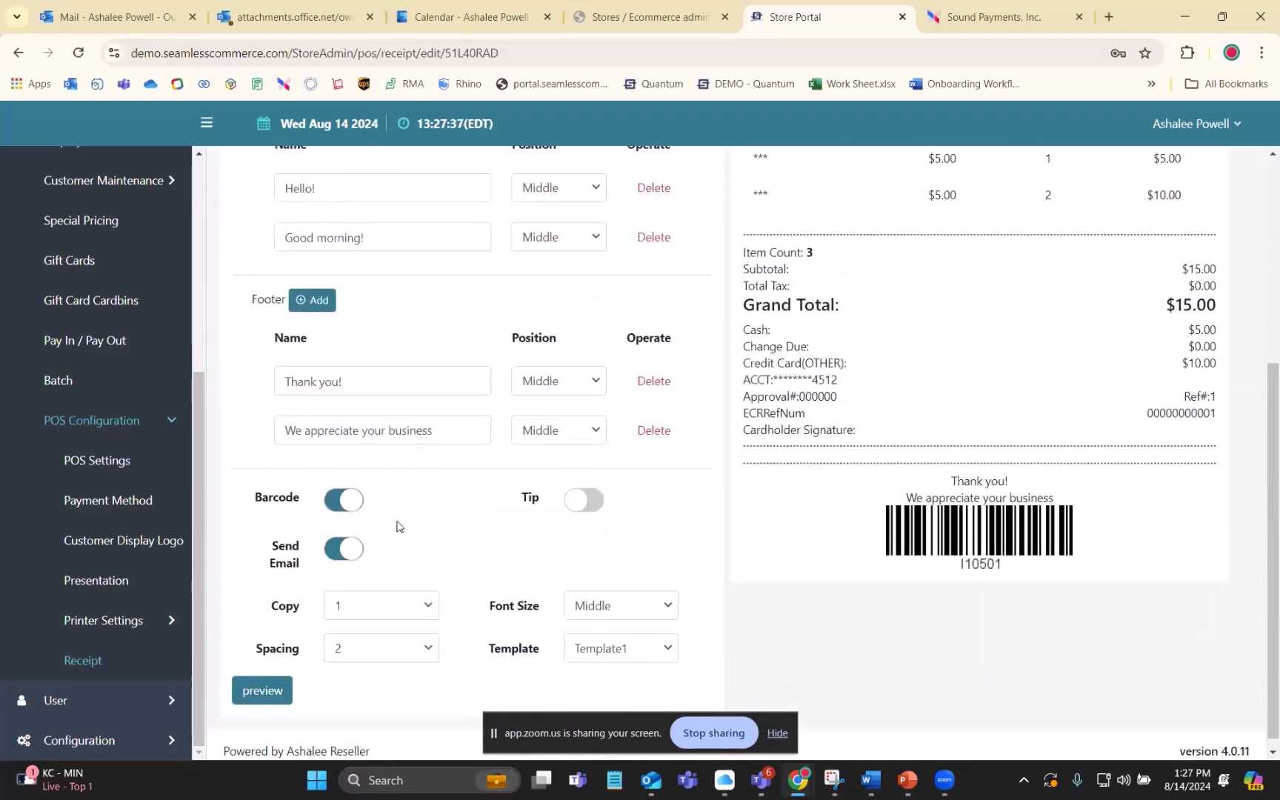
- Switch the receipt's Tip option on and back off
click(577, 502)
click(589, 502)
scroll(476, 539, down, 1)
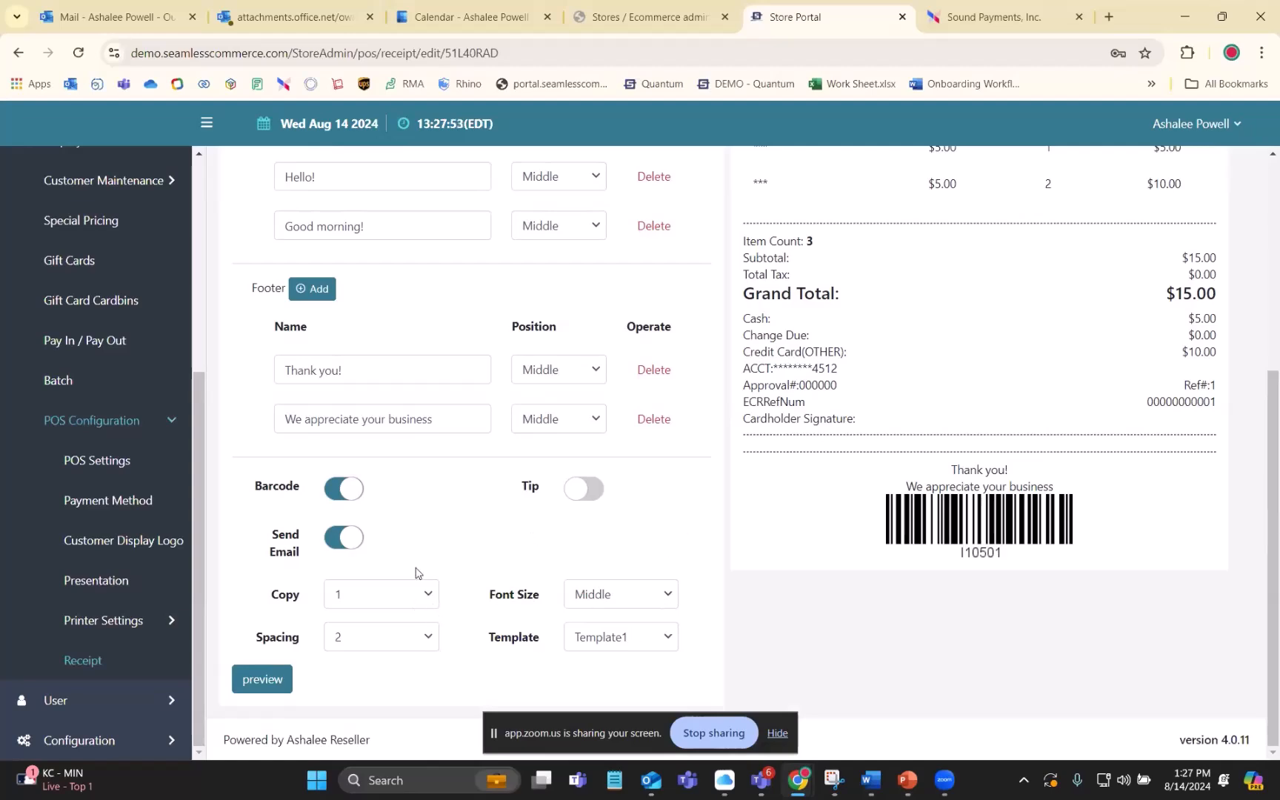
- Clear the text of both receipt header lines, "Hello!" and "Good morning!"
scroll(426, 542, up, 1)
scroll(430, 518, up, 1)
click(363, 498)
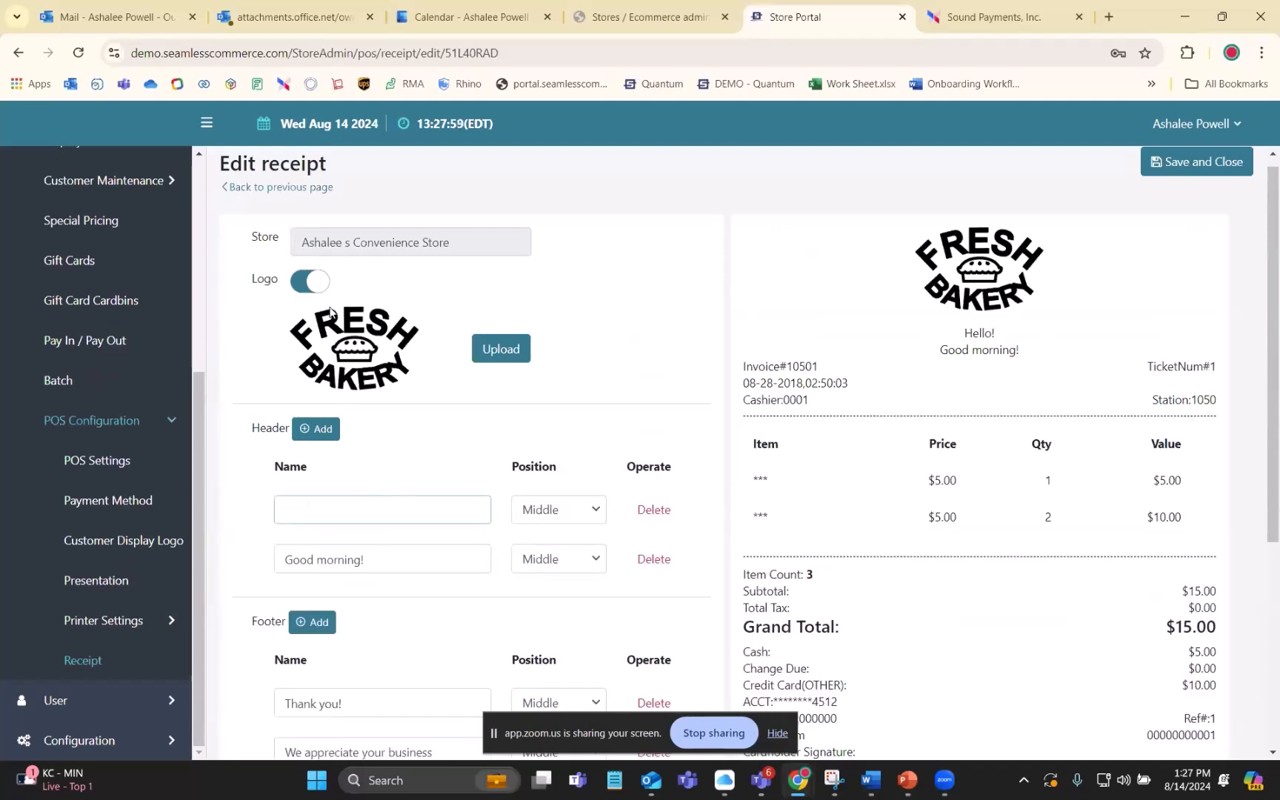
scroll(448, 385, down, 1)
click(366, 476)
key(BackSpace)
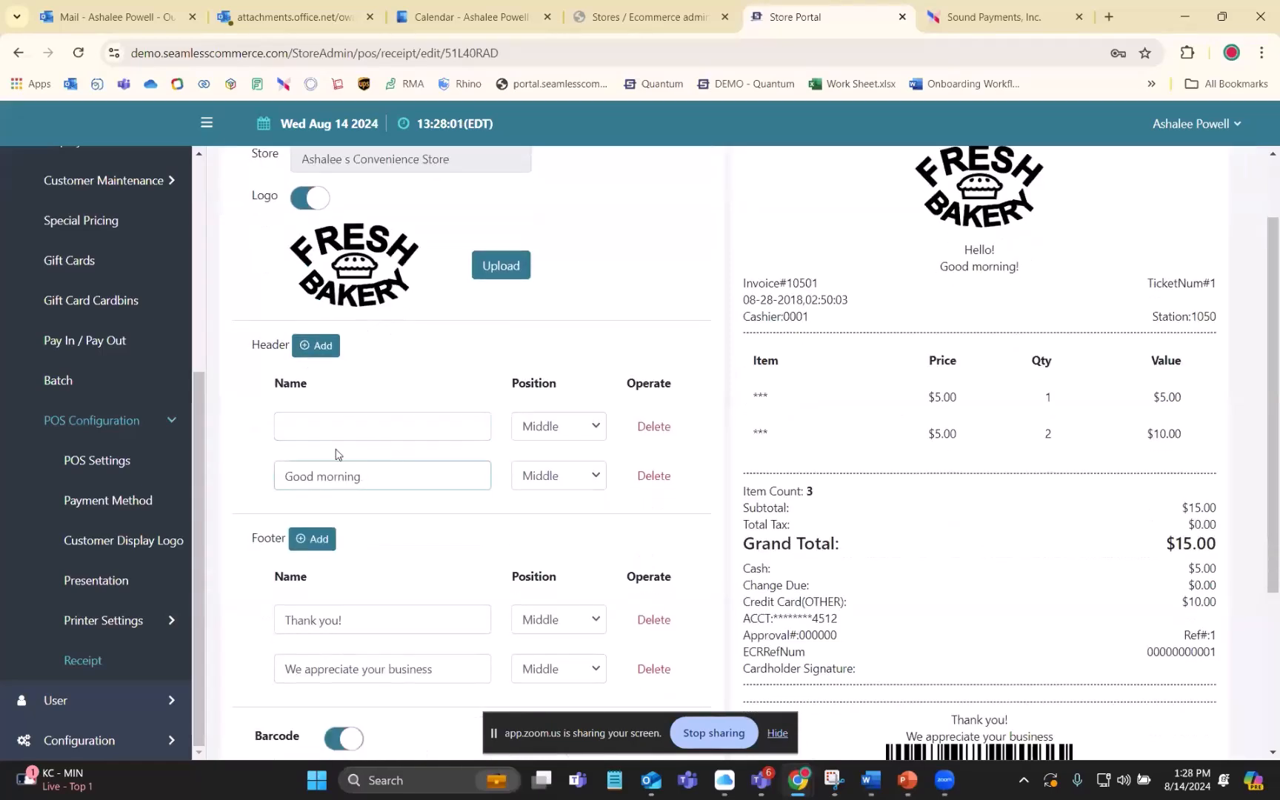
key(BackSpace)
key(BackSpace)
key(BackSpace)
key(BackSpace)
key(BackSpace)
key(BackSpace)
key(BackSpace)
key(BackSpace)
key(BackSpace)
key(BackSpace)
key(BackSpace)
key(BackSpace)
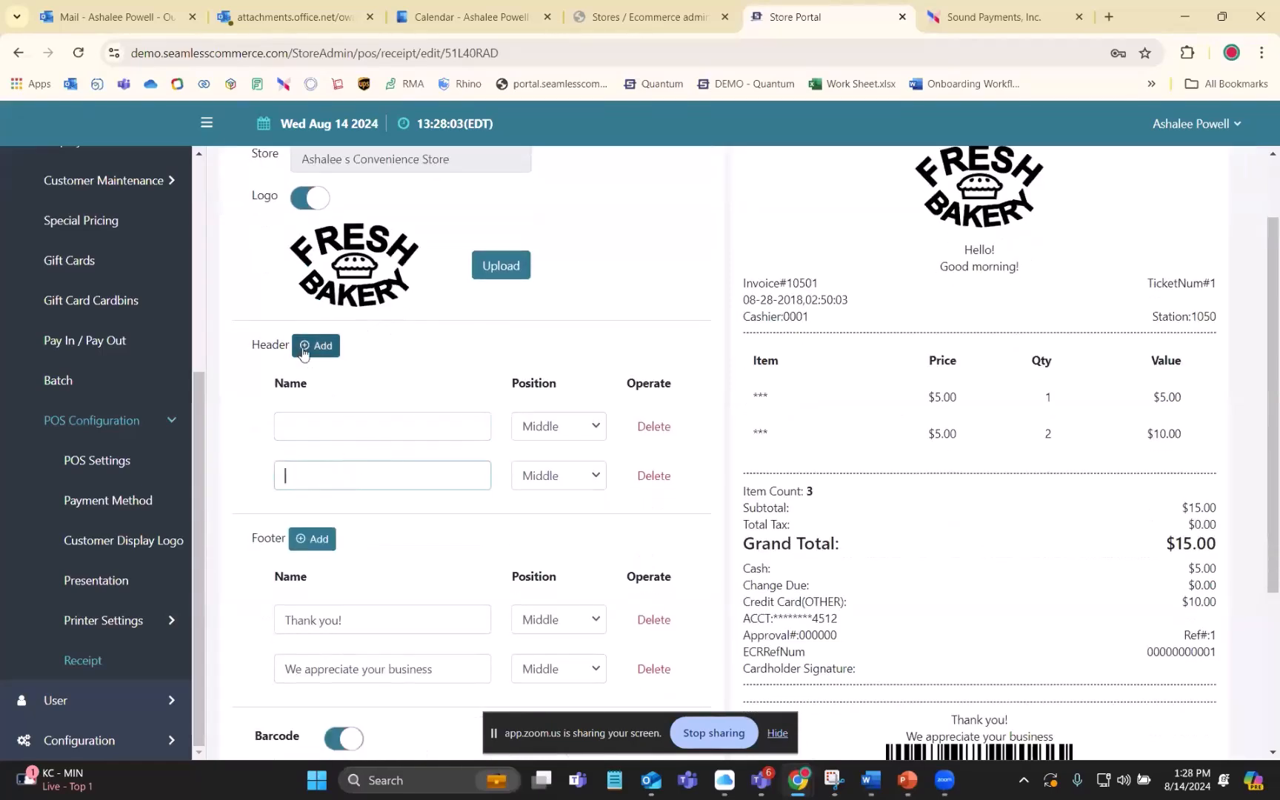
- Enter the store's name in the first receipt header line and its street address in the second
click(326, 416)
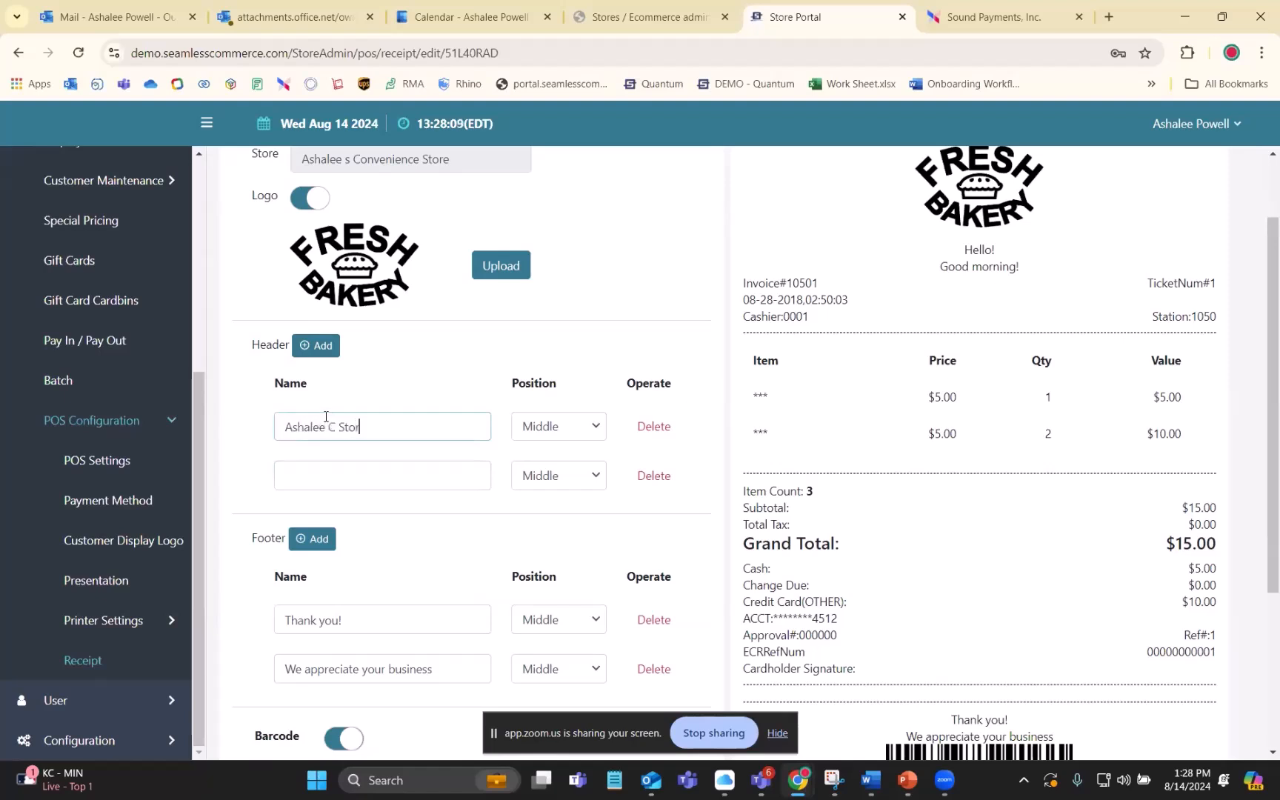
text(Ashalee C Store)
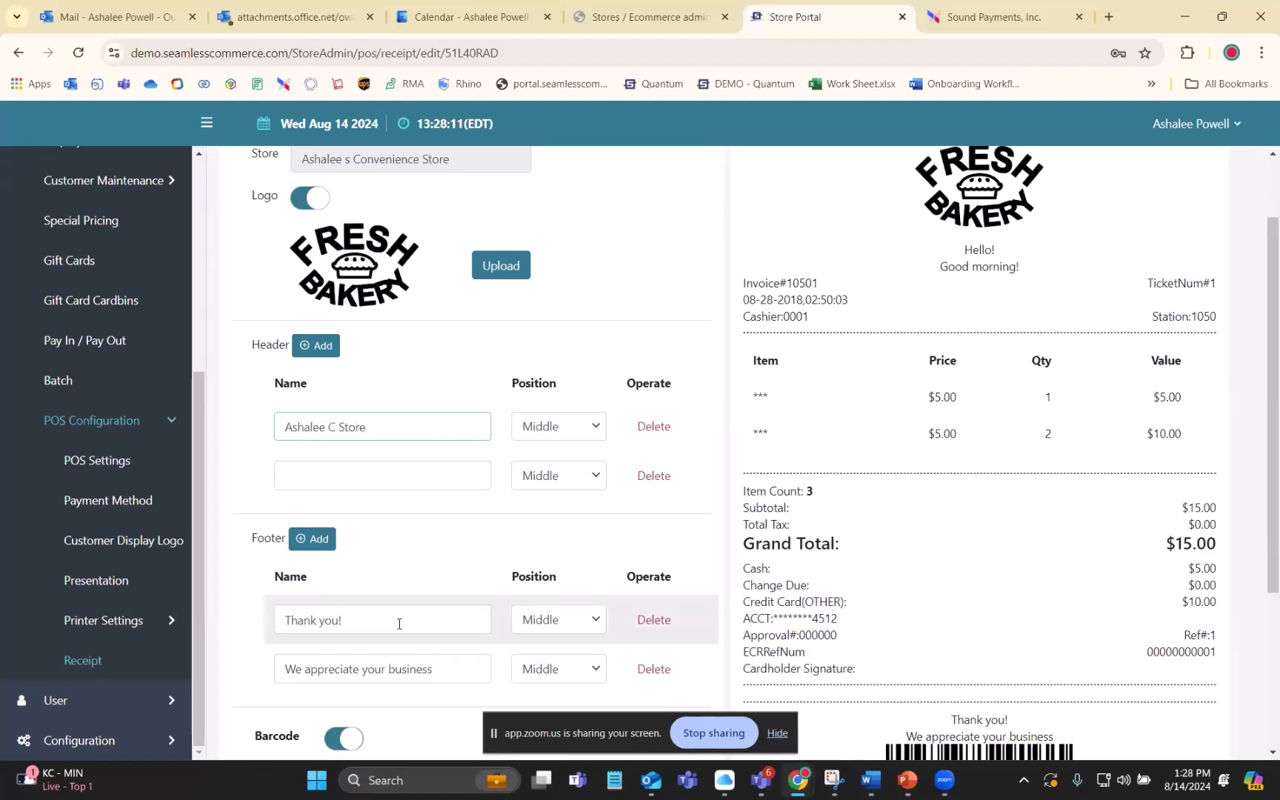
click(406, 467)
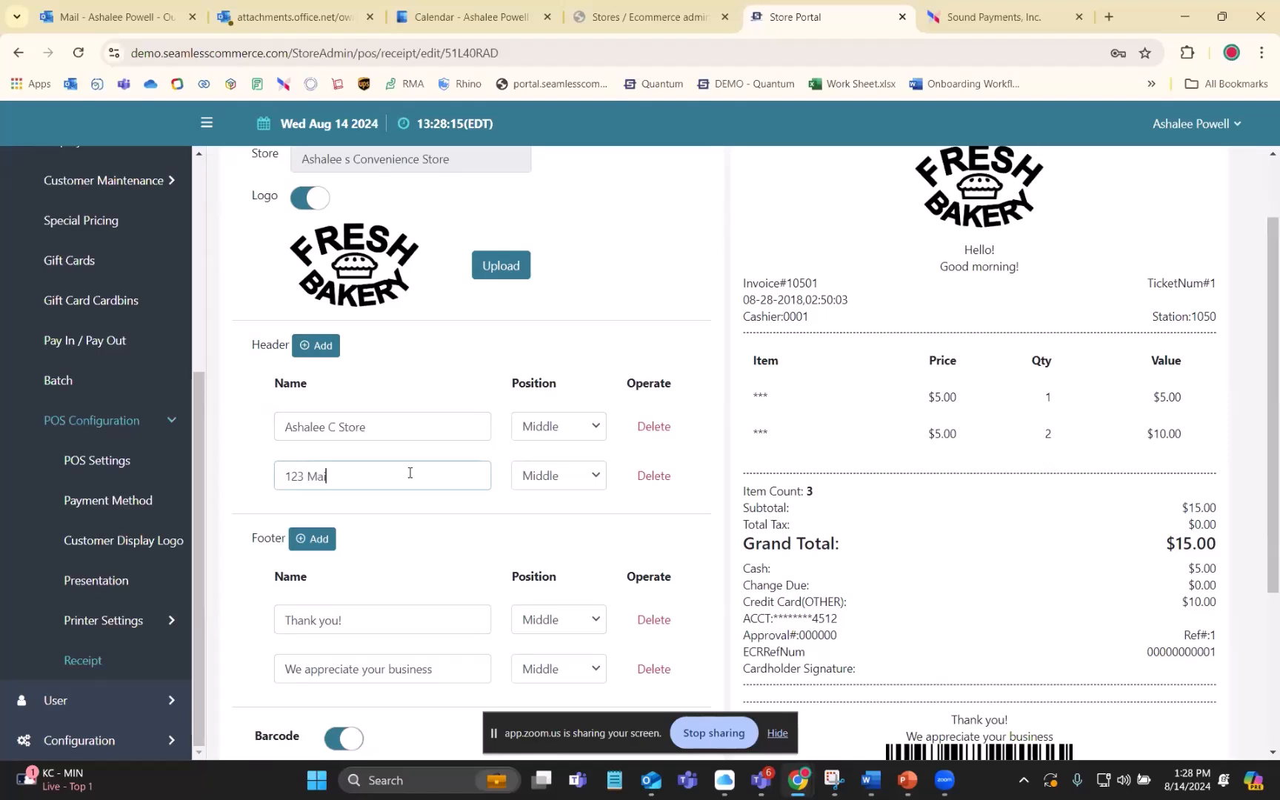
text(123 Main street)
- Add an empty third line to the receipt footer
click(314, 539)
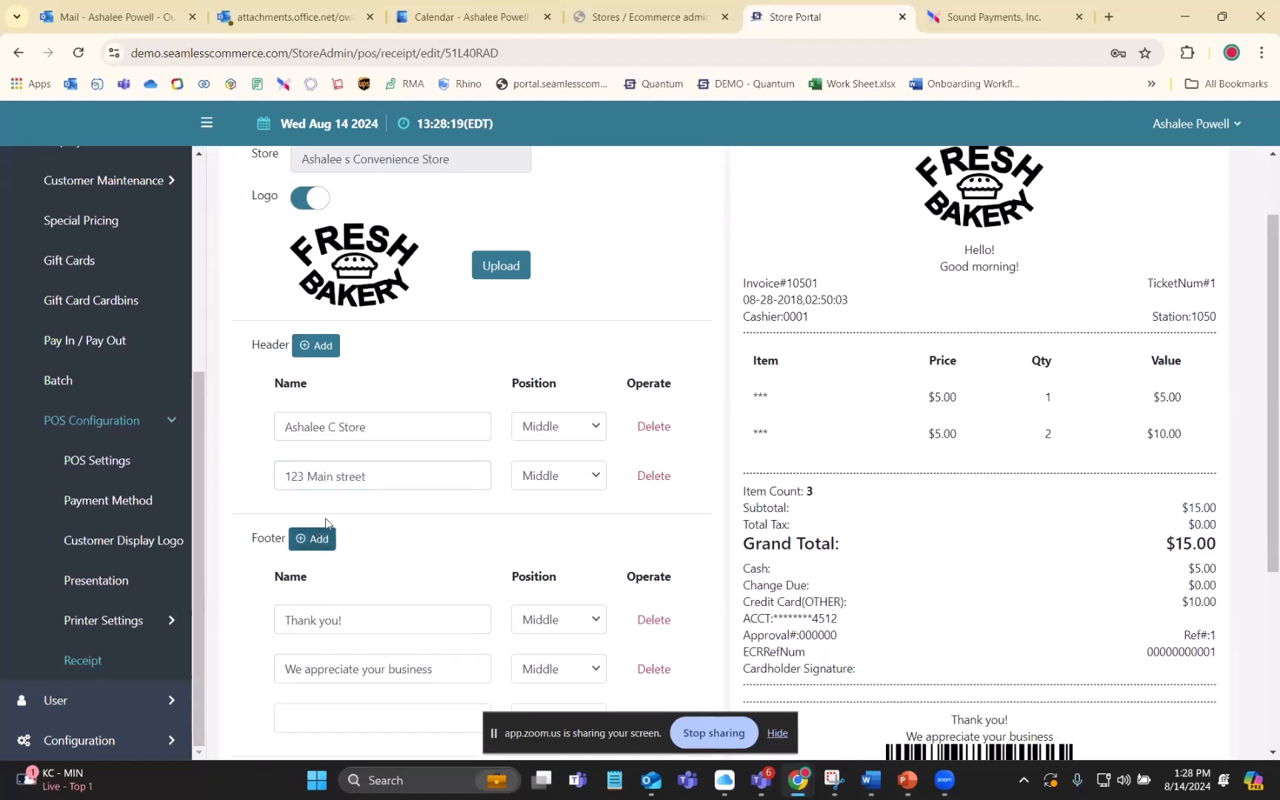
scroll(343, 489, down, 2)
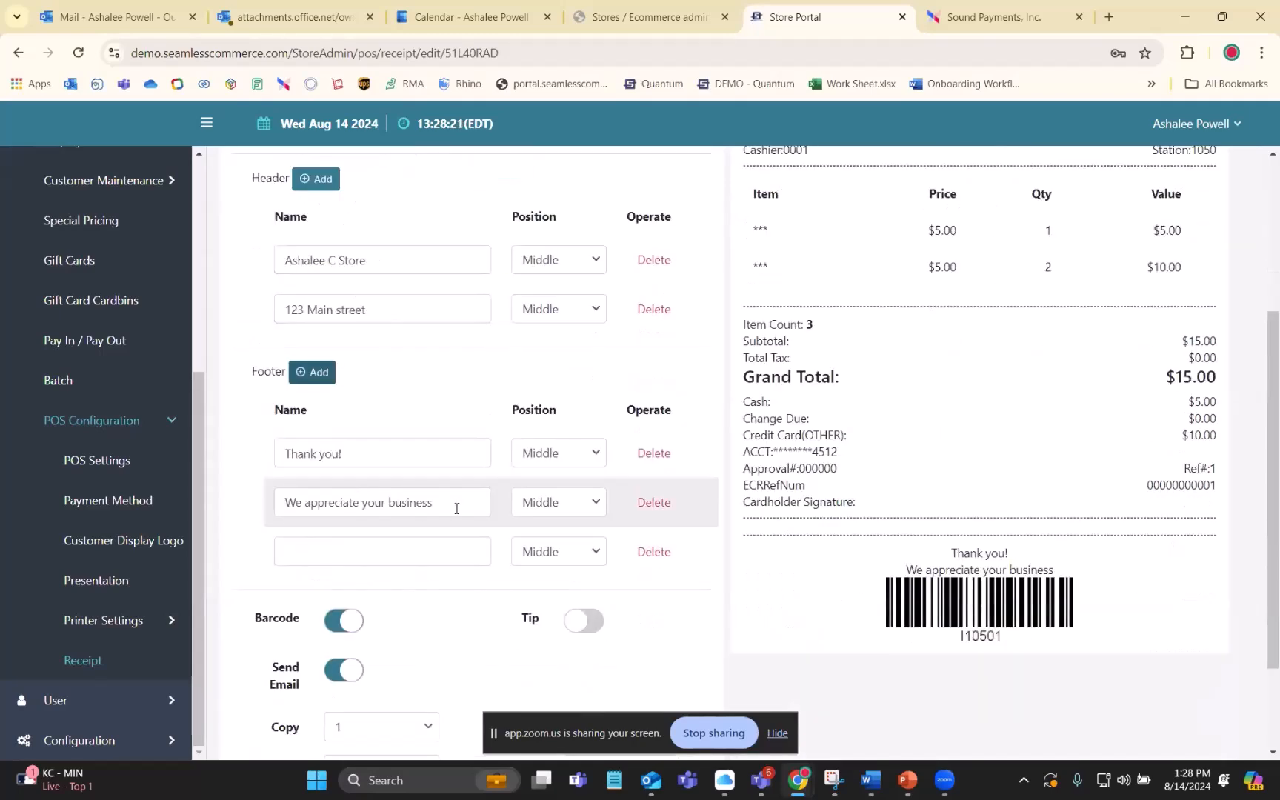
scroll(457, 508, up, 2)
scroll(462, 506, down, 3)
scroll(462, 506, down, 1)
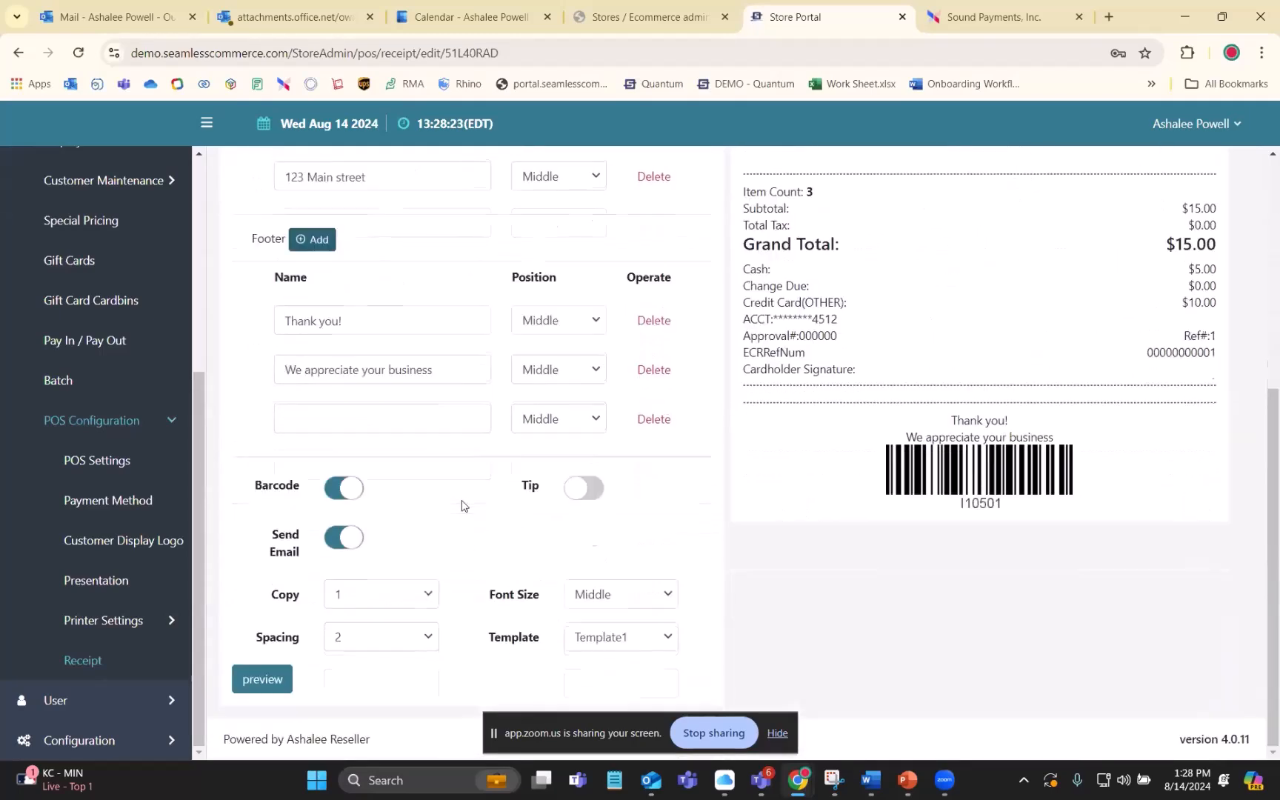
- Preview the receipt and examine the updated header lines together with the footer and barcode
click(275, 687)
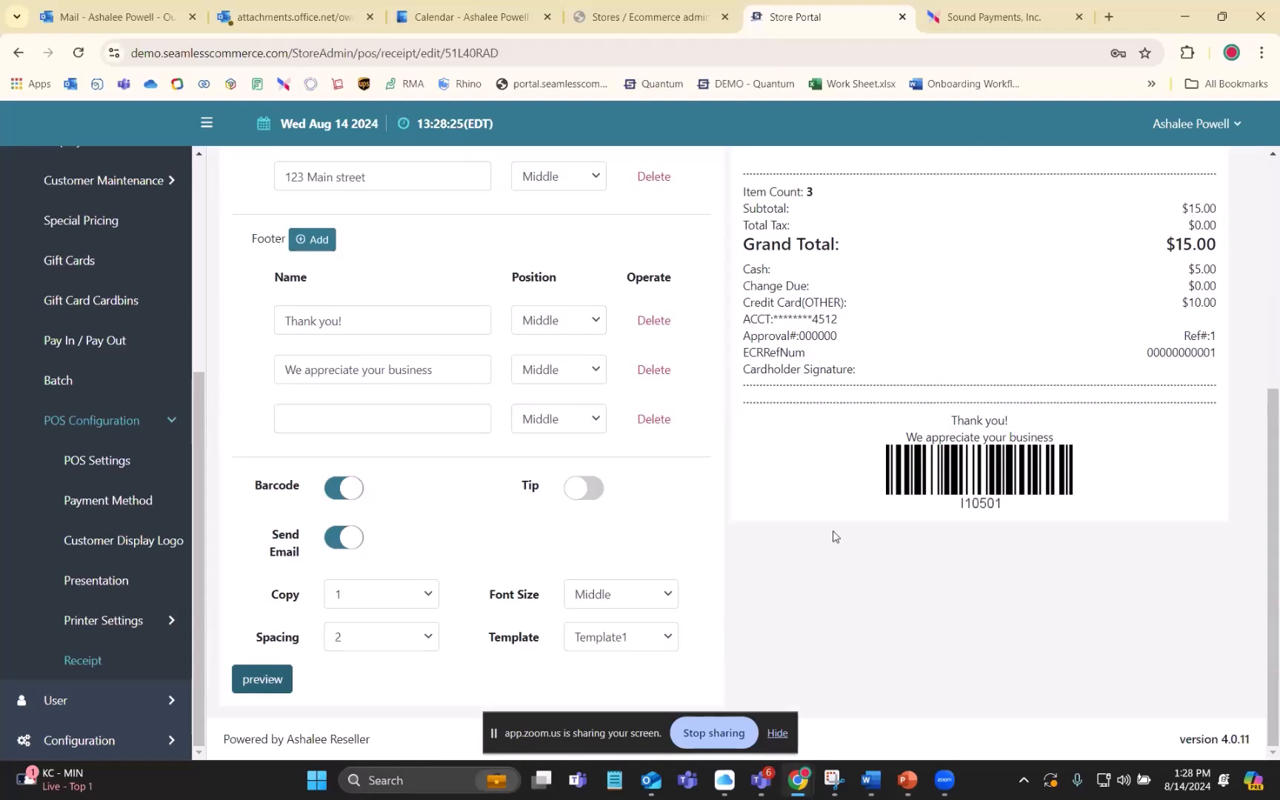
scroll(833, 536, up, 5)
drag(901, 341, 1086, 402)
scroll(1029, 417, down, 4)
scroll(934, 606, down, 1)
scroll(928, 606, up, 5)
scroll(925, 602, down, 5)
scroll(888, 597, up, 5)
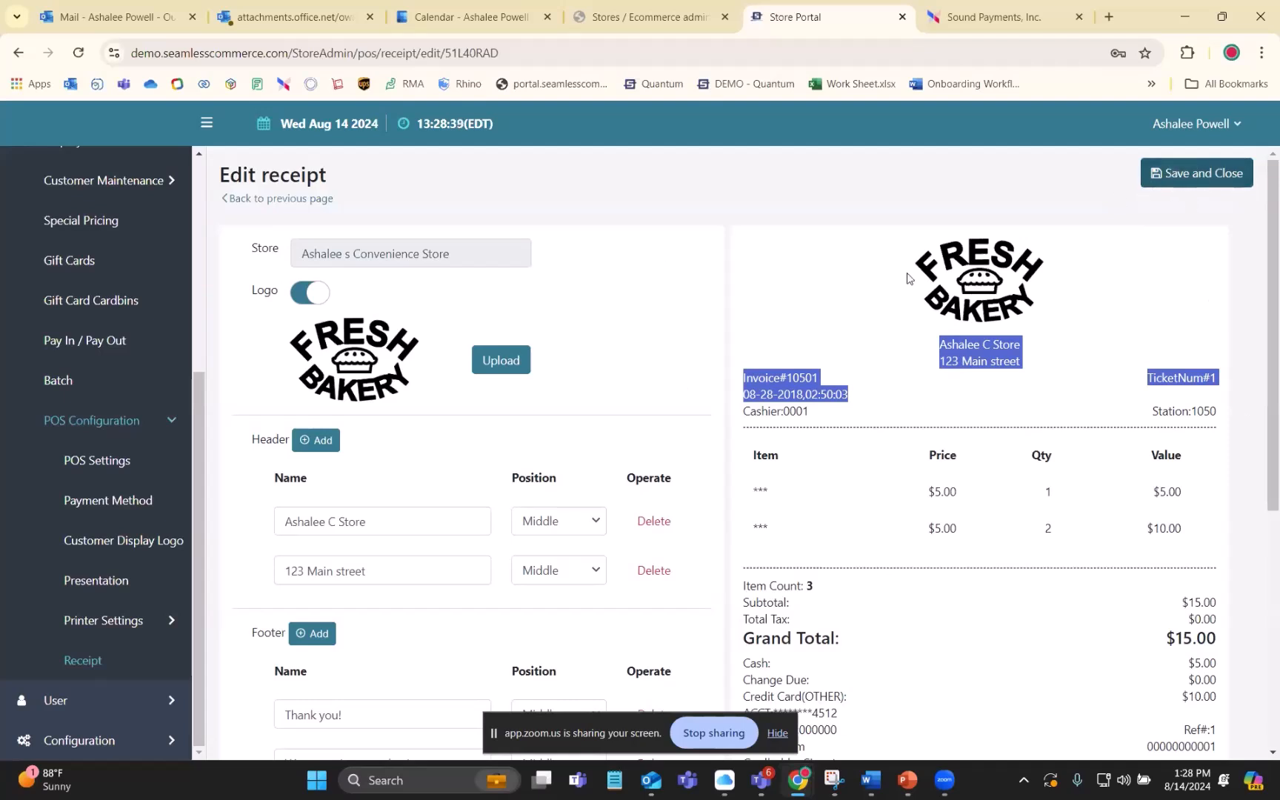
click(819, 231)
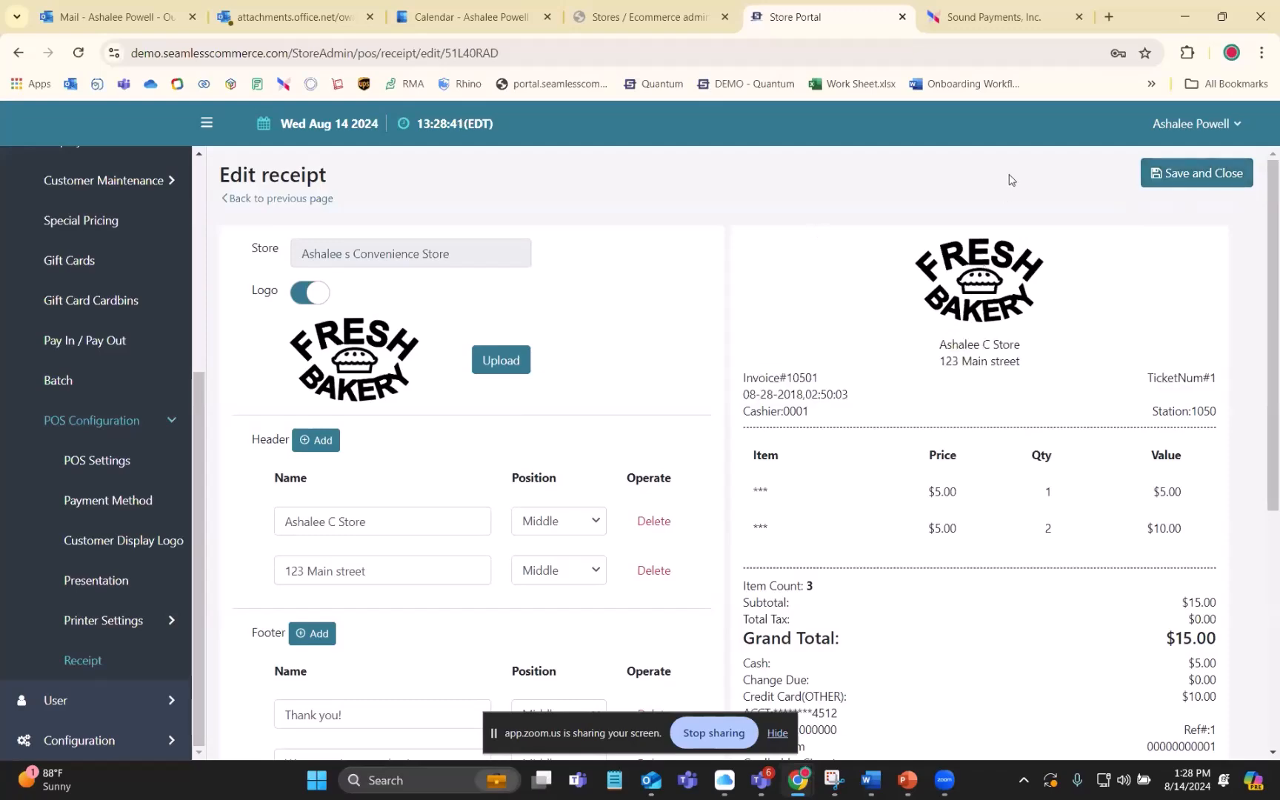
- Delete the empty third footer line and save the receipt configuration
scroll(954, 314, down, 7)
scroll(954, 314, up, 4)
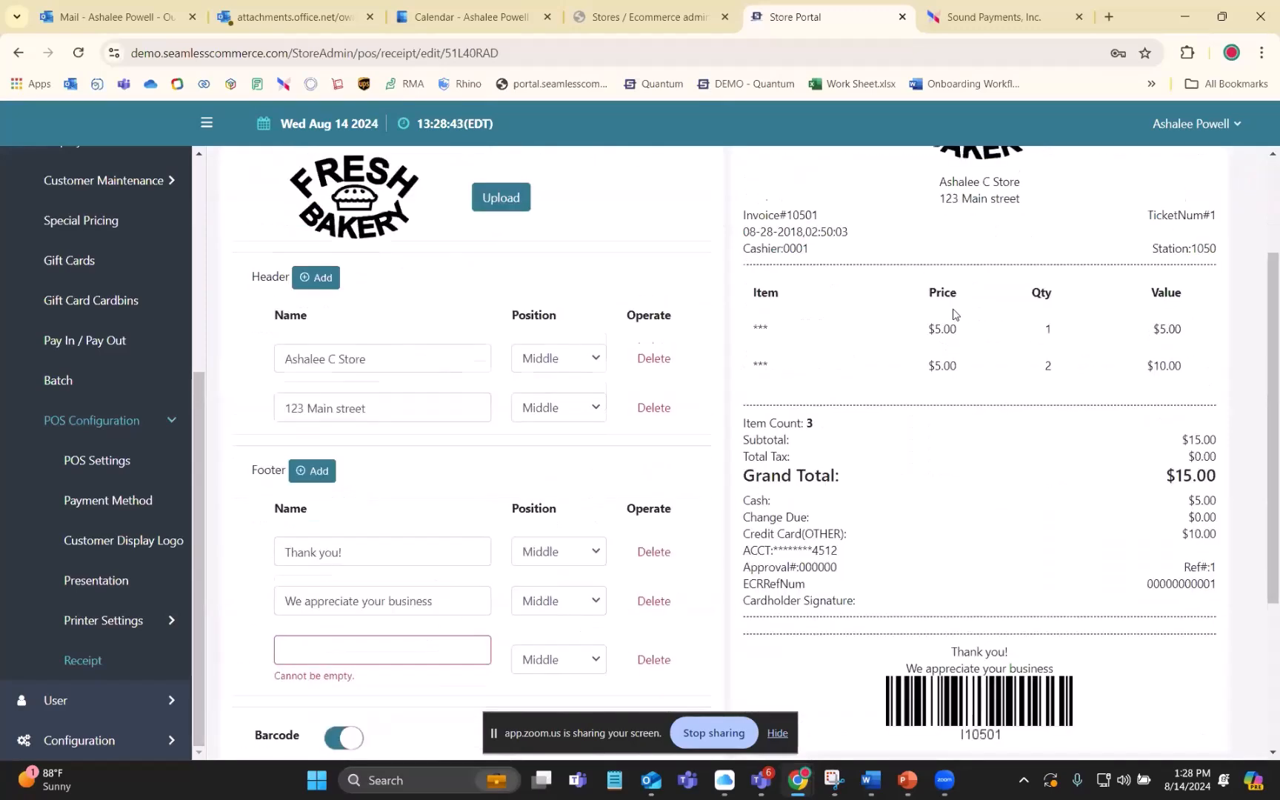
scroll(954, 314, down, 2)
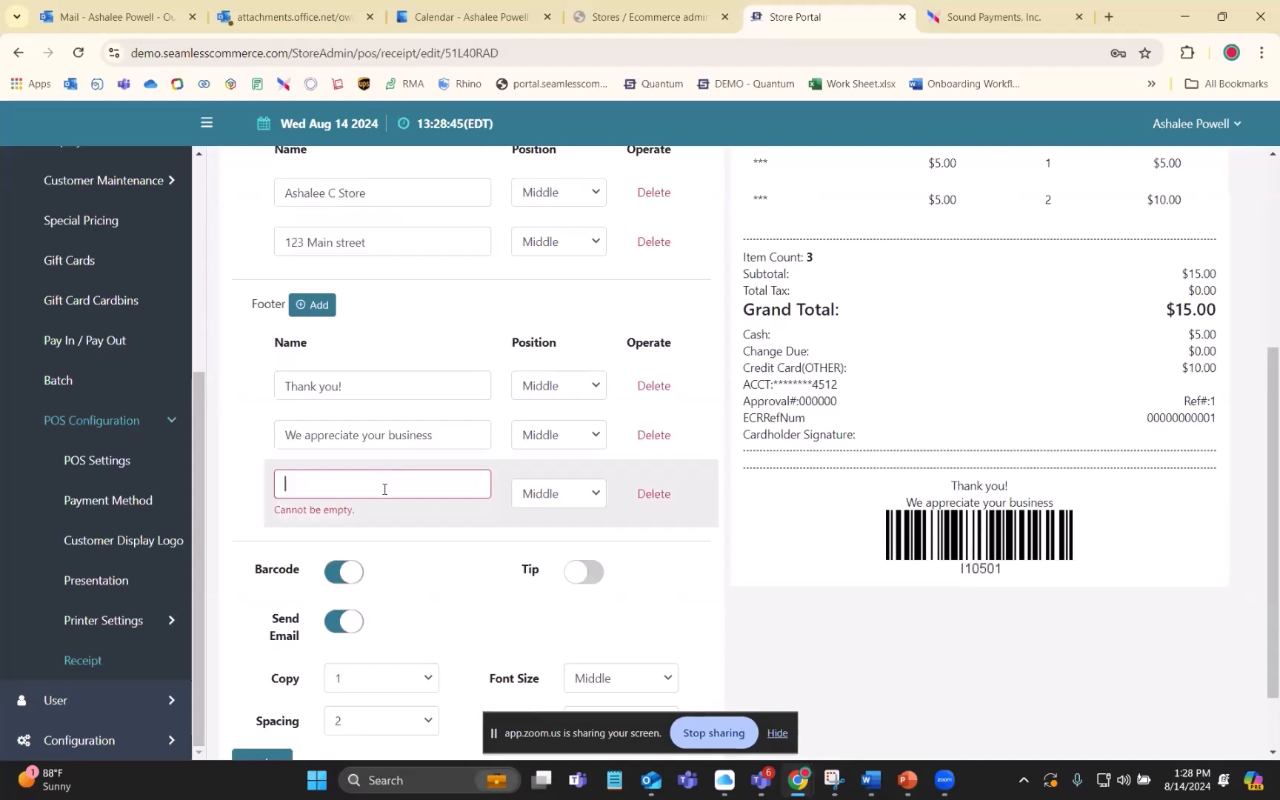
click(662, 495)
scroll(1073, 294, up, 5)
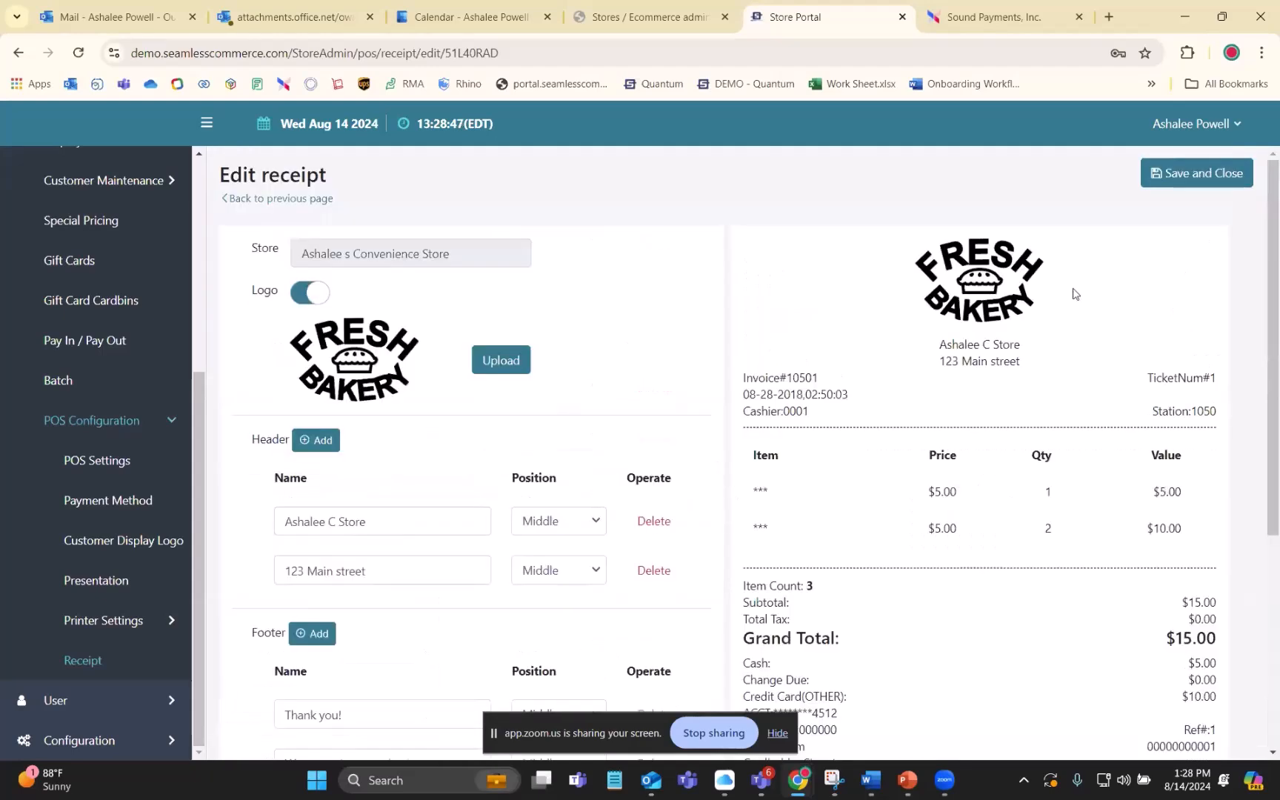
click(1186, 166)
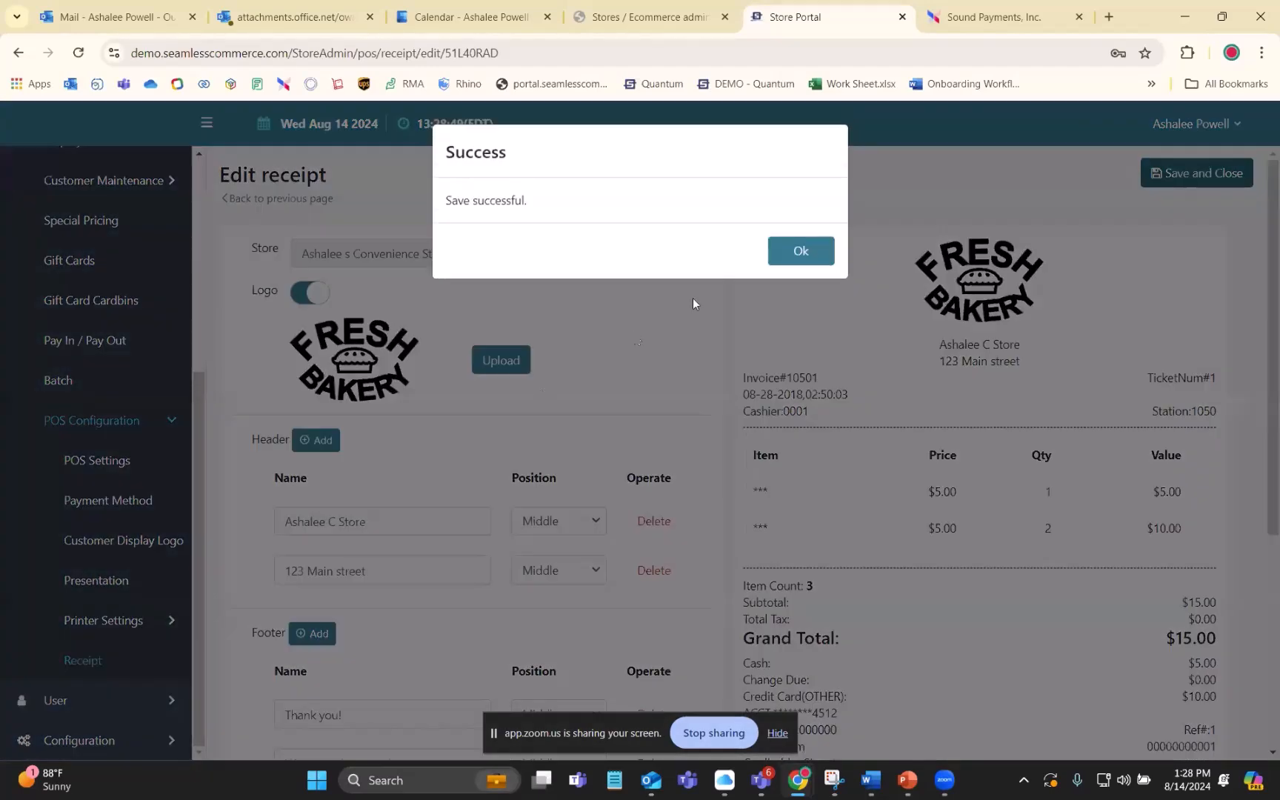
click(800, 252)
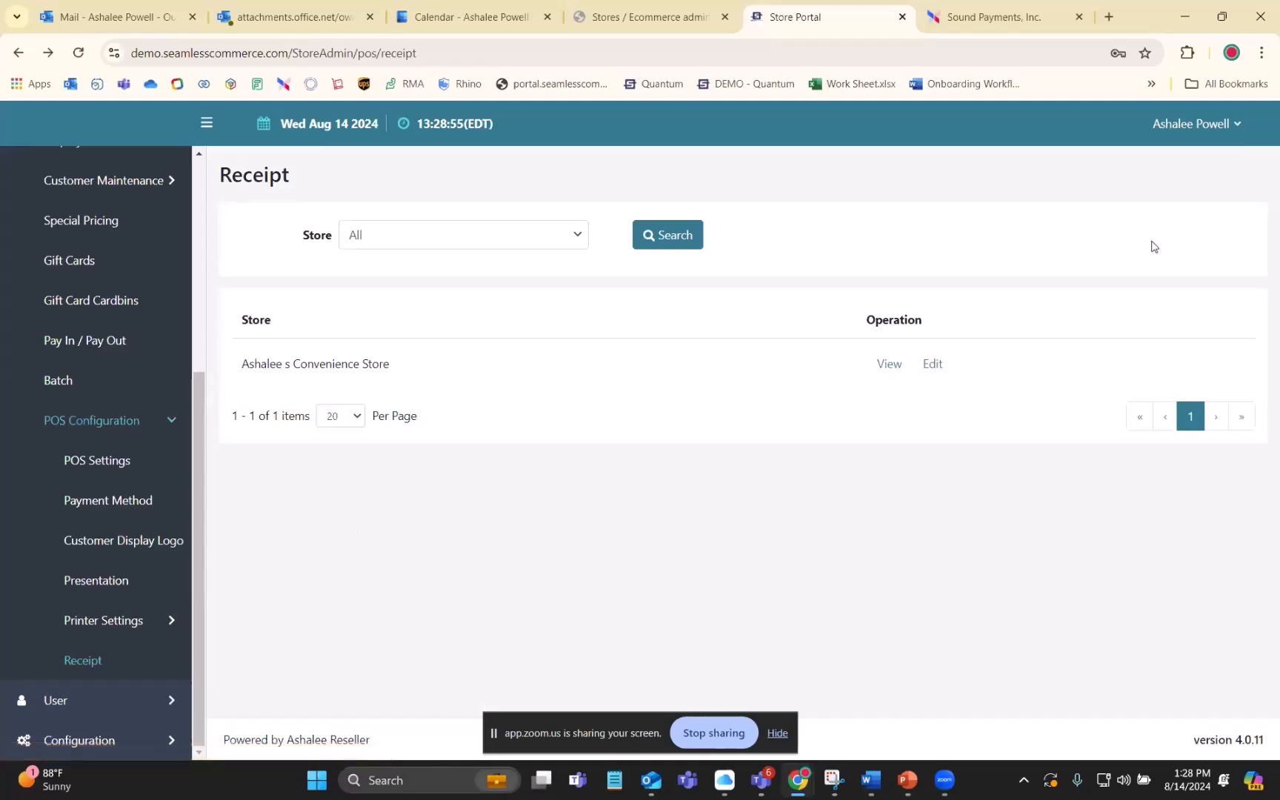
- Reopen the store's receipt for editing and check the saved header, footer and print options
click(925, 364)
scroll(569, 431, down, 1)
scroll(571, 449, down, 4)
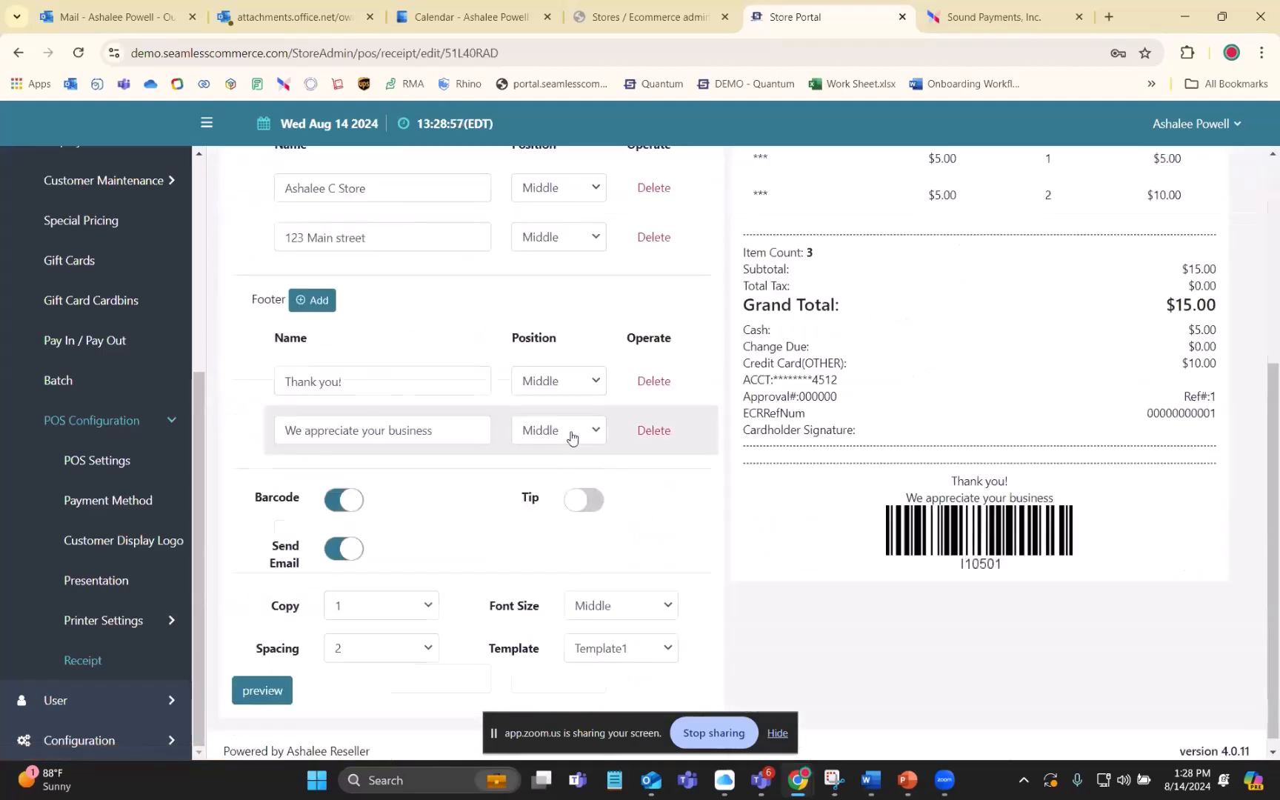
scroll(572, 449, up, 5)
click(68, 423)
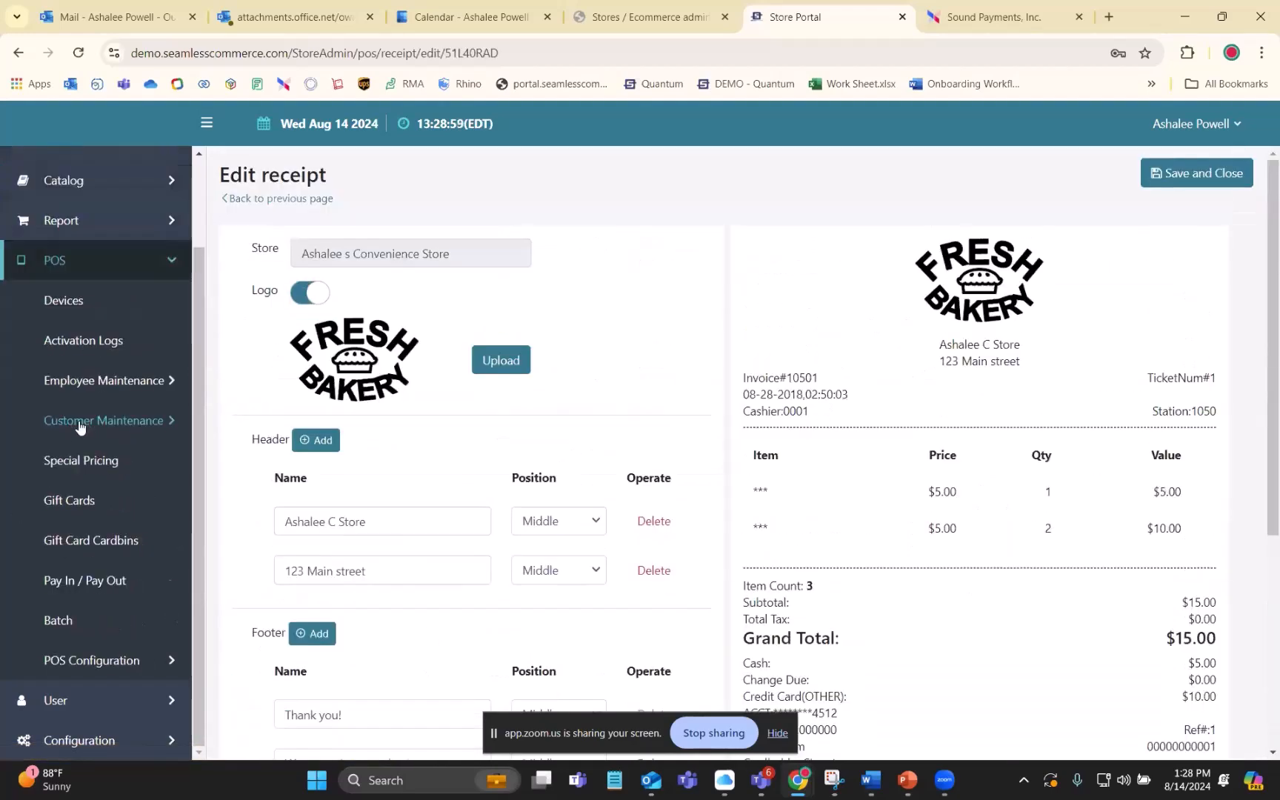
click(101, 662)
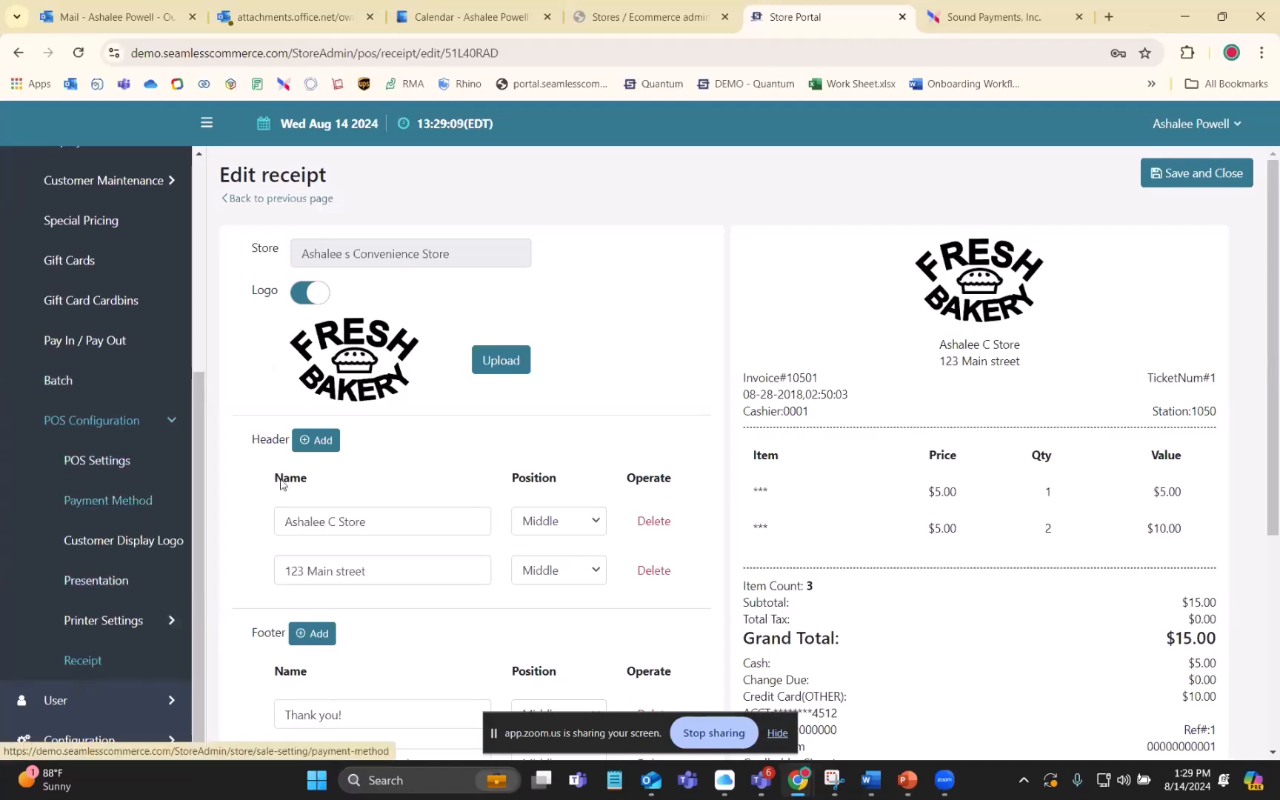
key(alt+Tab)
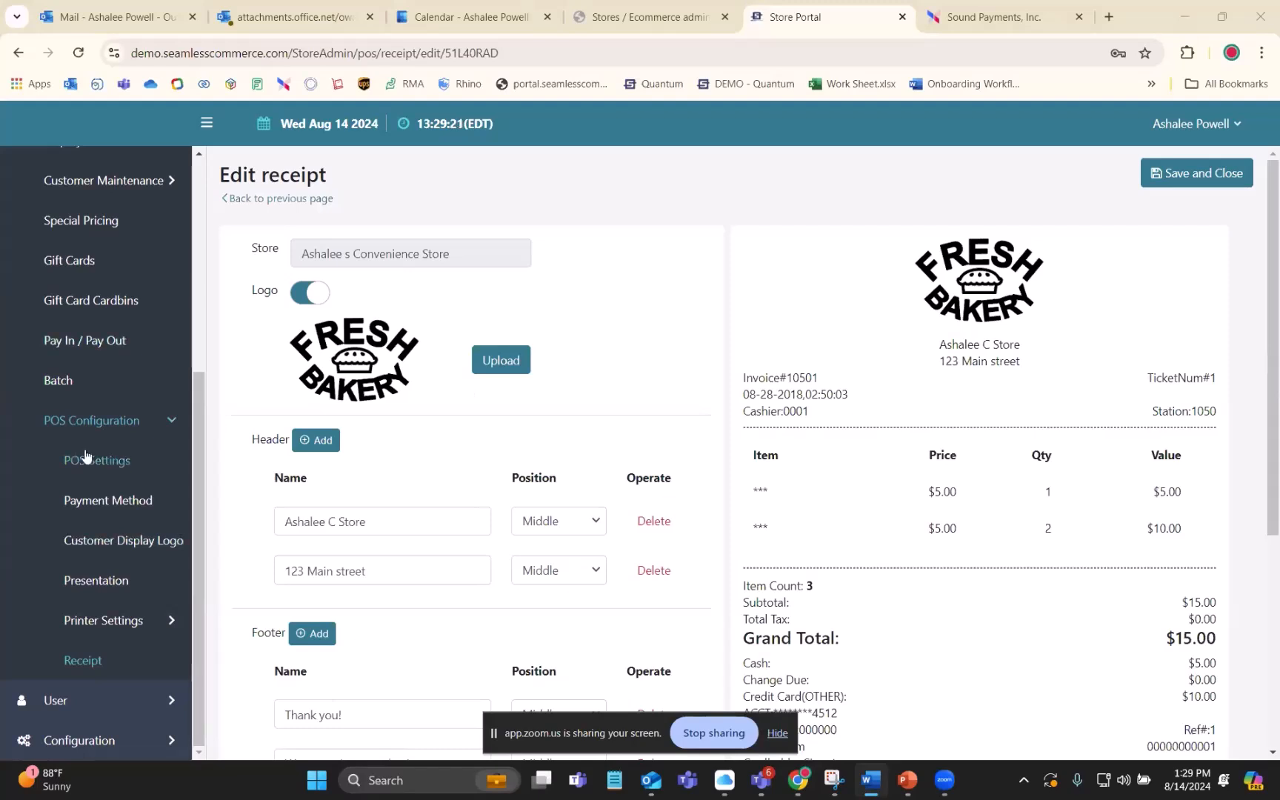
scroll(89, 452, up, 5)
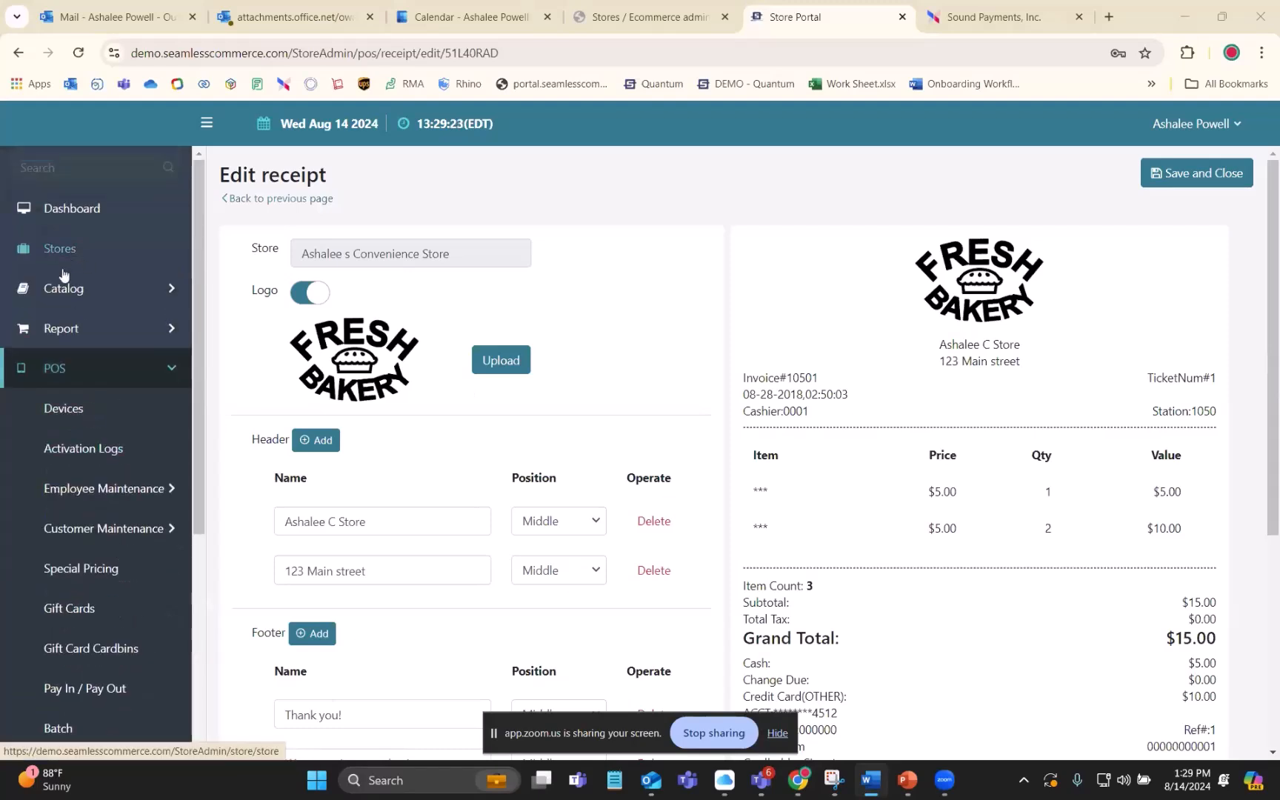
click(72, 290)
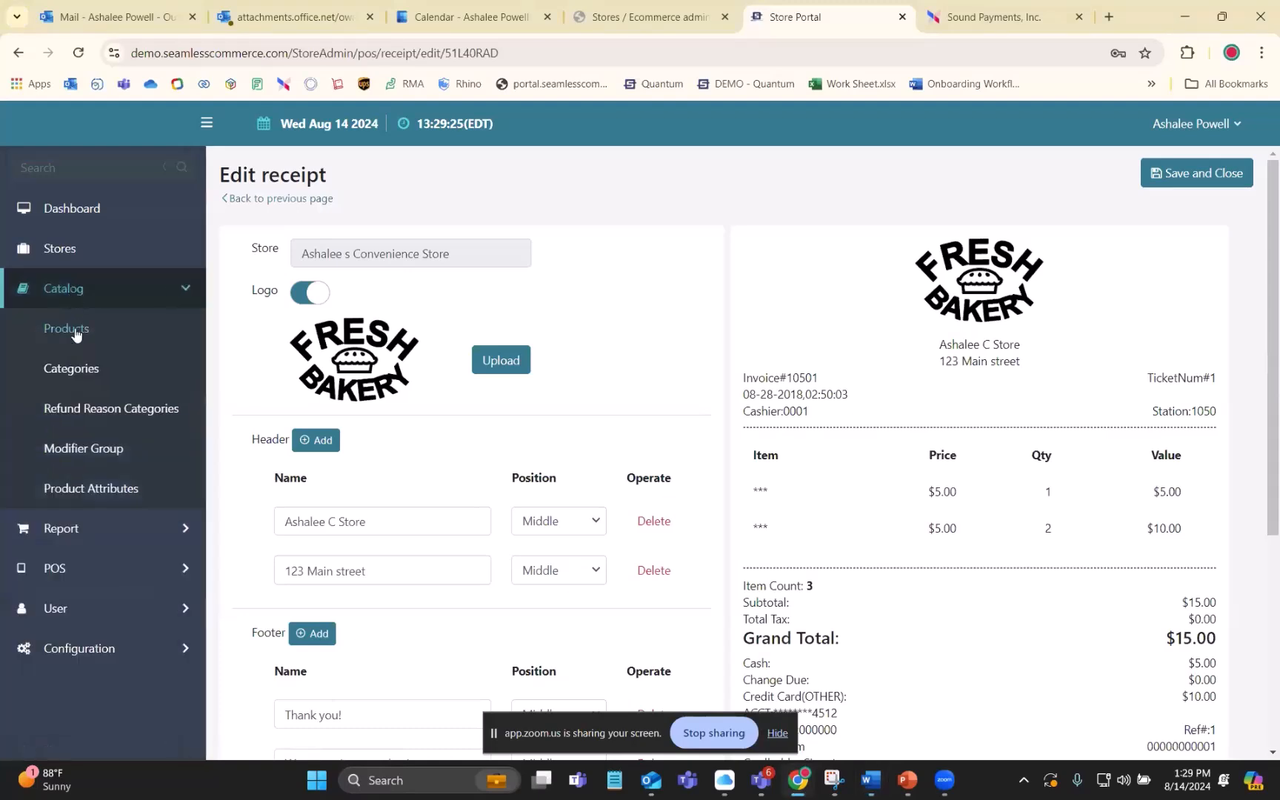
click(178, 297)
click(153, 300)
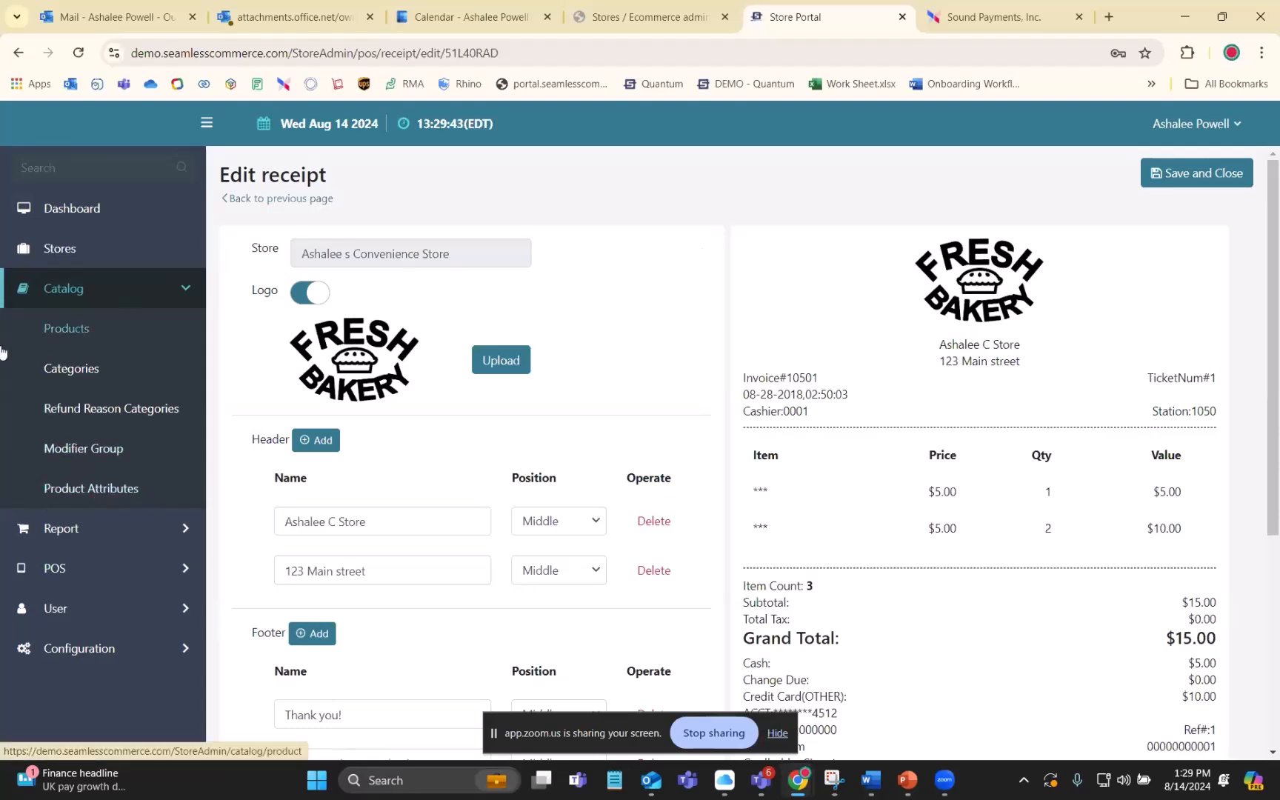
click(83, 290)
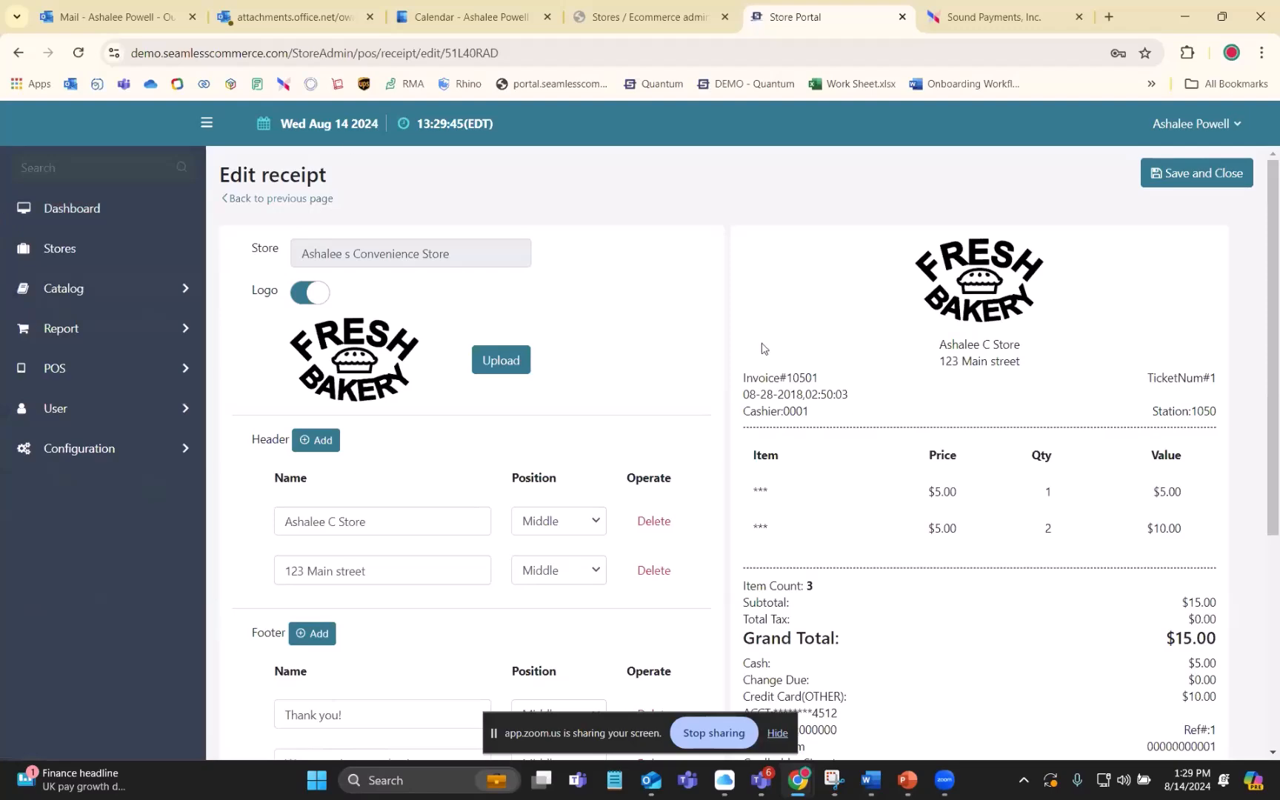
- Save and close the receipt configuration, and open the catalog's product list
click(1222, 173)
click(786, 251)
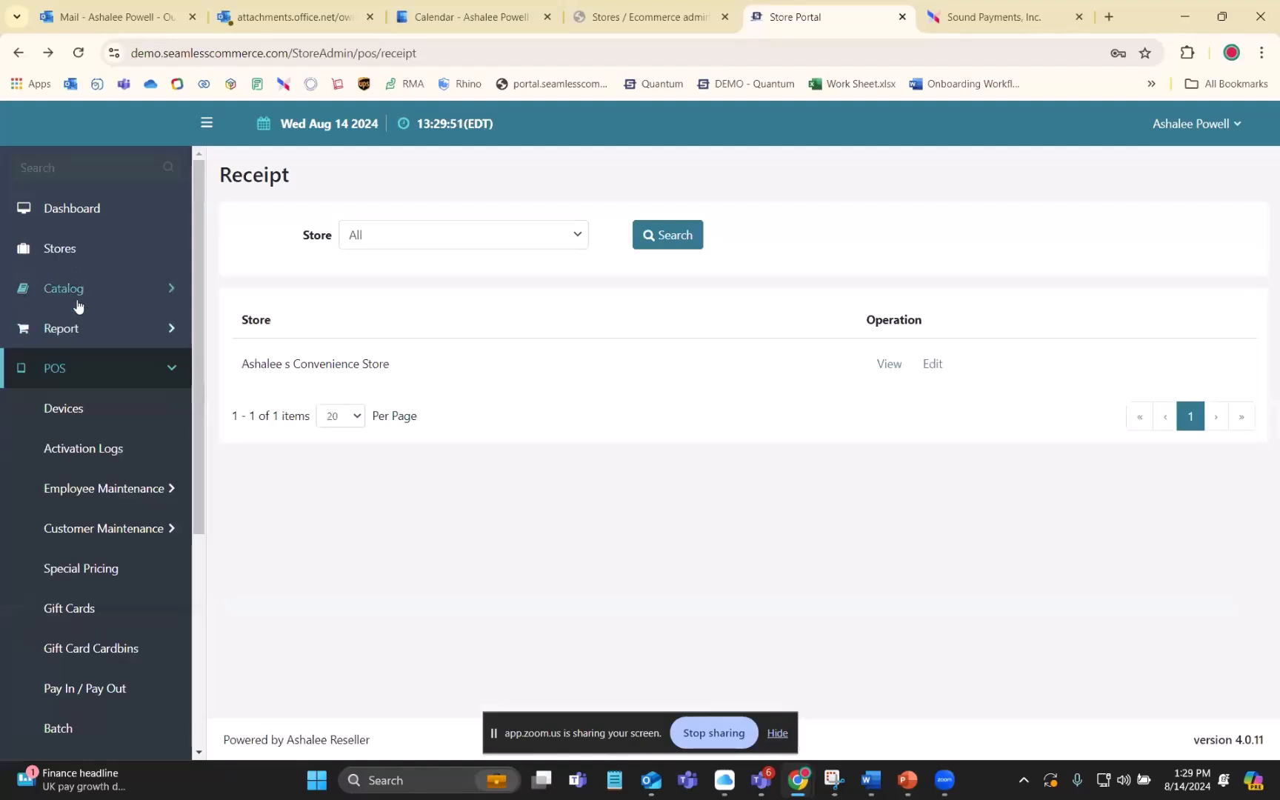
click(67, 291)
click(74, 328)
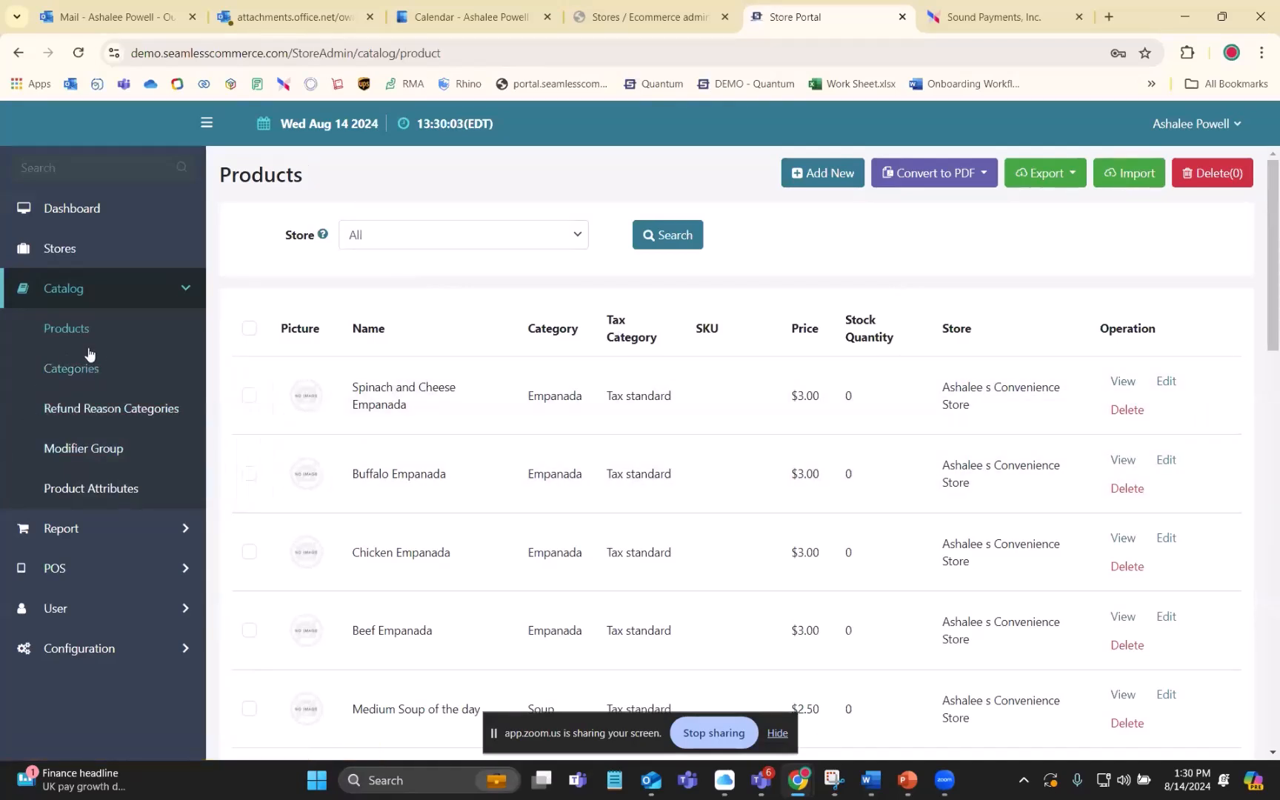
- Open the catalog's category list, view the blank new category form and return to the list
click(74, 374)
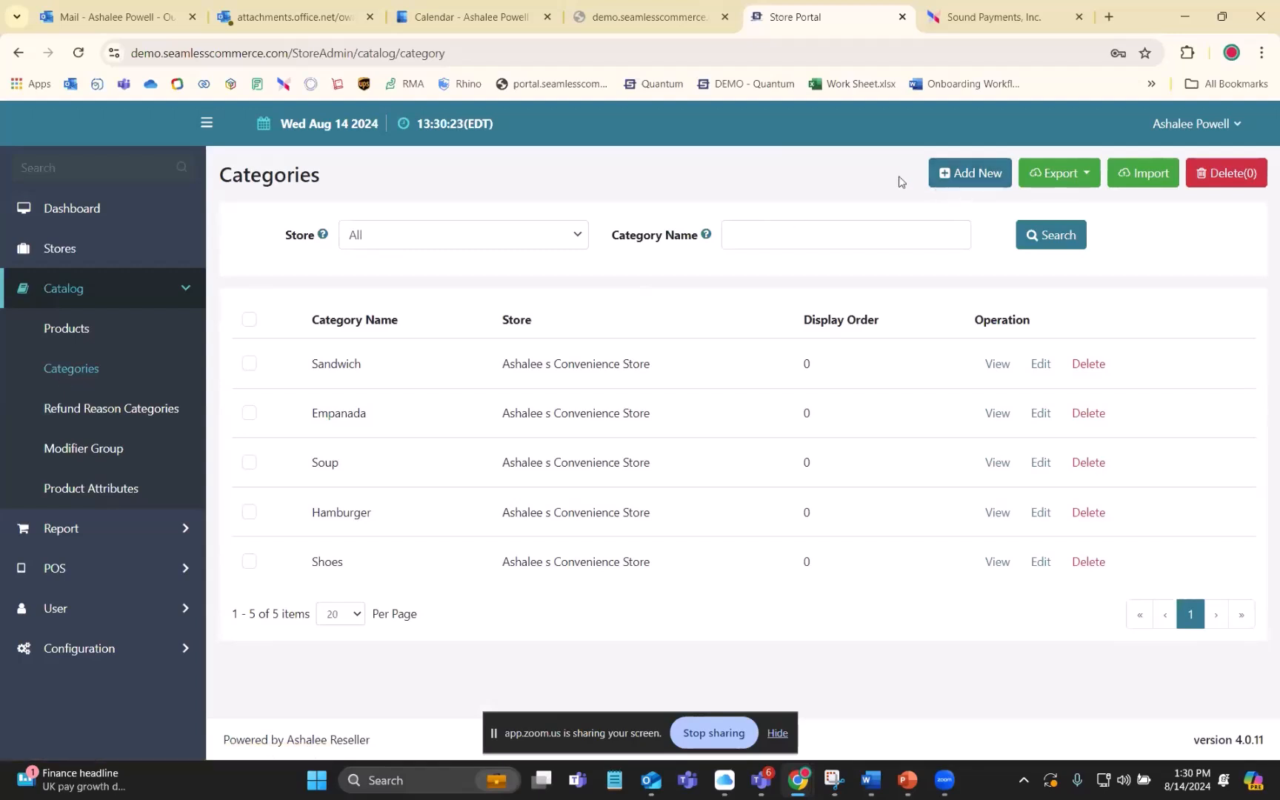
click(964, 174)
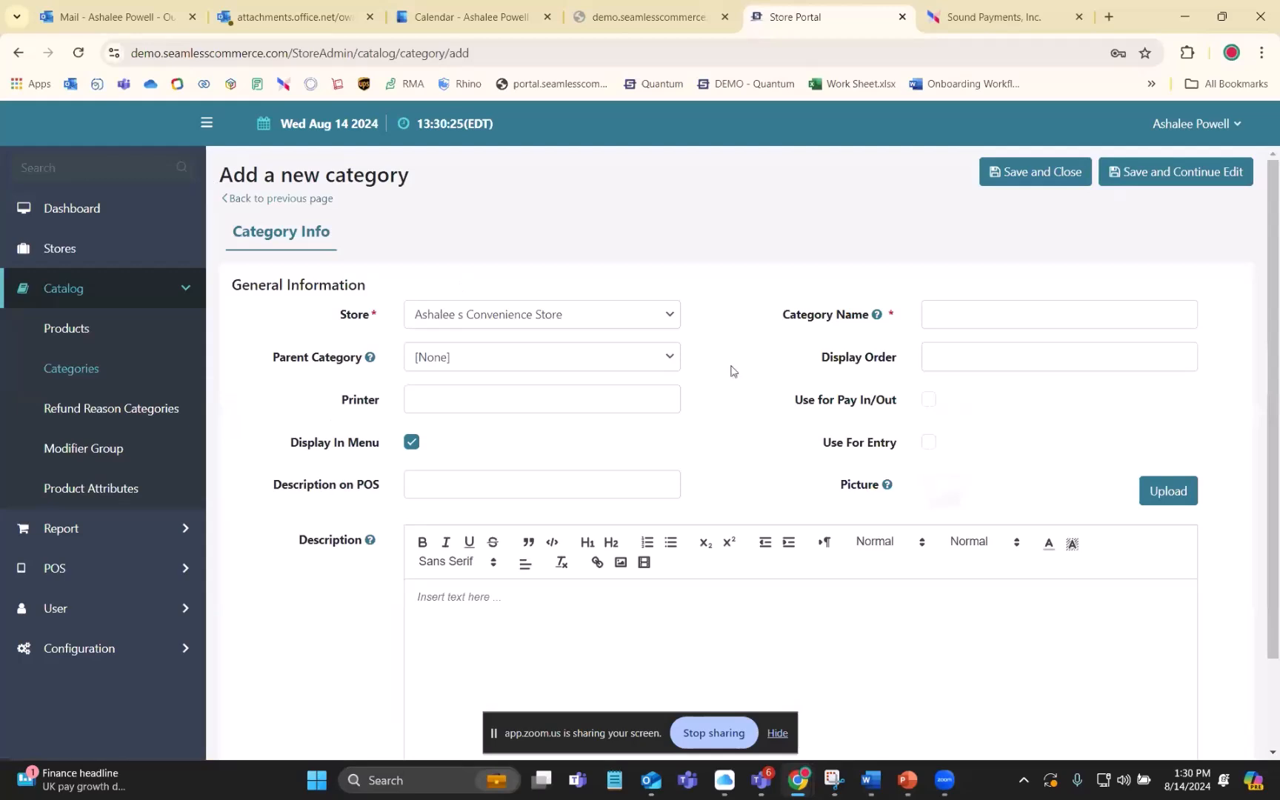
click(254, 201)
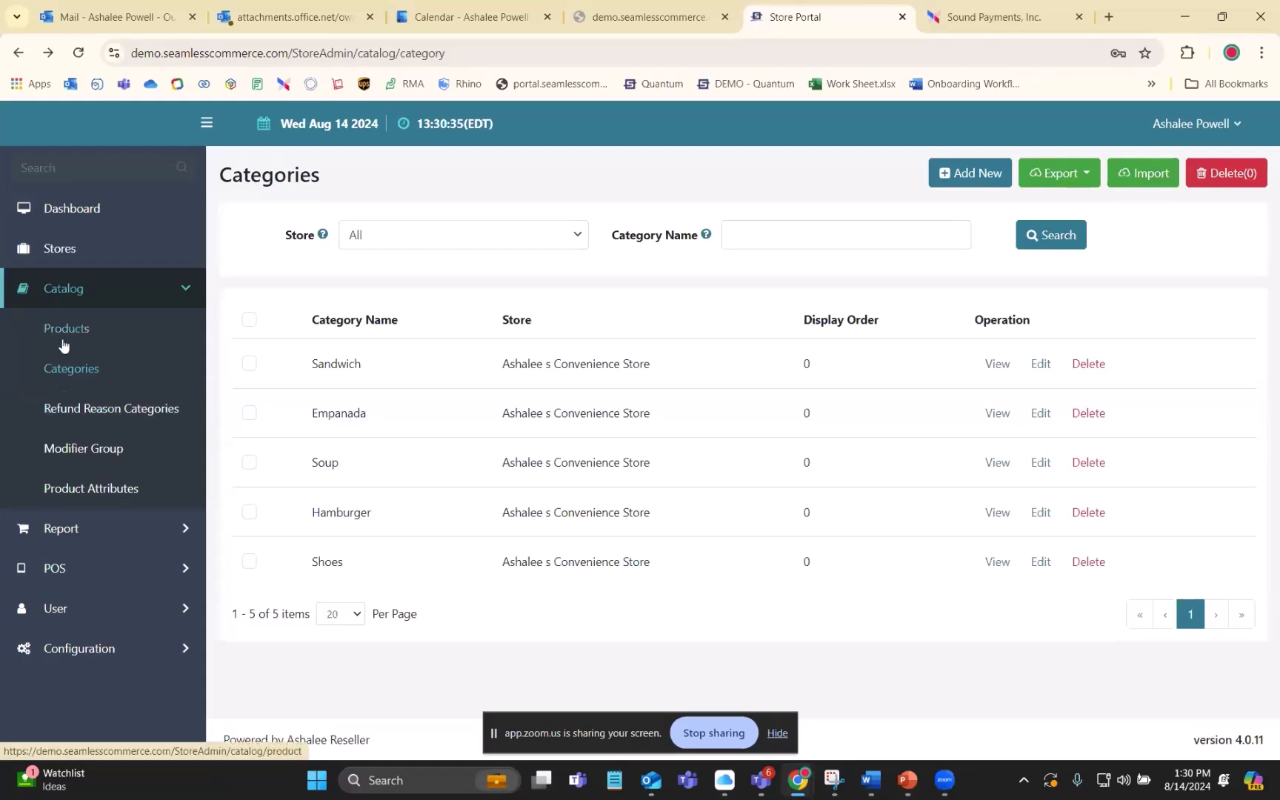
- Start a new category with the convenience store as its store and look over the remaining category fields
click(971, 178)
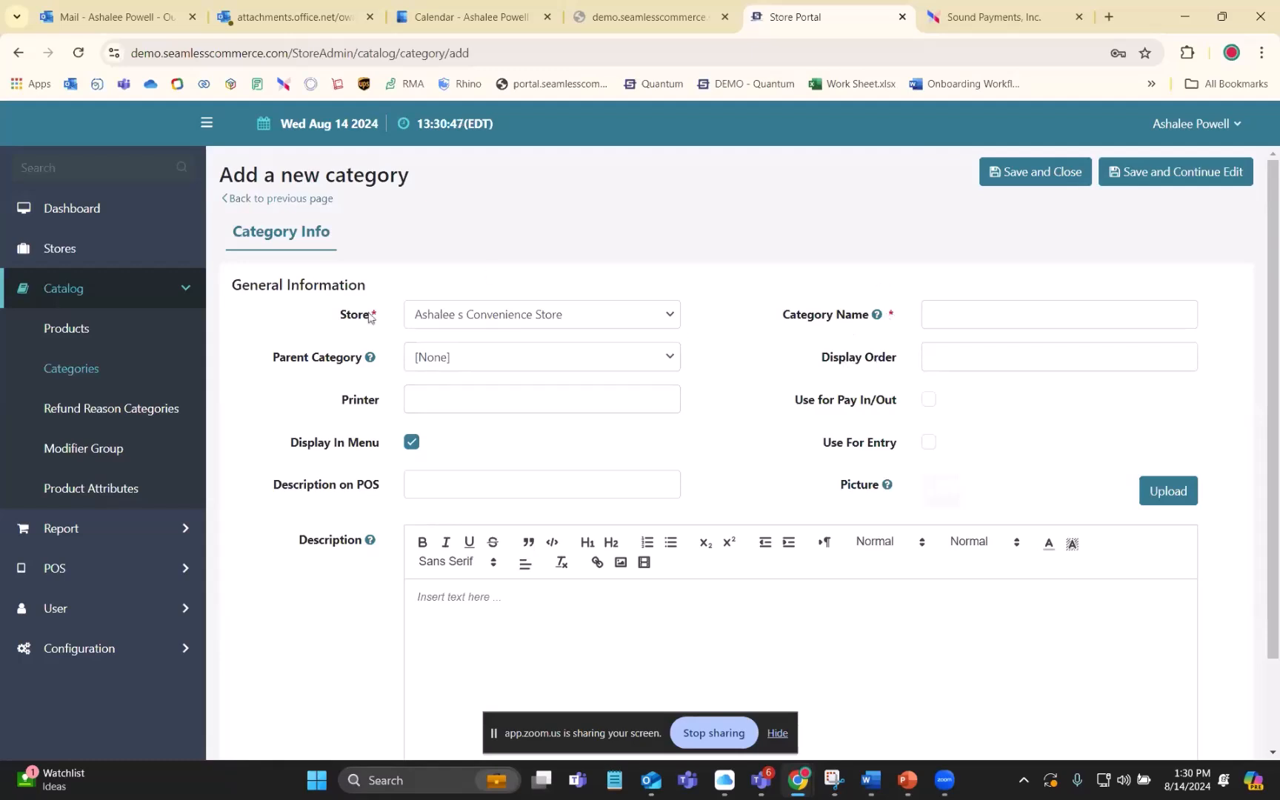
click(609, 321)
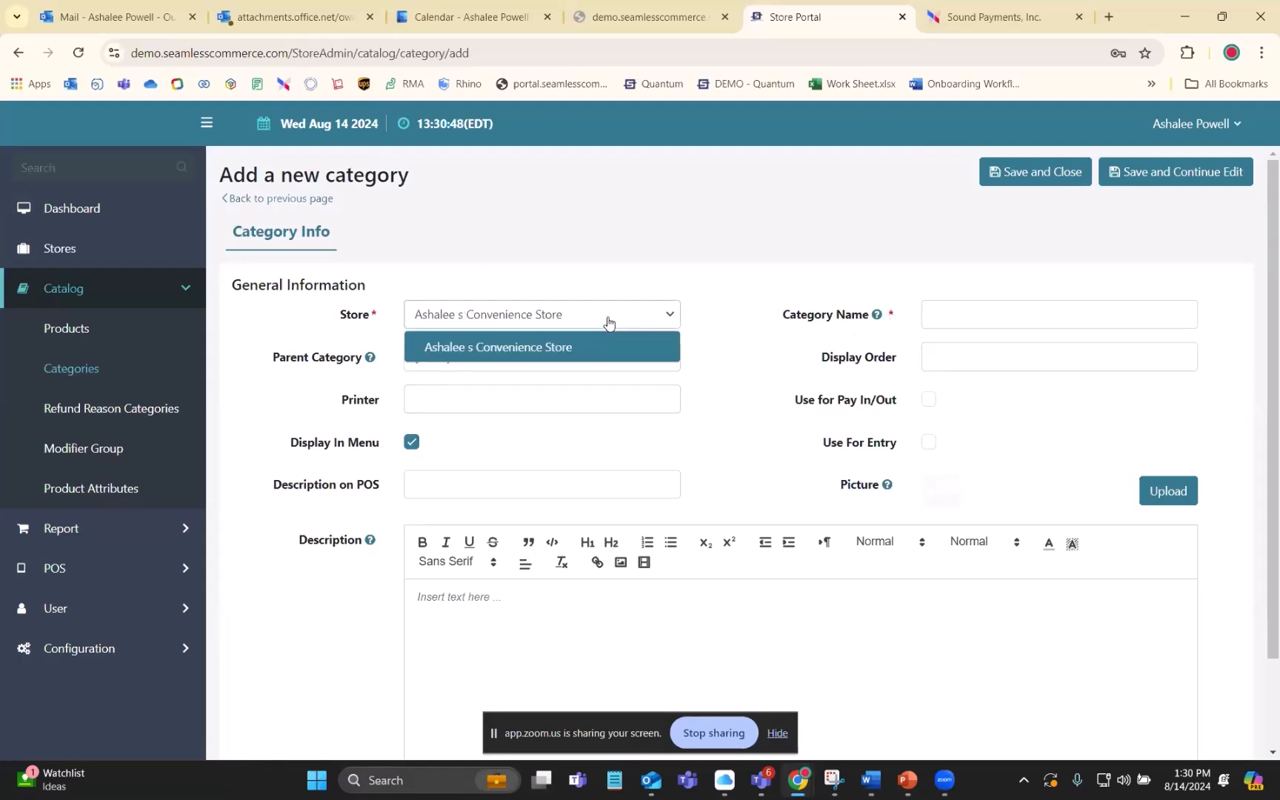
click(504, 349)
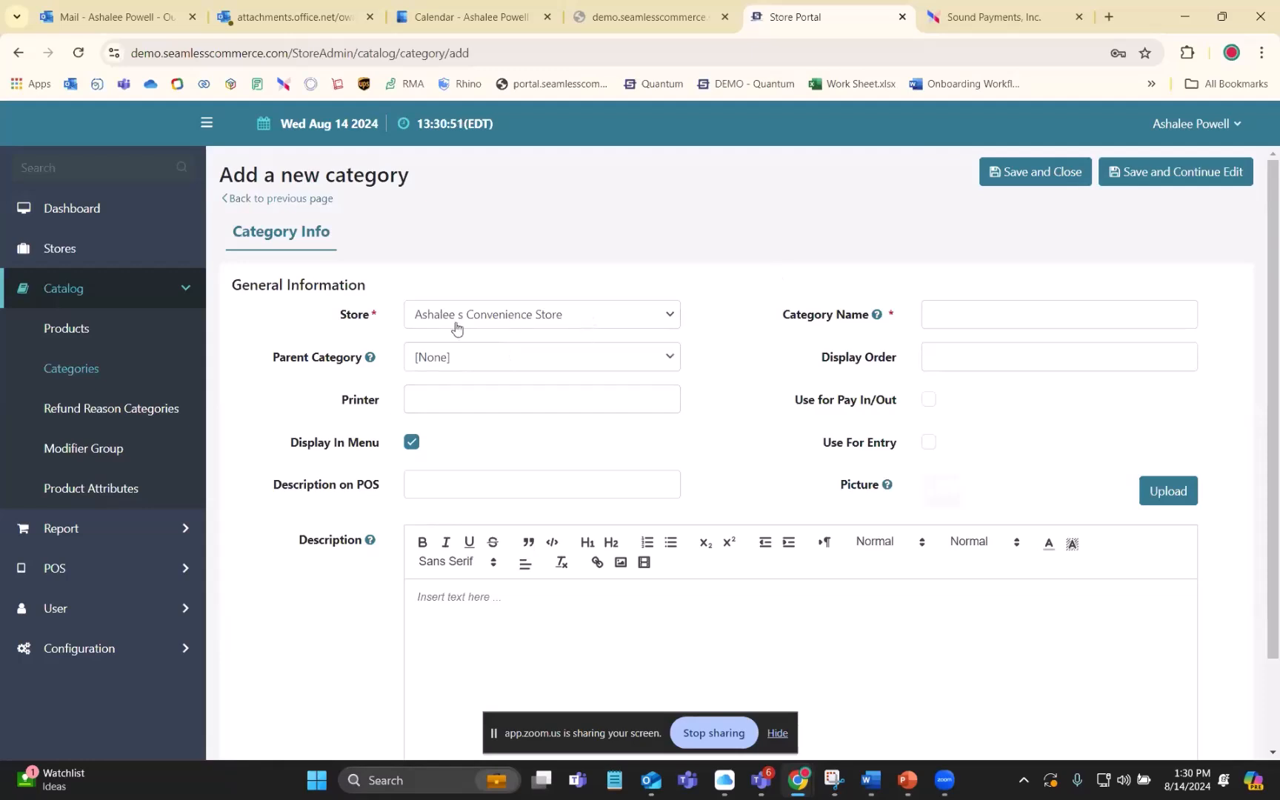
click(585, 323)
click(442, 348)
click(1036, 309)
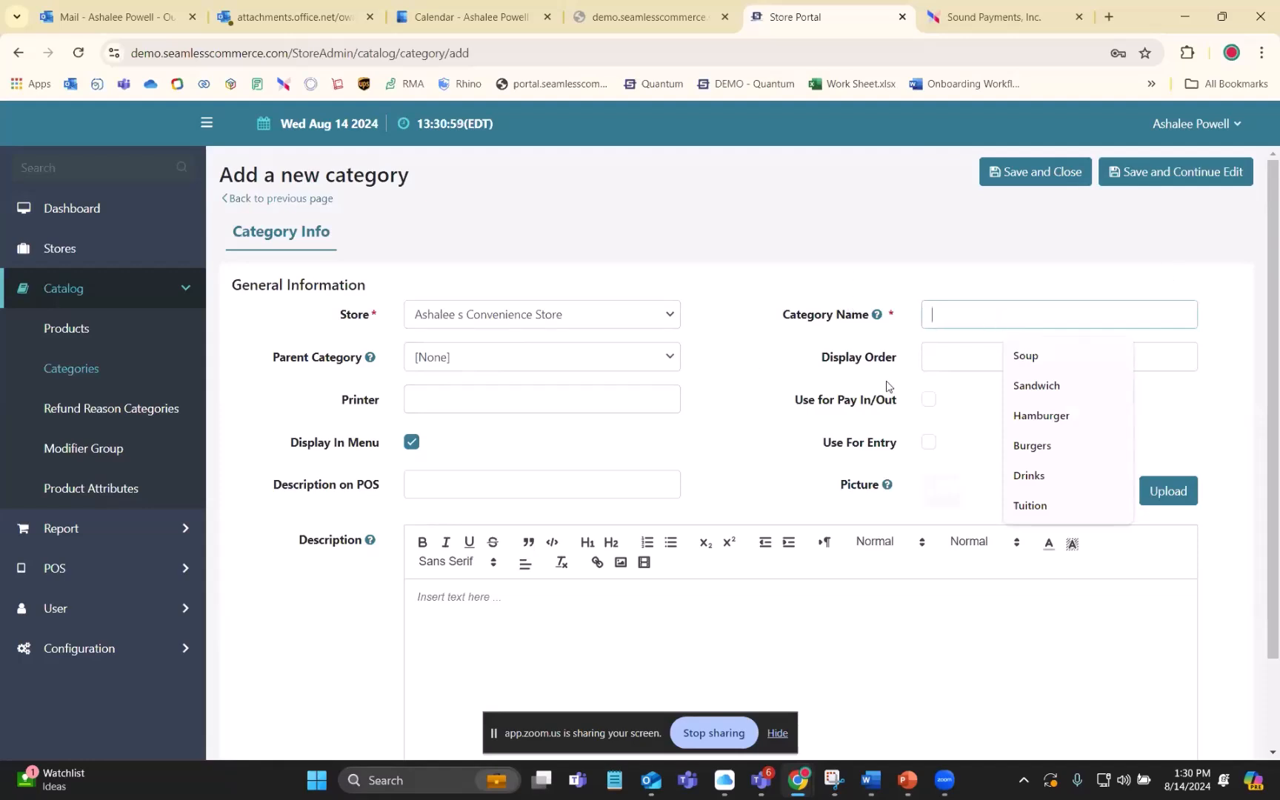
click(782, 293)
scroll(776, 277, down, 2)
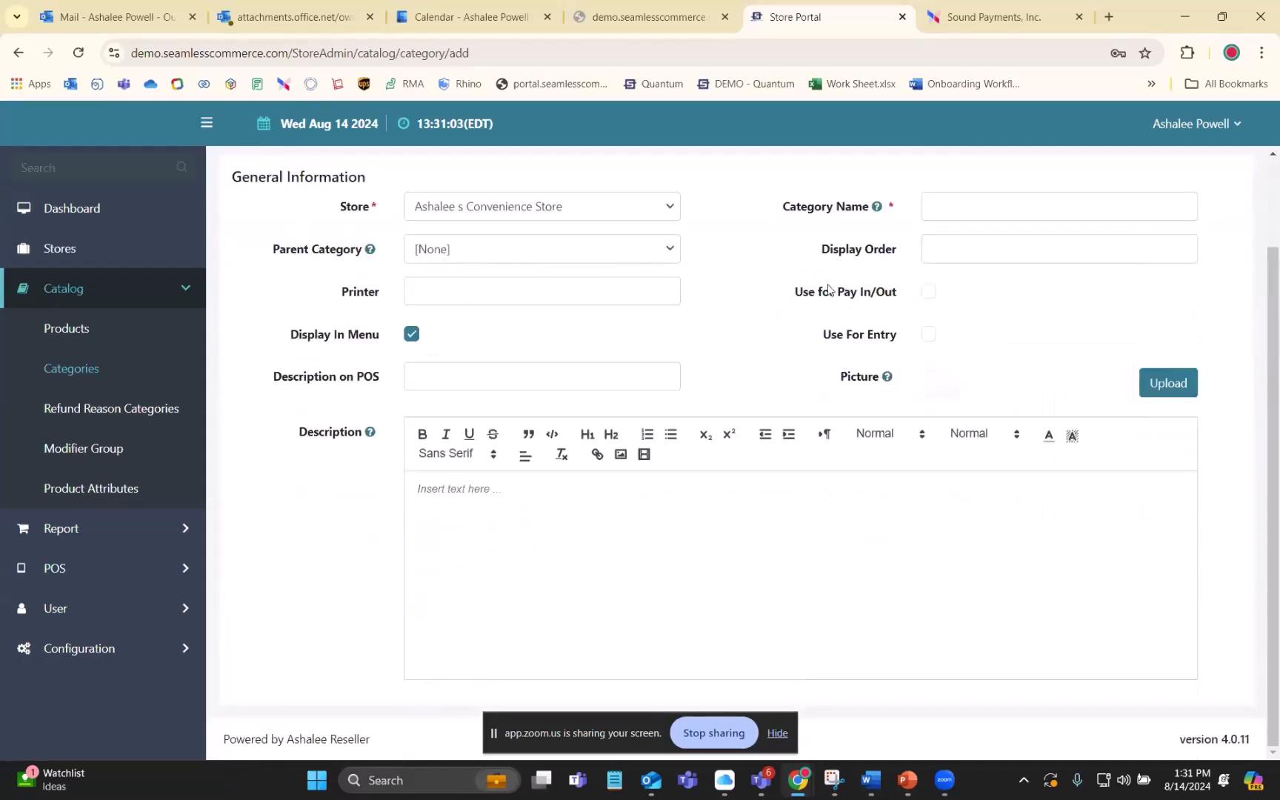
- Enable Use for Pay In/Out and Use For Entry for the new category
click(928, 296)
click(928, 336)
scroll(796, 380, up, 2)
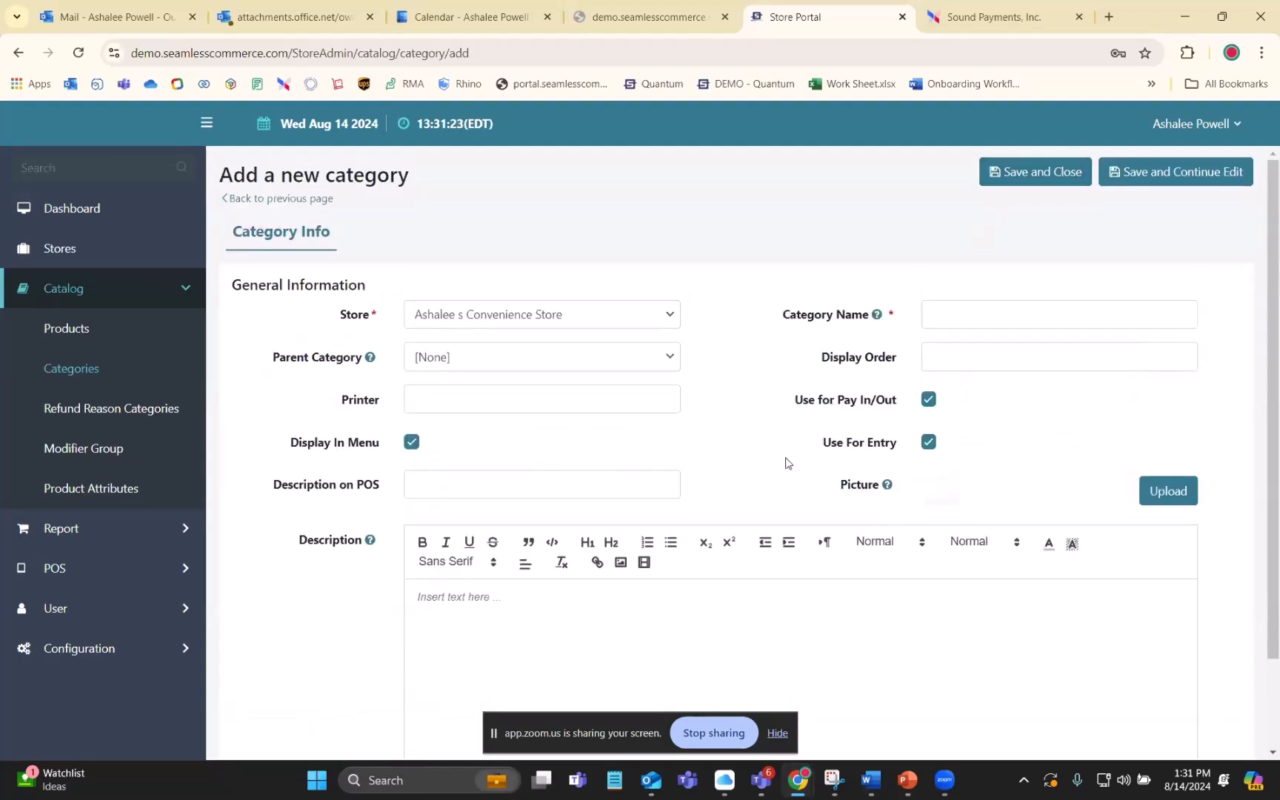
- Try to save the new category under the name Sandwich, and return to the category list
click(1010, 182)
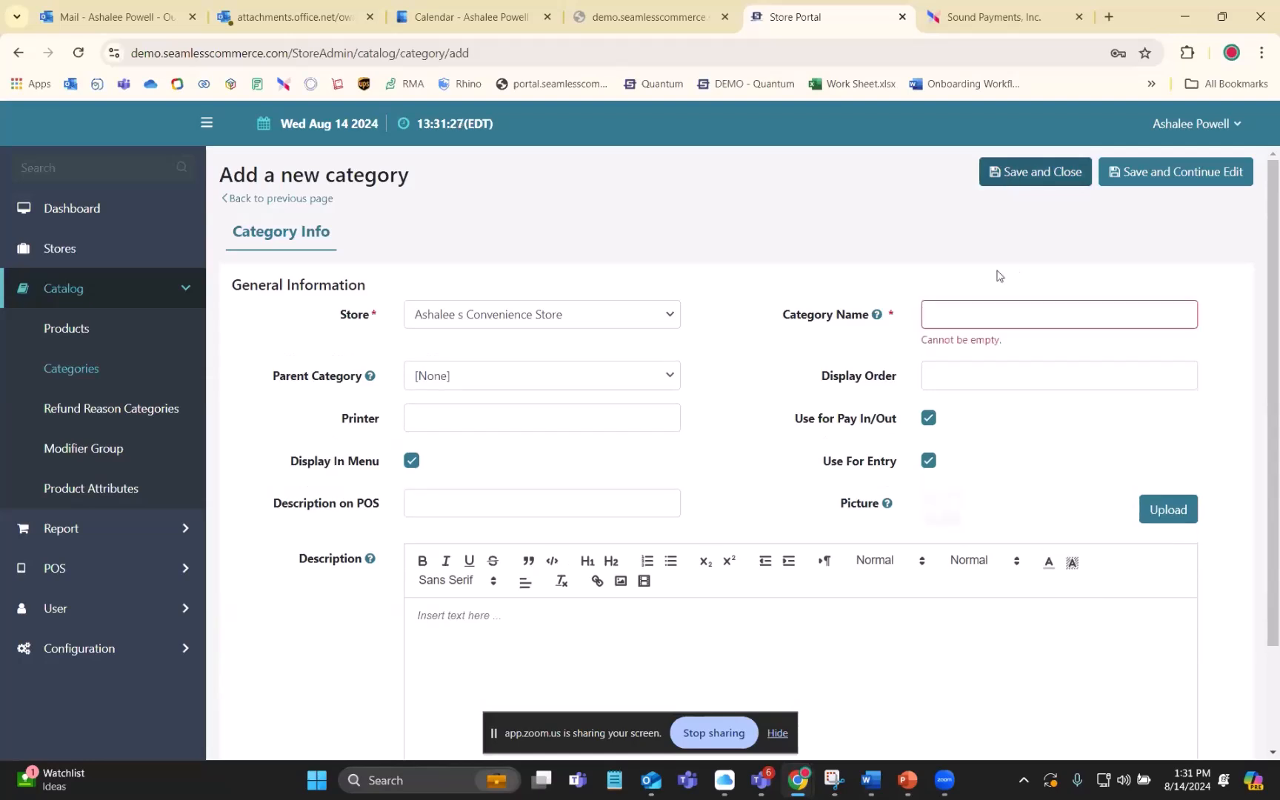
click(969, 326)
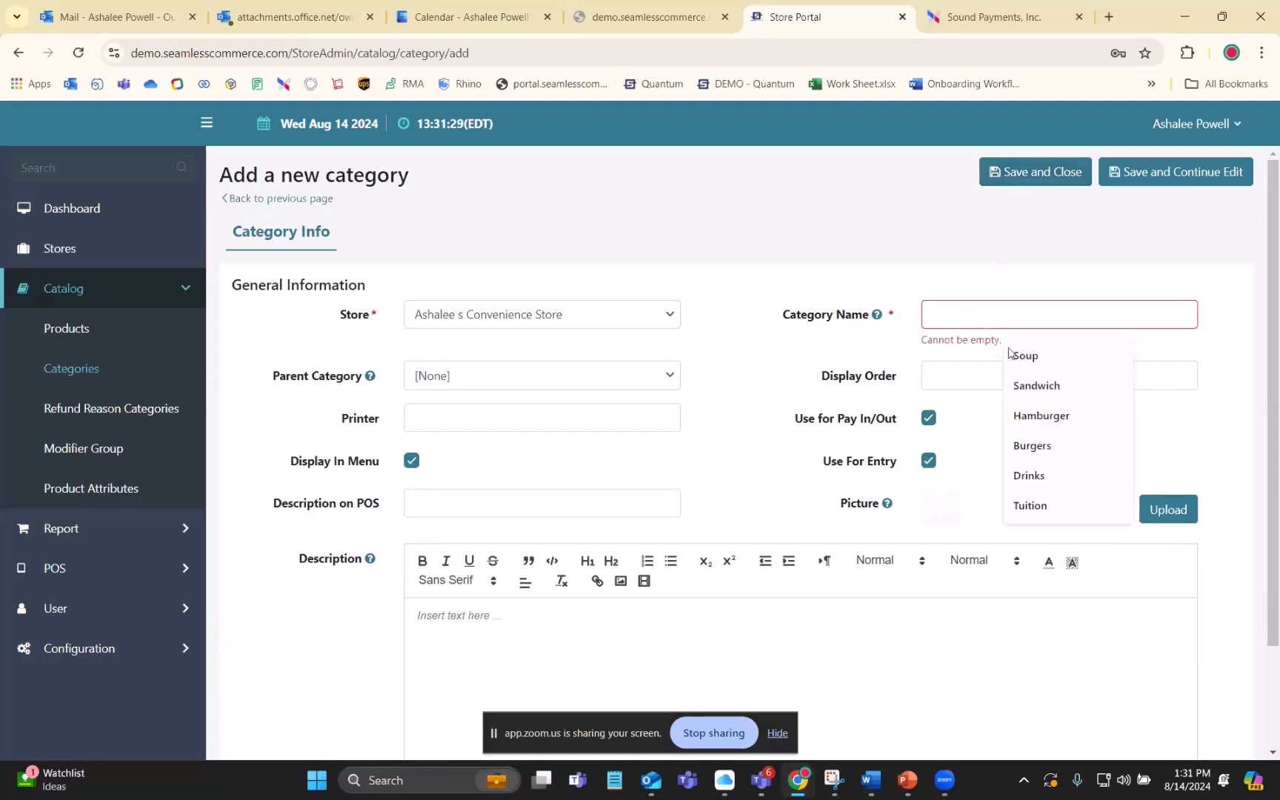
click(1029, 385)
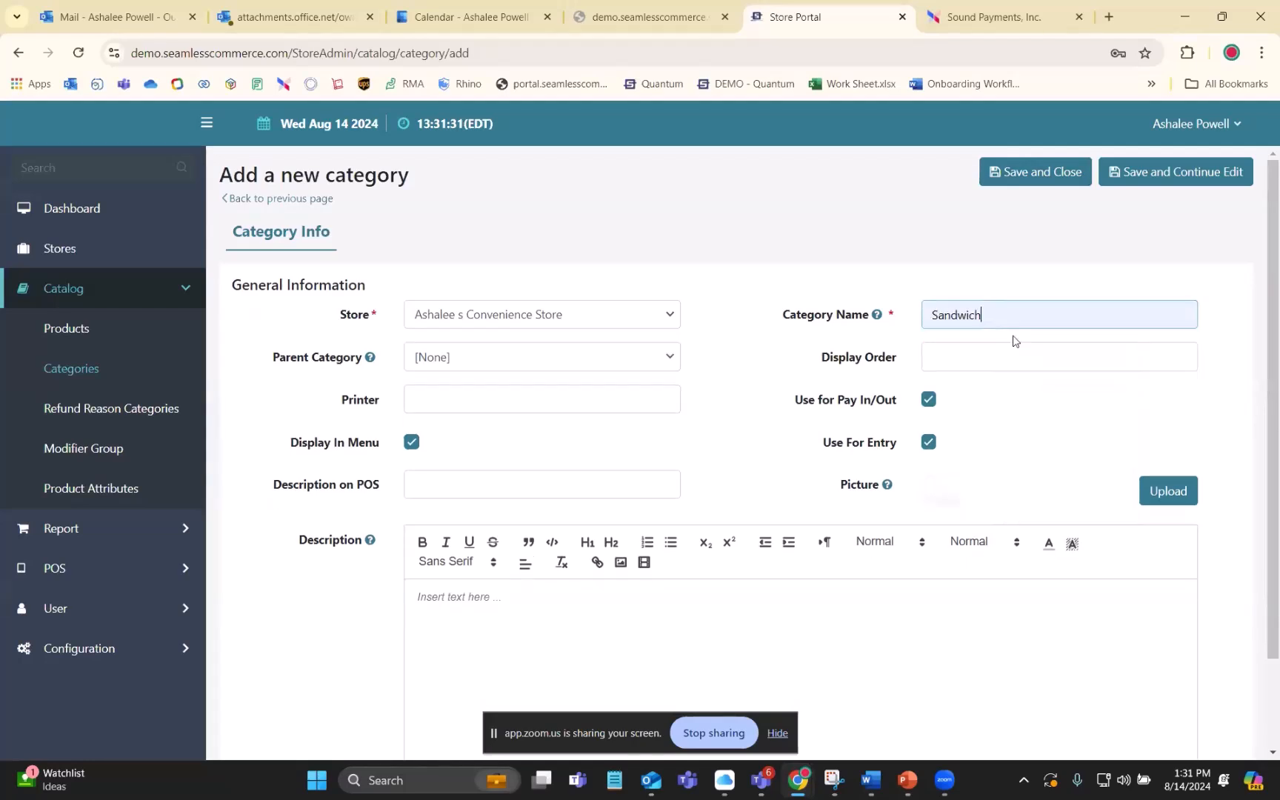
click(1011, 177)
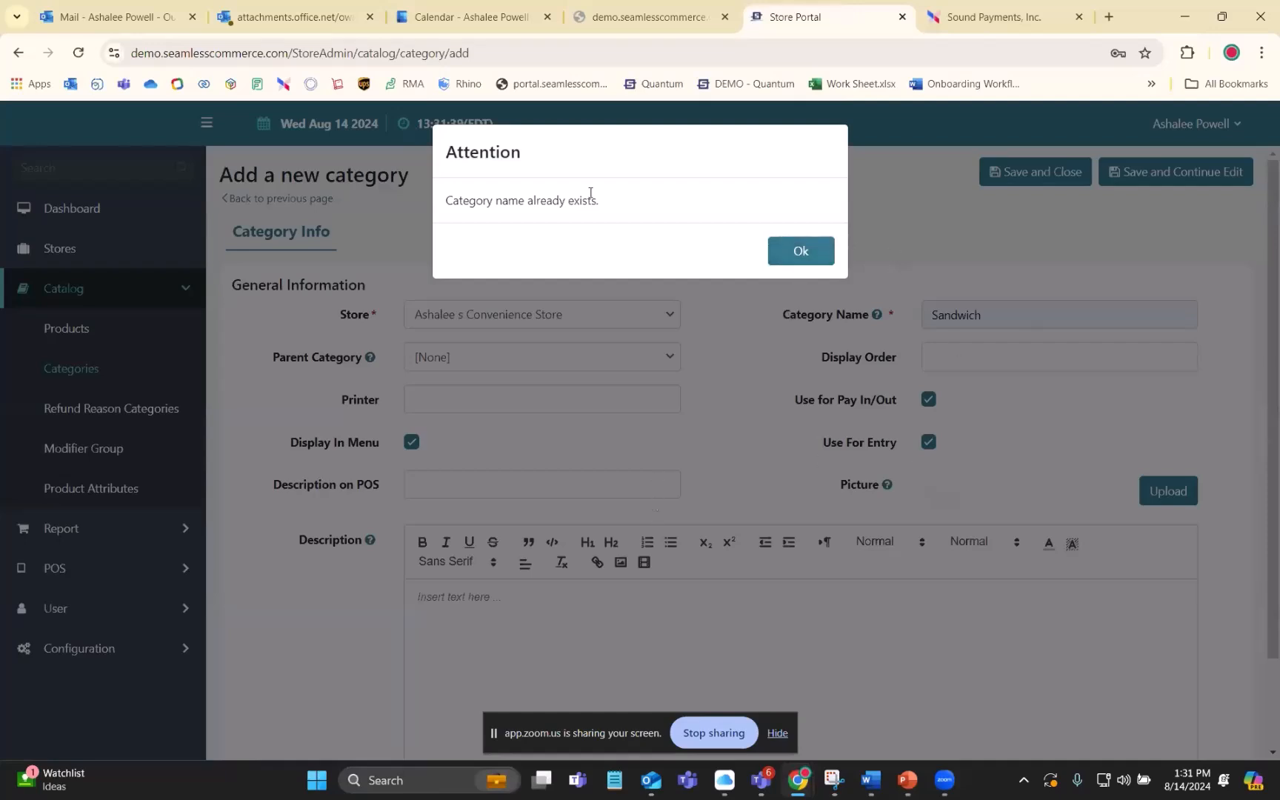
click(796, 253)
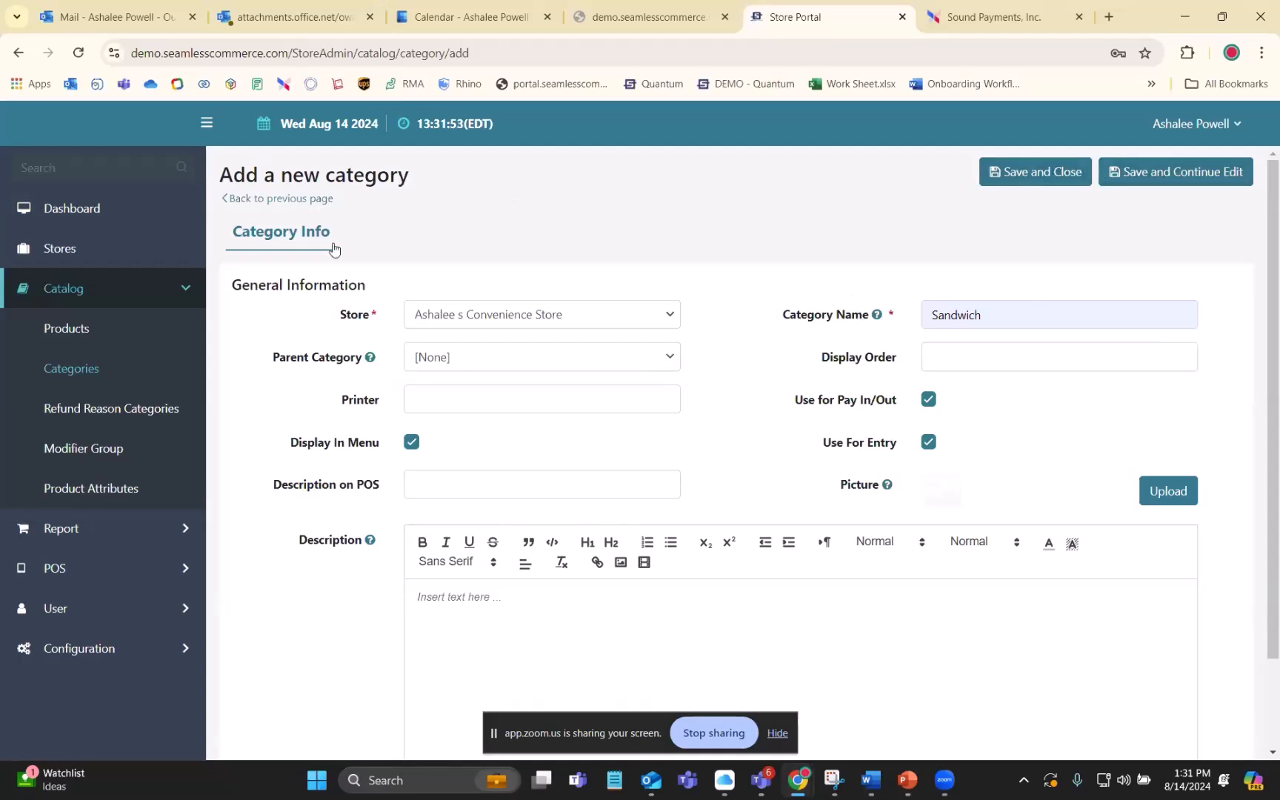
click(271, 199)
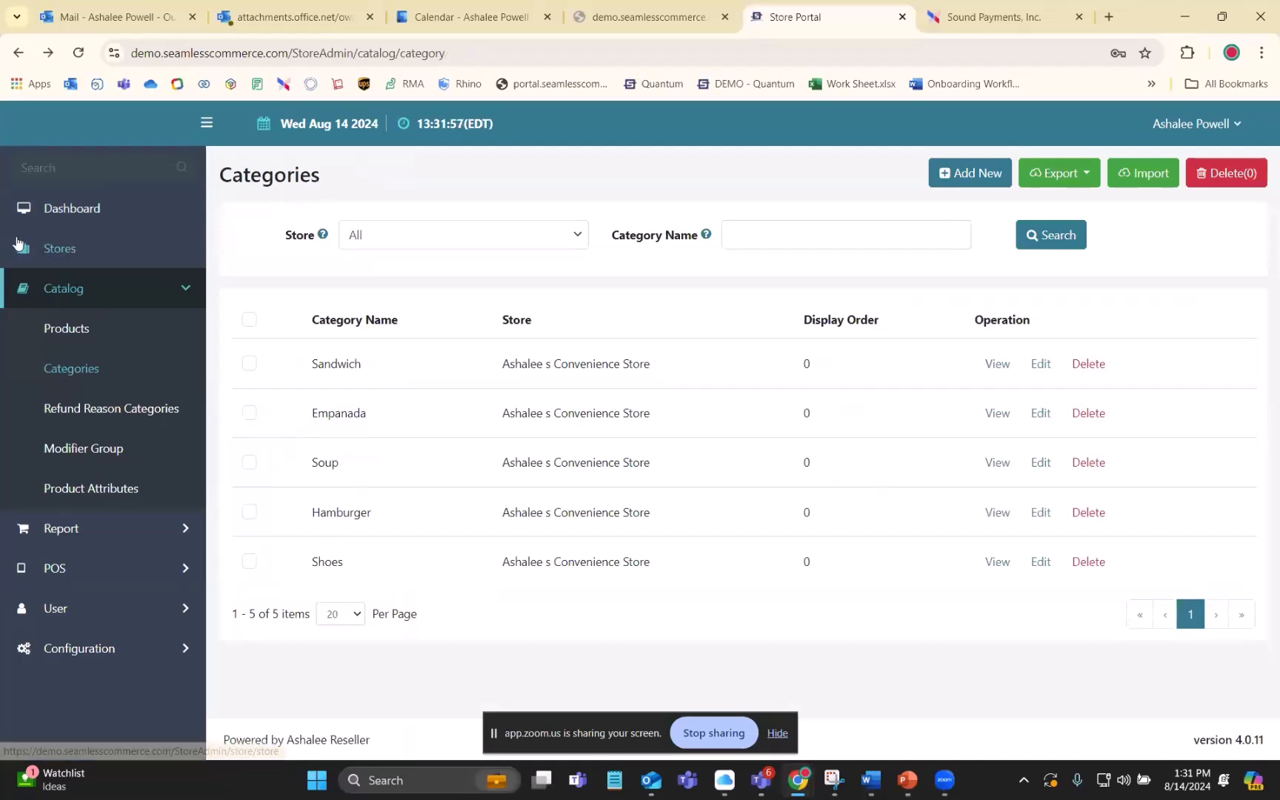
- Open the catalog's product list and start adding a new product
click(53, 327)
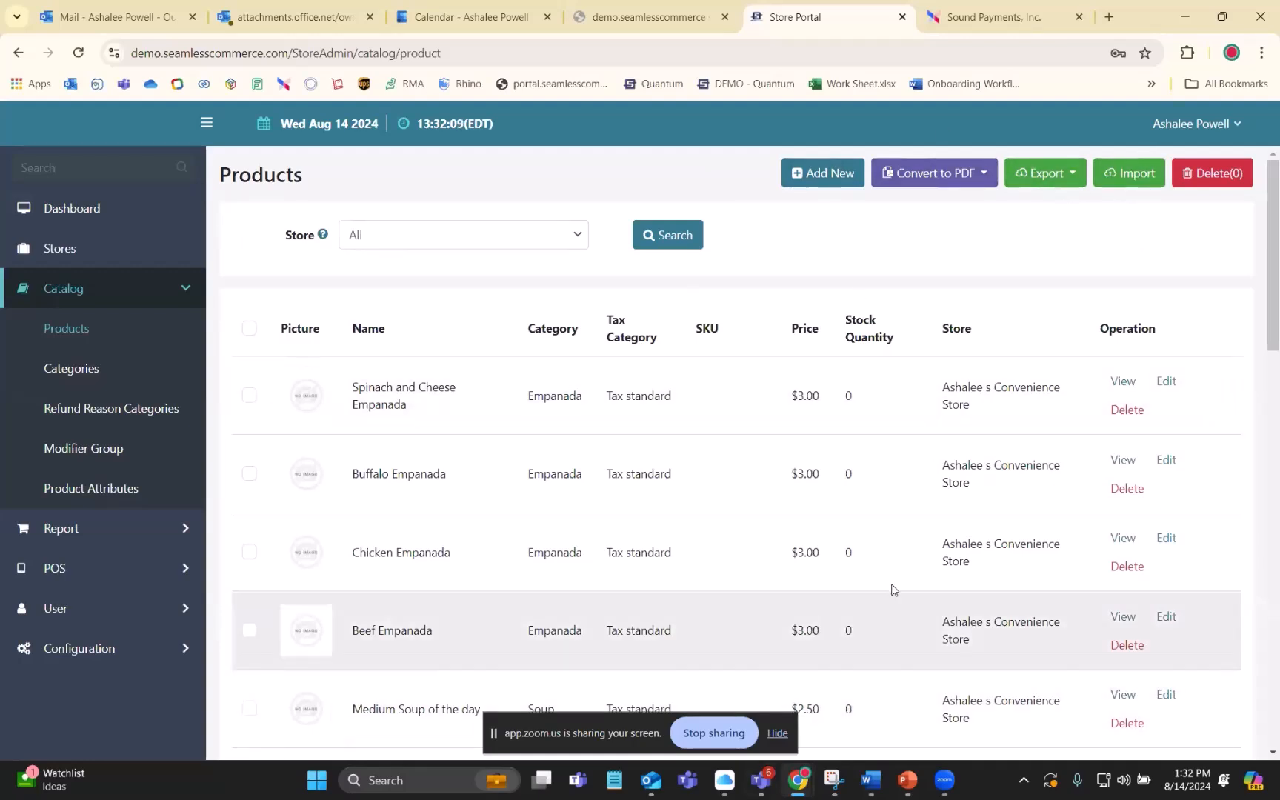
double_click(814, 176)
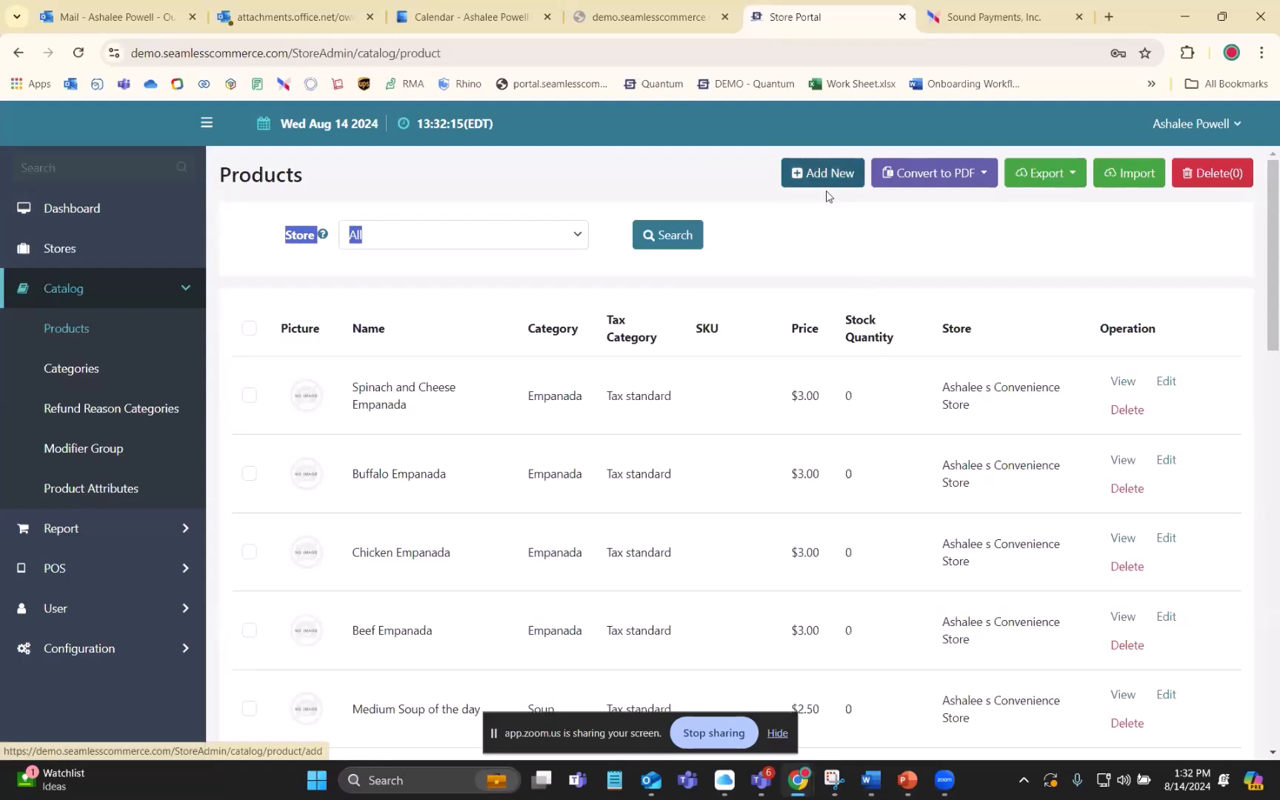
click(828, 197)
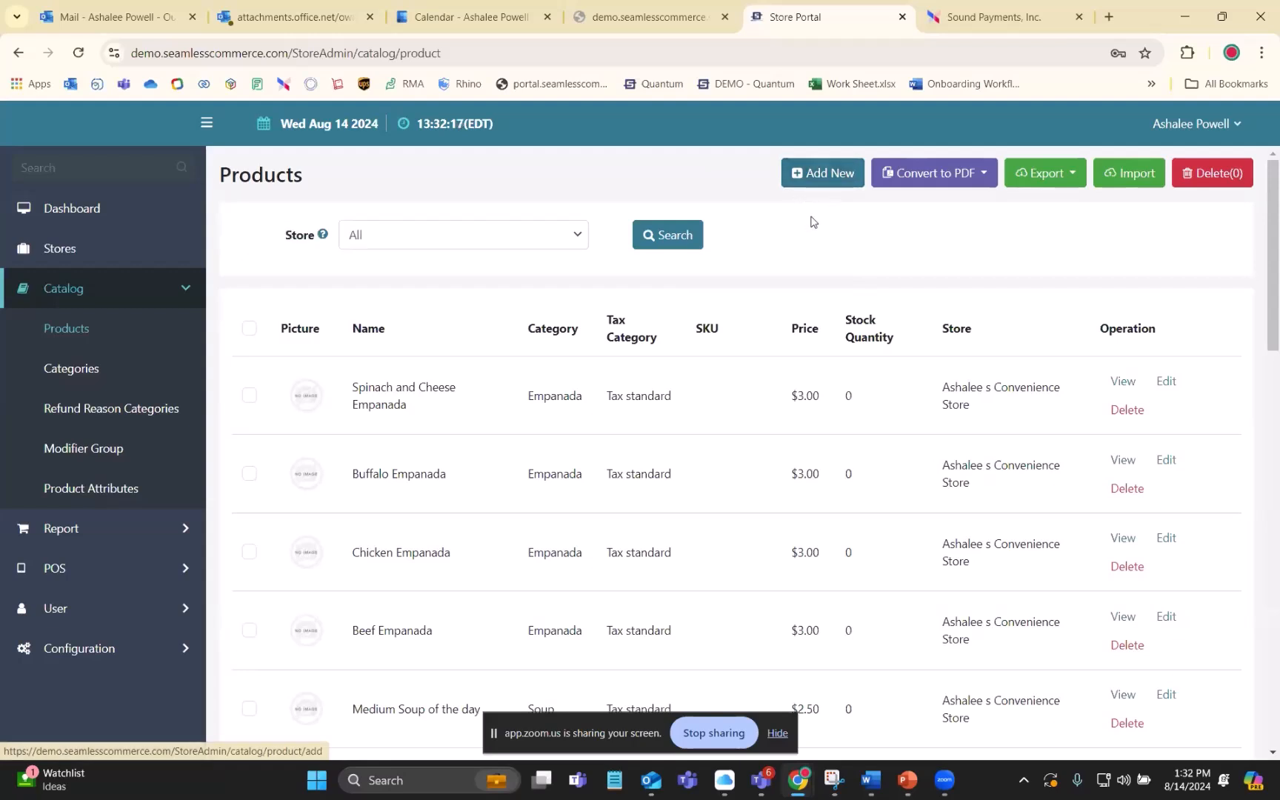
click(824, 178)
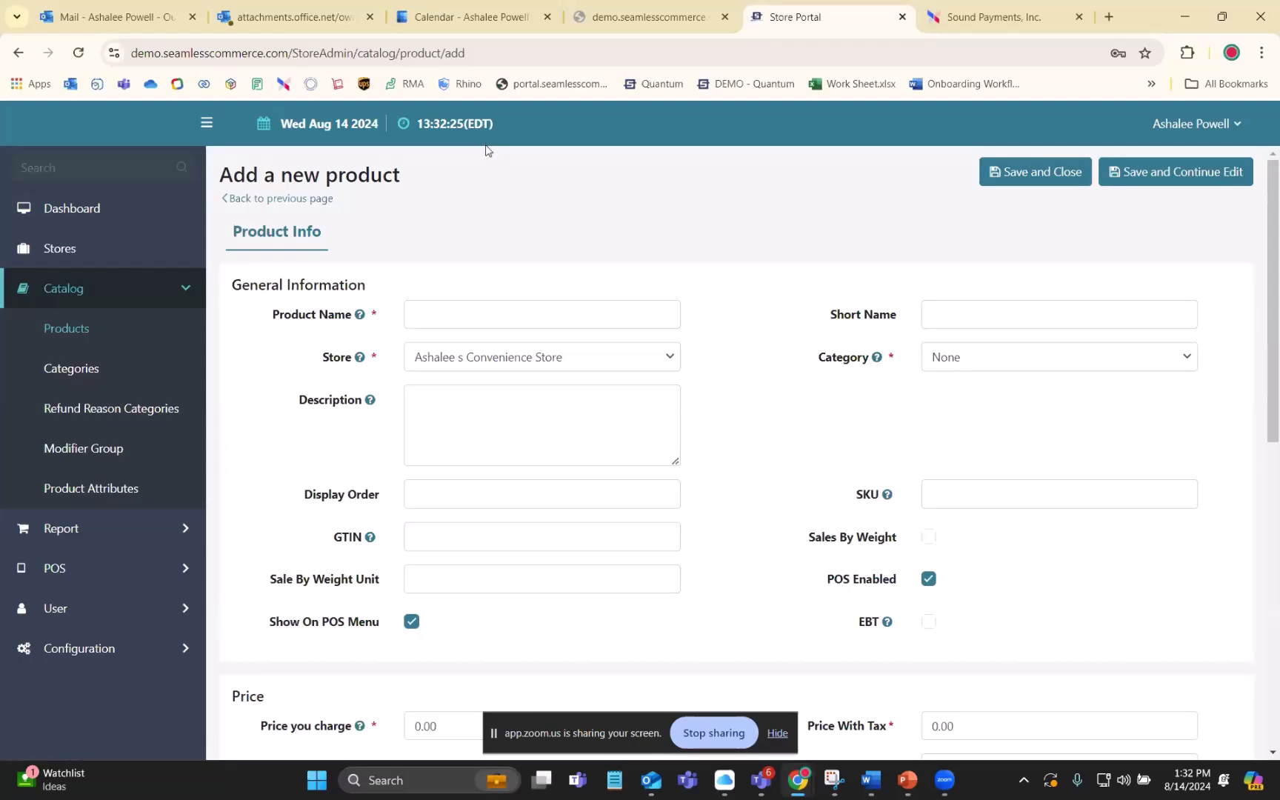
- Look through the new product form's general, price, inventory, modifier and mapping sections
scroll(659, 437, down, 2)
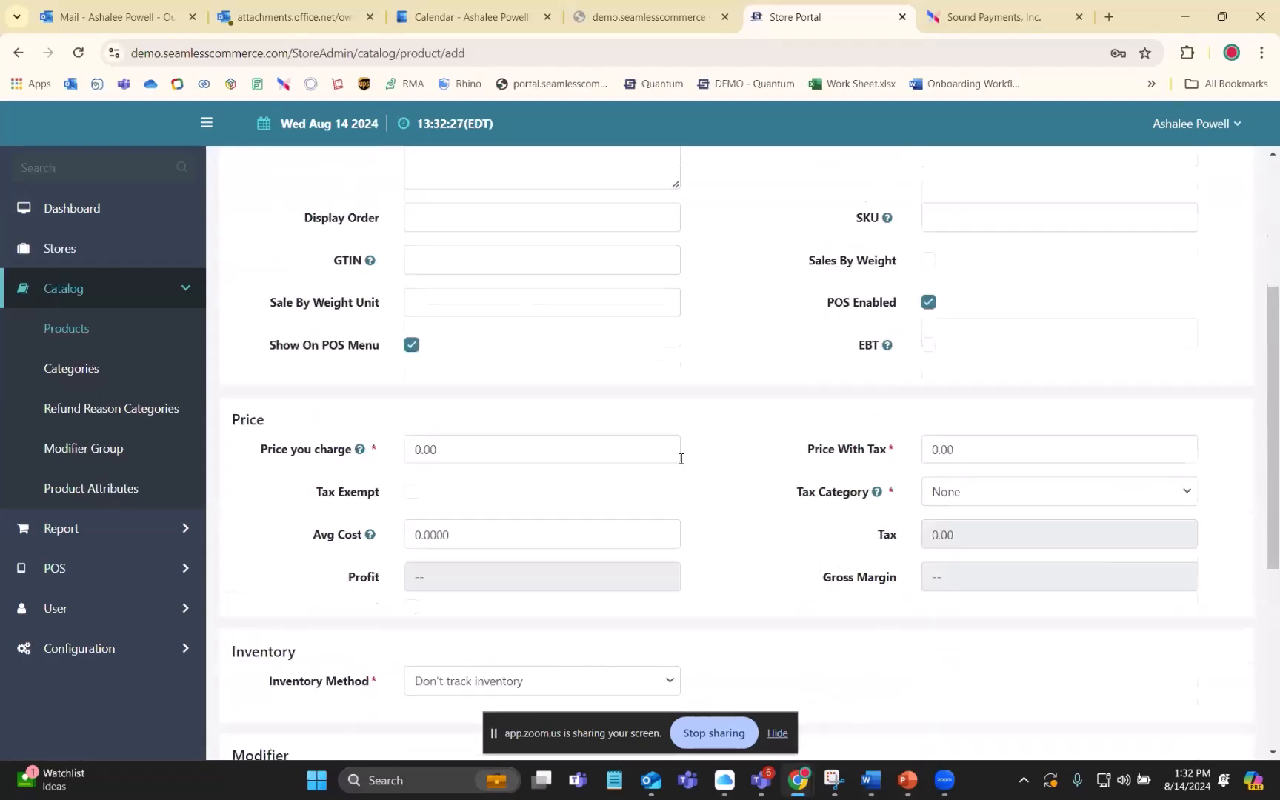
scroll(674, 455, down, 2)
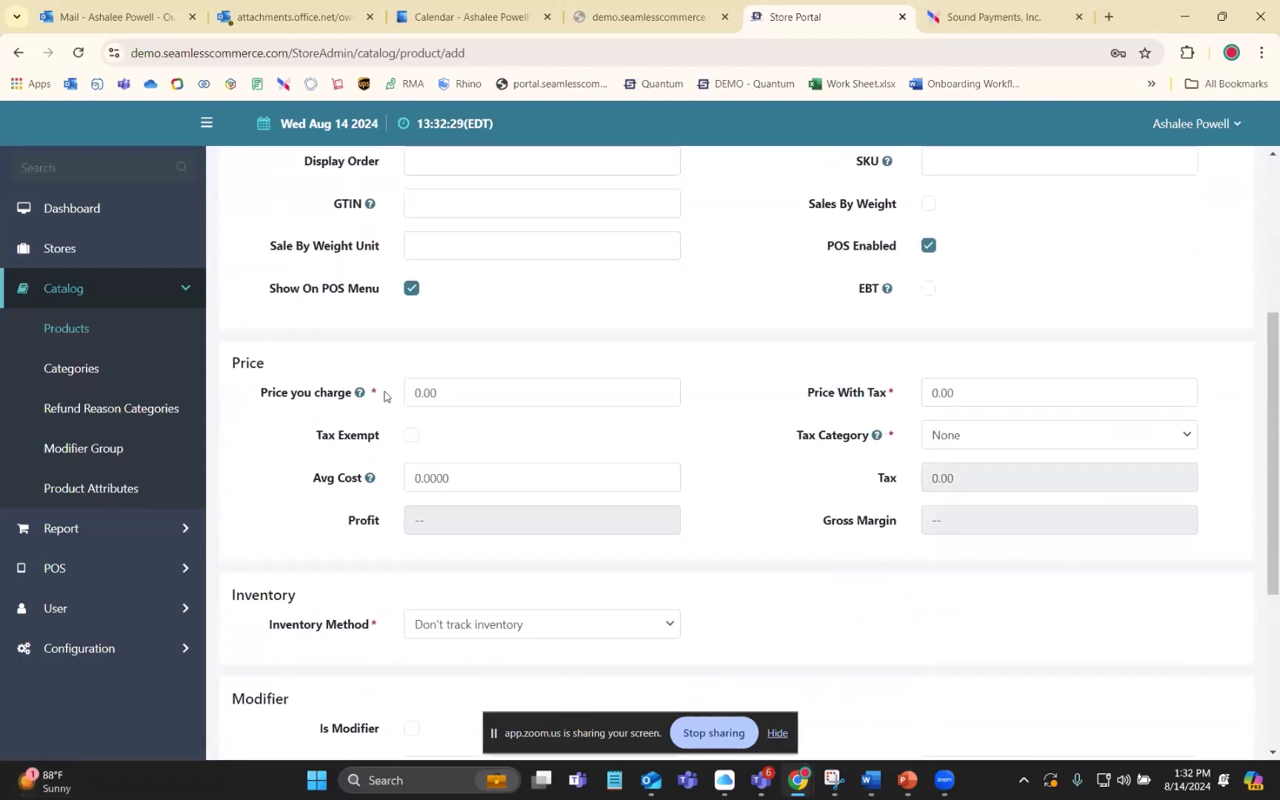
scroll(680, 434, down, 3)
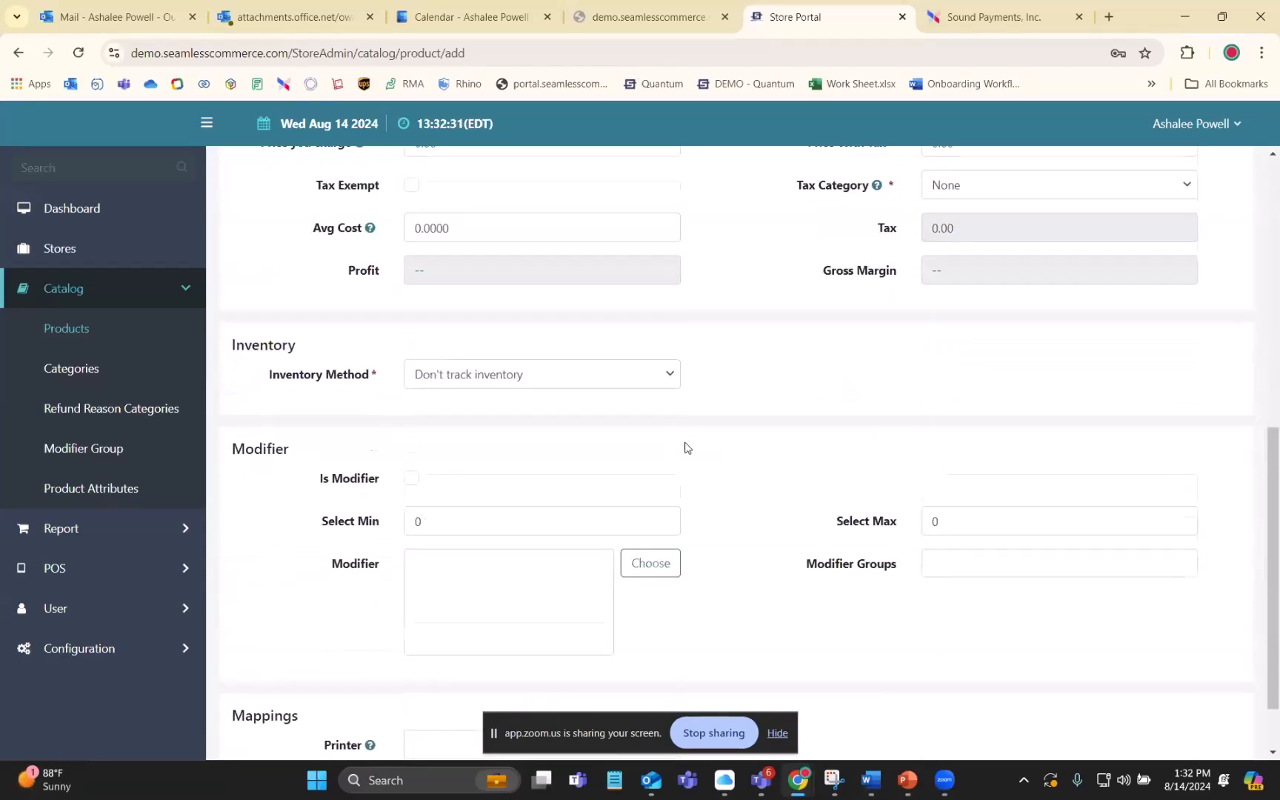
scroll(703, 468, down, 1)
scroll(703, 415, up, 9)
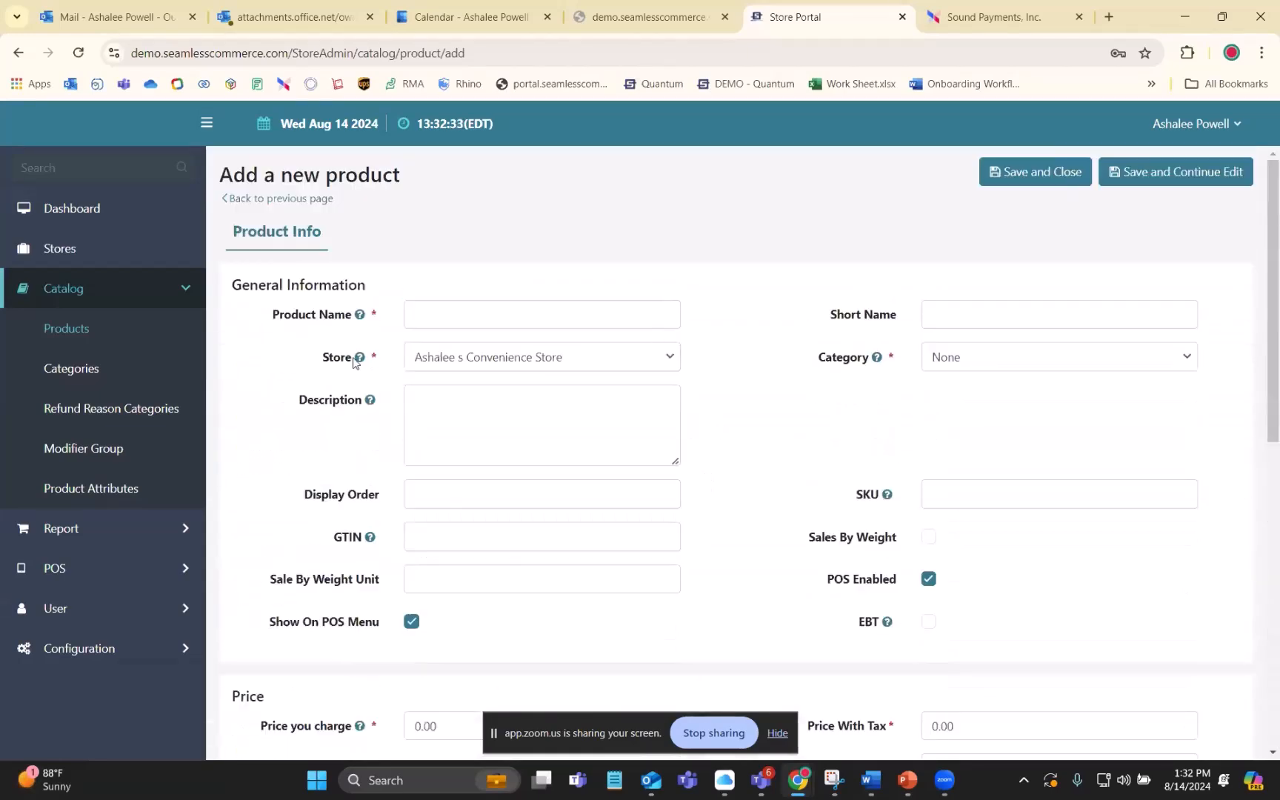
- Examine the new product's name and short name fields and the available store and category choices
click(417, 314)
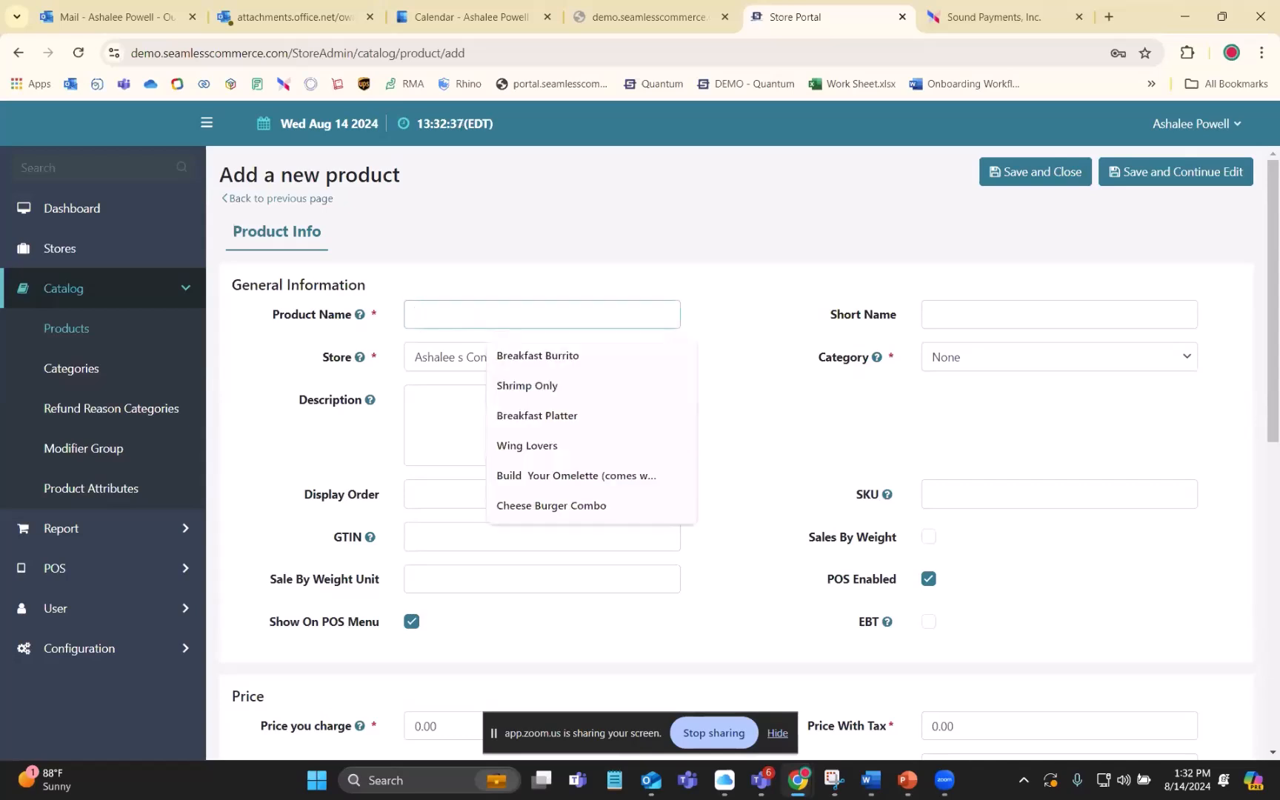
click(932, 314)
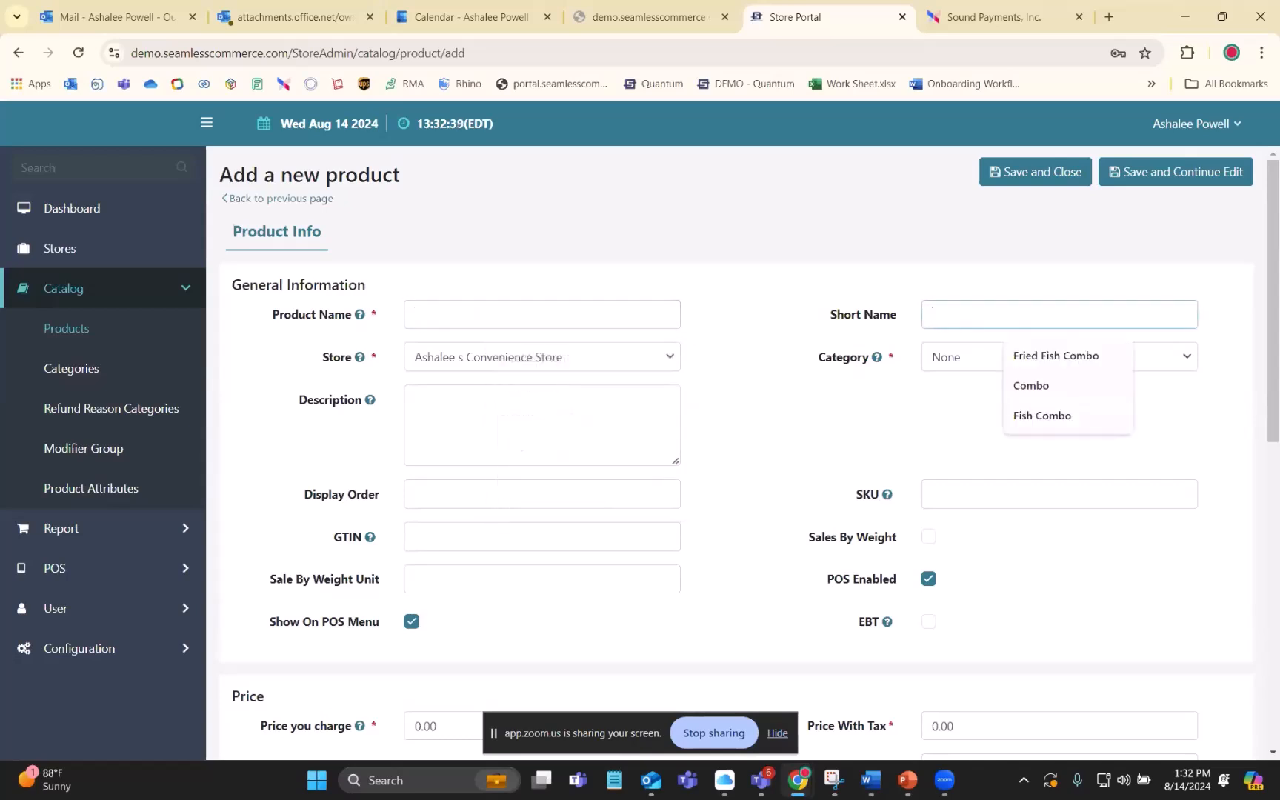
click(542, 357)
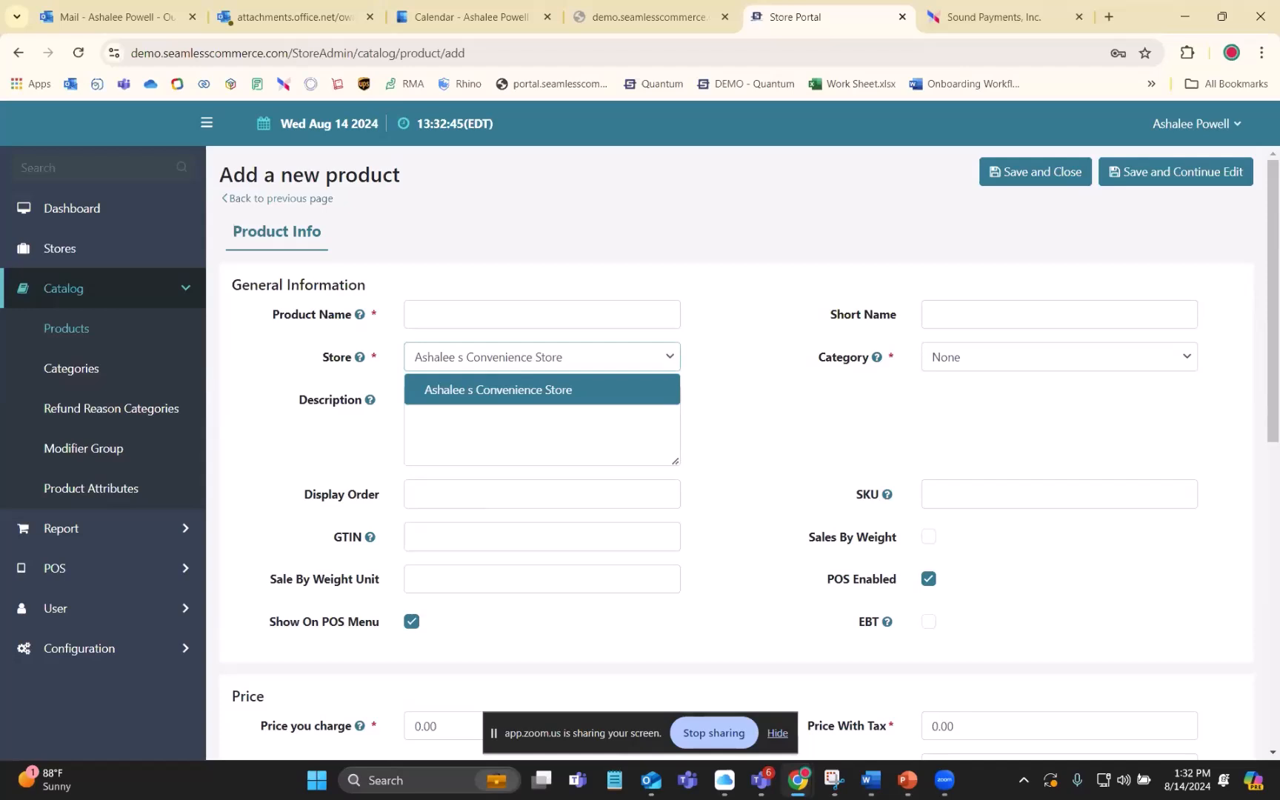
click(1036, 412)
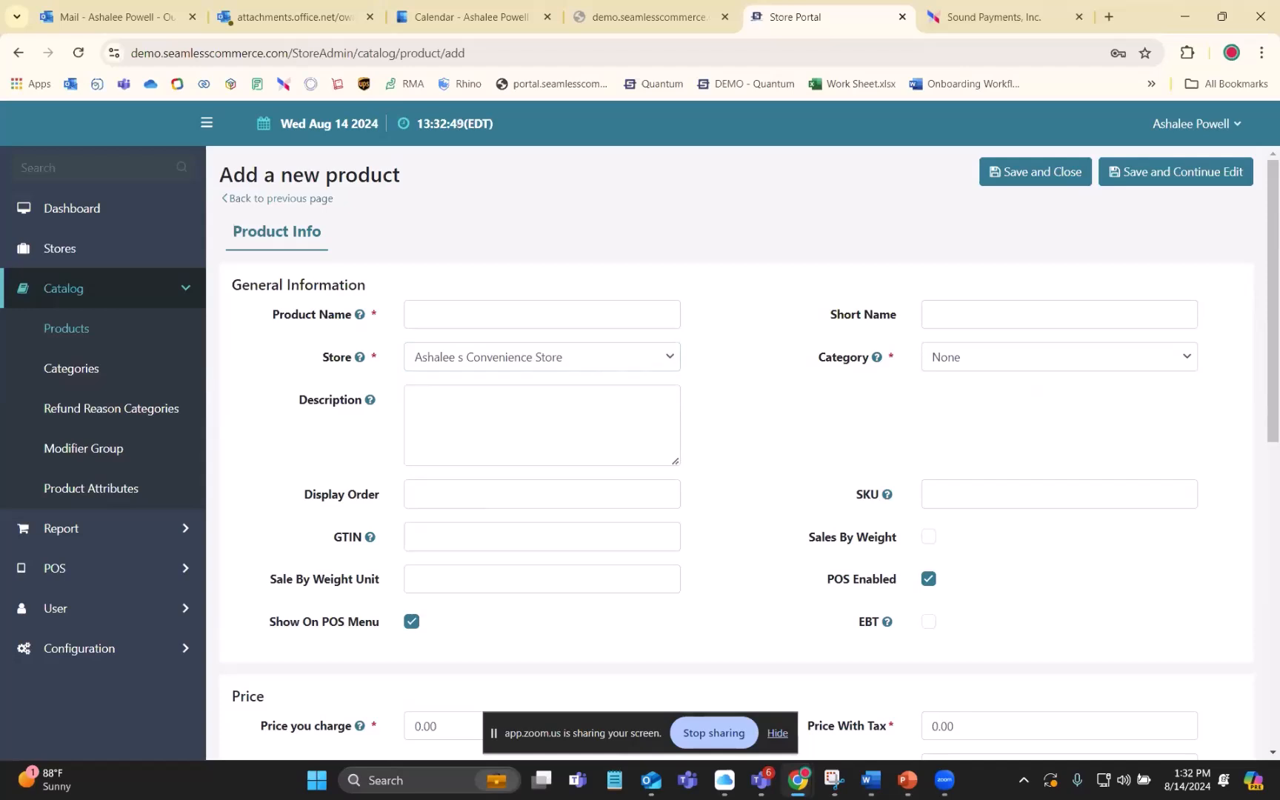
click(1176, 356)
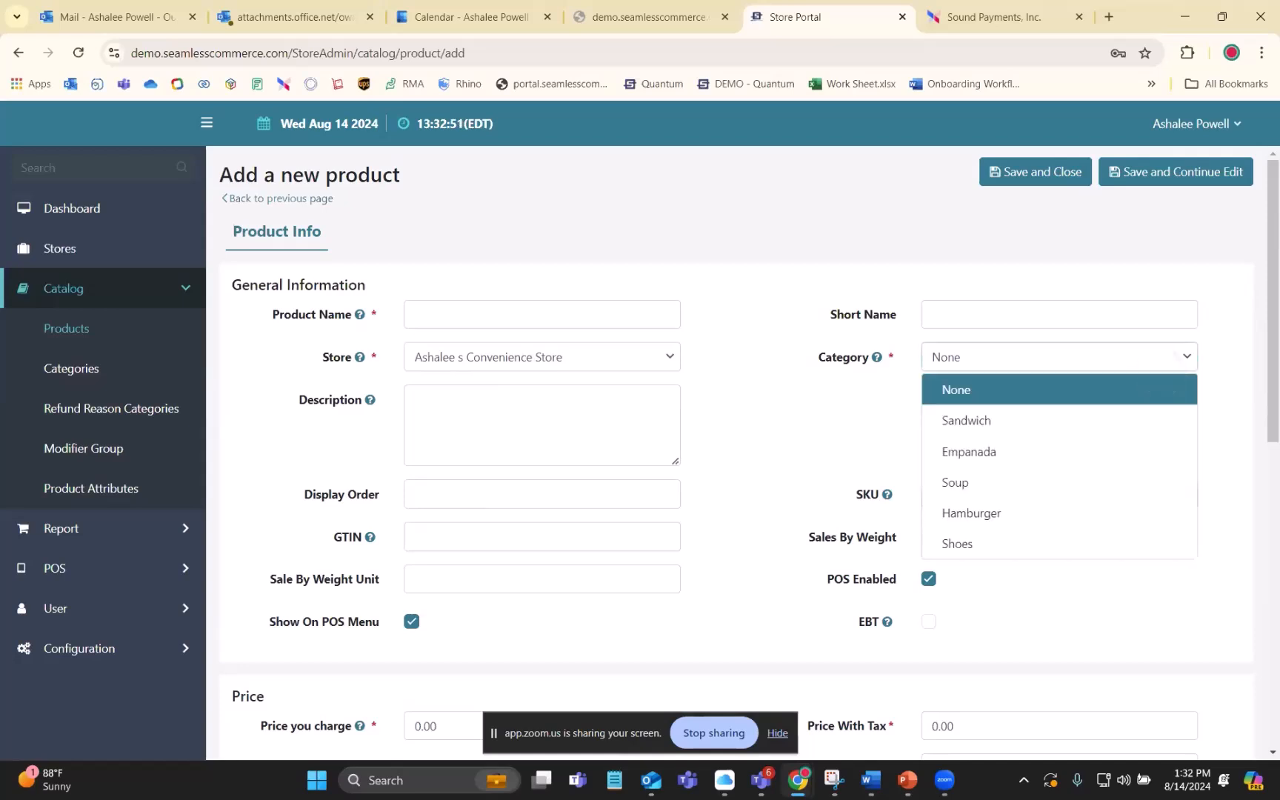
click(1176, 356)
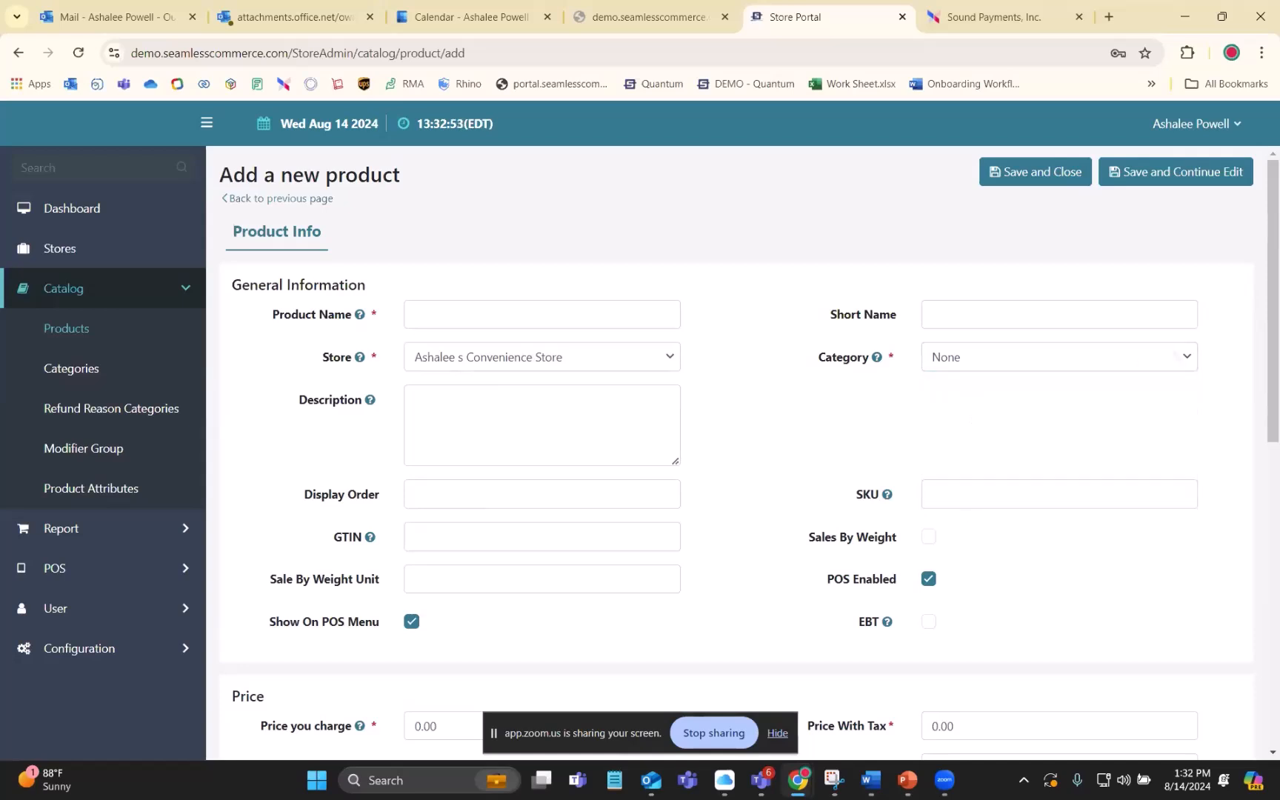
click(1176, 356)
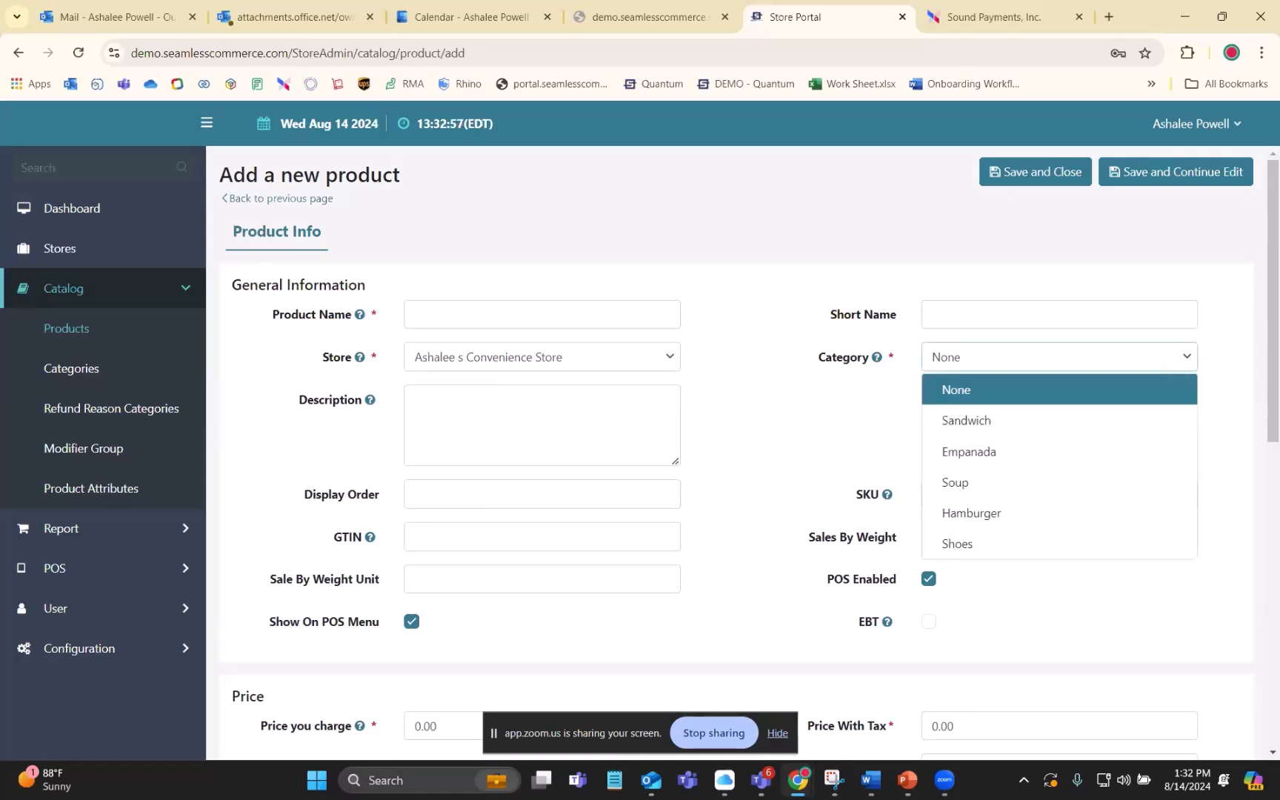
click(1176, 356)
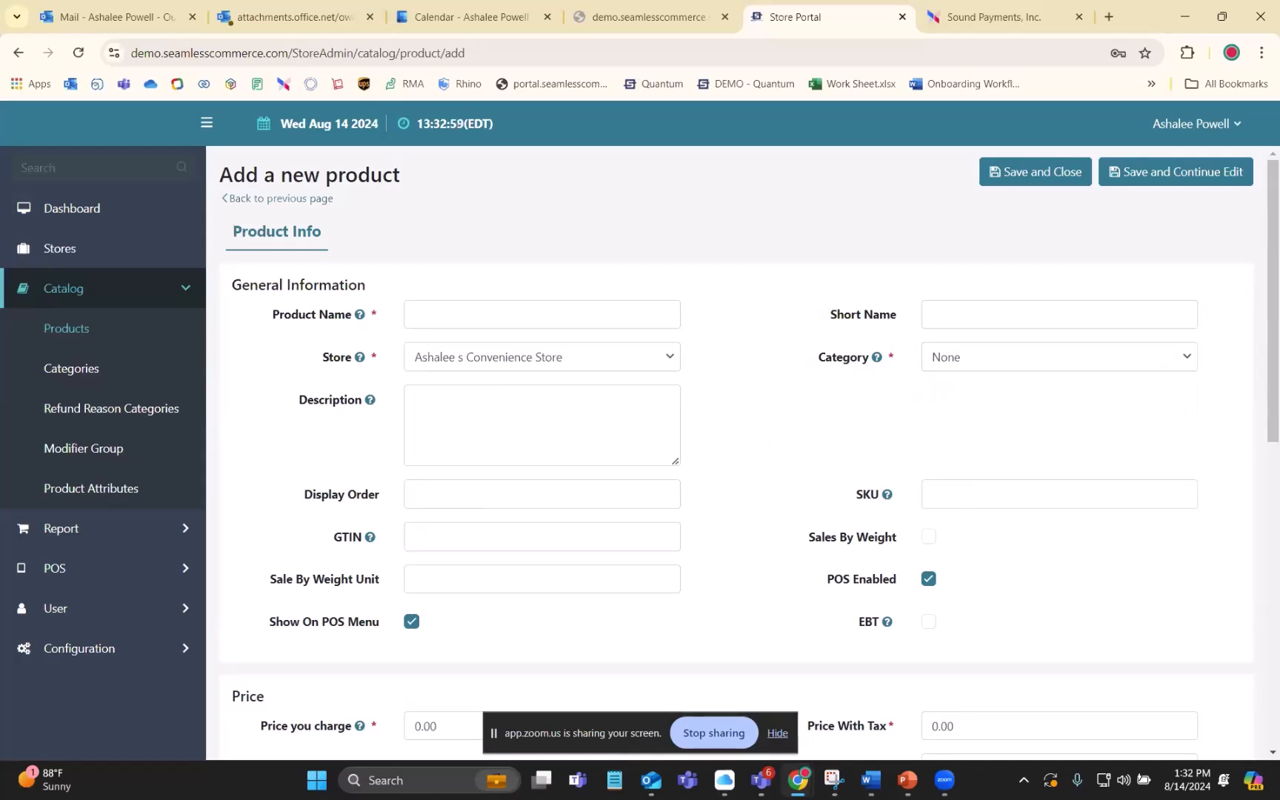
click(1057, 357)
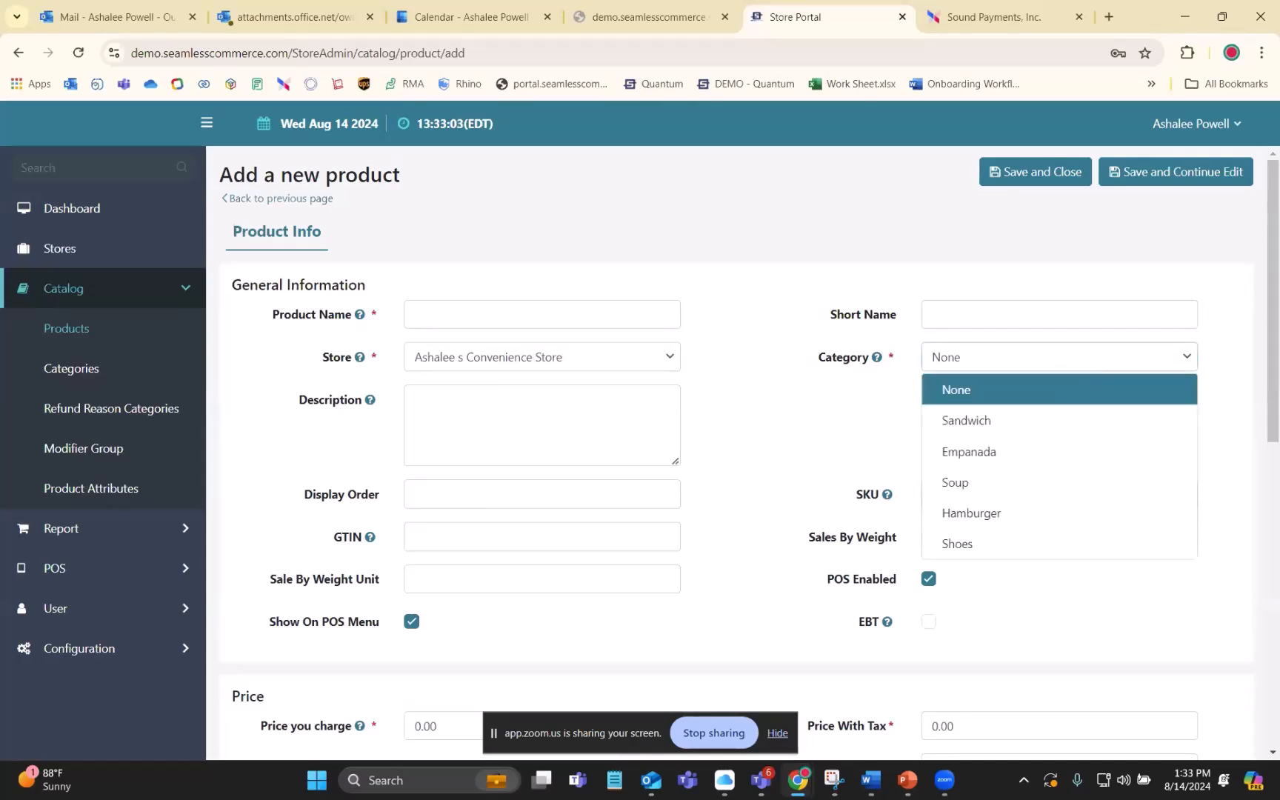
click(802, 442)
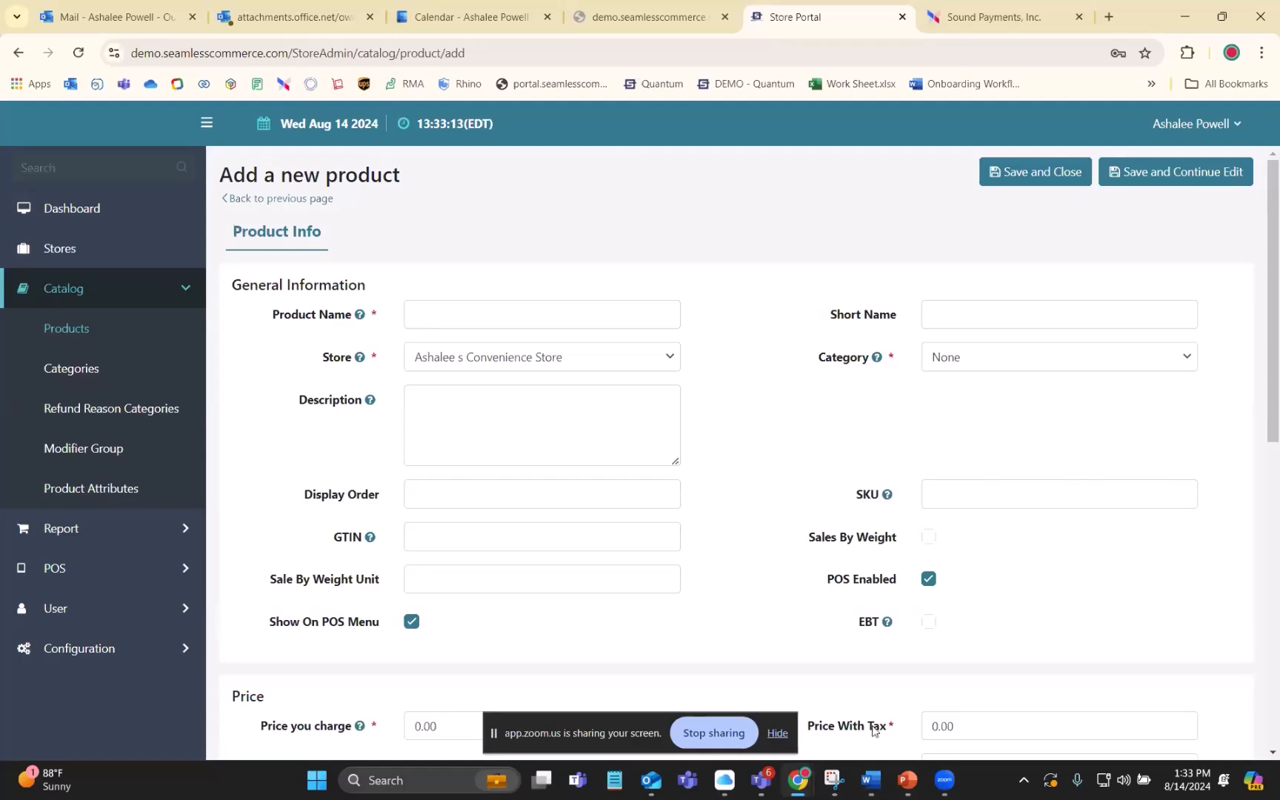
- Go through the new product's Description, Display Order and SKU fields
click(449, 418)
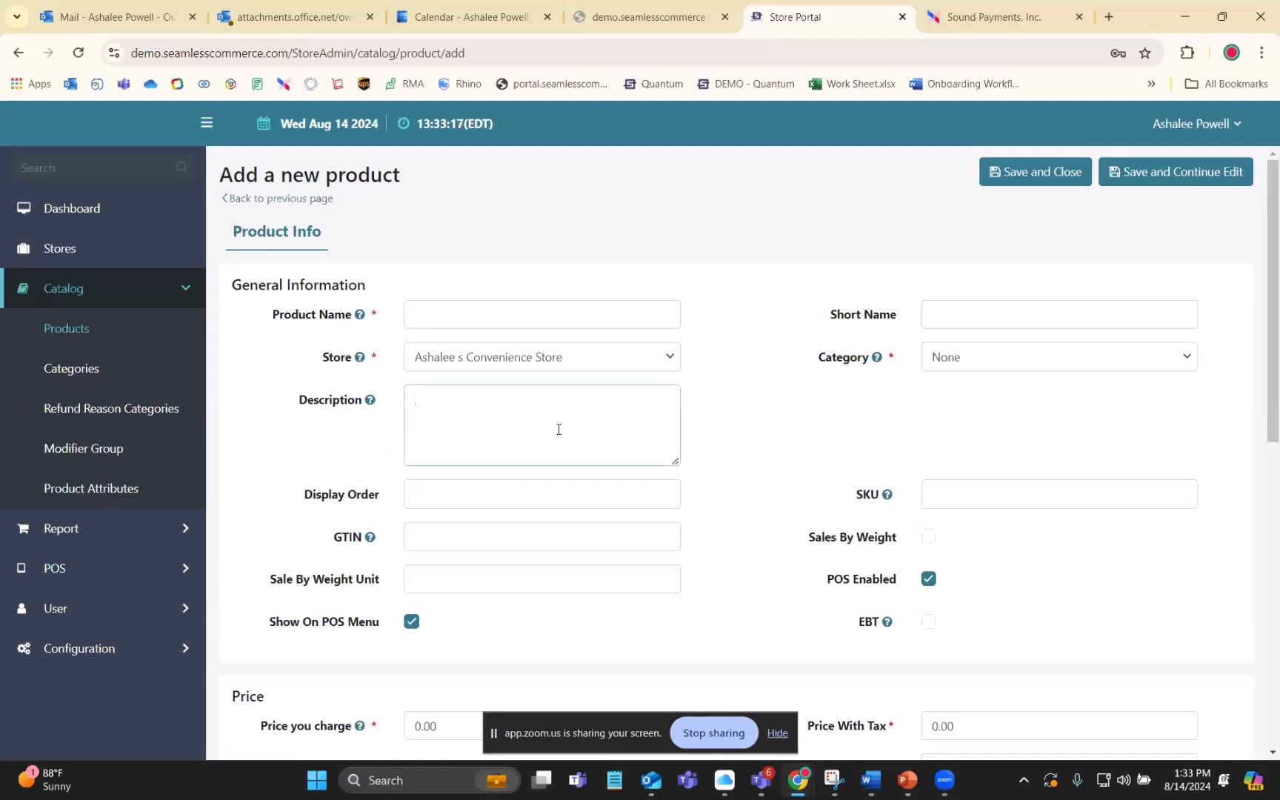
click(412, 493)
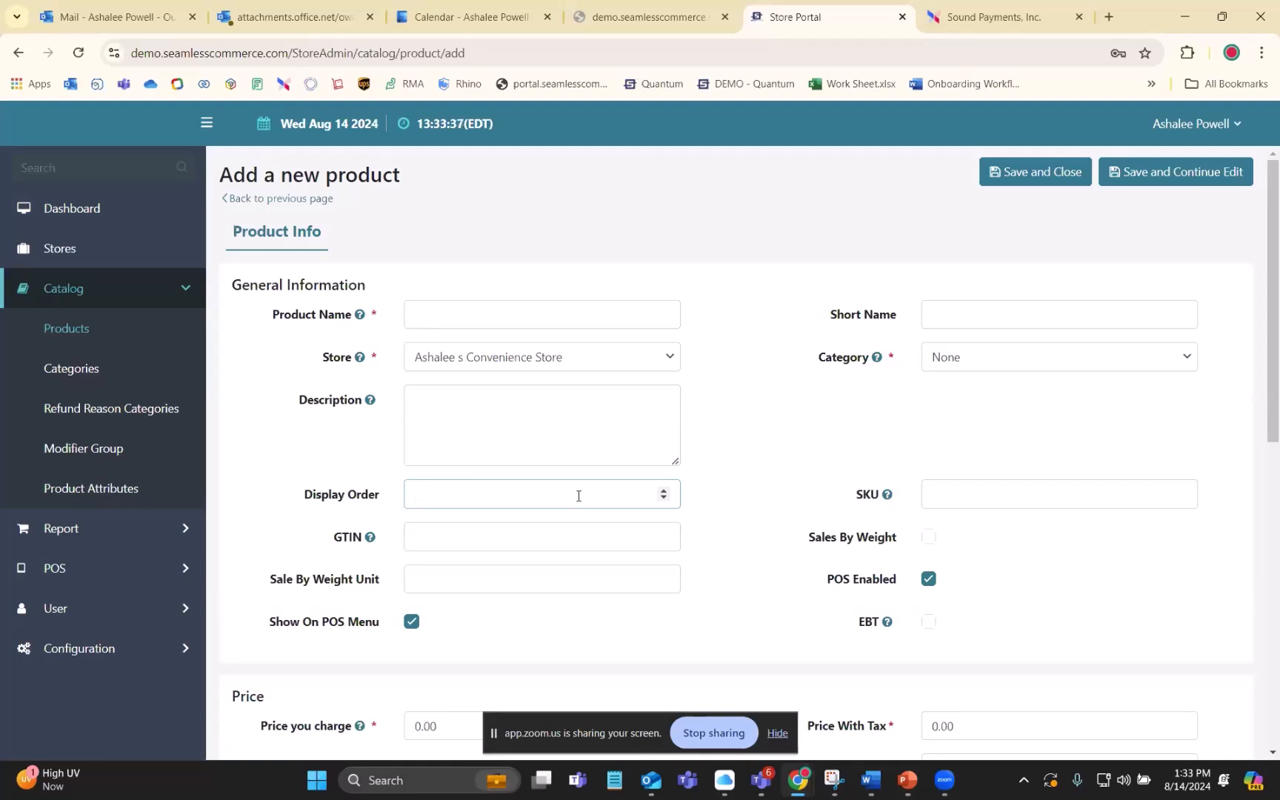
click(818, 505)
click(946, 493)
click(815, 524)
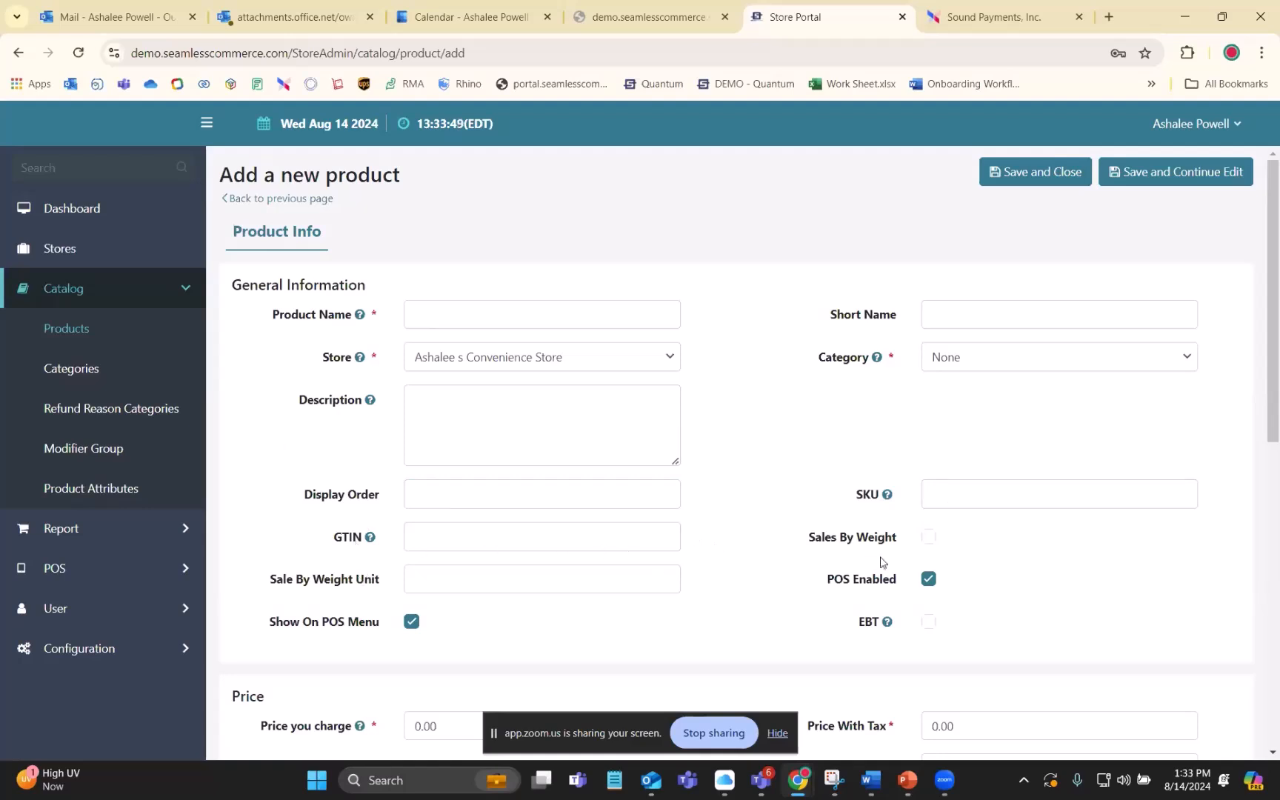
- Enable Sales By Weight for the new product and check the Sale By Weight Unit field
click(927, 539)
click(421, 589)
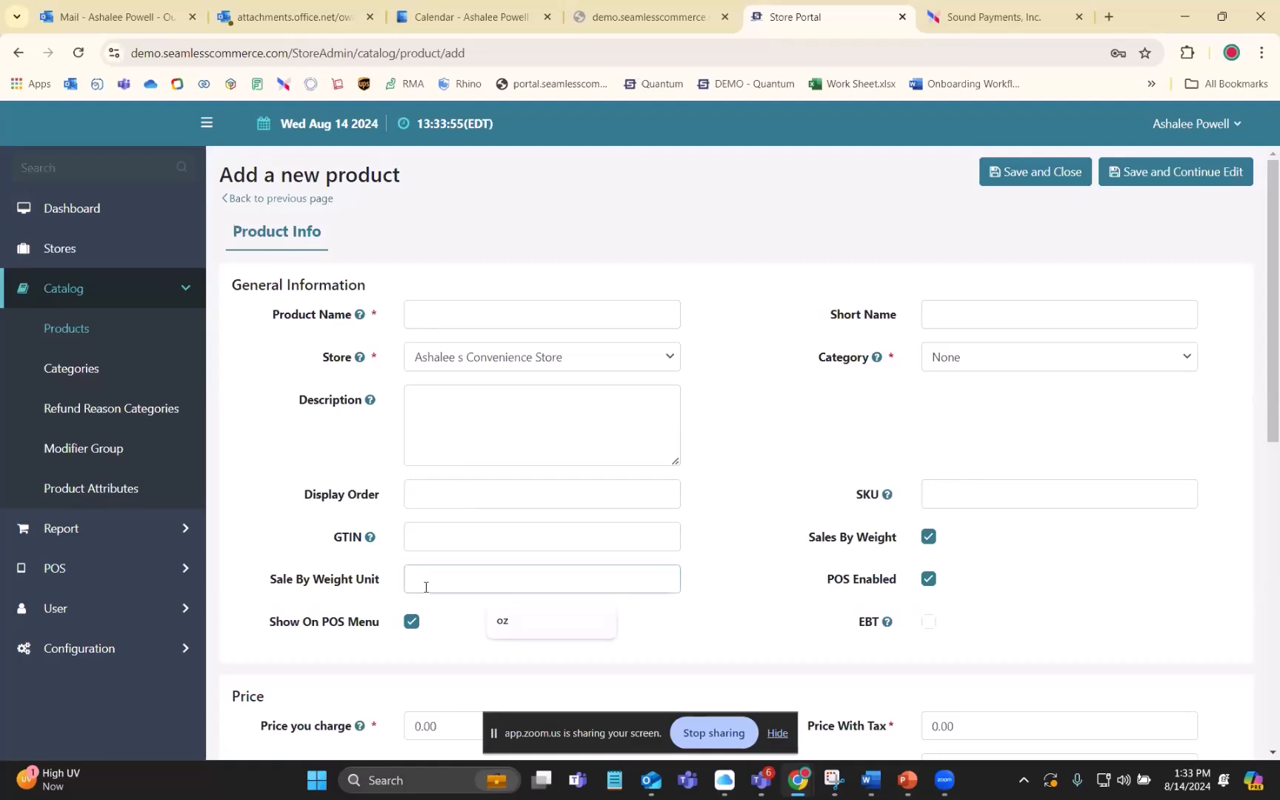
scroll(474, 585, down, 1)
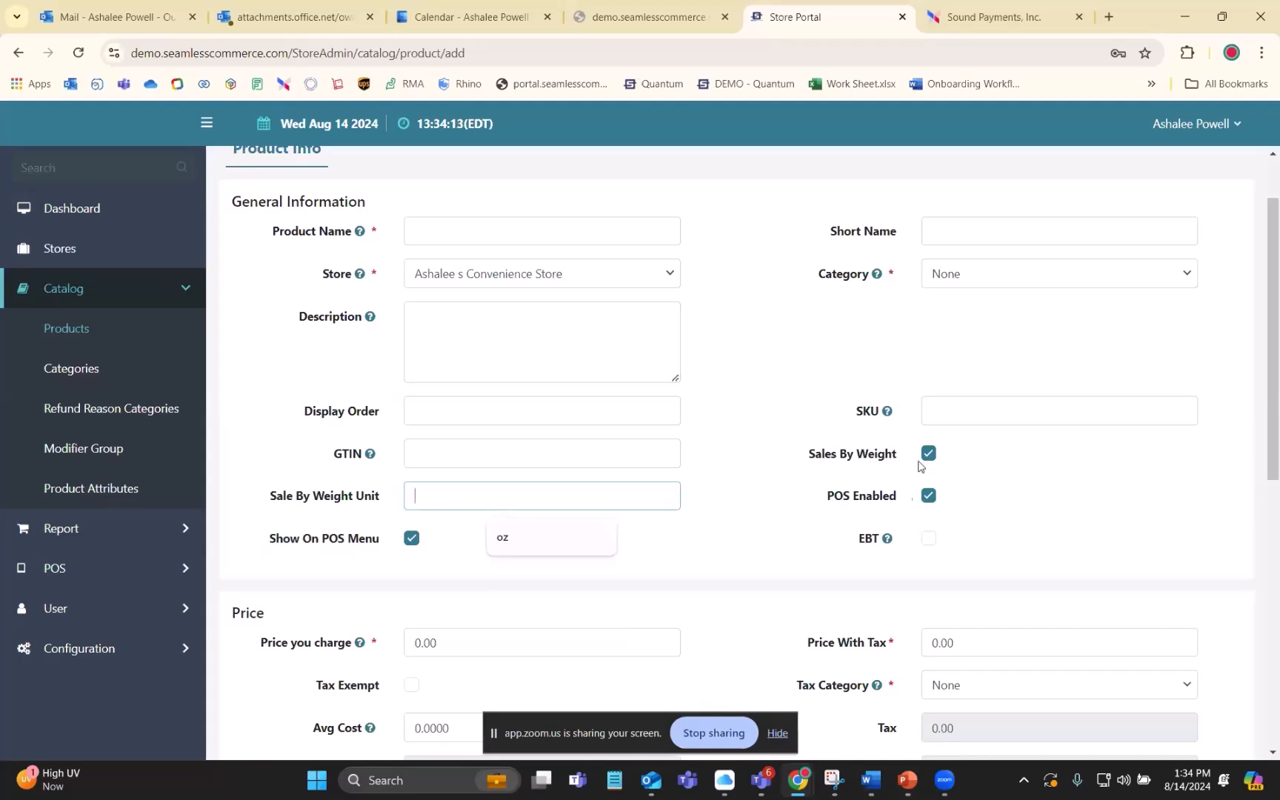
click(795, 519)
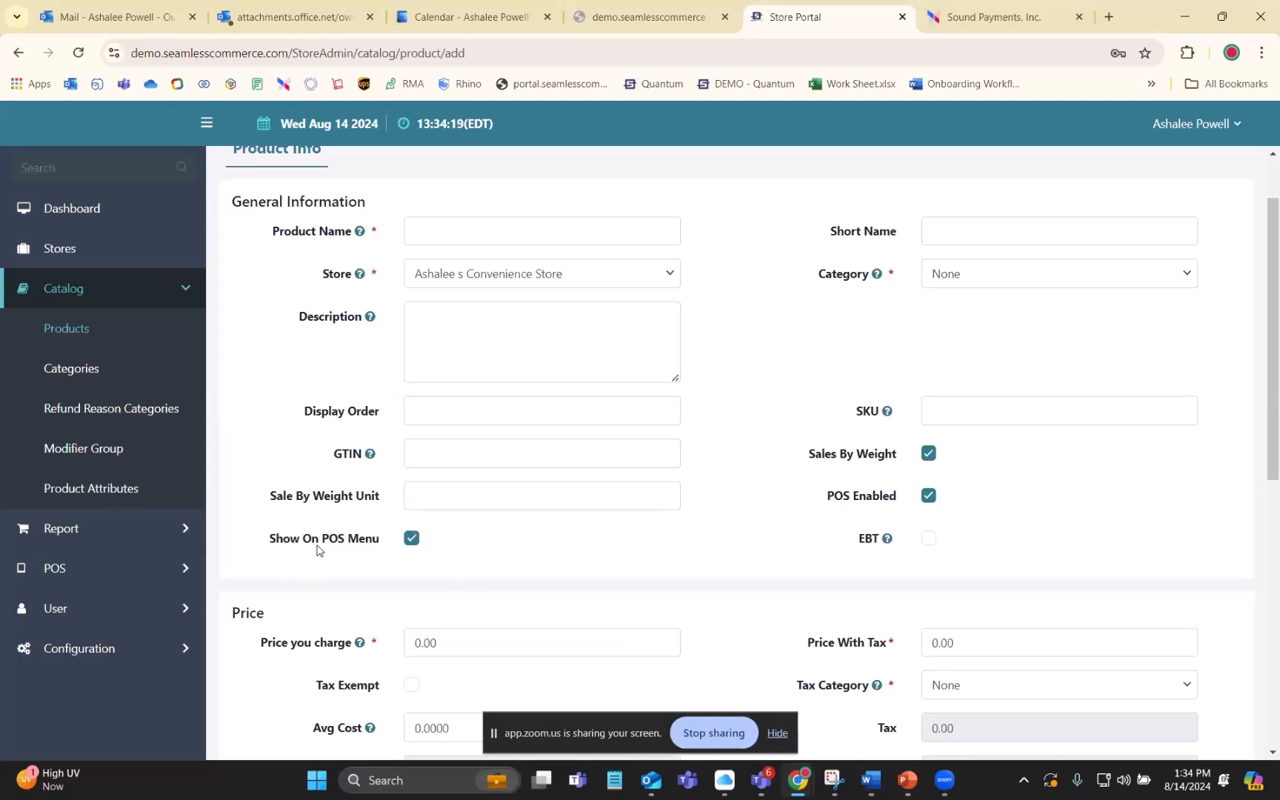
- Disable Show On POS Menu and POS Enabled for the new product
click(412, 538)
click(410, 539)
click(927, 498)
click(413, 540)
click(410, 539)
click(411, 539)
click(930, 498)
click(929, 498)
- Try the EBT option for the new product and clear it again
scroll(837, 459, down, 1)
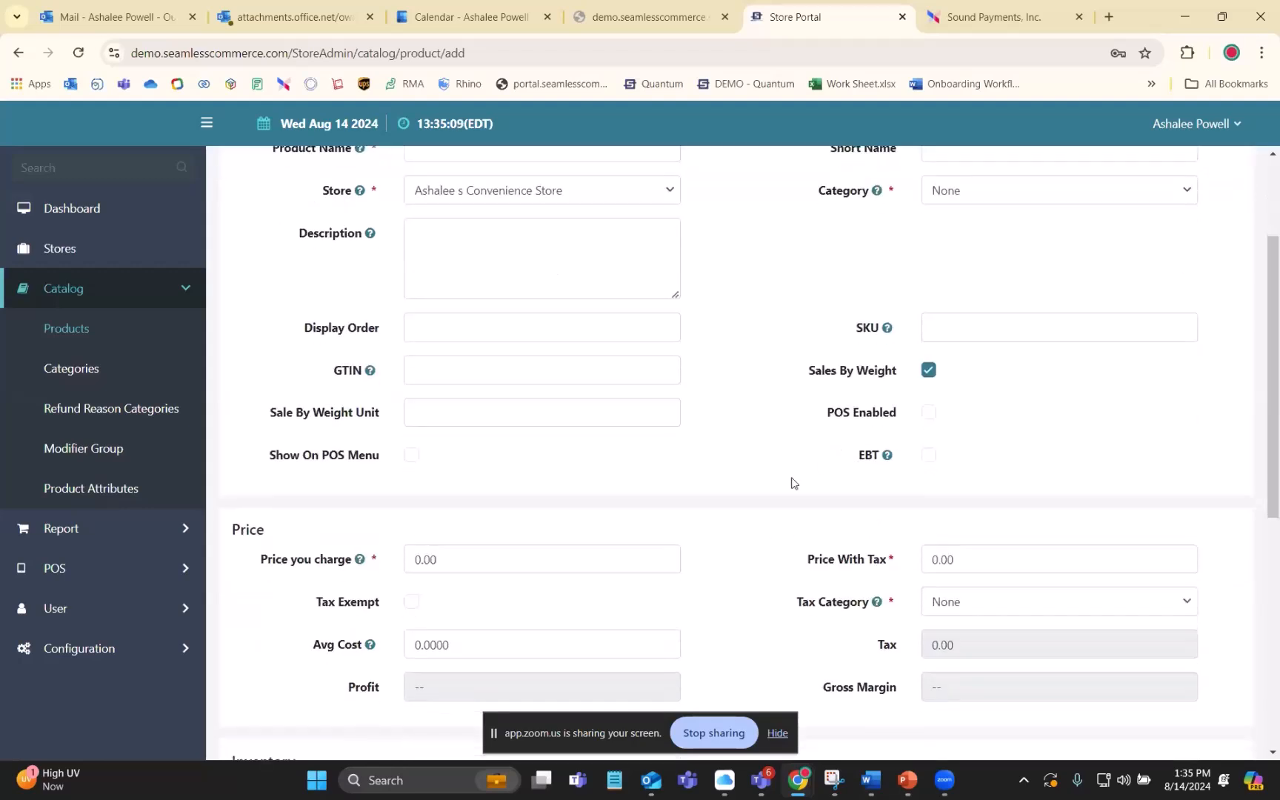
click(931, 457)
click(931, 457)
- Set the new product's tax category to Tax standard and check its Price you charge and Price With Tax fields
scroll(300, 498, down, 1)
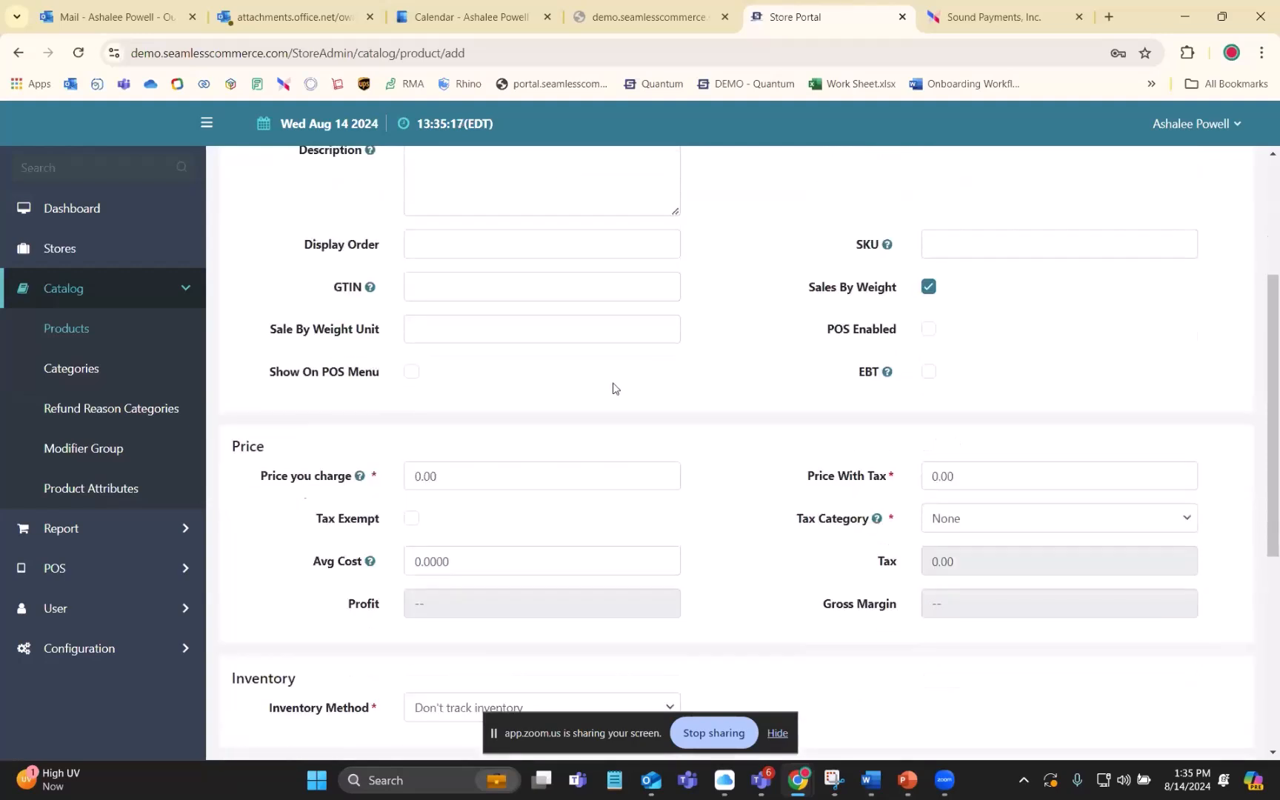
scroll(641, 423, down, 1)
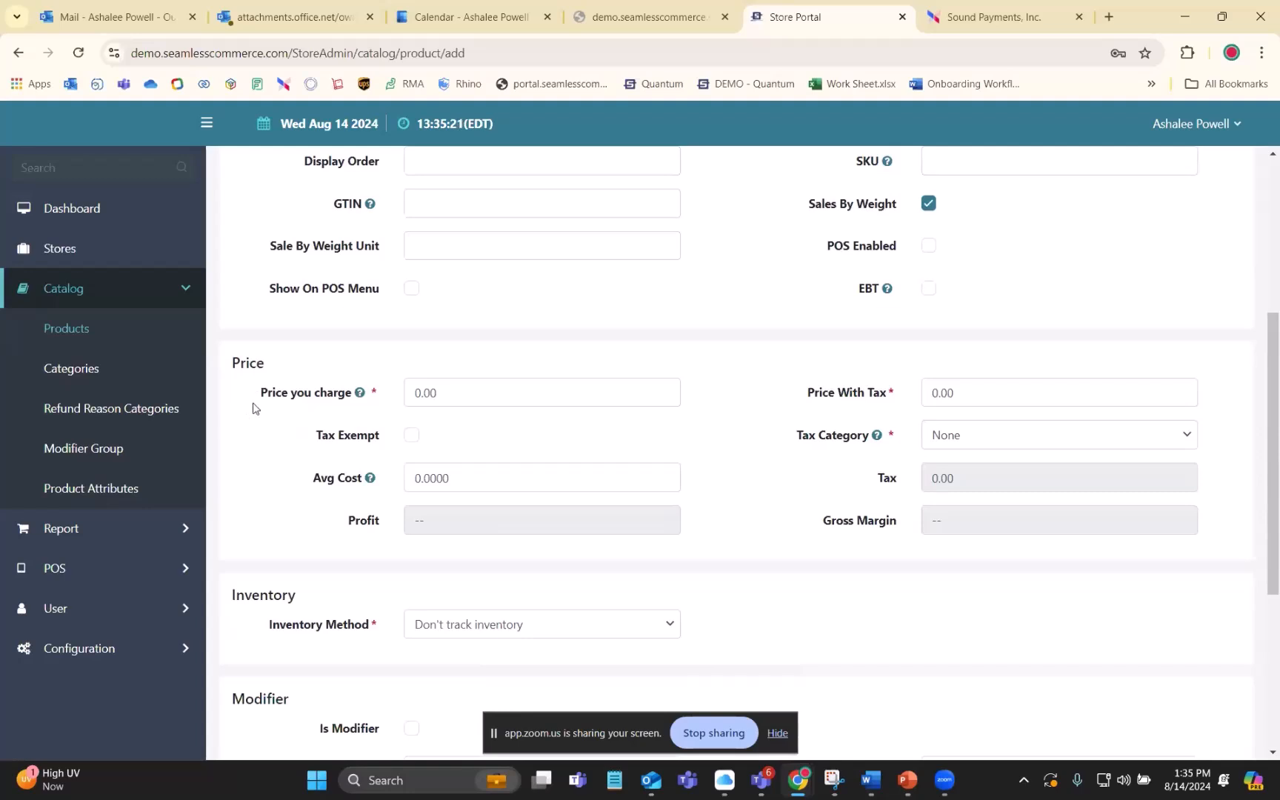
click(483, 396)
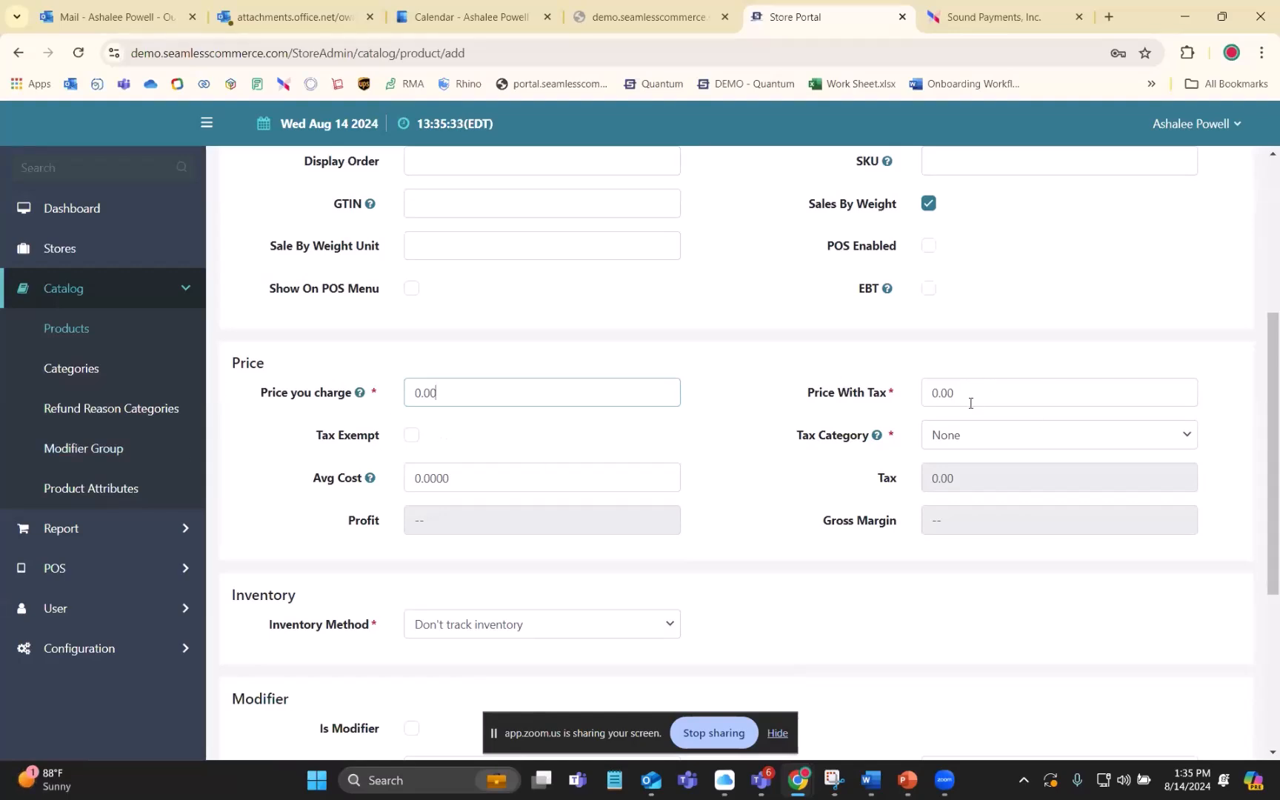
click(1001, 442)
click(979, 498)
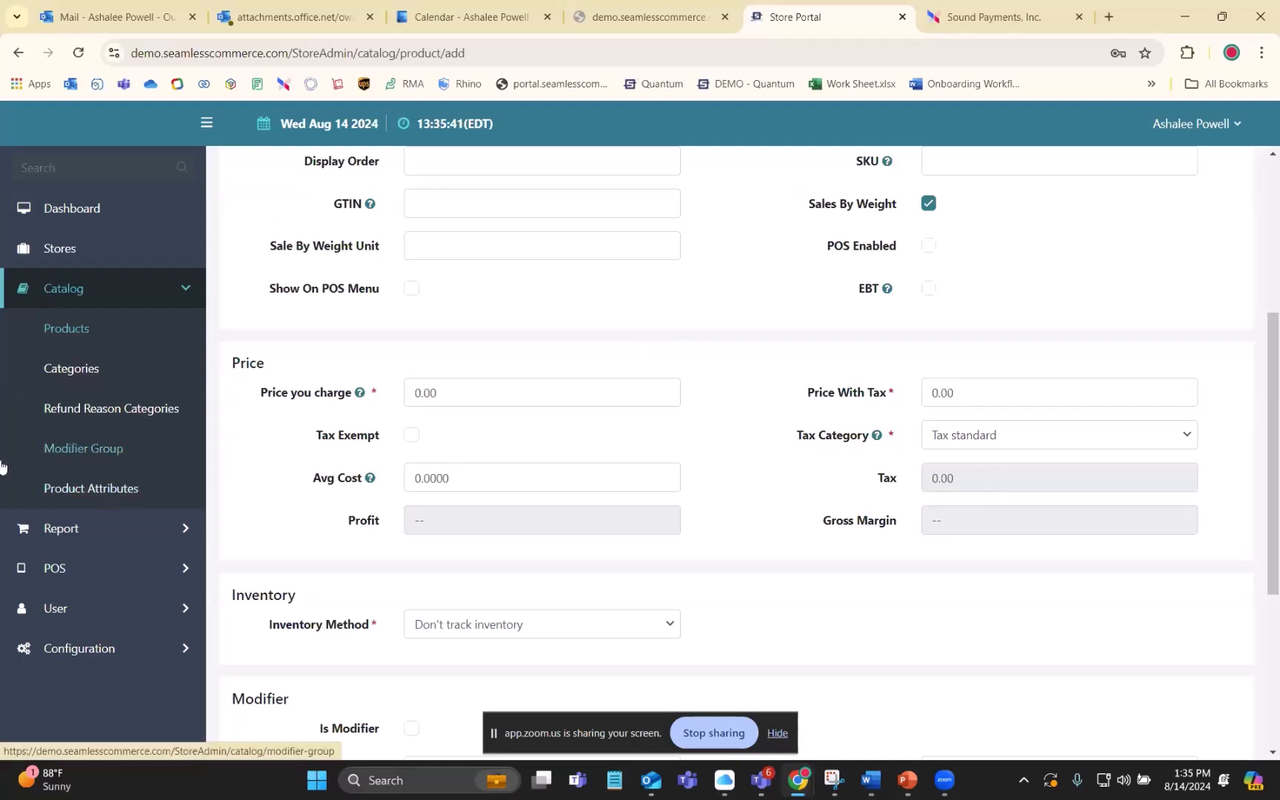
click(976, 391)
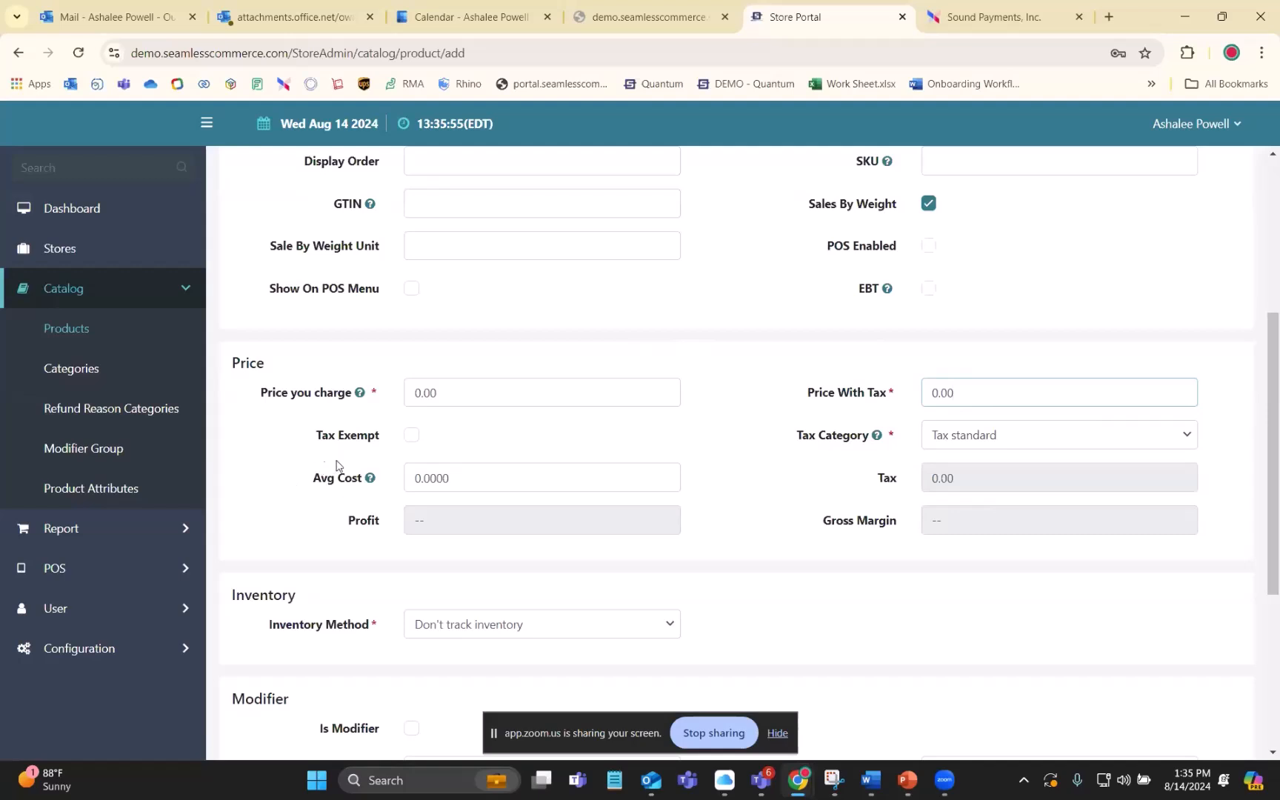
- Try marking the new product as Tax Exempt and clear the exemption again
drag(315, 437, 391, 443)
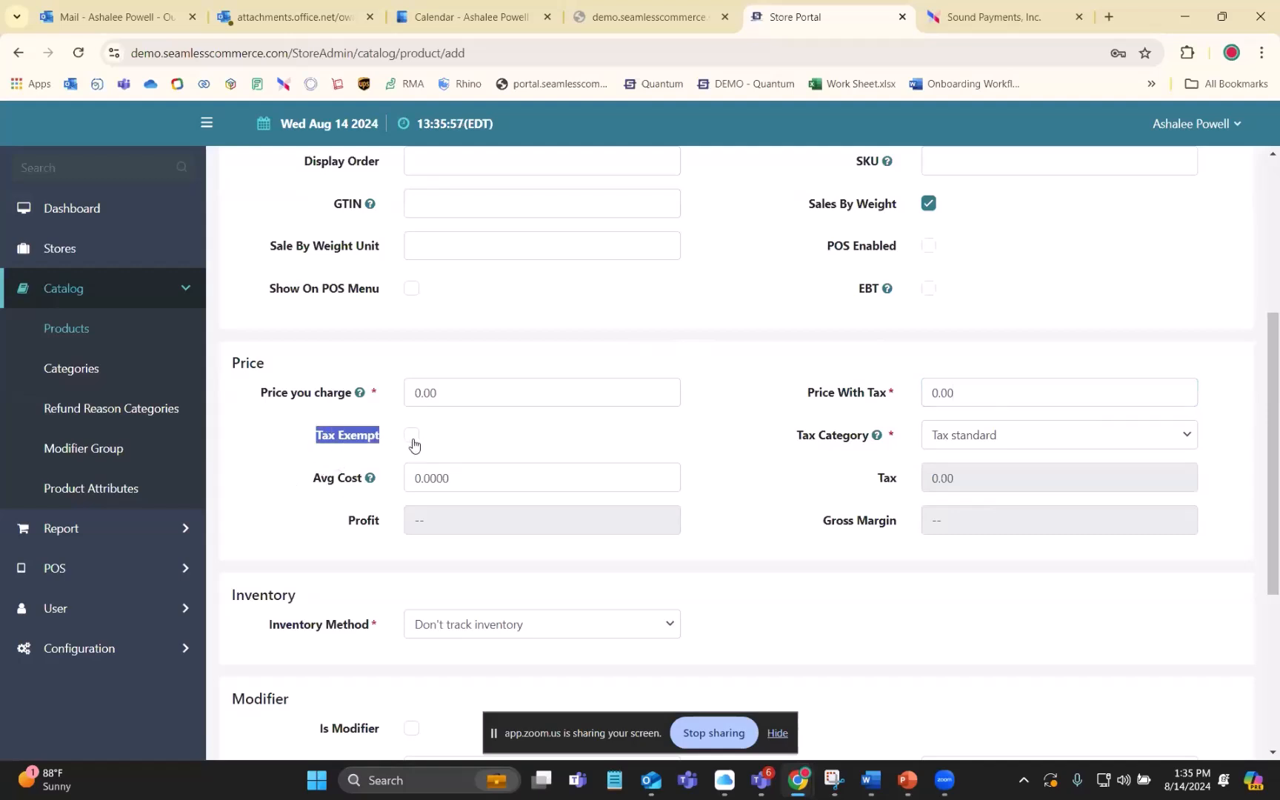
click(398, 447)
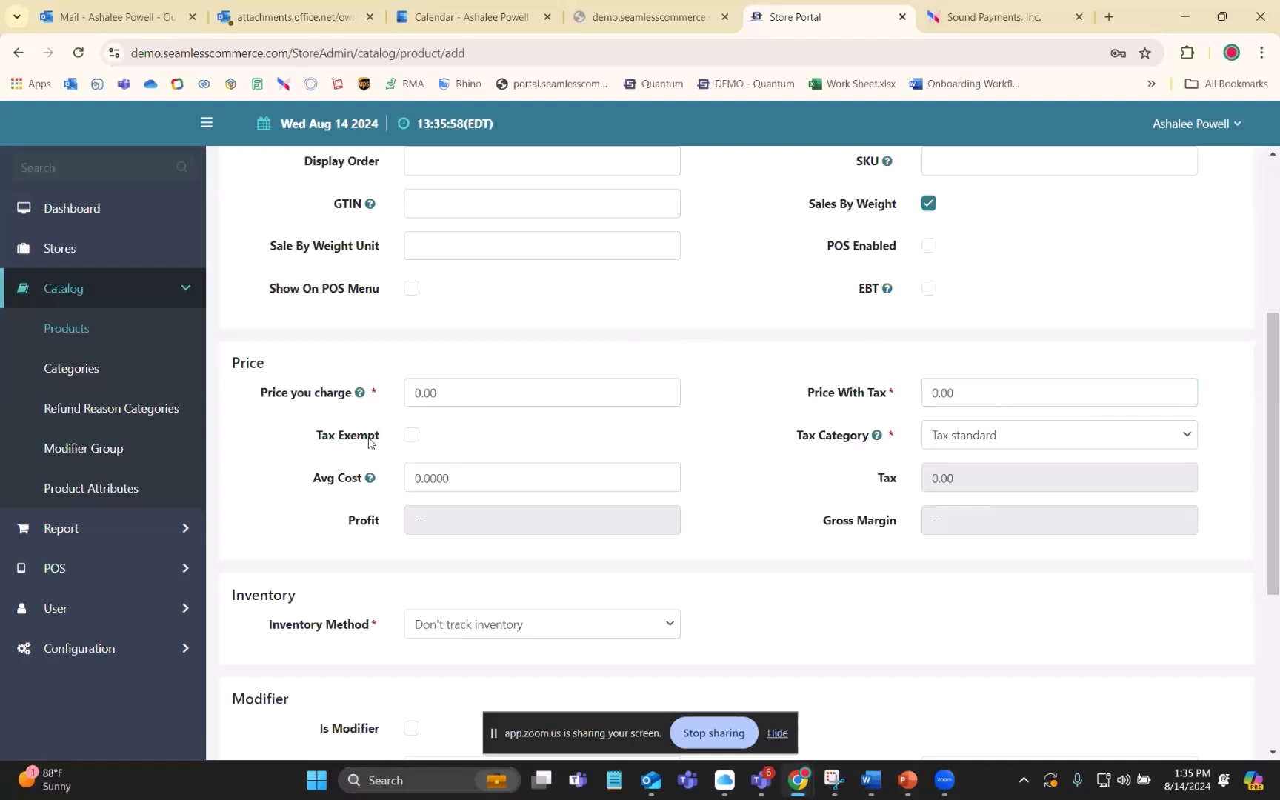
click(411, 437)
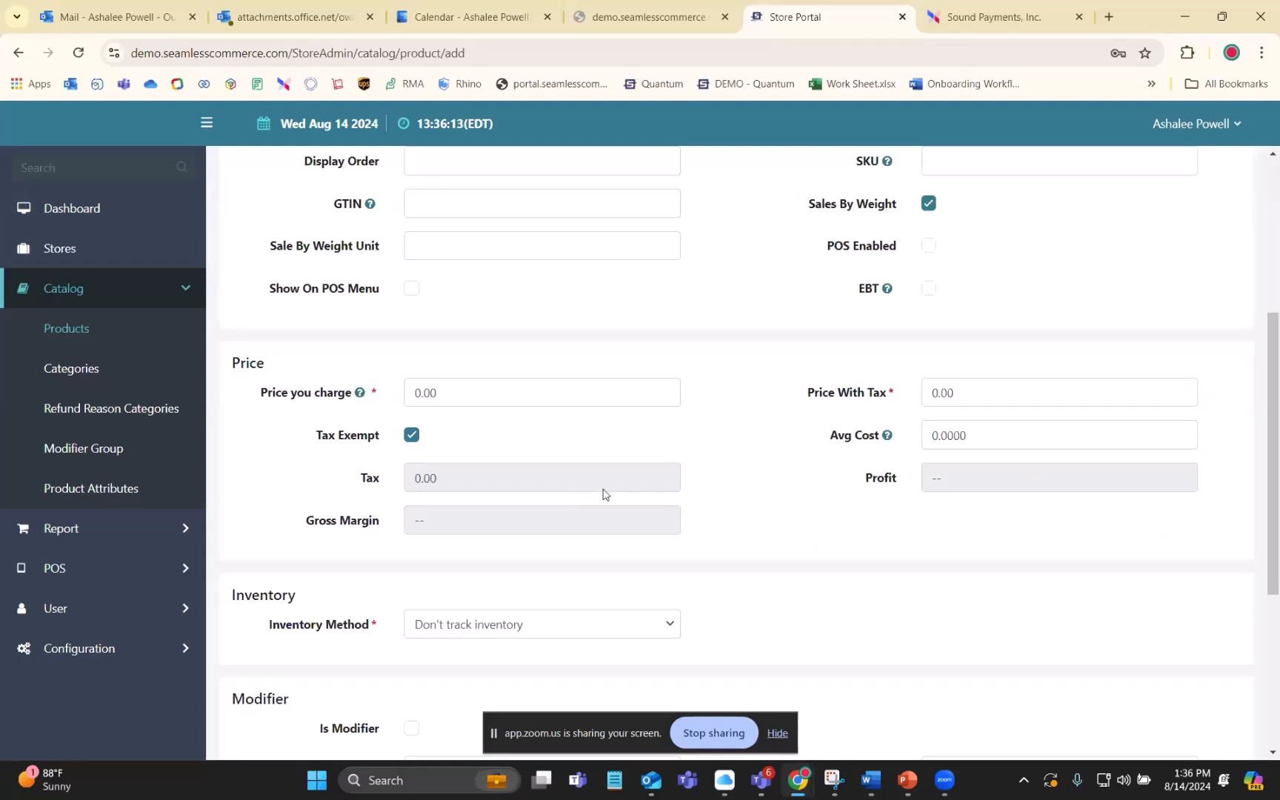
click(411, 436)
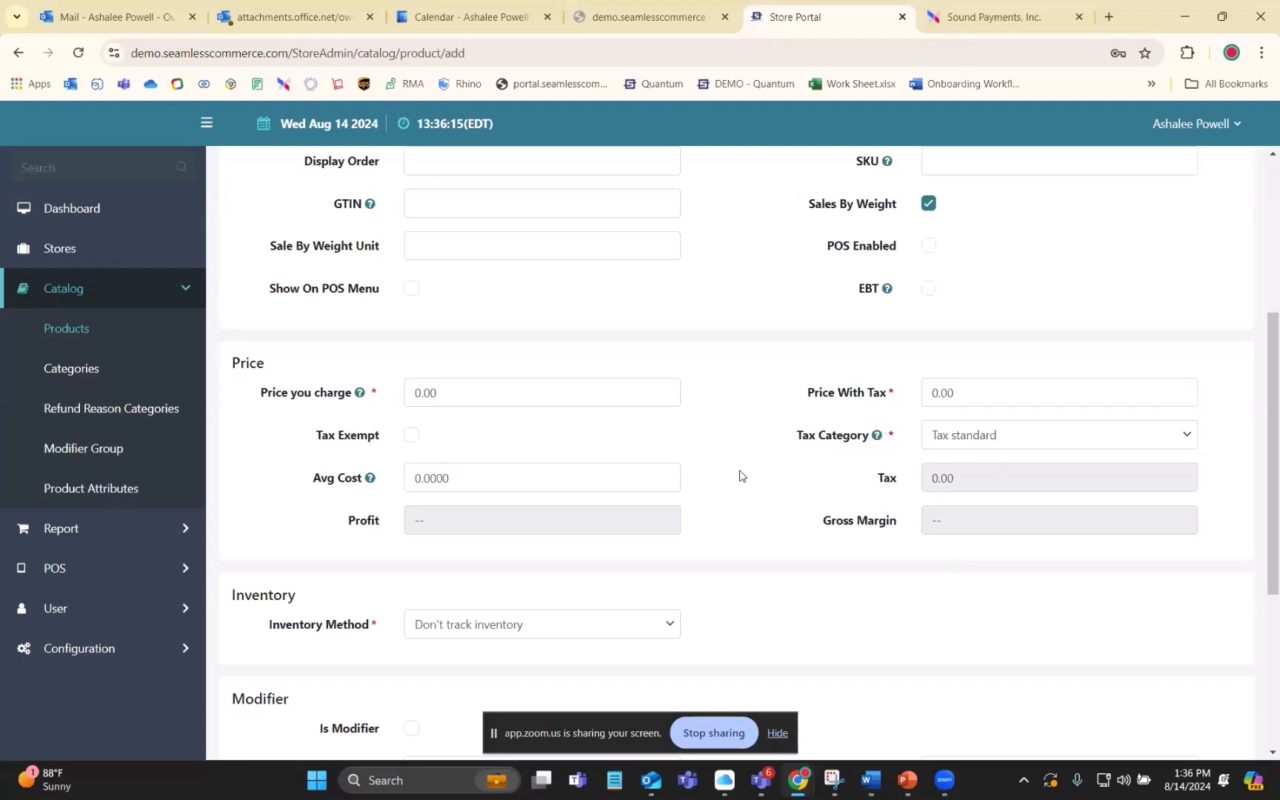
- Switch the inventory method to Track inventory and go through the Stock Quantity and Low Inventory Quantity fields
scroll(740, 475, down, 3)
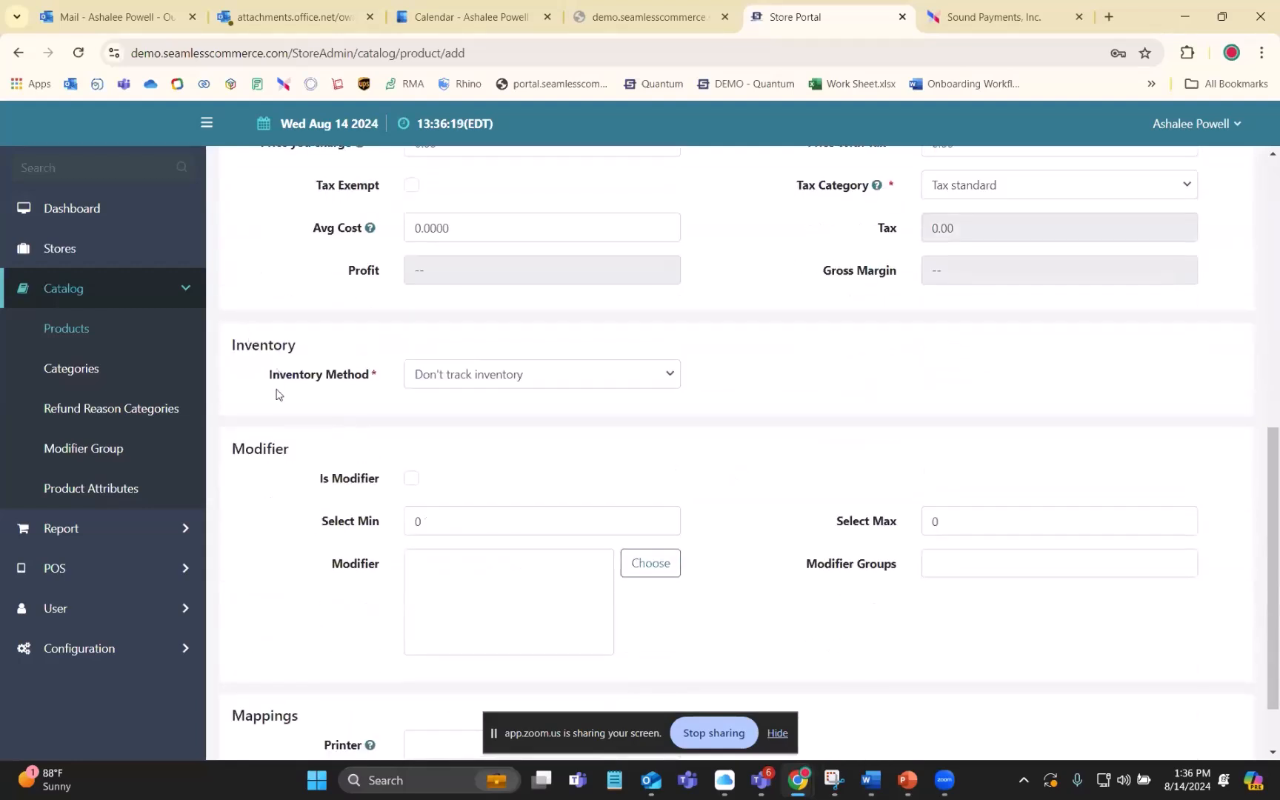
click(611, 390)
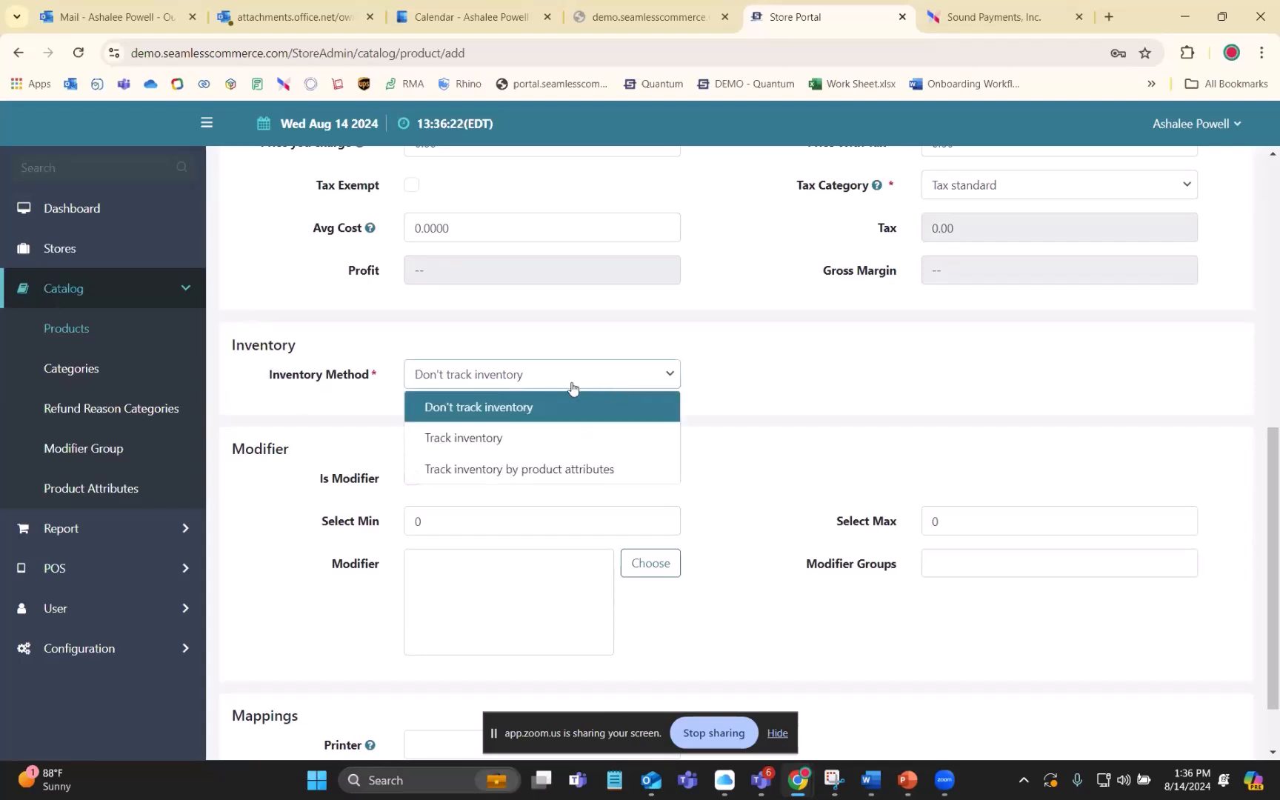
click(459, 440)
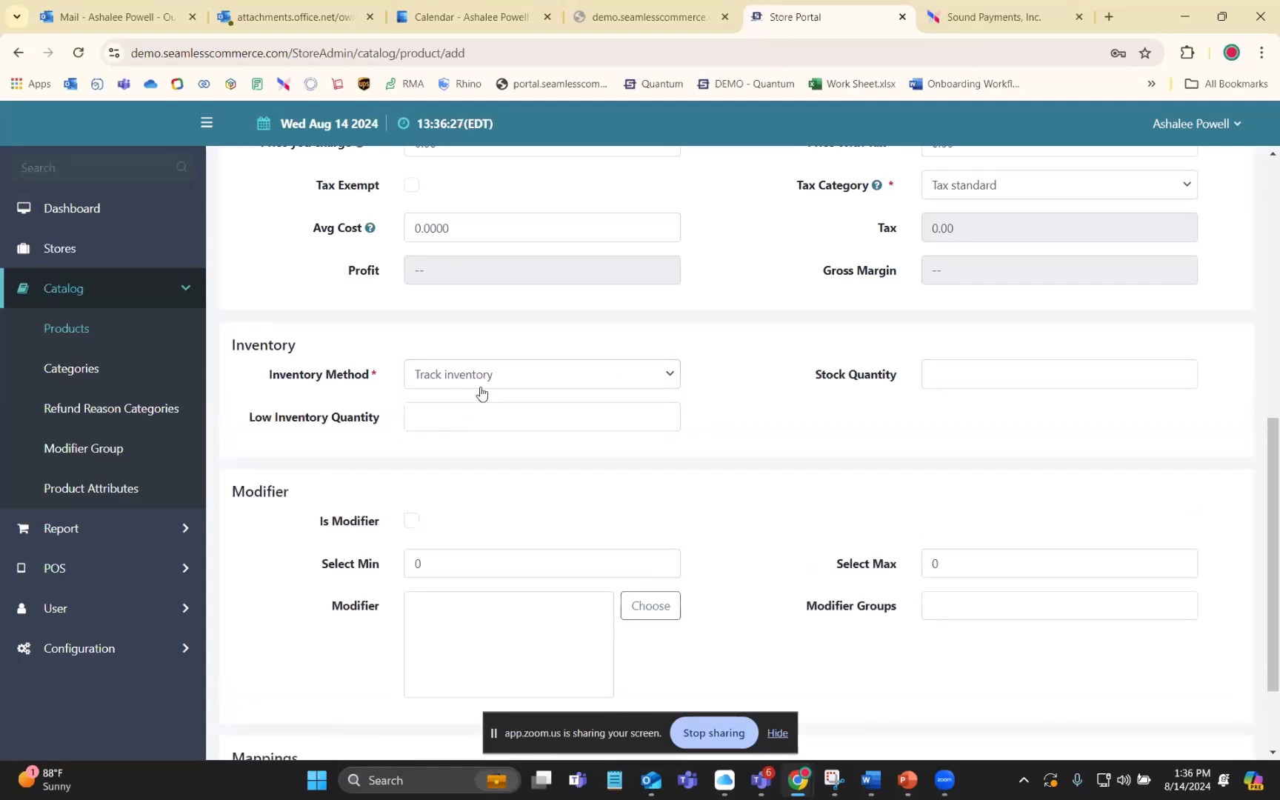
click(971, 366)
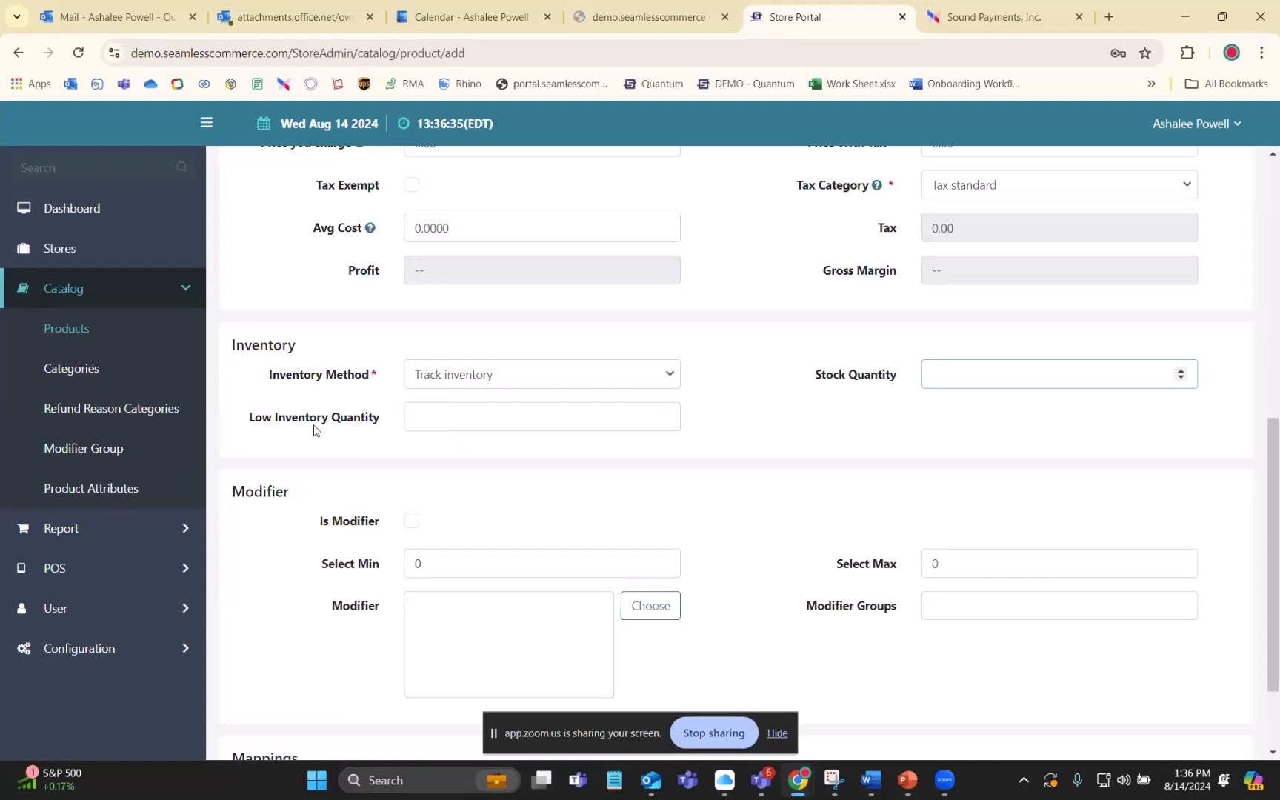
click(472, 417)
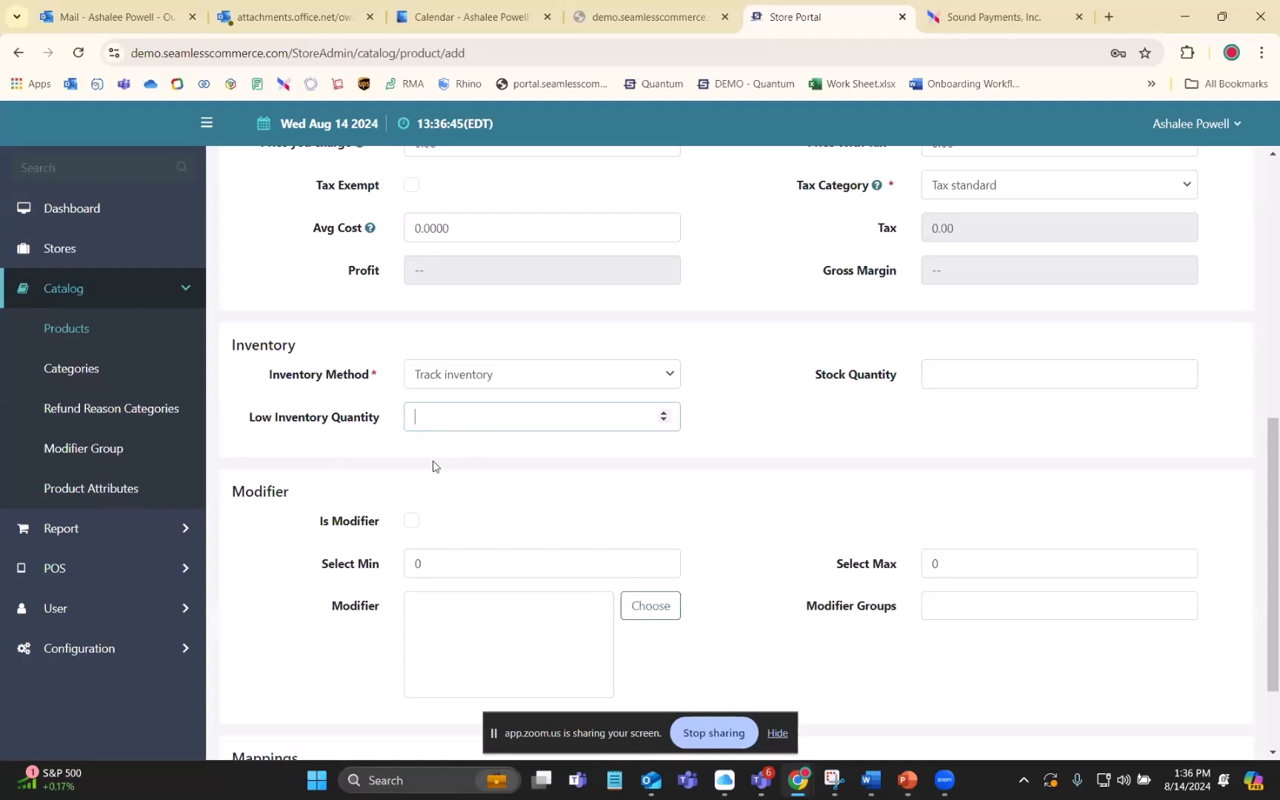
click(770, 388)
- Try Track inventory by product attributes as the inventory method, and set it back to Don't track inventory
scroll(774, 384, down, 1)
scroll(774, 384, down, 1)
click(657, 254)
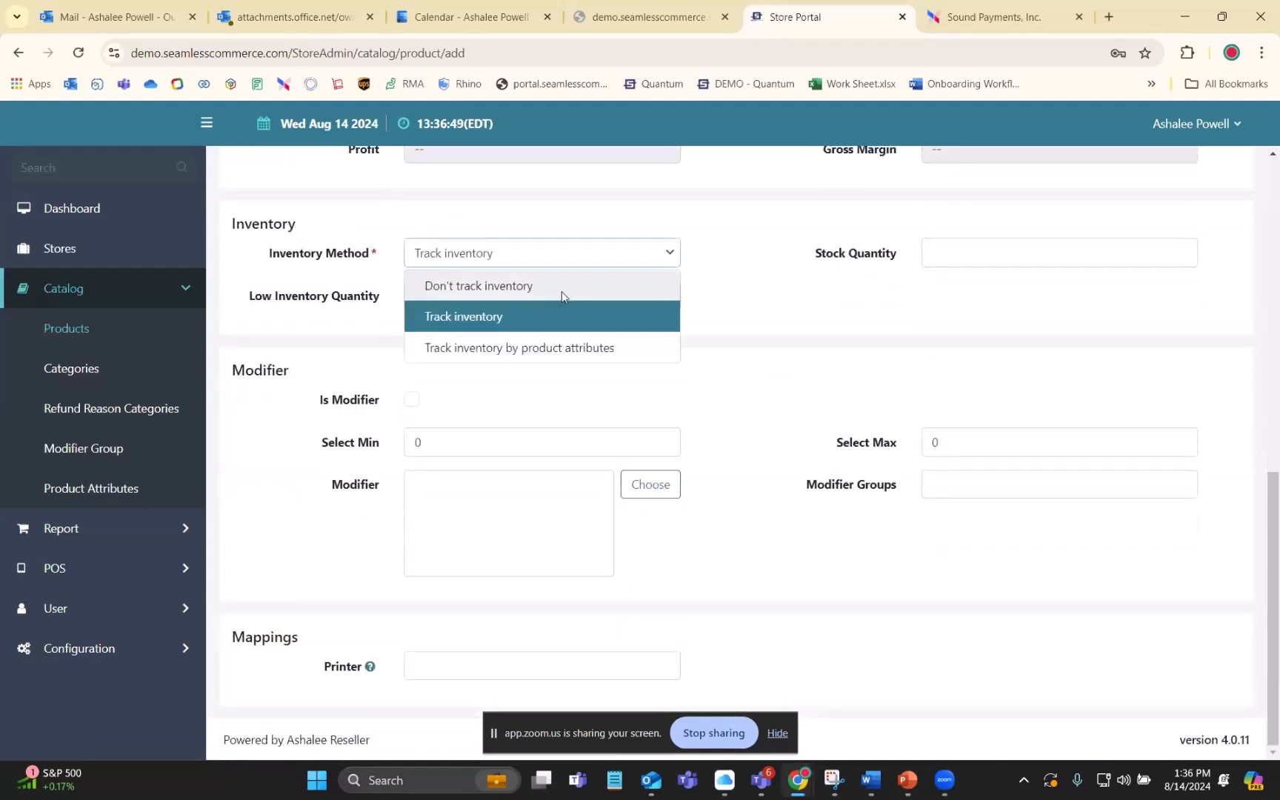
click(465, 350)
scroll(737, 354, up, 2)
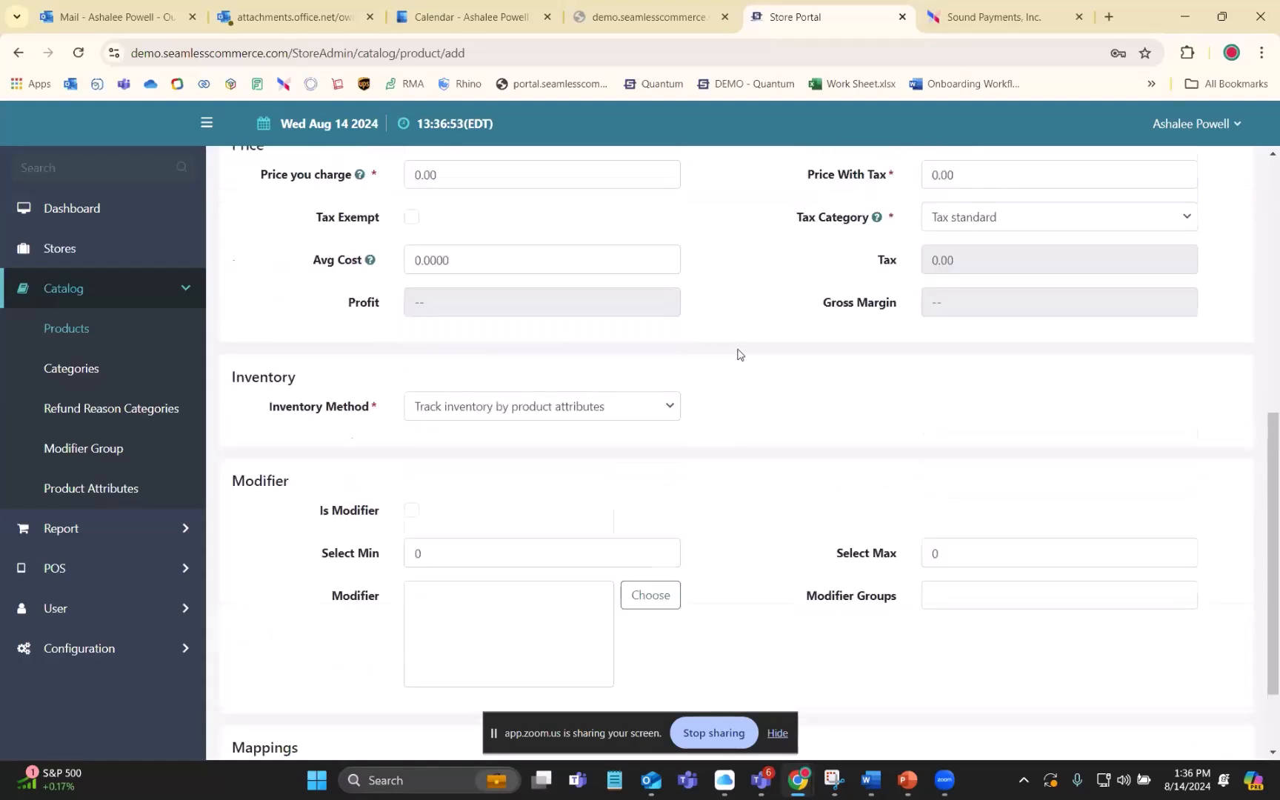
scroll(737, 354, down, 1)
click(656, 385)
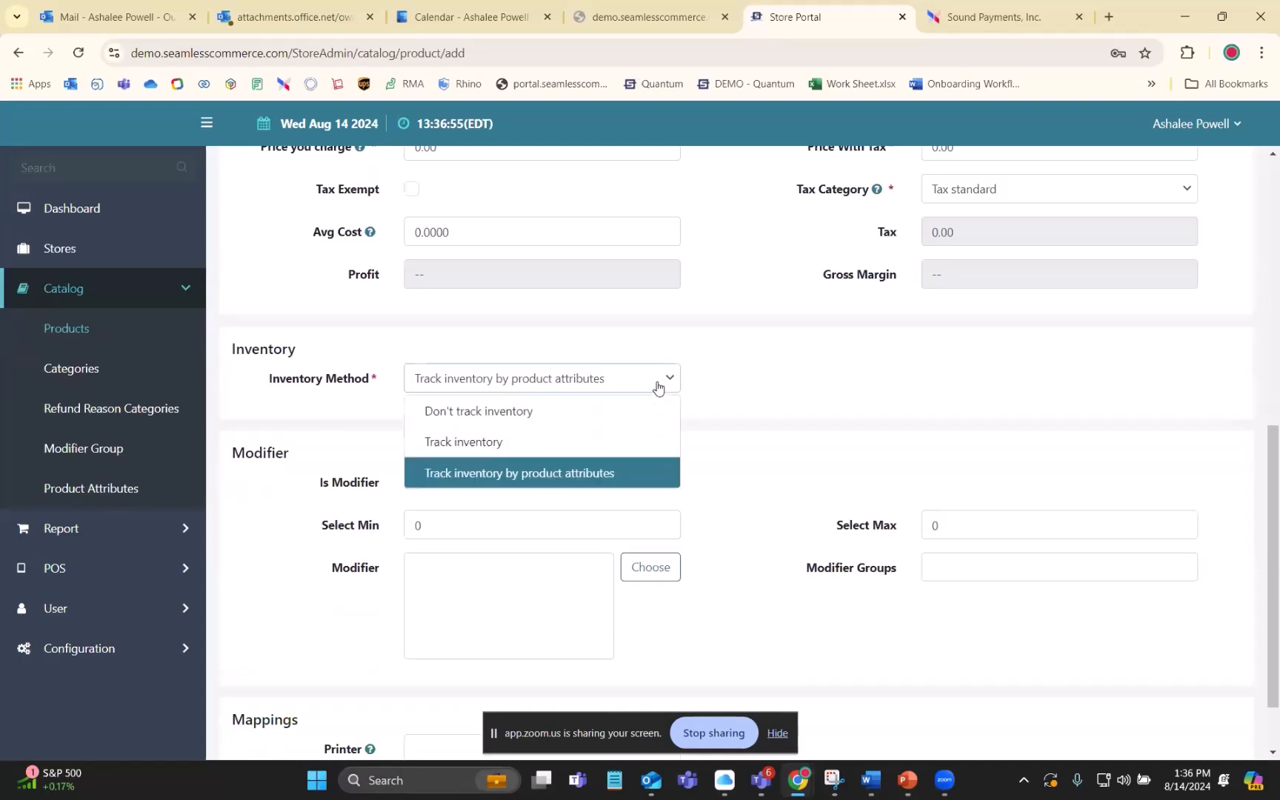
click(483, 412)
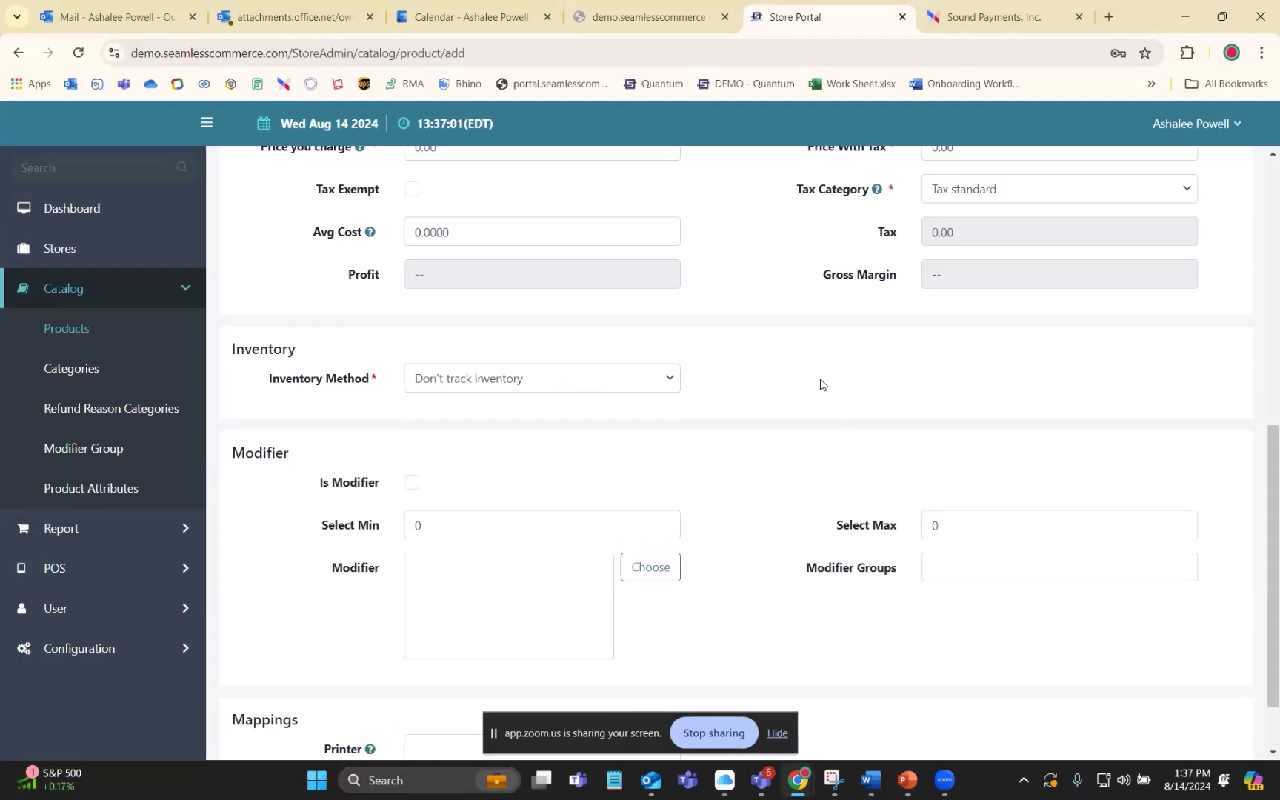
- Try marking the new product as a modifier, clear that option, and check the modifier chooser without adding any items
scroll(821, 384, down, 2)
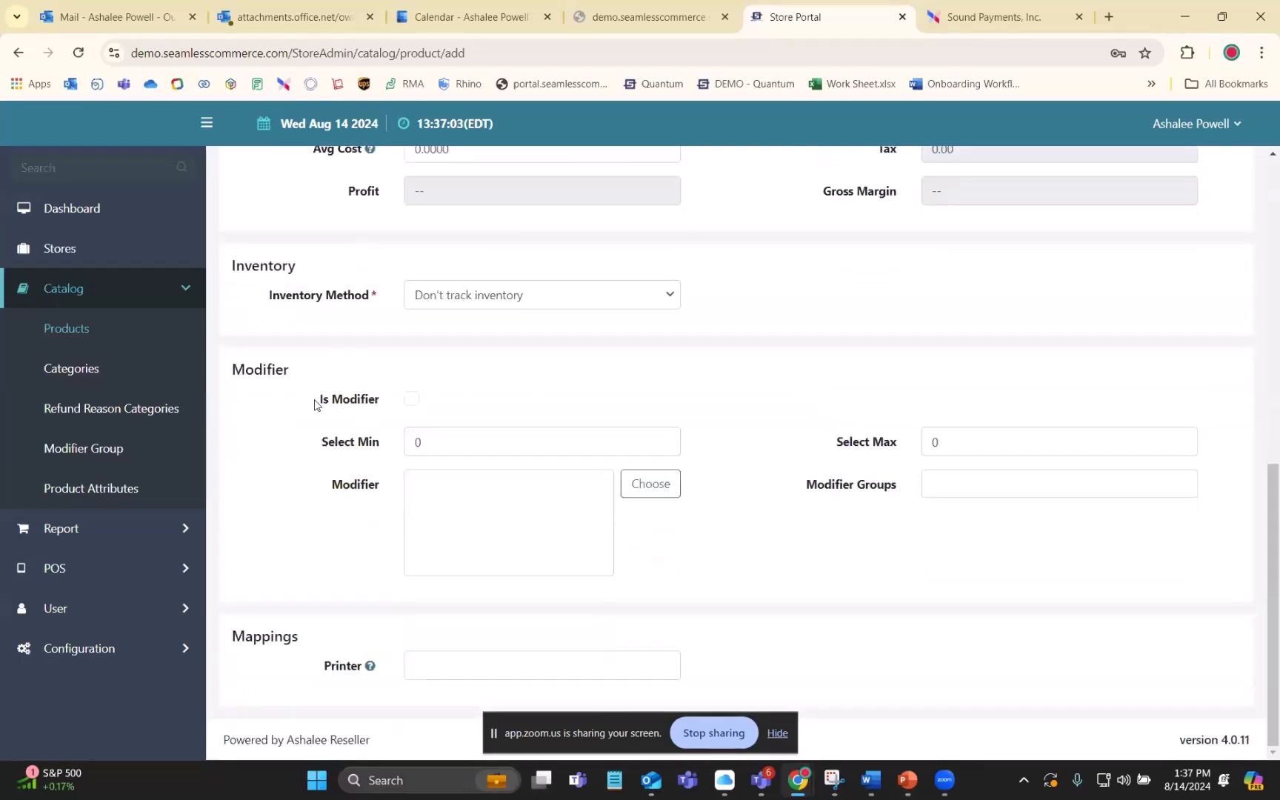
drag(234, 369, 474, 380)
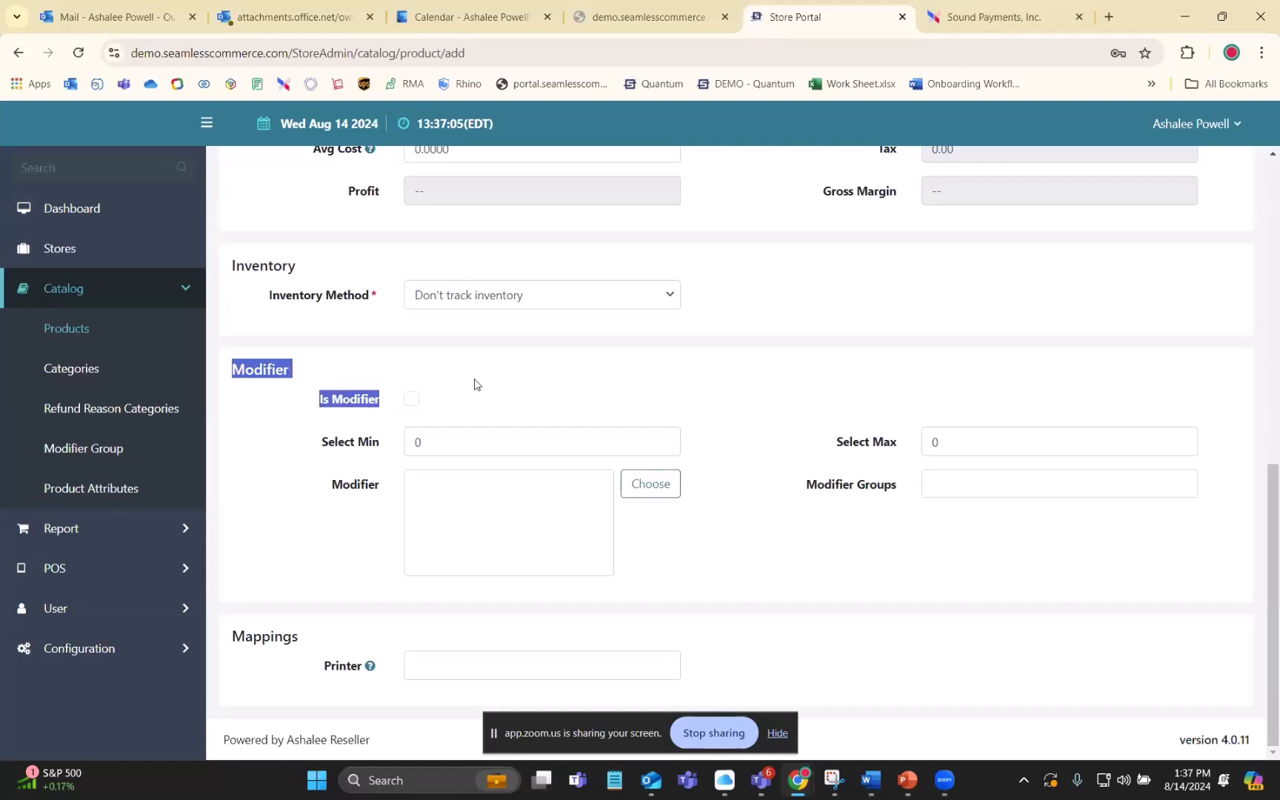
click(741, 377)
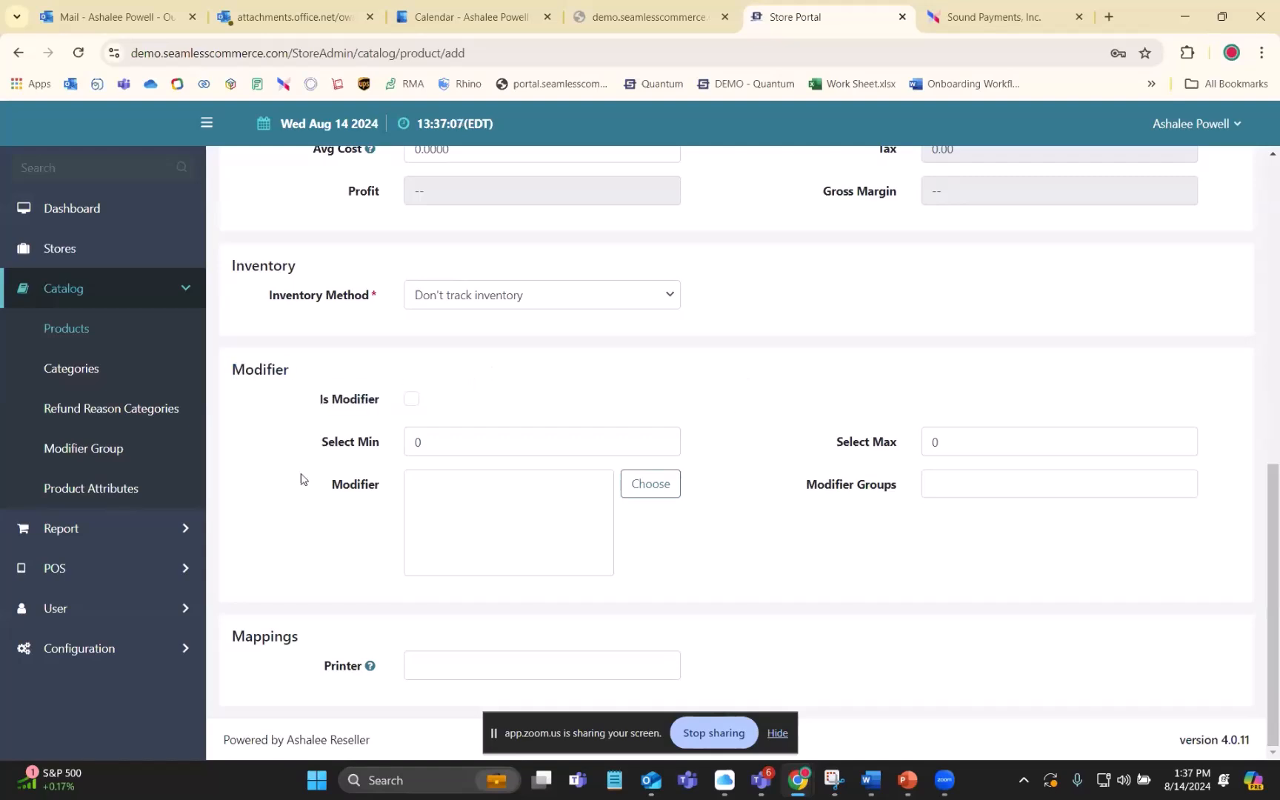
click(411, 401)
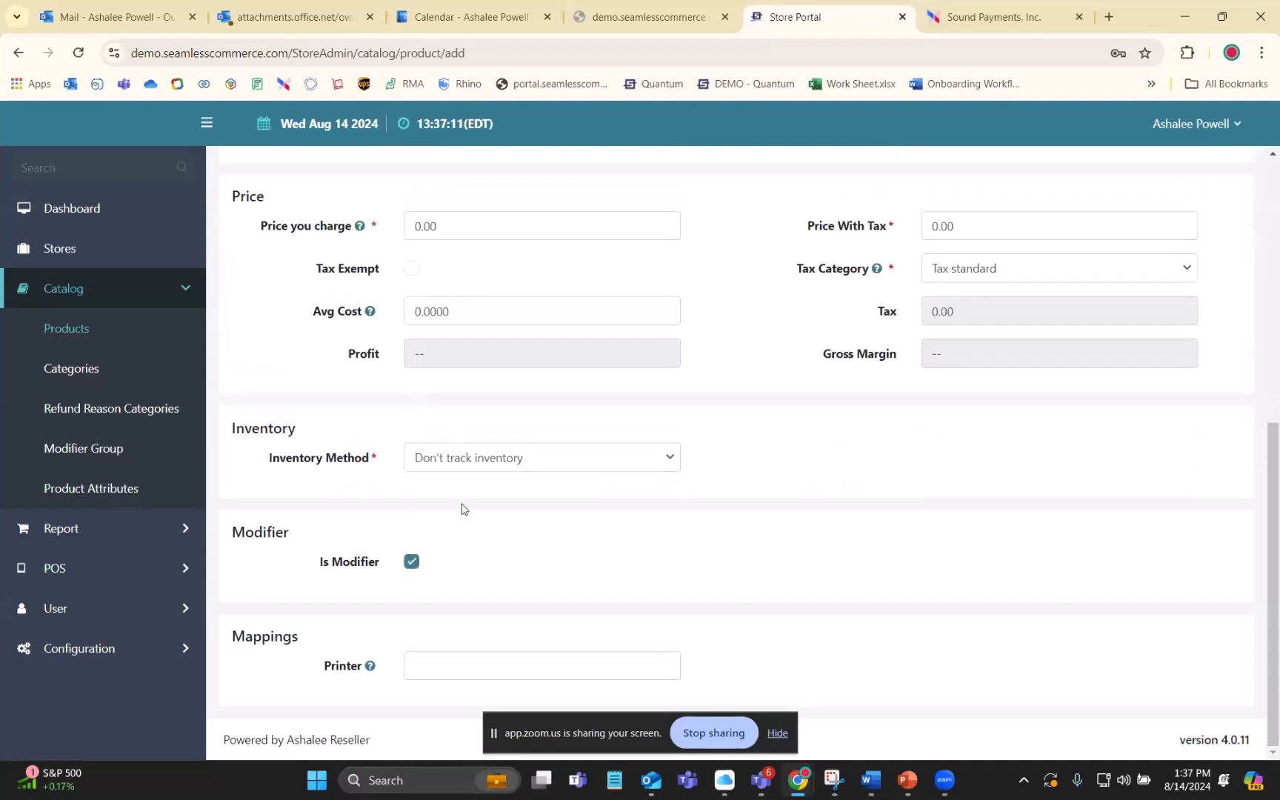
click(412, 561)
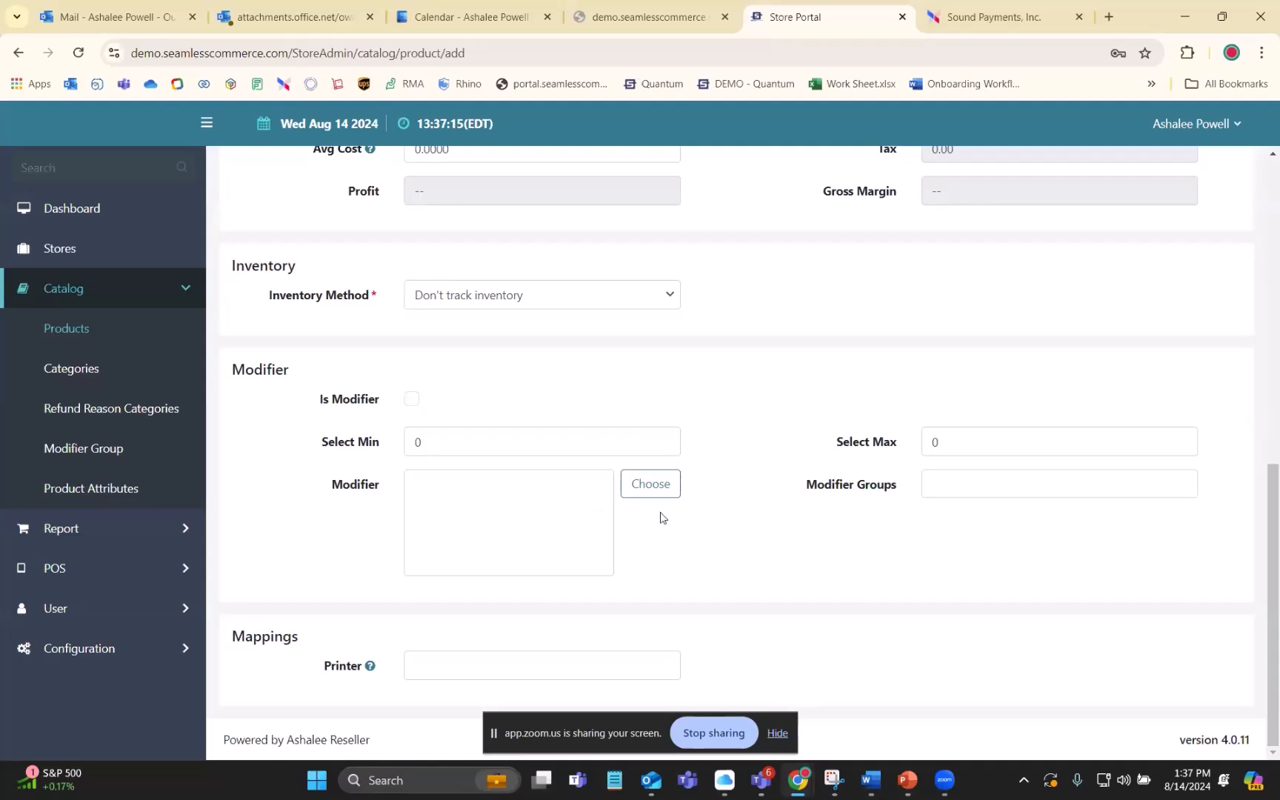
click(667, 491)
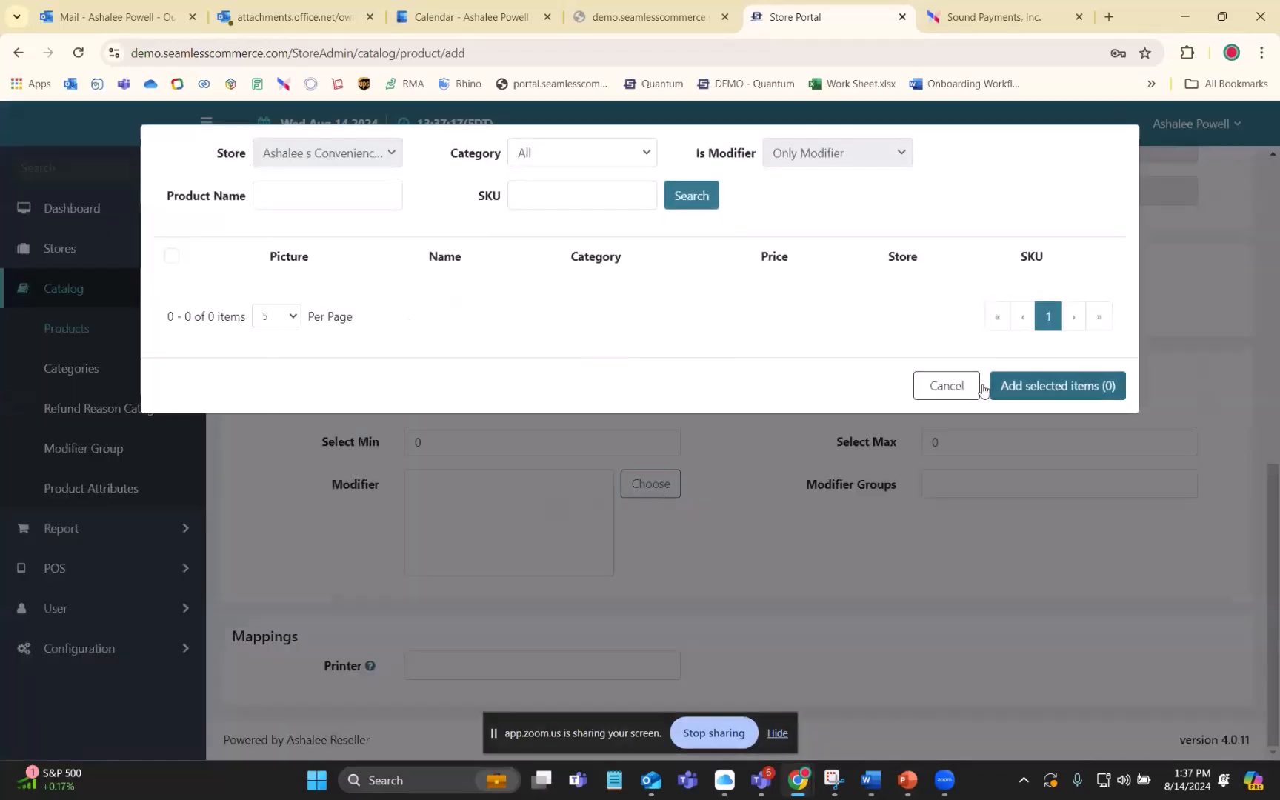
click(952, 384)
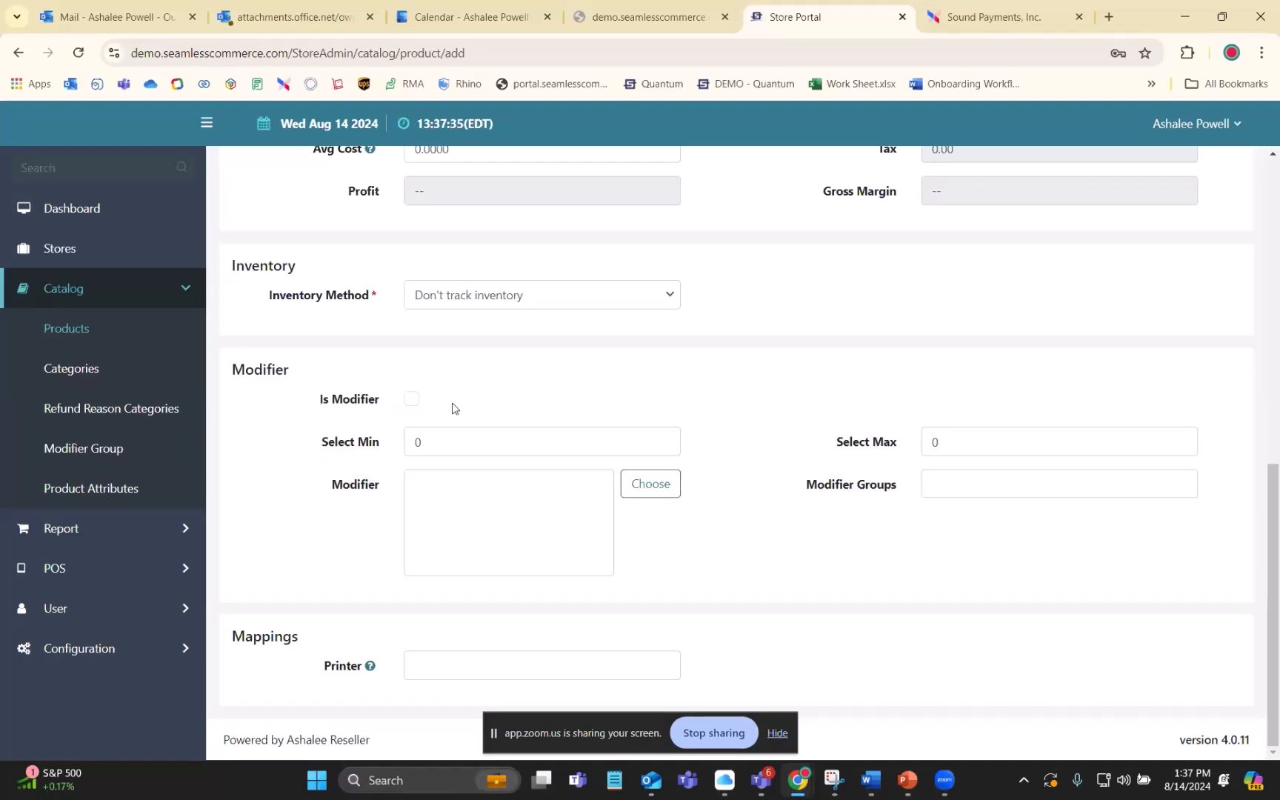
- Switch the Is Modifier option on and off again to compare the product's modifier fields
click(410, 401)
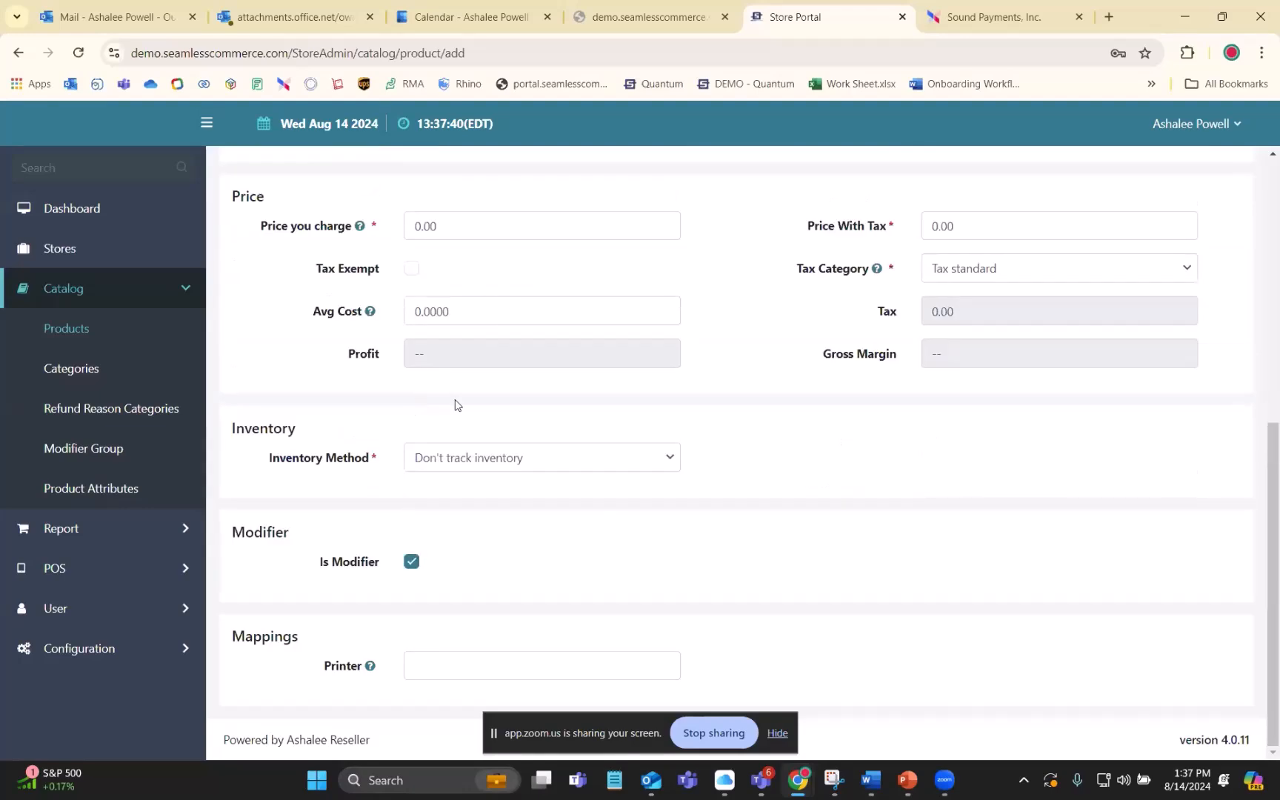
click(411, 563)
scroll(474, 393, up, 5)
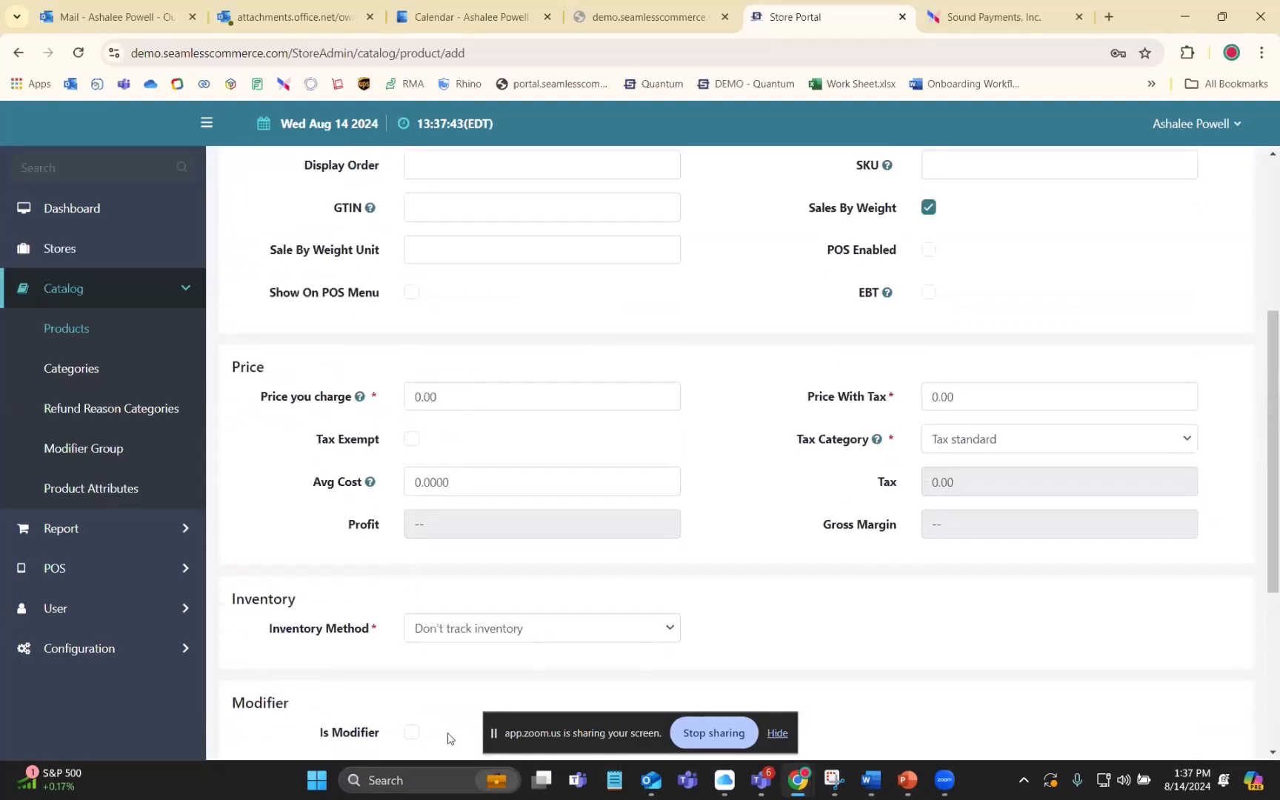
scroll(631, 371, down, 5)
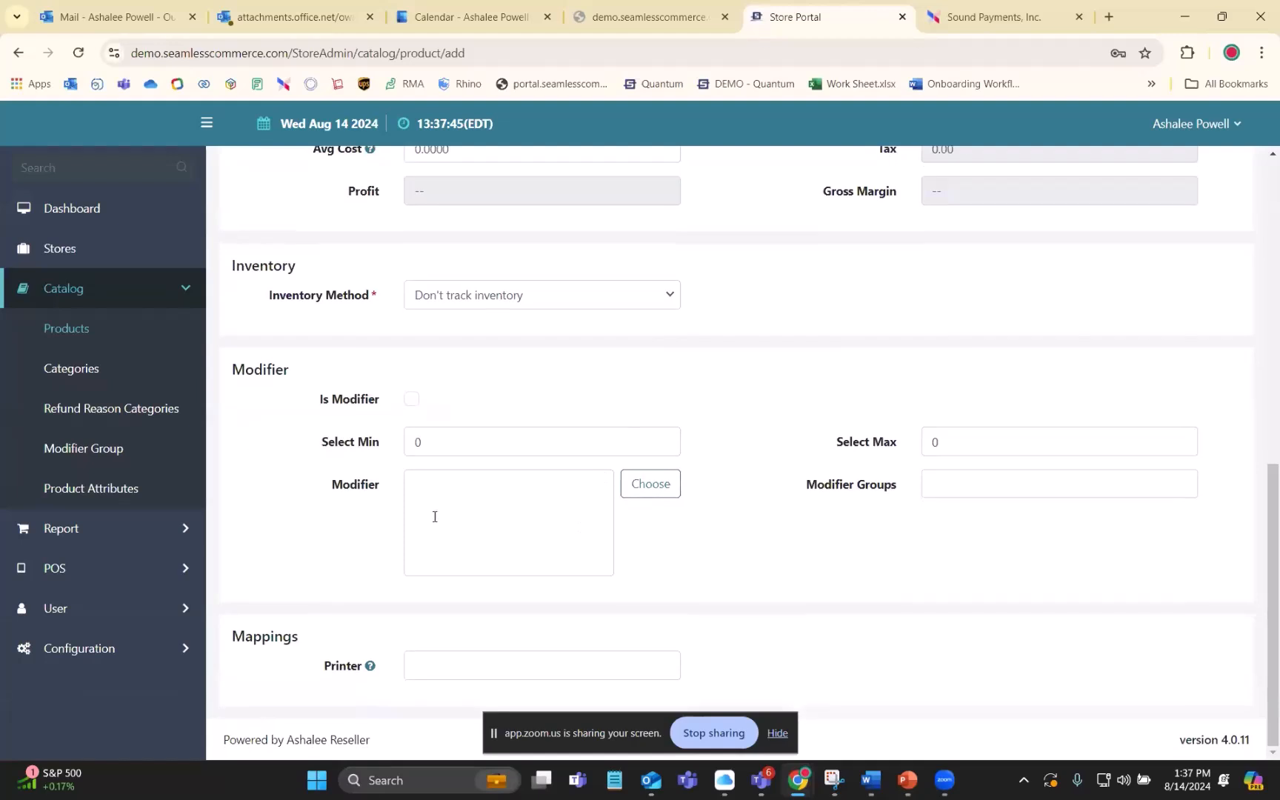
scroll(427, 496, up, 1)
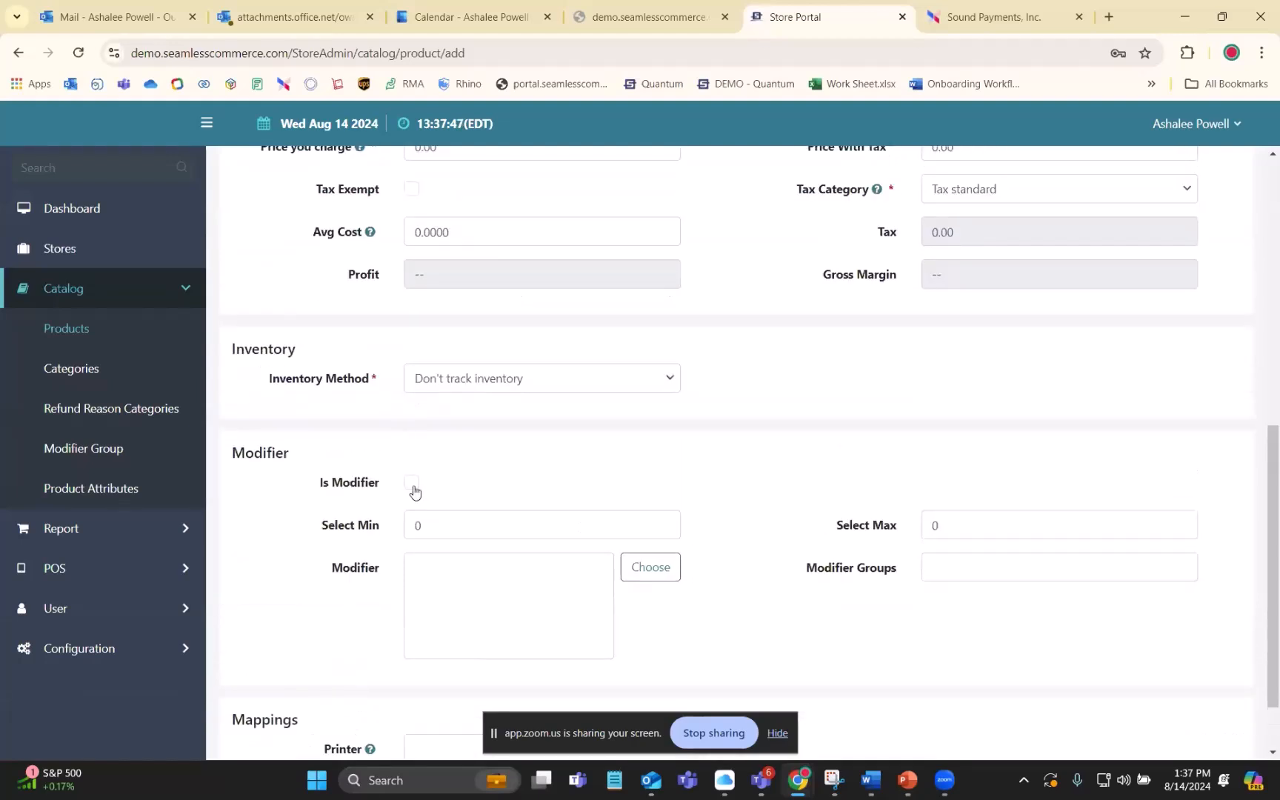
click(414, 485)
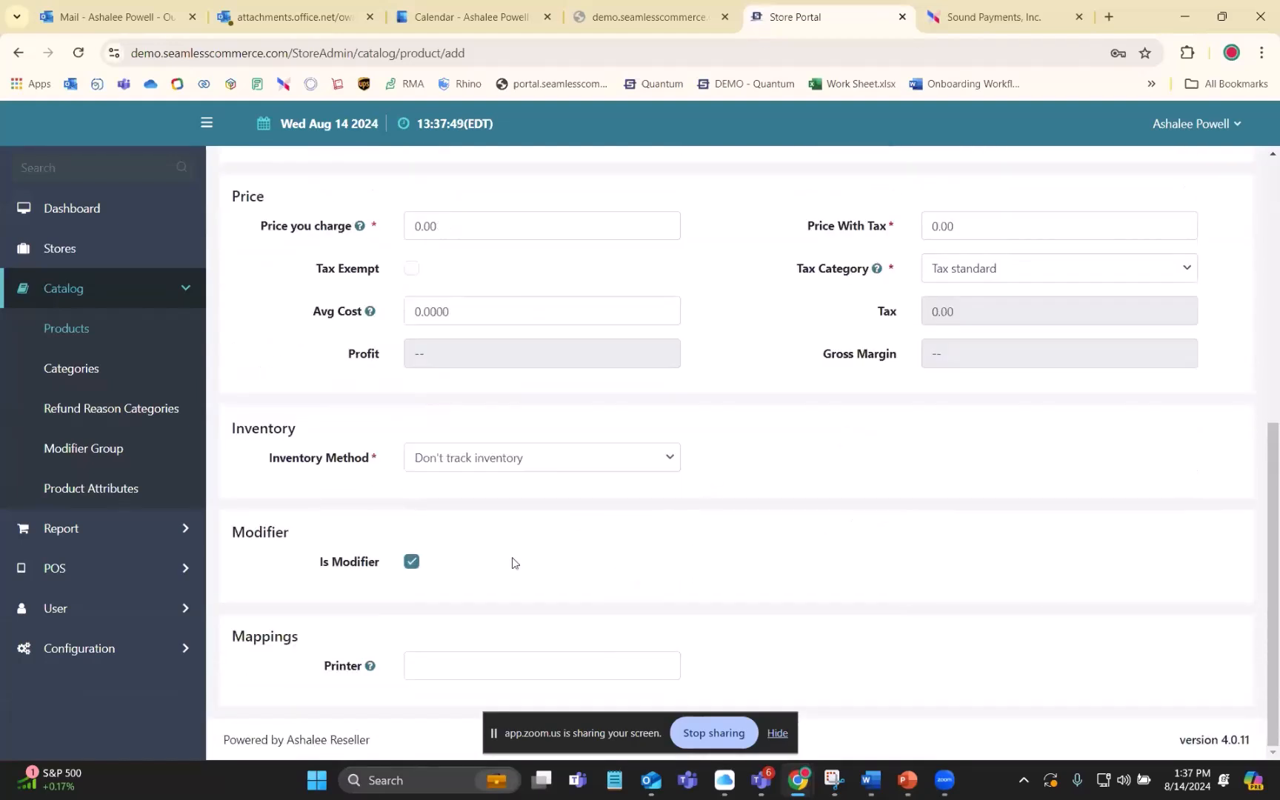
click(411, 561)
- Check the Printer field in the new product's Mappings section
scroll(622, 496, down, 3)
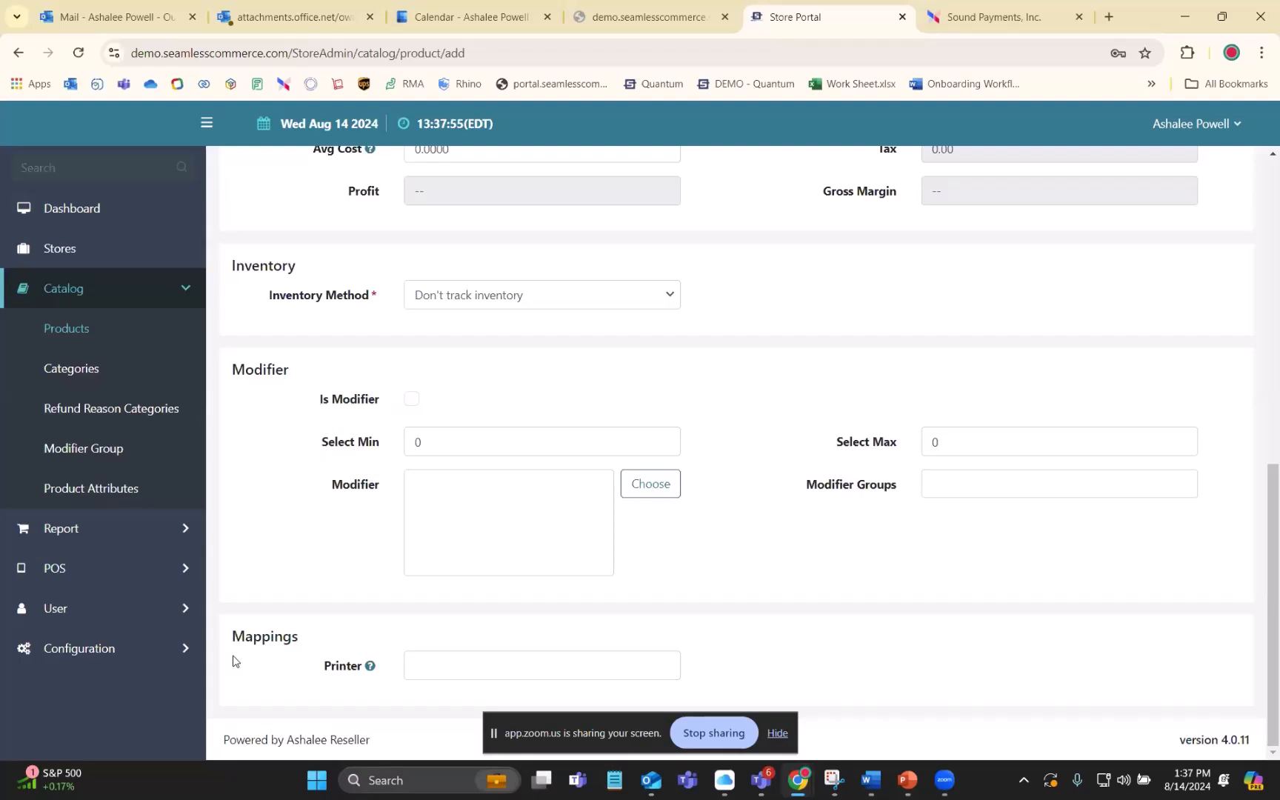
click(476, 669)
click(858, 616)
click(430, 666)
click(803, 626)
- Review the new product form from General Information to Mappings and return to the product list without saving
scroll(841, 622, up, 12)
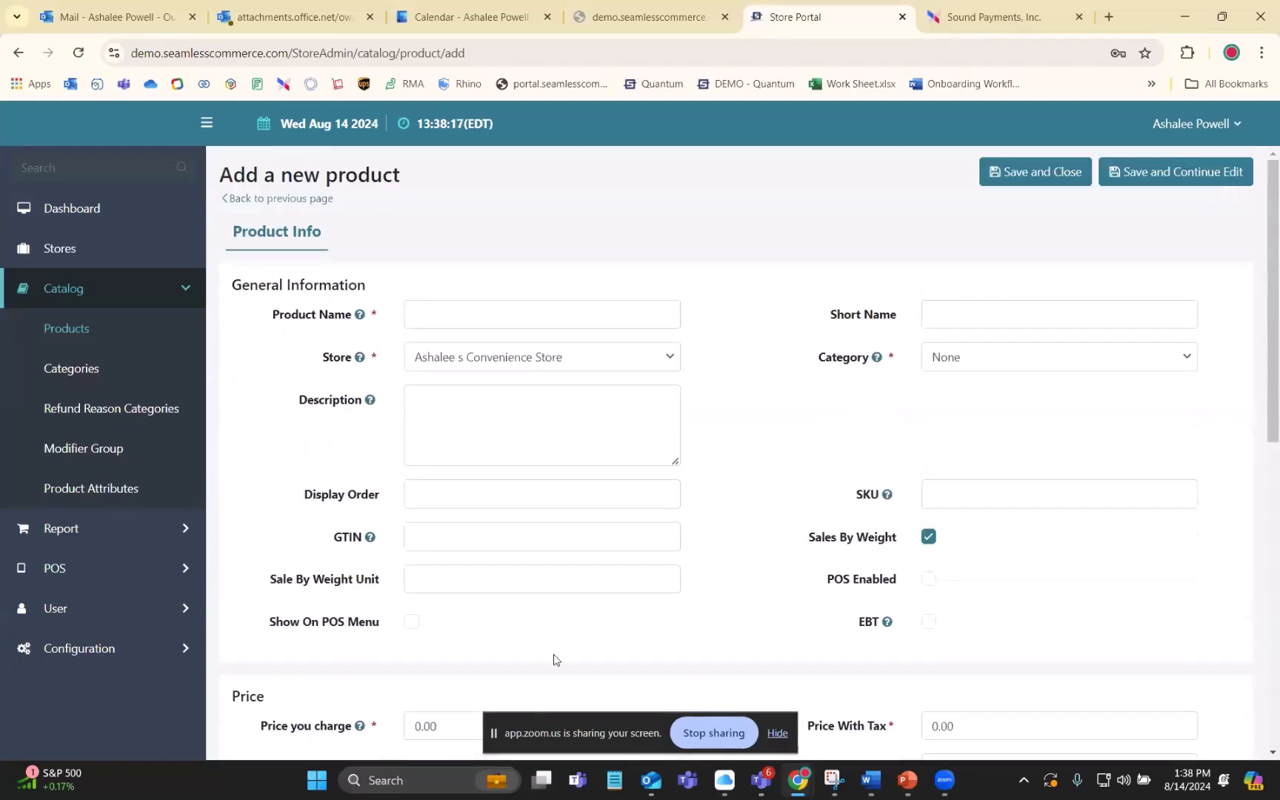
scroll(756, 571, down, 3)
scroll(569, 434, up, 3)
scroll(1015, 485, down, 8)
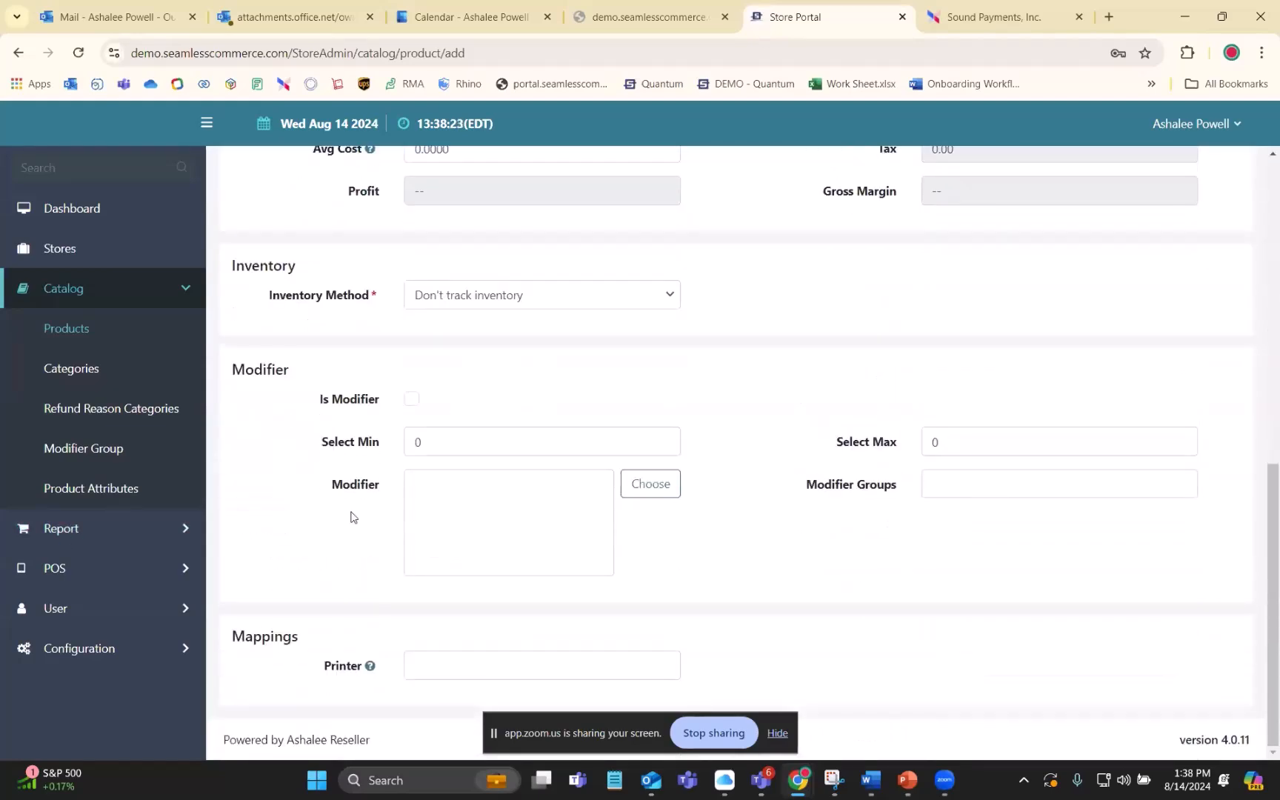
scroll(745, 543, up, 8)
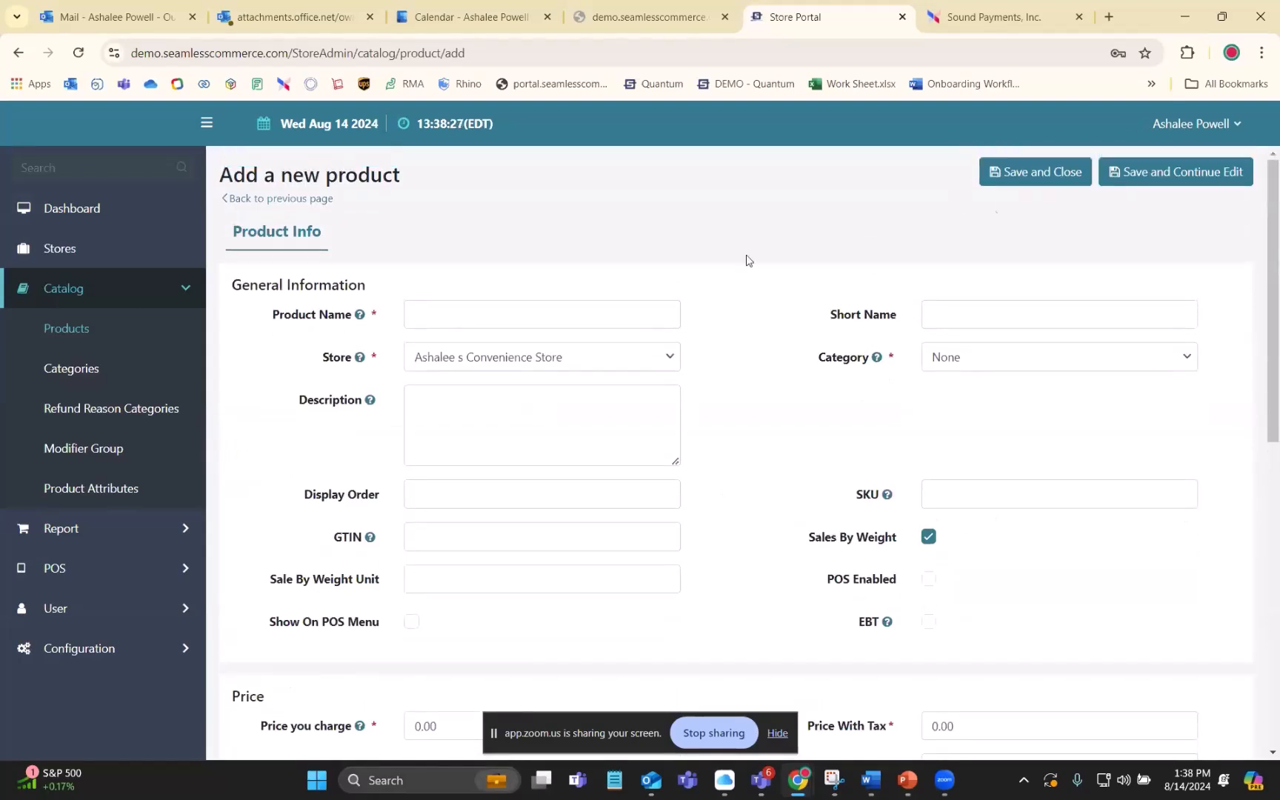
click(276, 200)
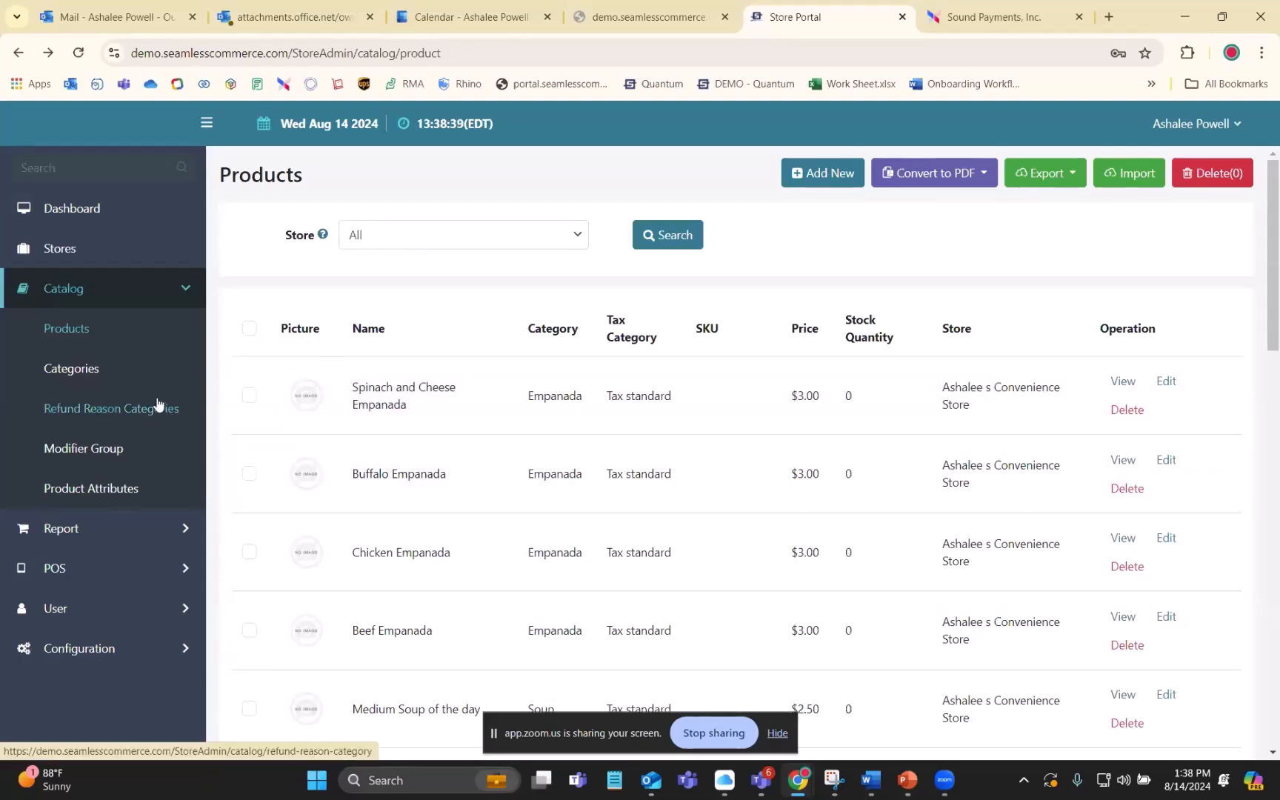
- Open the refund reason categories and filter them by the convenience store, with Enable set to All
click(65, 401)
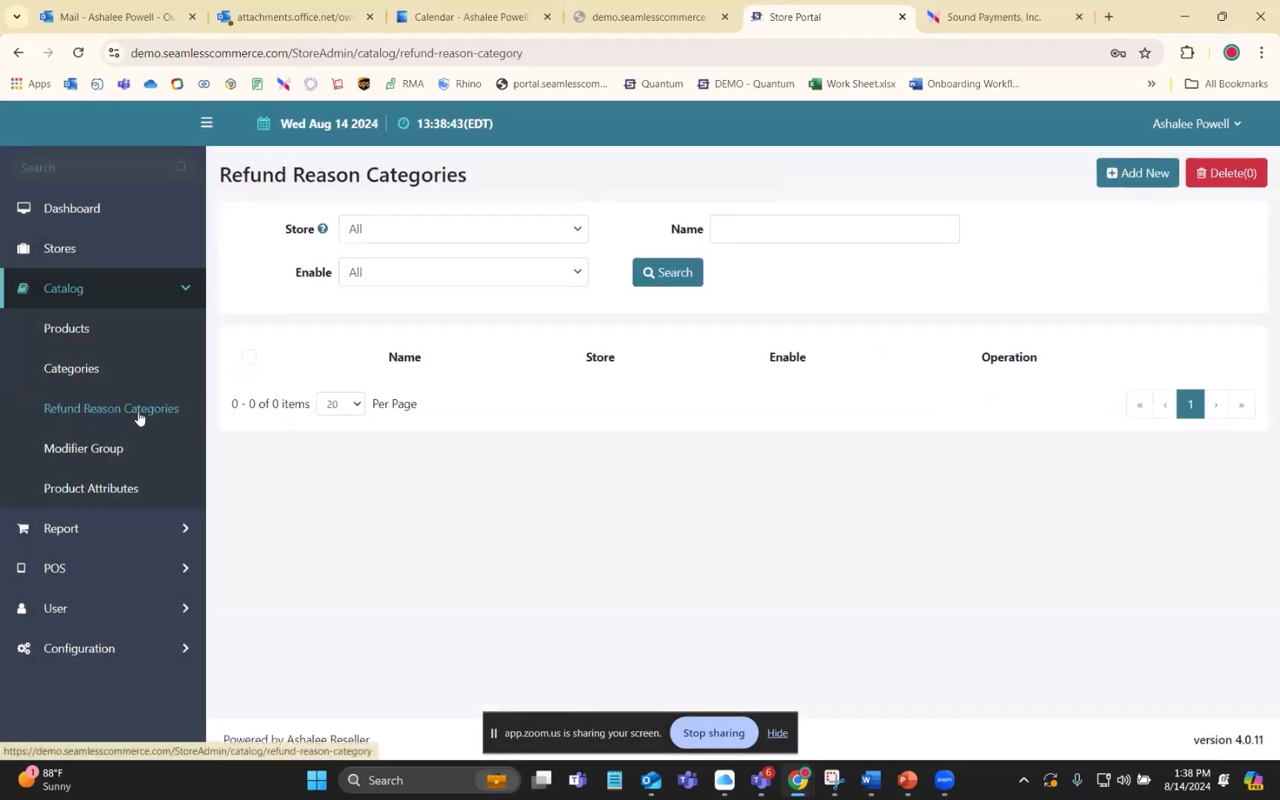
click(474, 229)
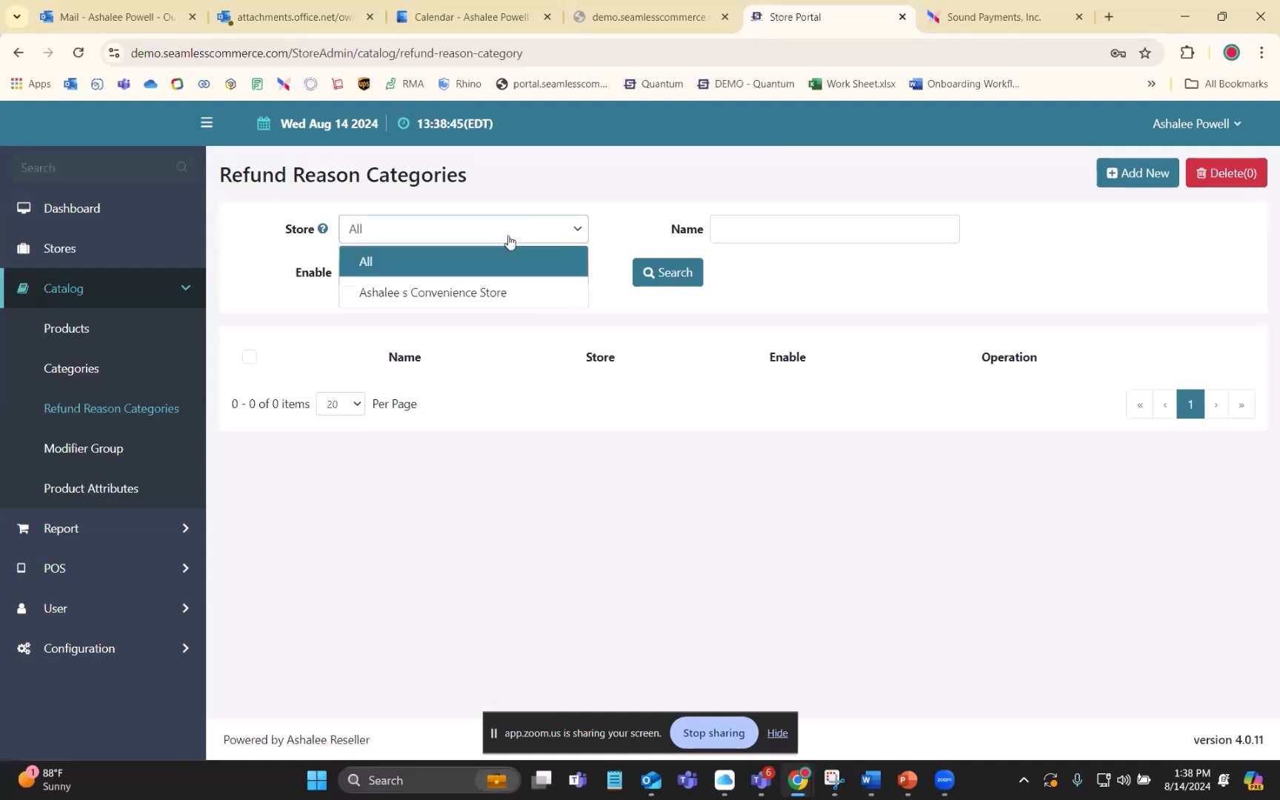
click(271, 251)
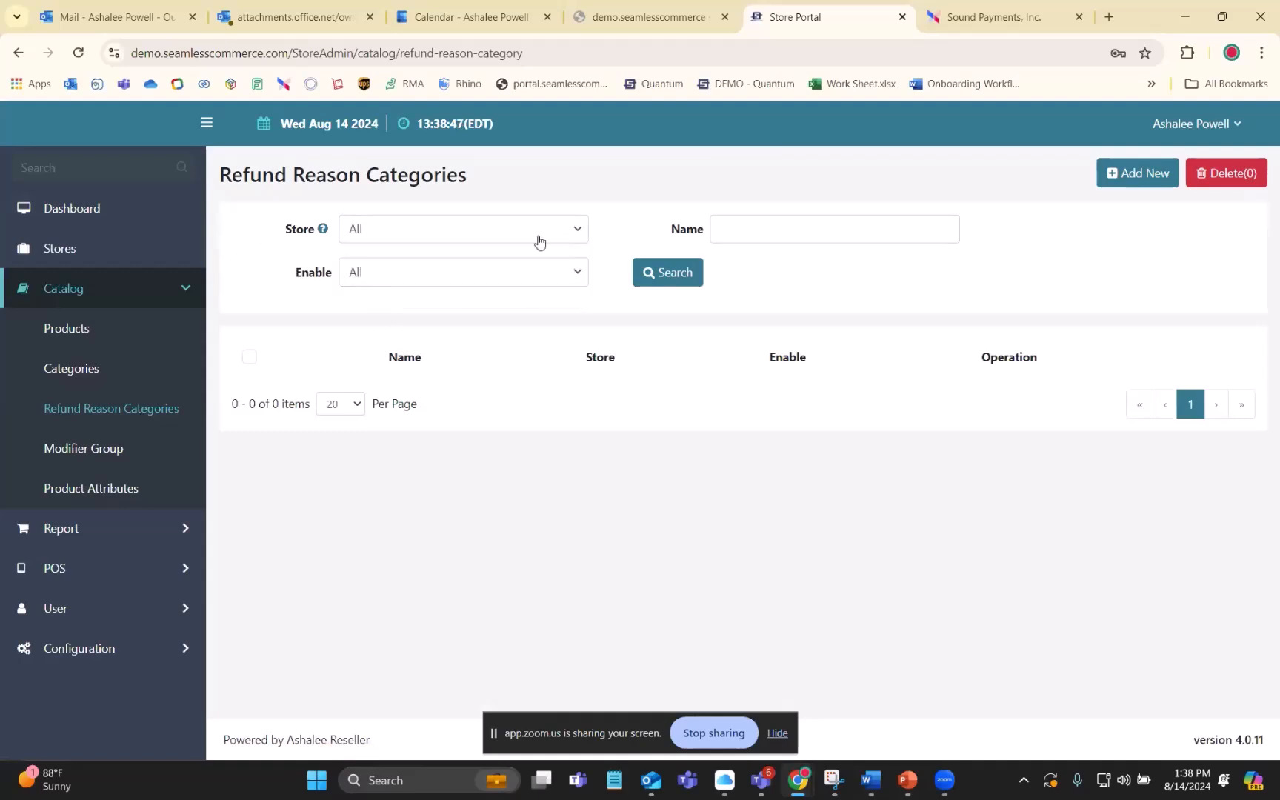
click(571, 239)
click(438, 294)
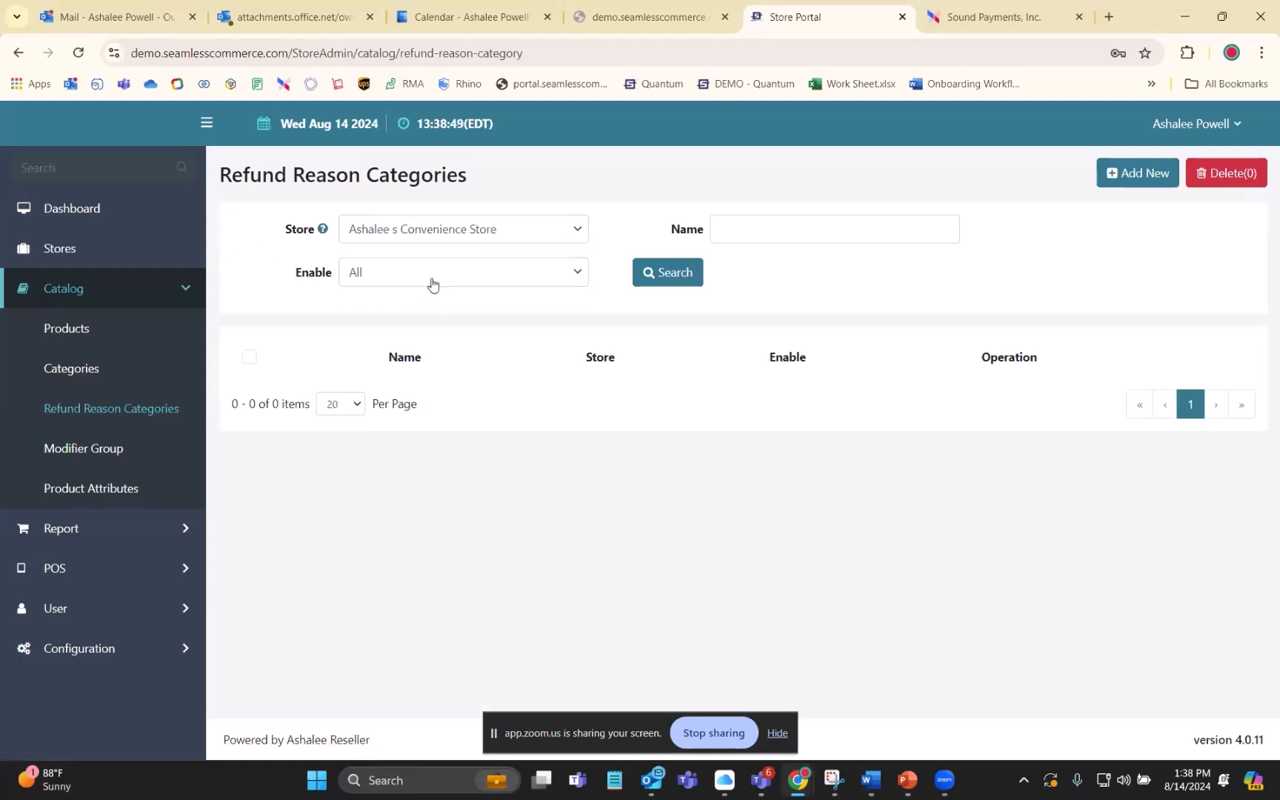
click(426, 287)
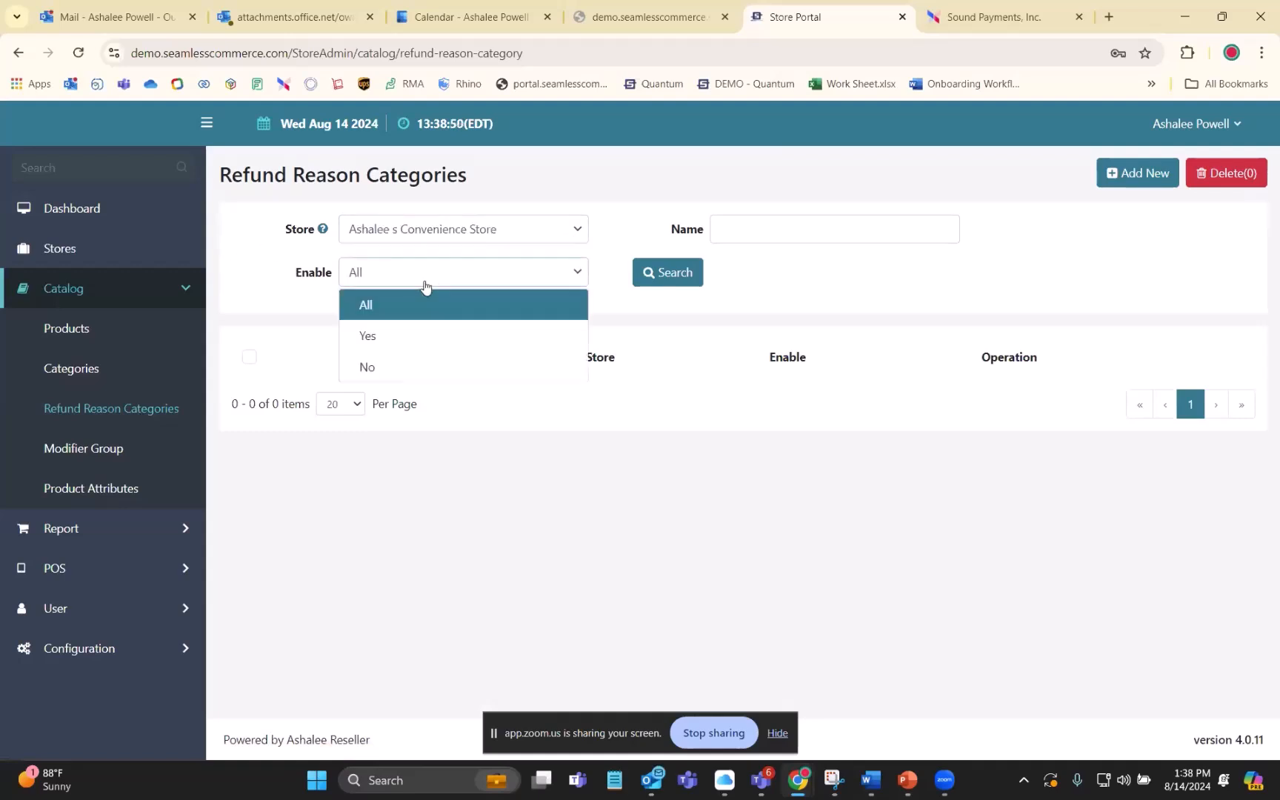
click(363, 308)
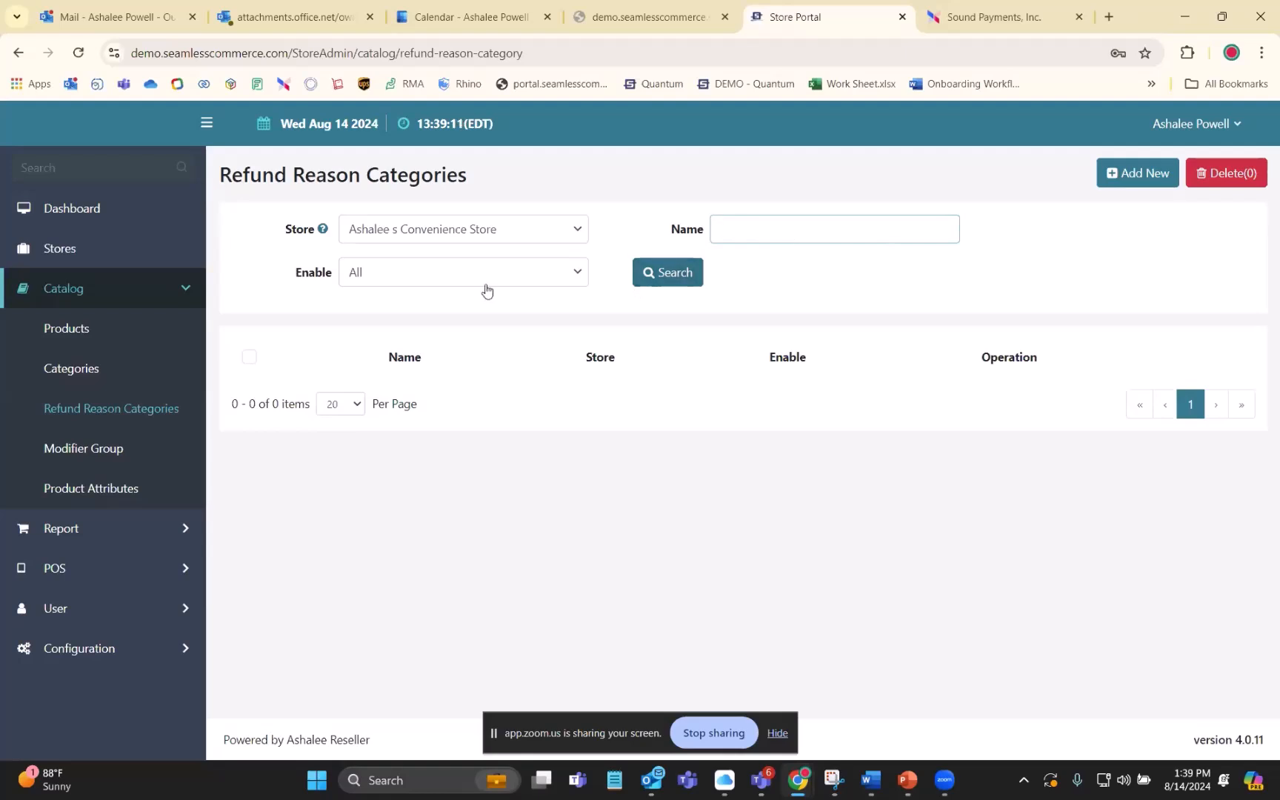
- Try deleting refund reason categories with none selected and dismiss the message
click(408, 547)
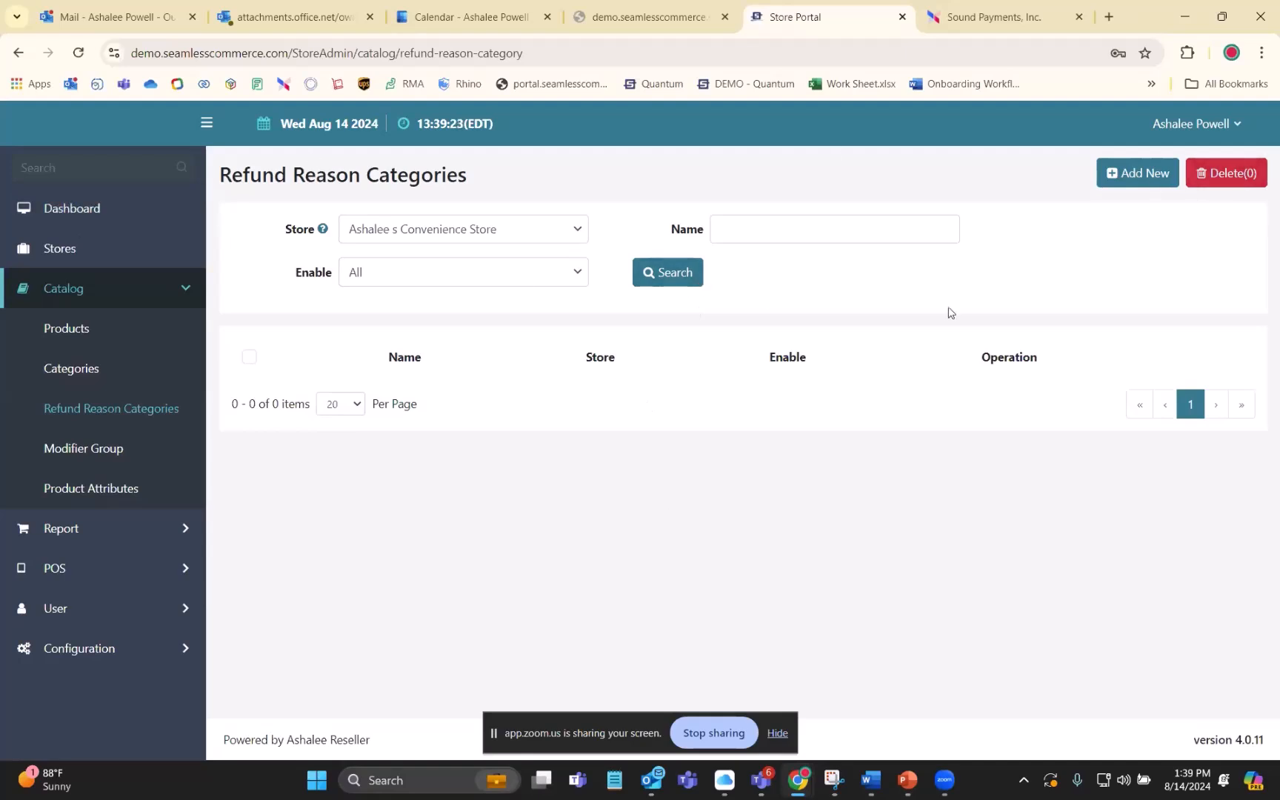
click(1213, 175)
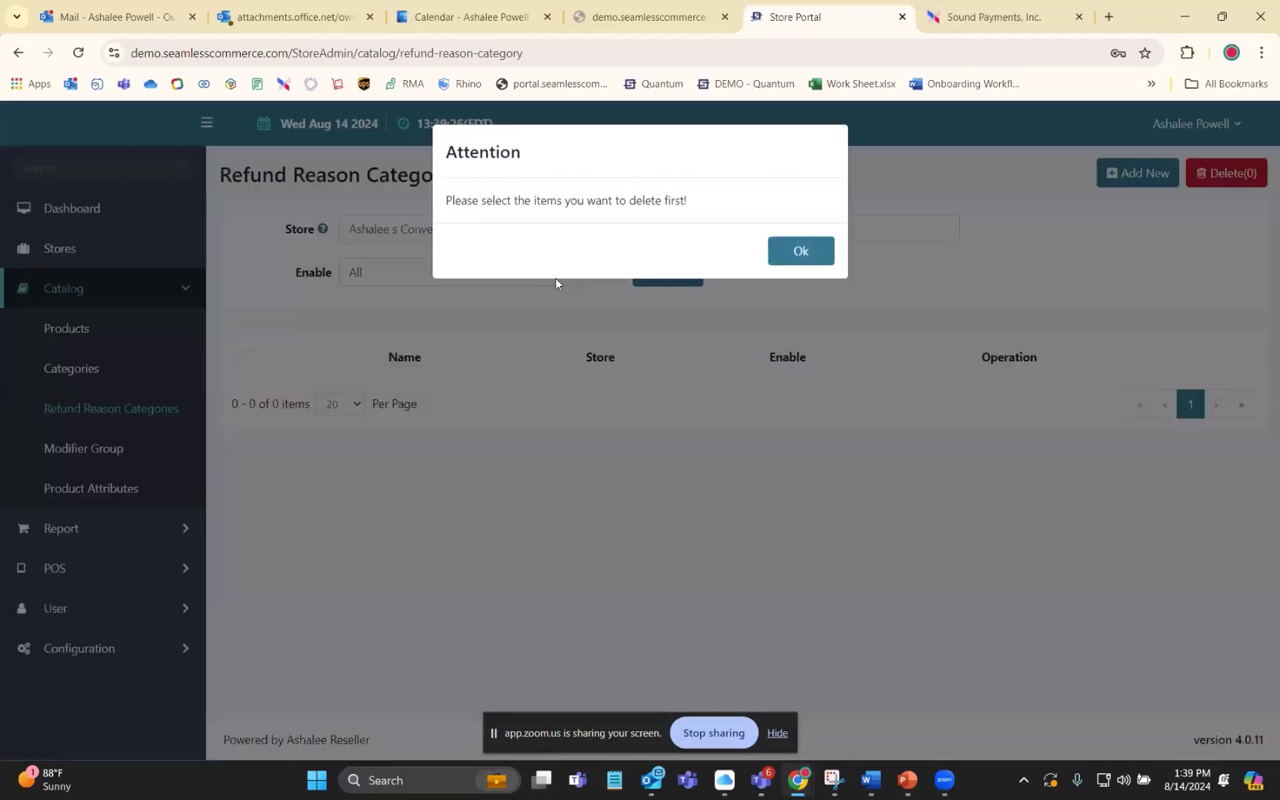
click(780, 252)
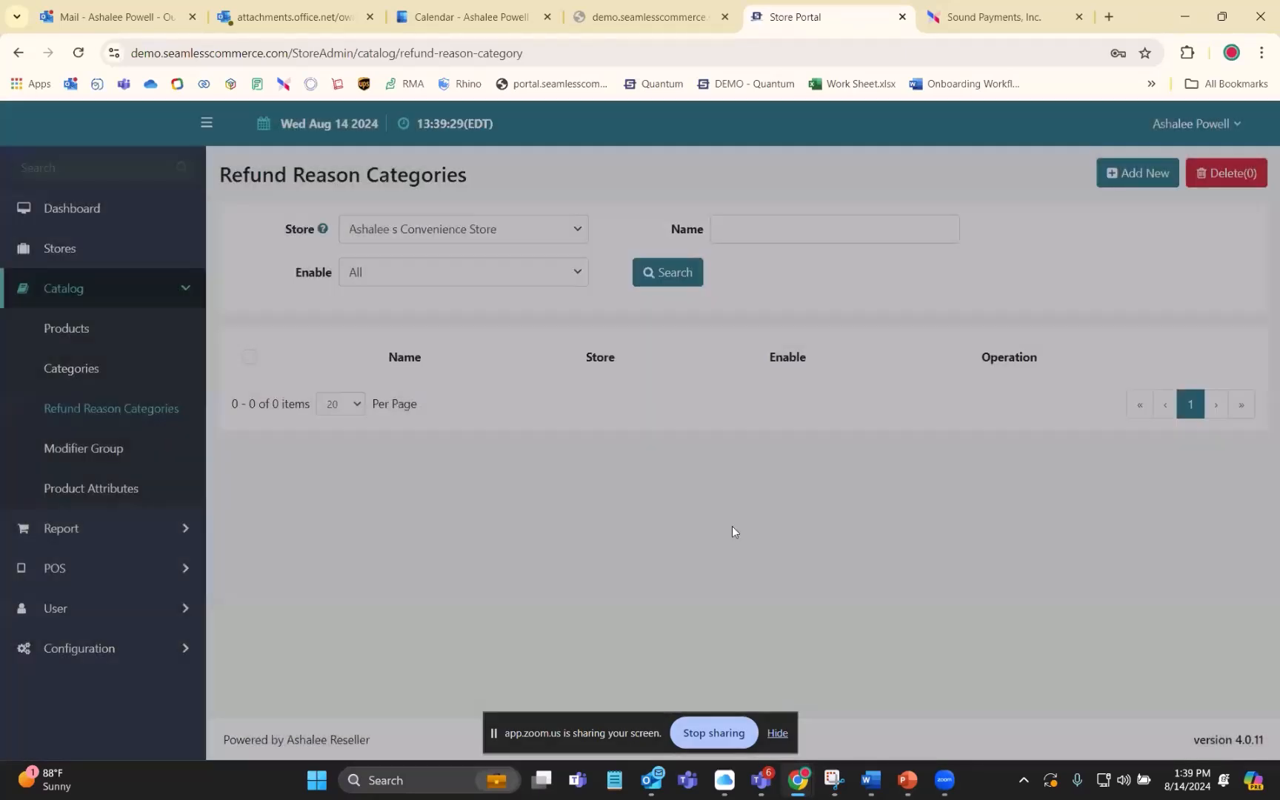
- Open the modifier groups and set their Store filter to the convenience store
click(60, 454)
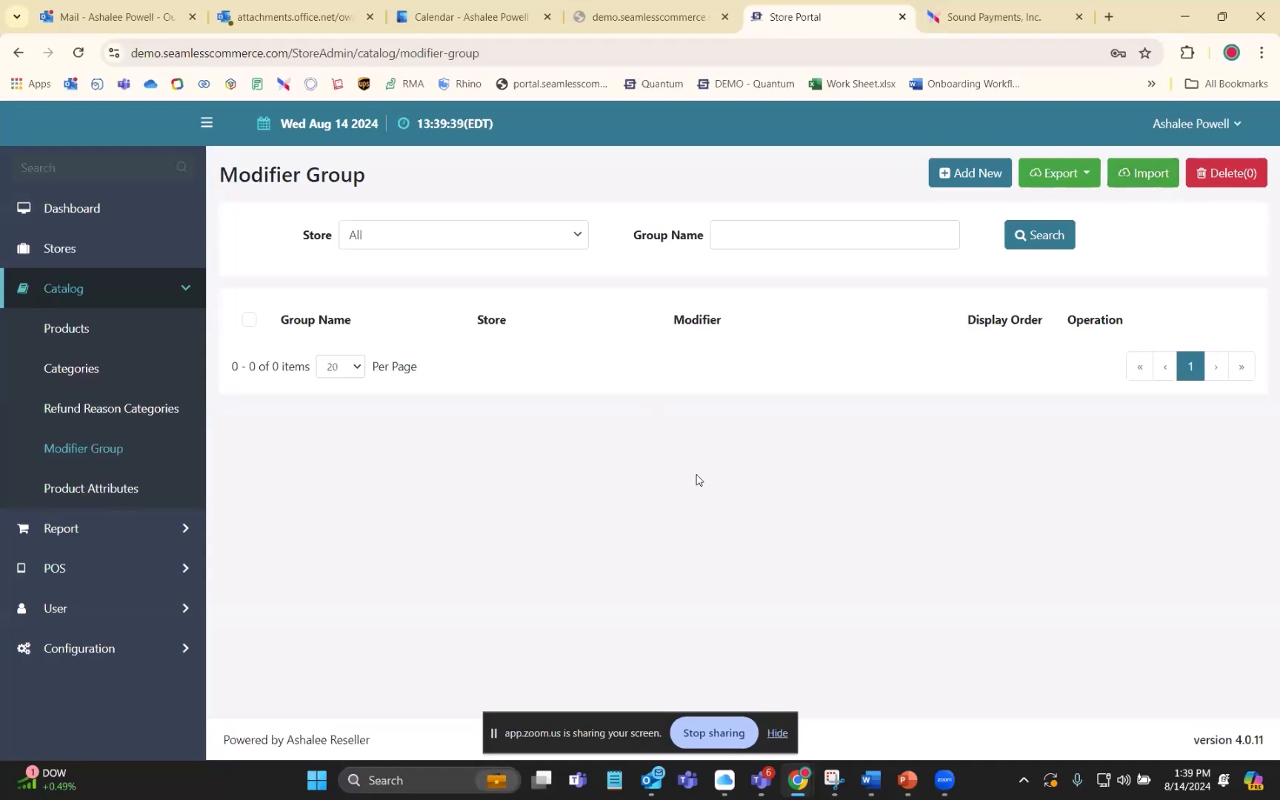
click(541, 235)
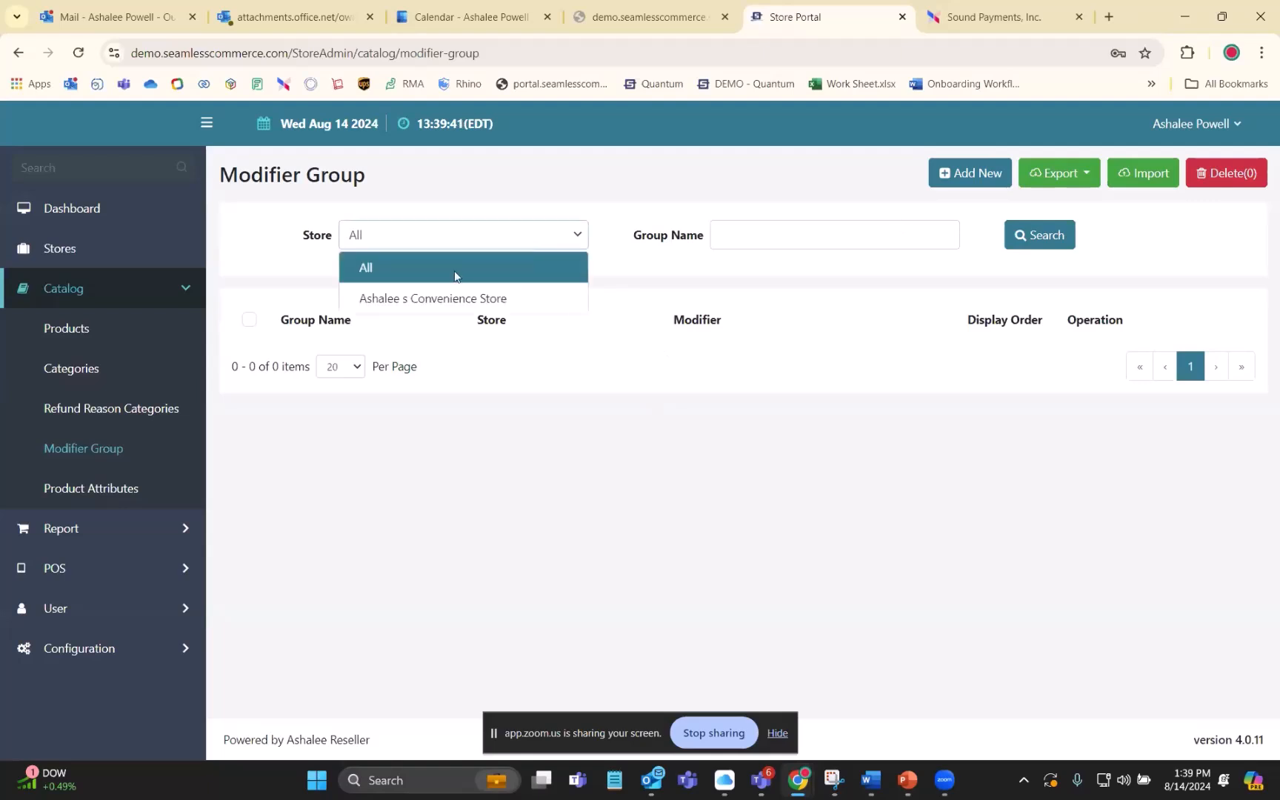
click(417, 294)
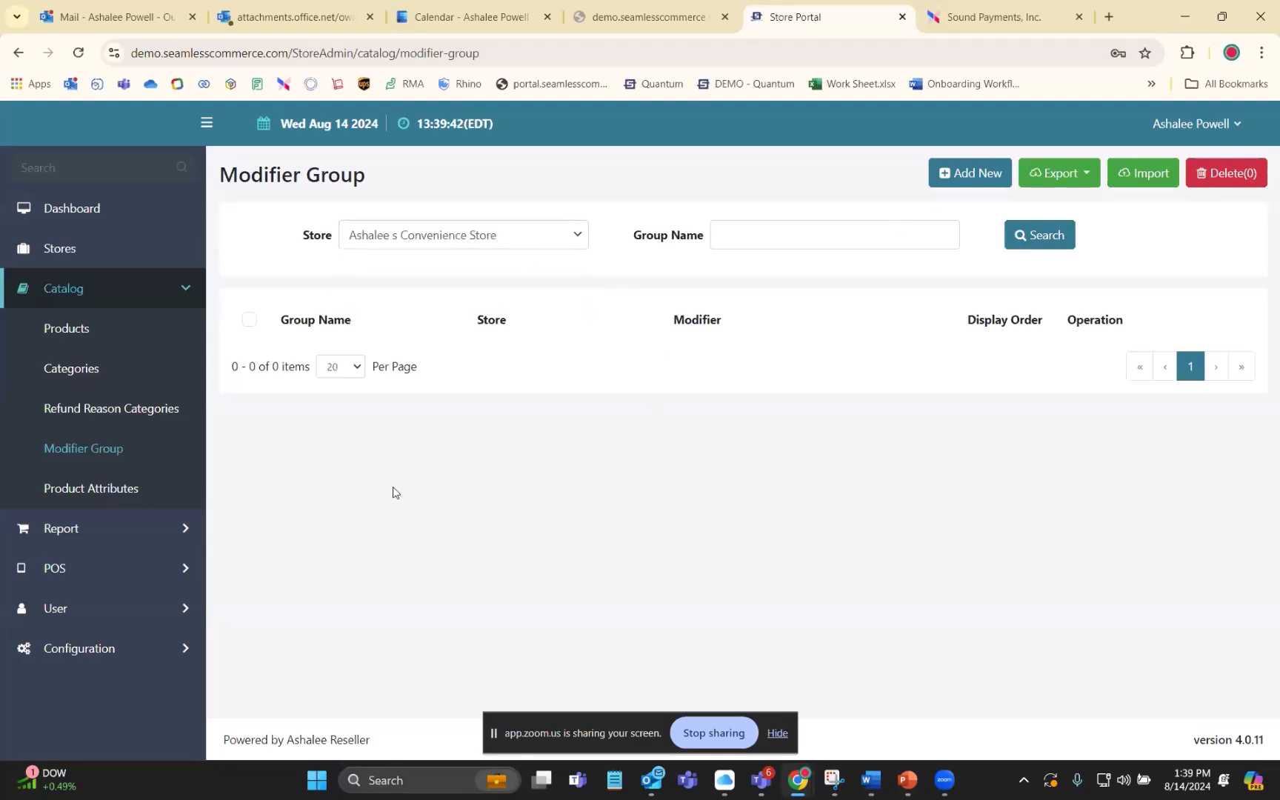
- Start a new modifier group and check the name suggestions for its Group Name field
click(976, 174)
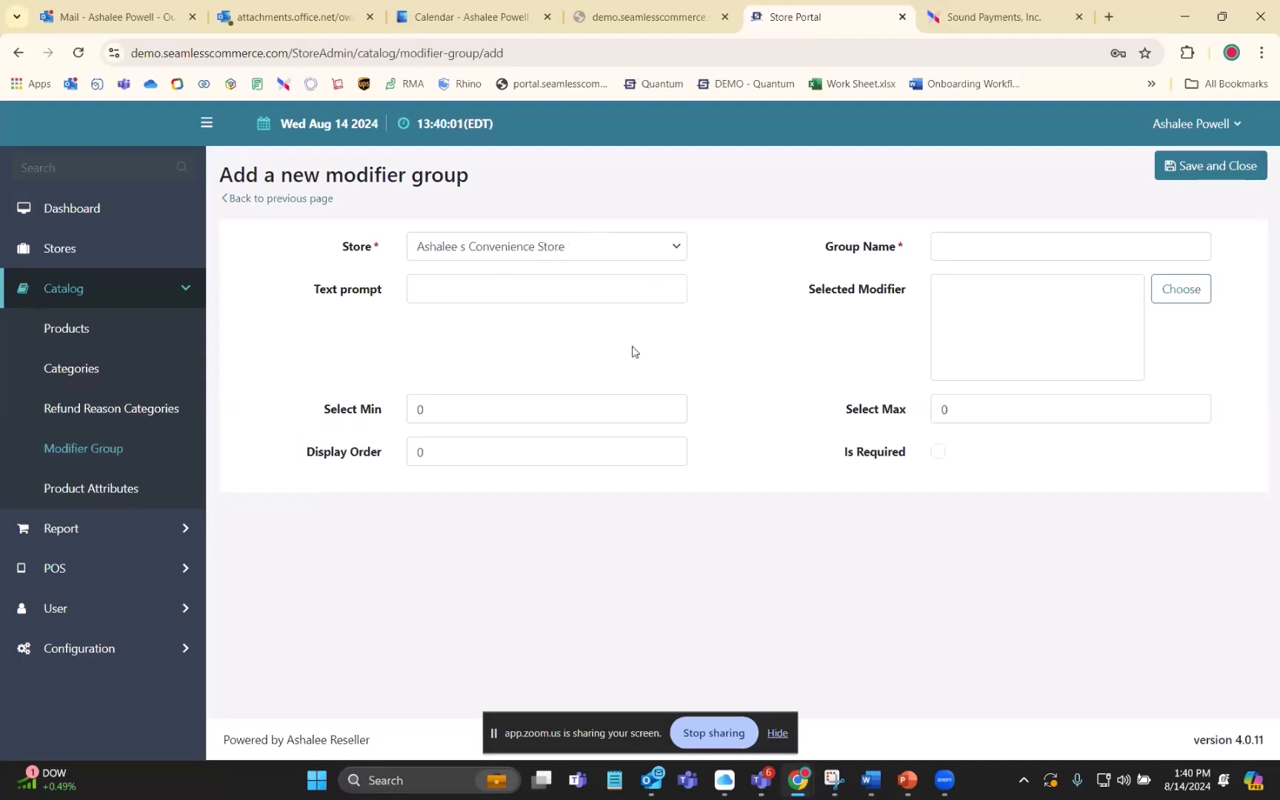
click(1010, 240)
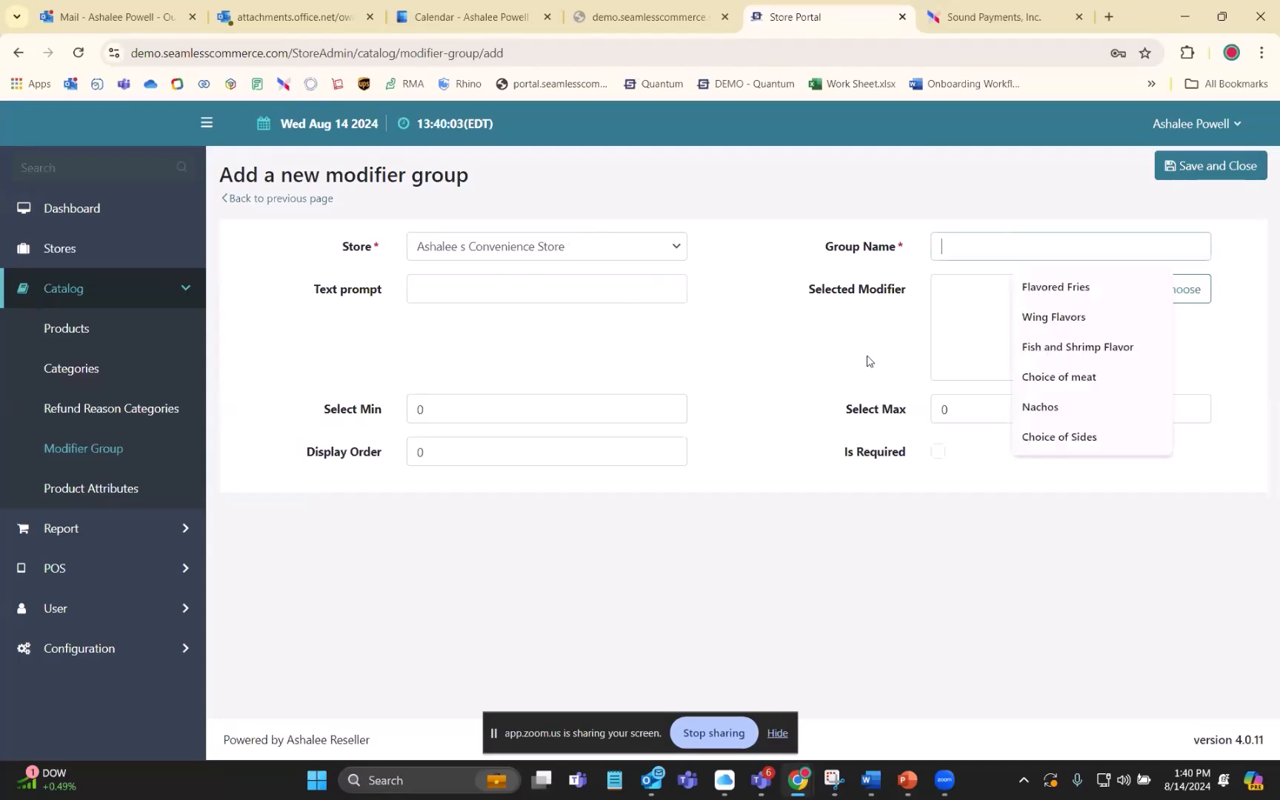
click(791, 328)
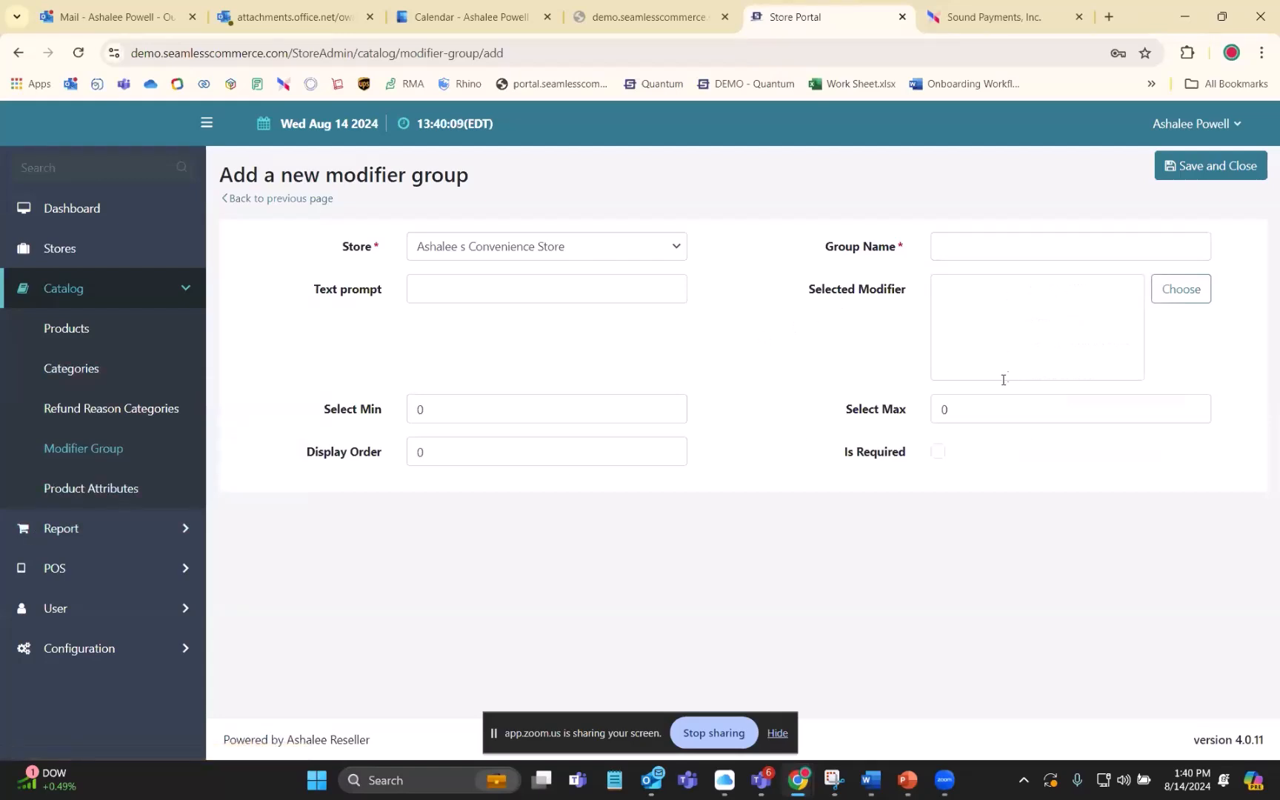
- View the modifier group's modifier chooser without adding items, and check the Display Order and Select Min fields
click(1183, 299)
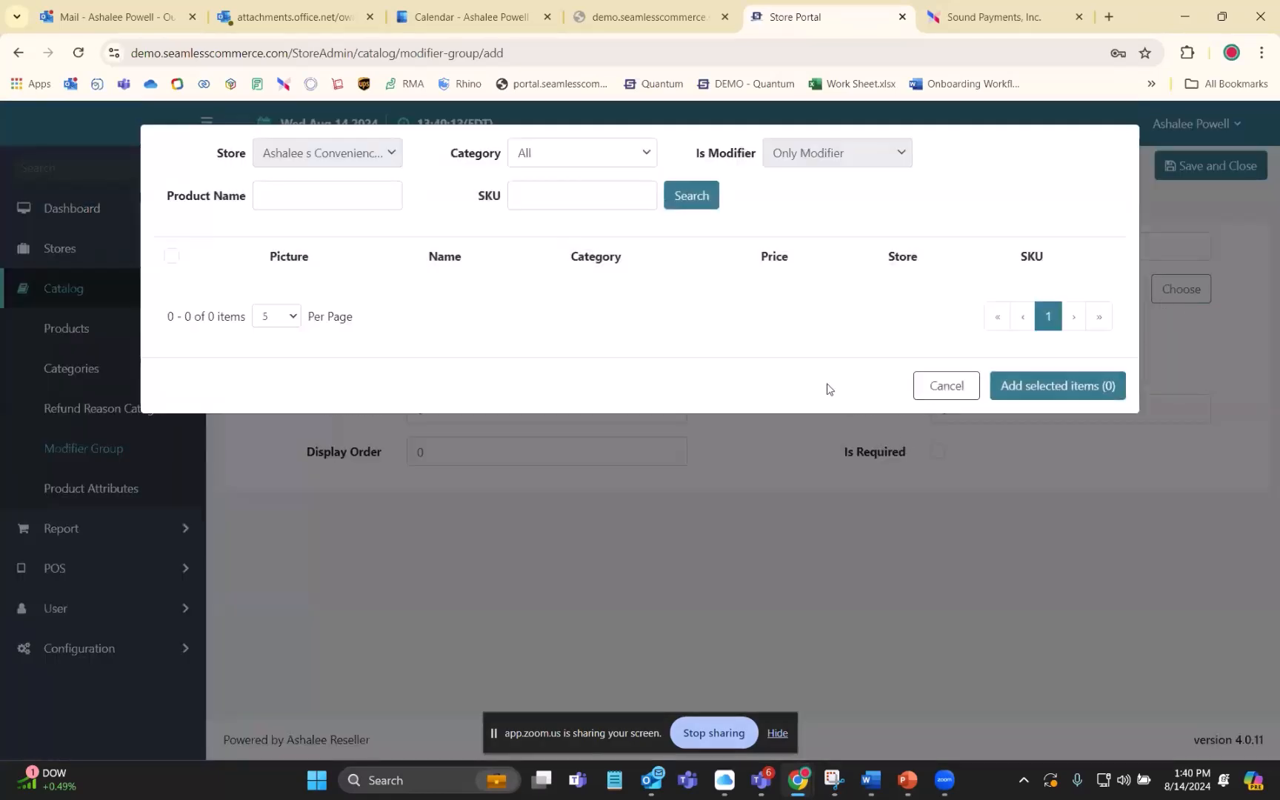
click(946, 391)
click(423, 453)
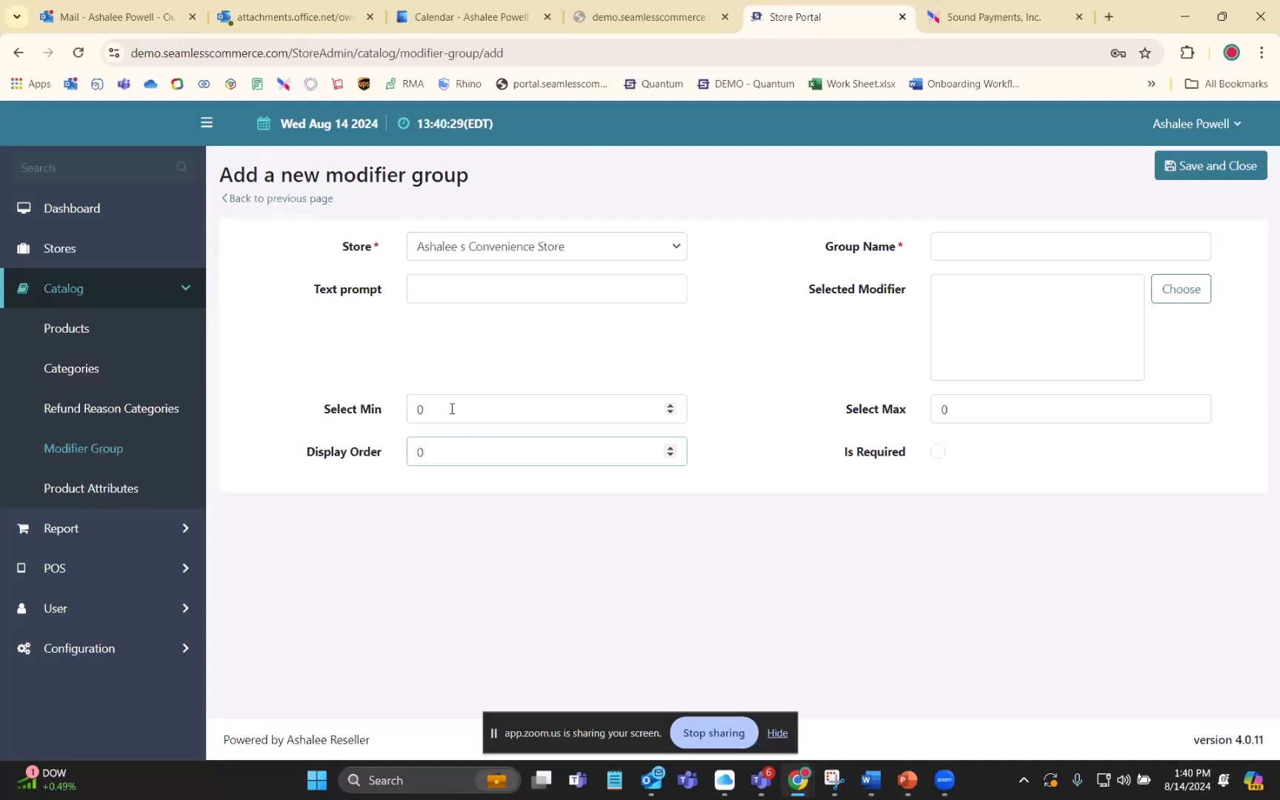
click(430, 405)
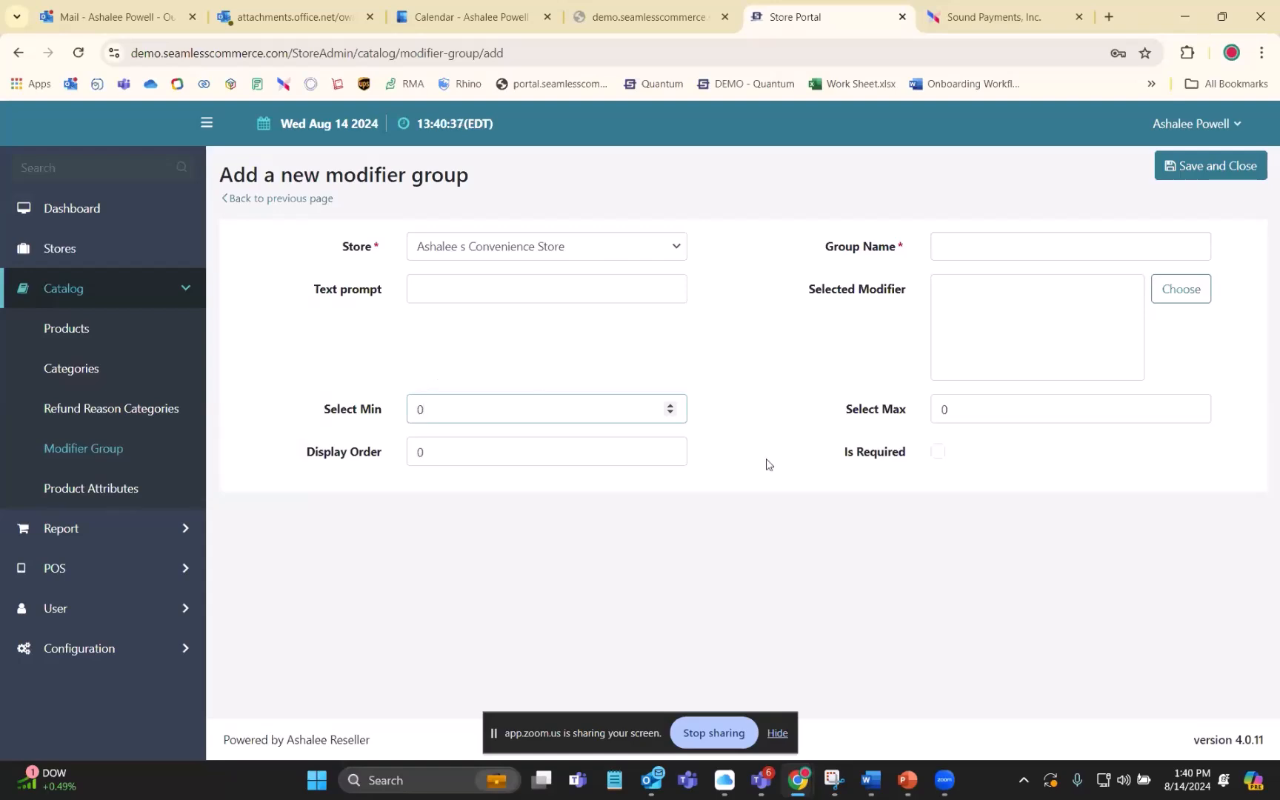
- Check the new modifier group's Select Max field without entering a value
click(975, 404)
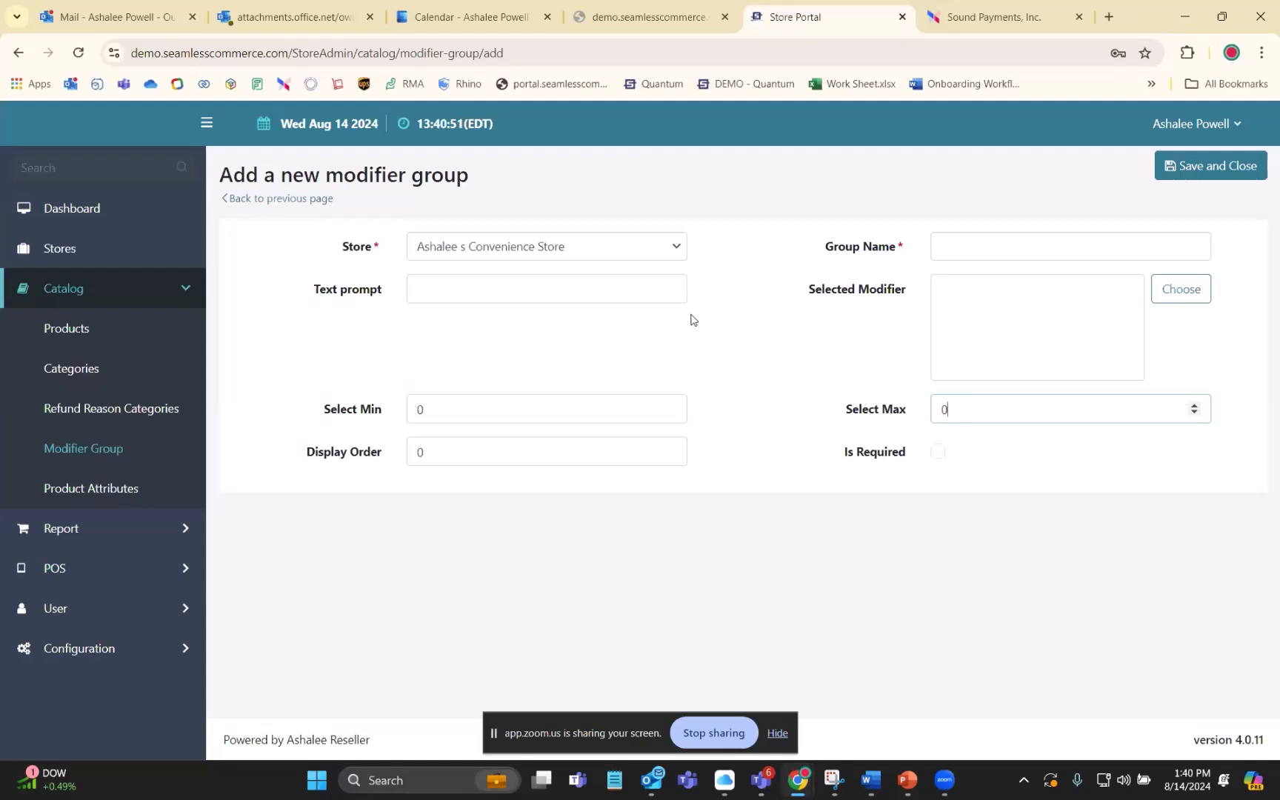
click(767, 326)
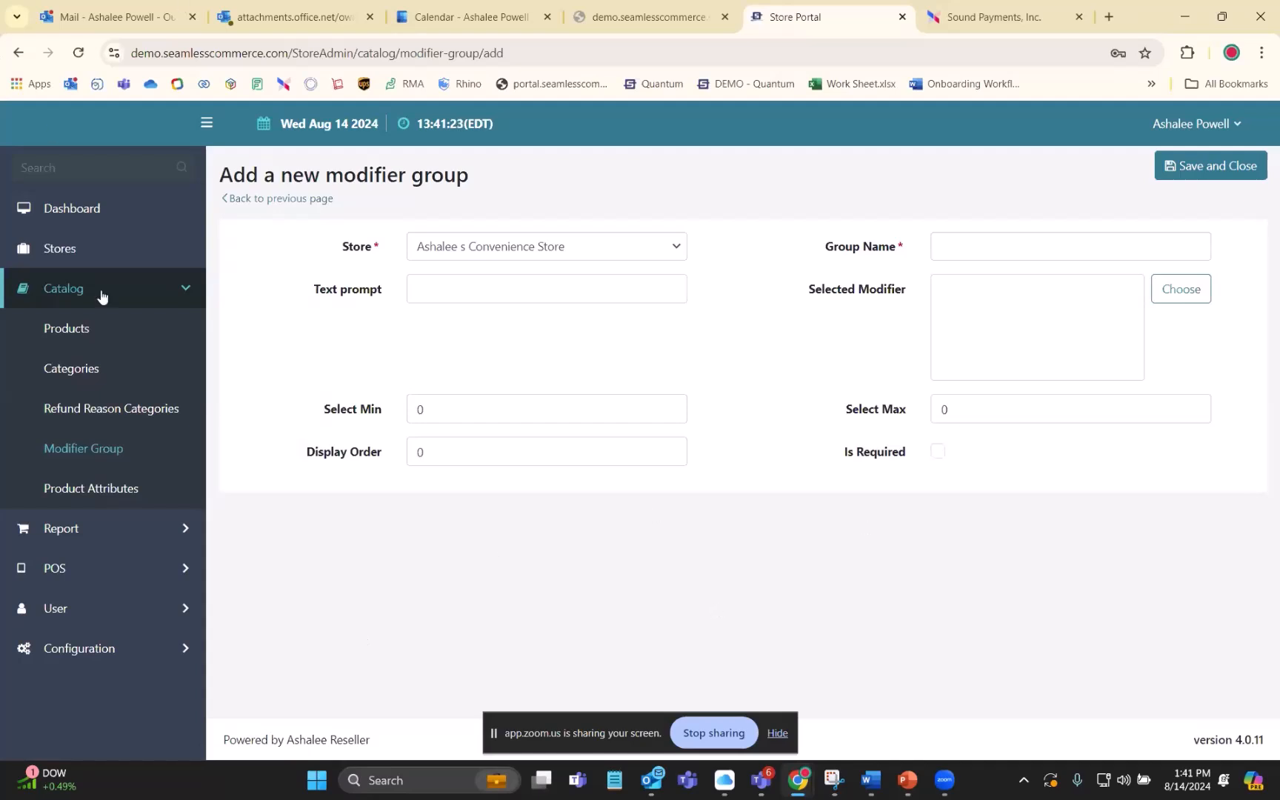
- View the product attributes, start a new attribute, and check its Attribute Name field without entering anything
click(76, 490)
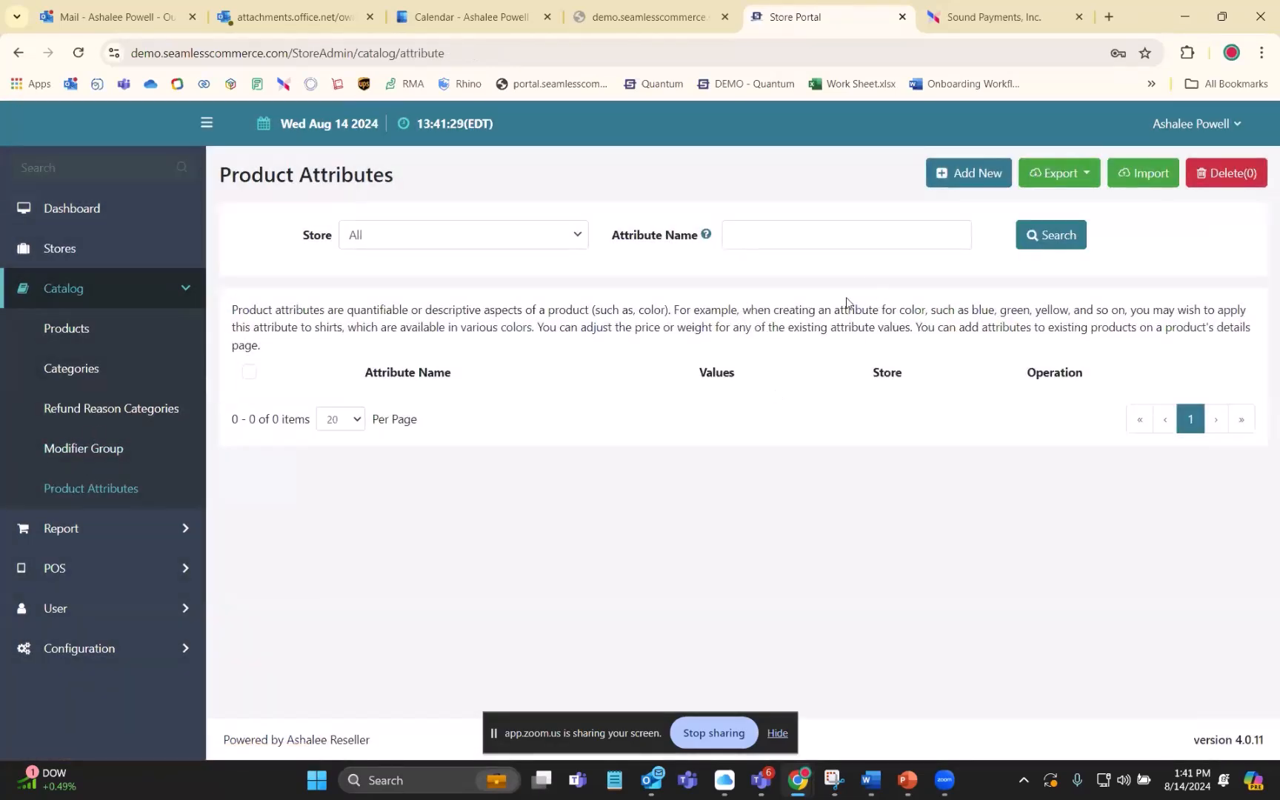
click(969, 173)
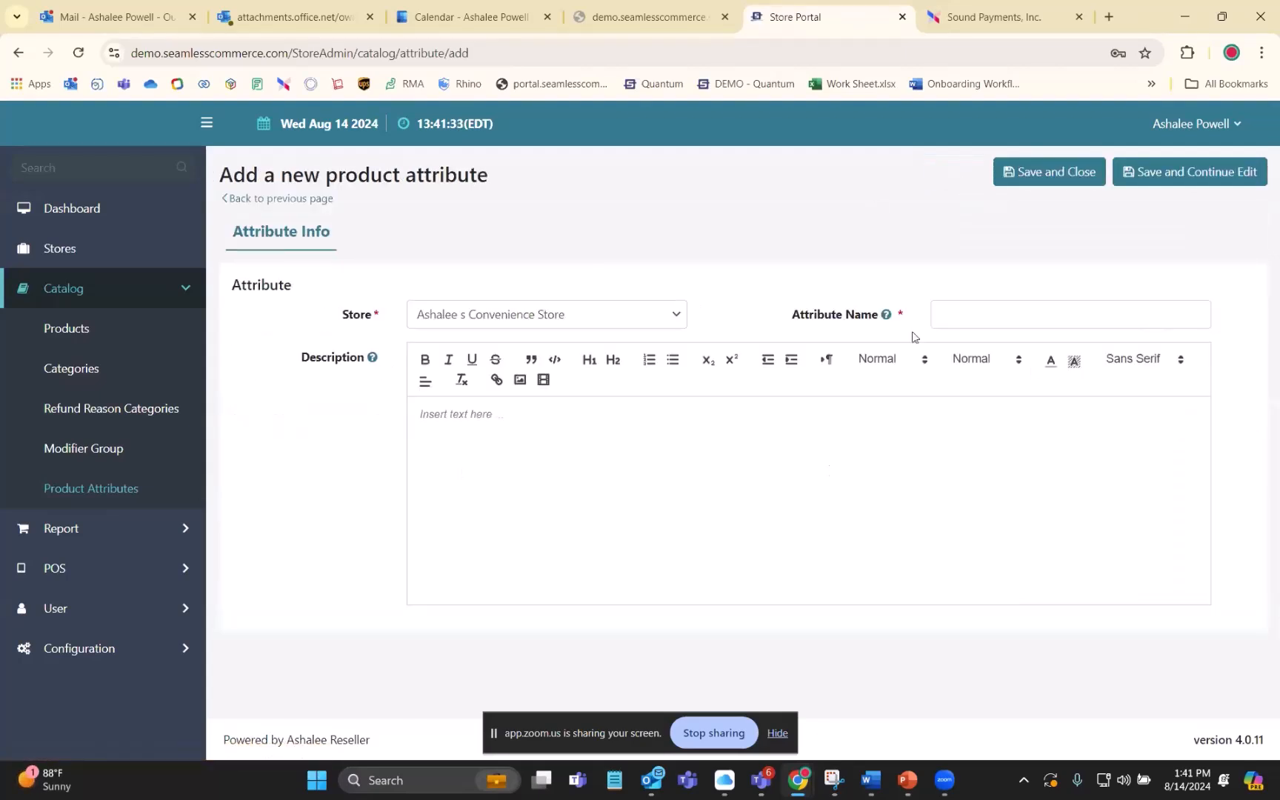
click(996, 308)
click(855, 534)
- Revisit the modifier group list and the refund reason categories list
click(75, 454)
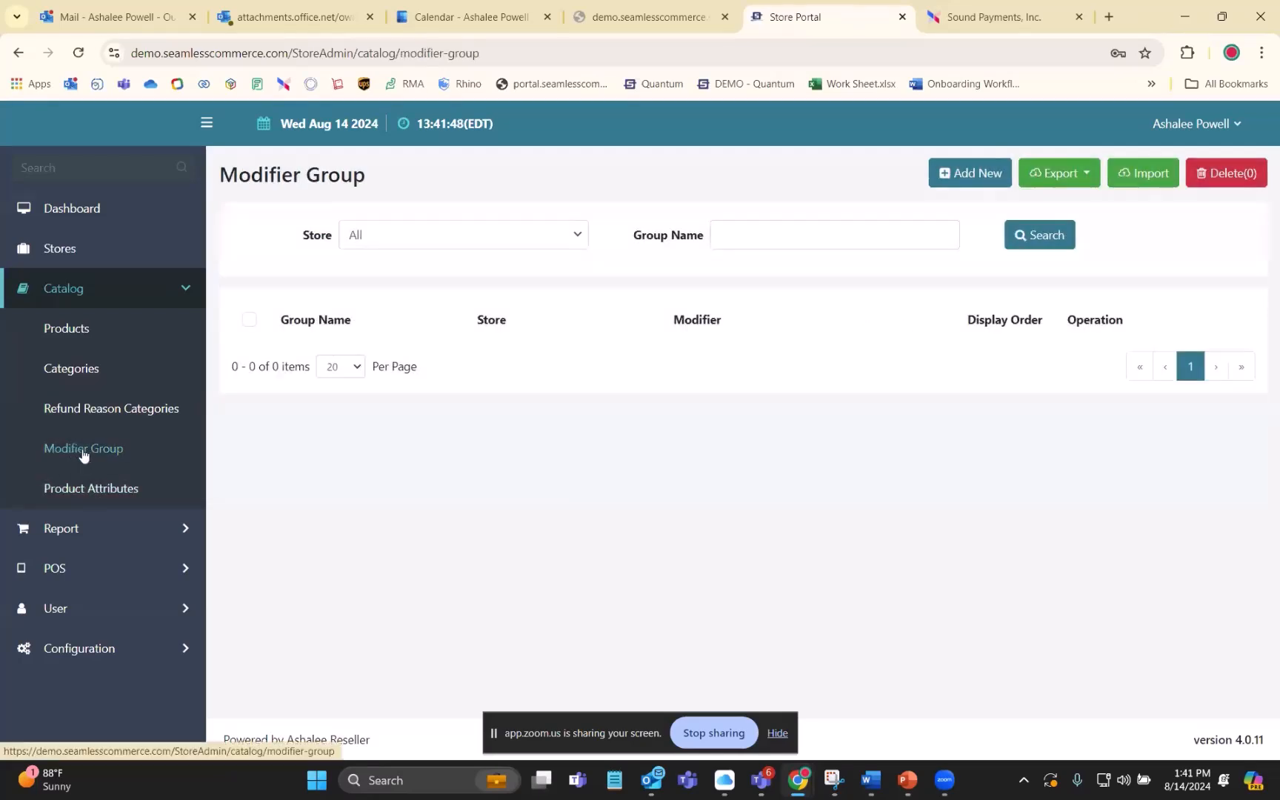
click(127, 412)
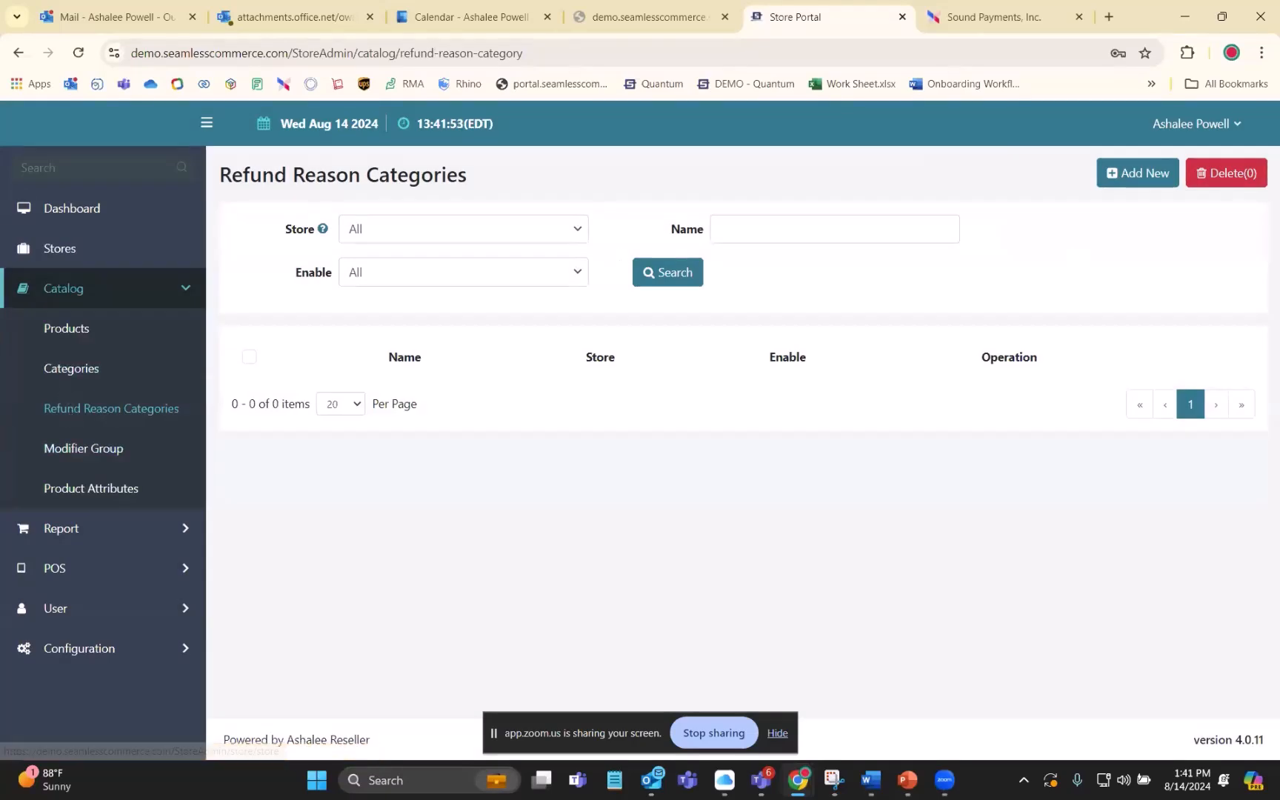
click(871, 779)
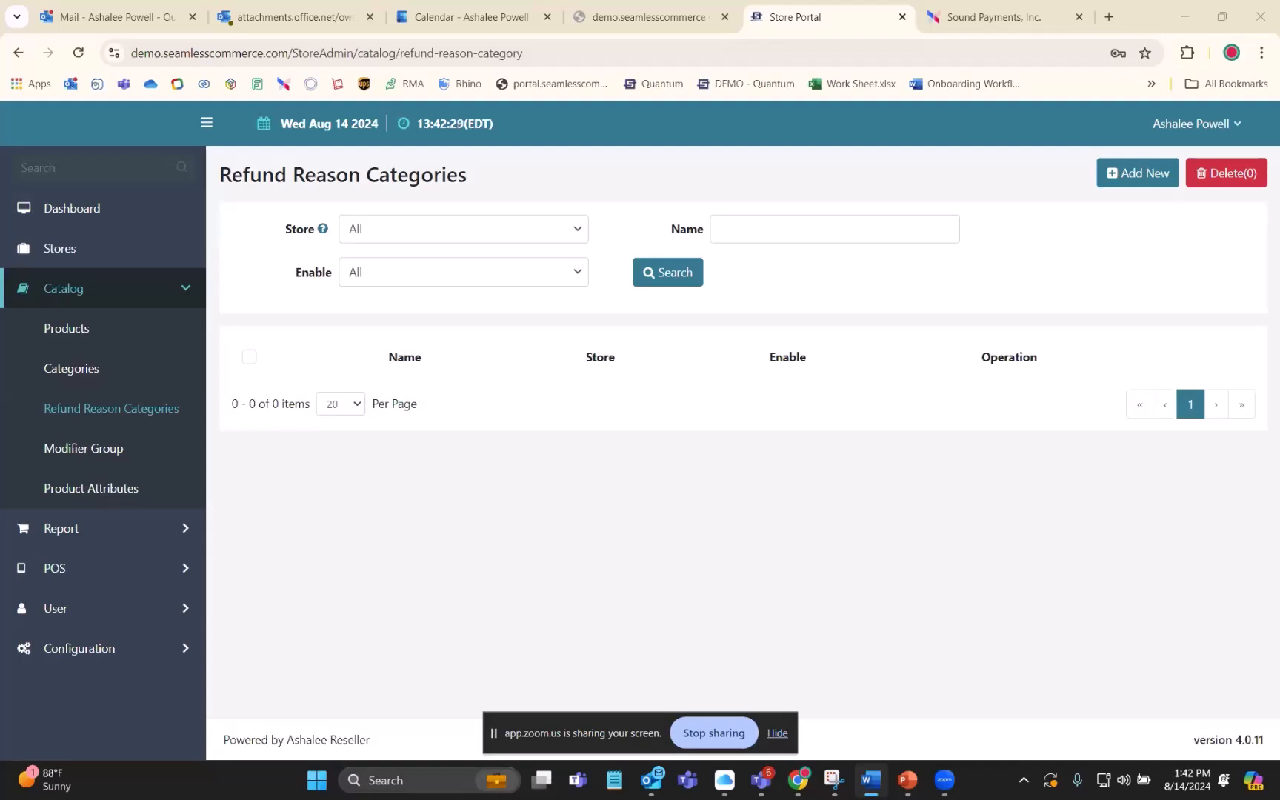
click(538, 606)
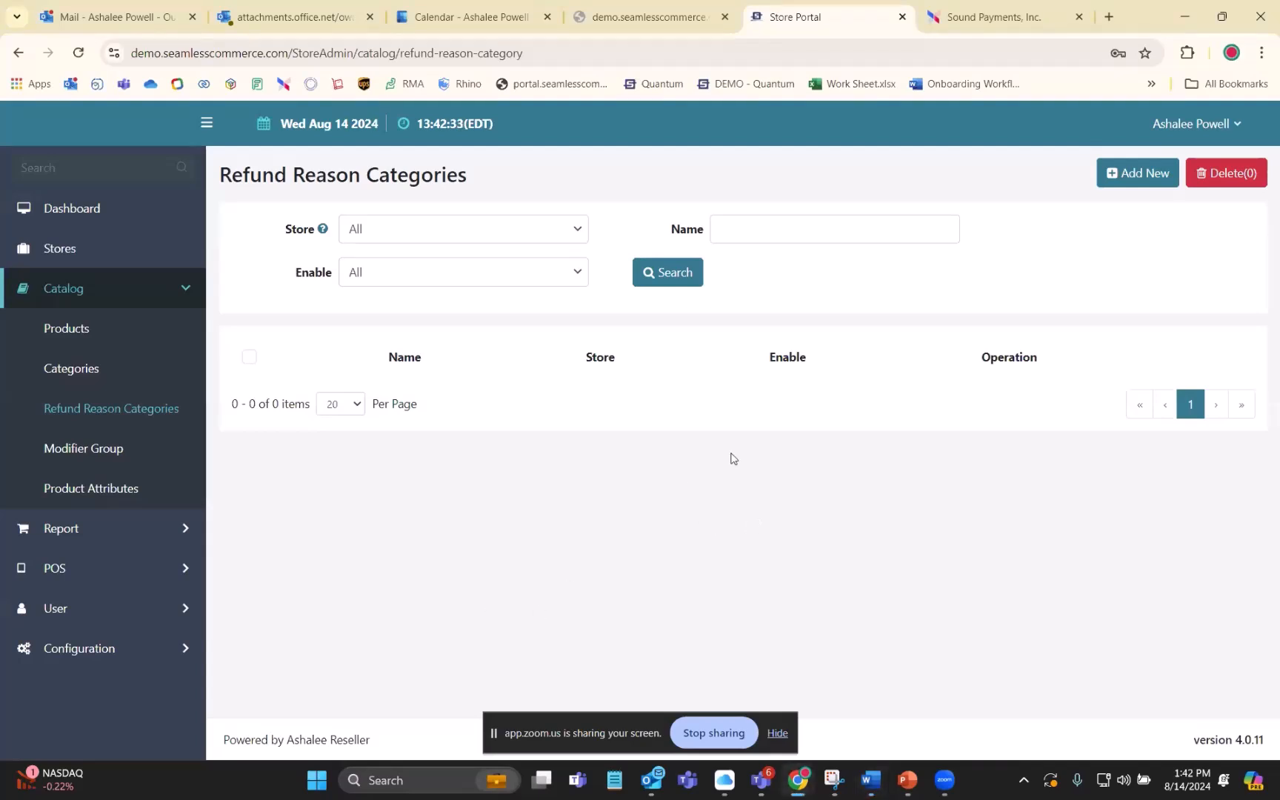
click(971, 15)
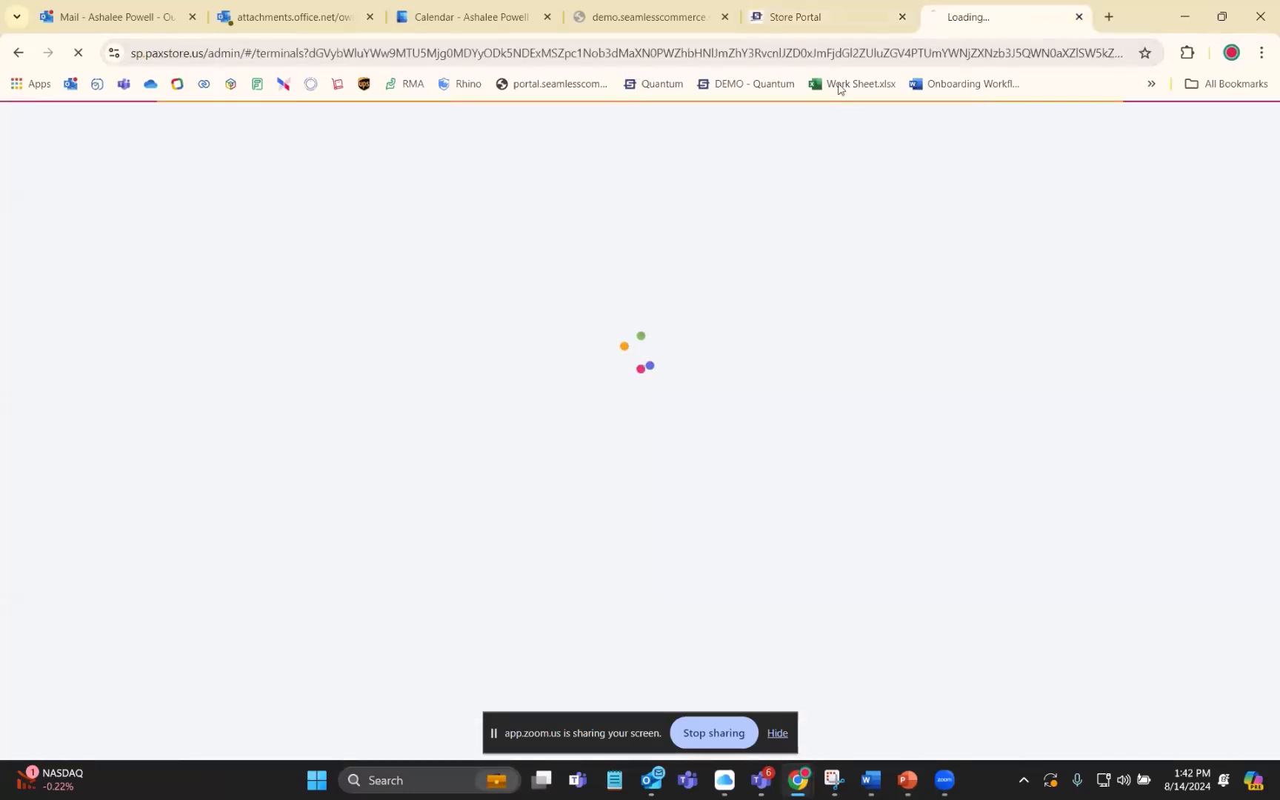
click(808, 16)
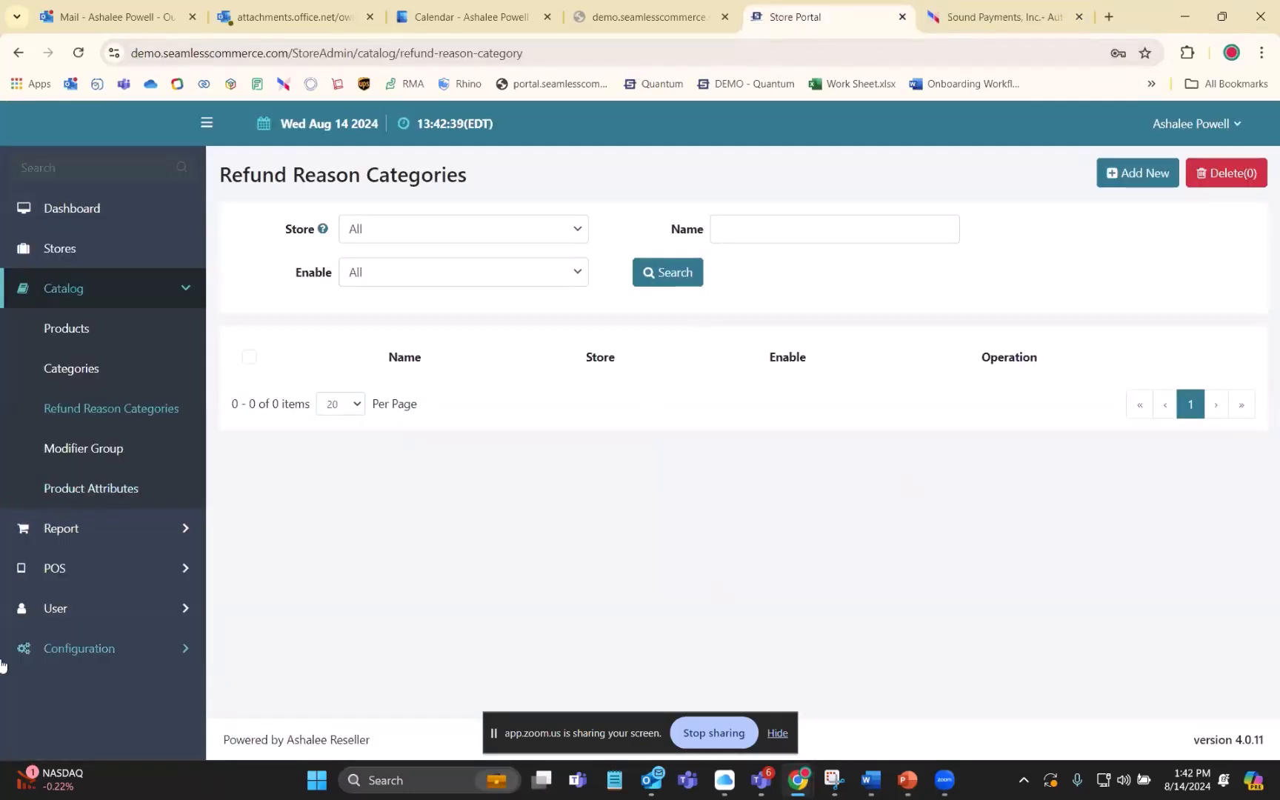
key(alt+Tab)
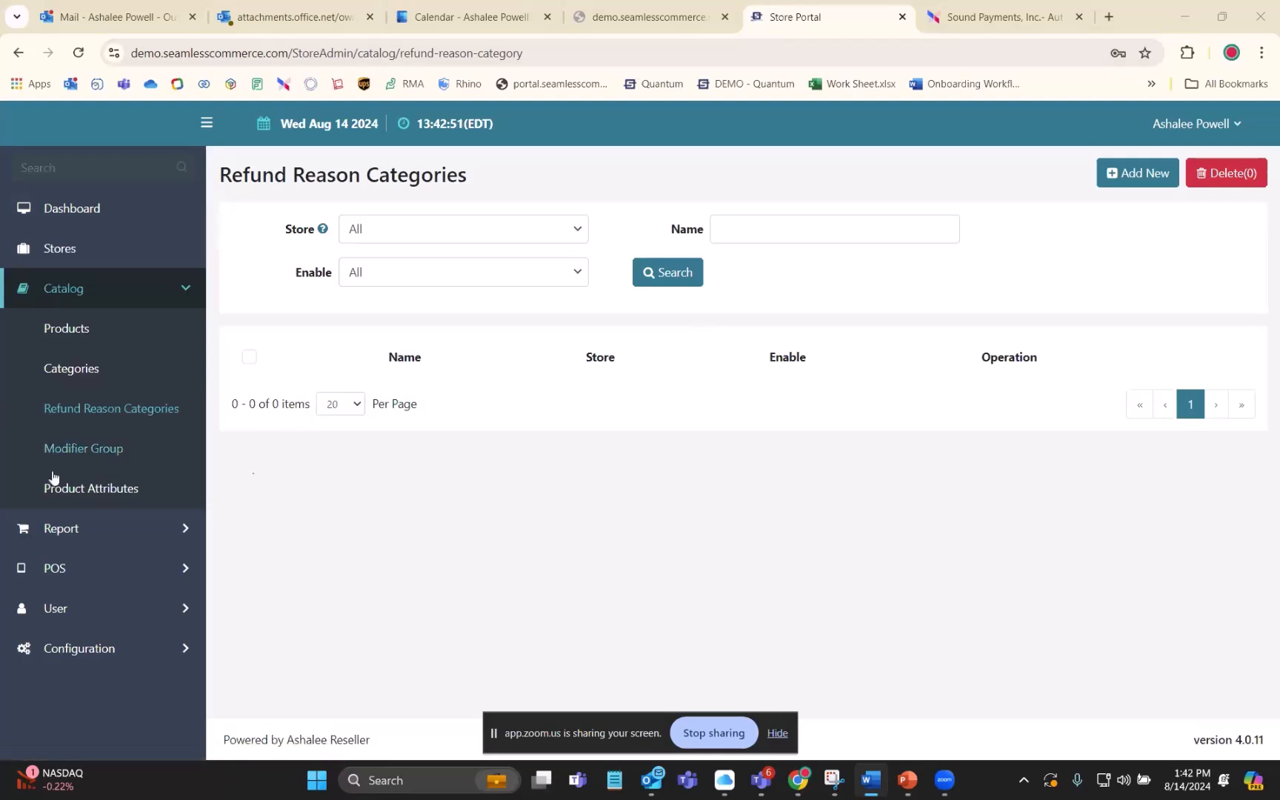
- Show the POS printer settings options and view the built-in printer list
click(98, 575)
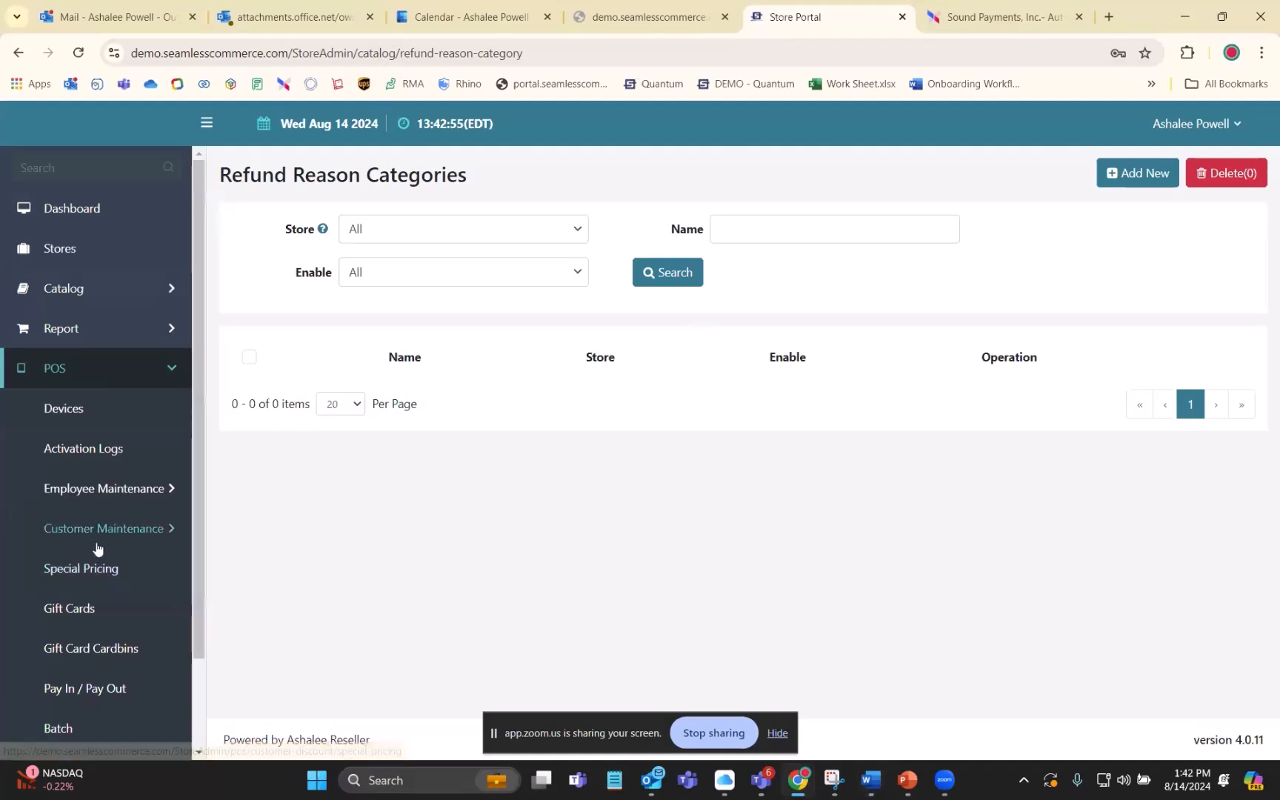
scroll(111, 520, down, 2)
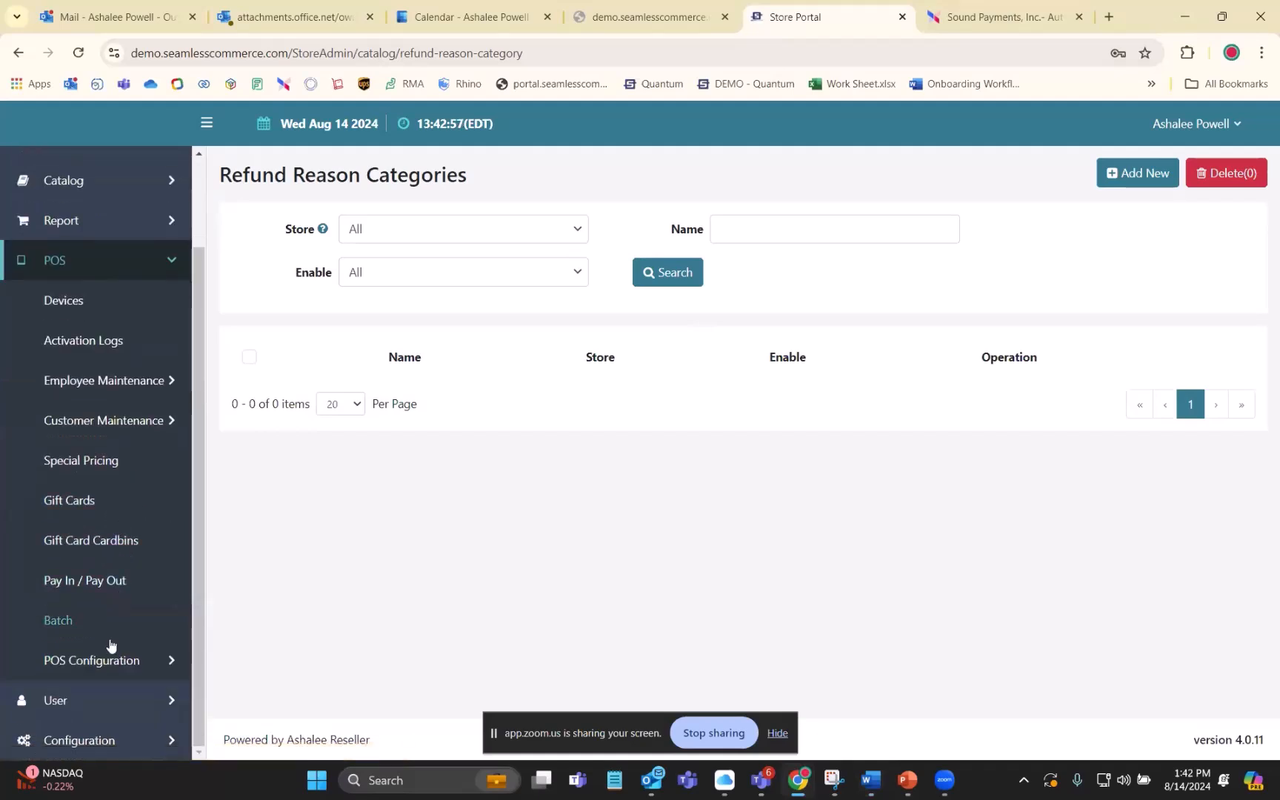
click(108, 665)
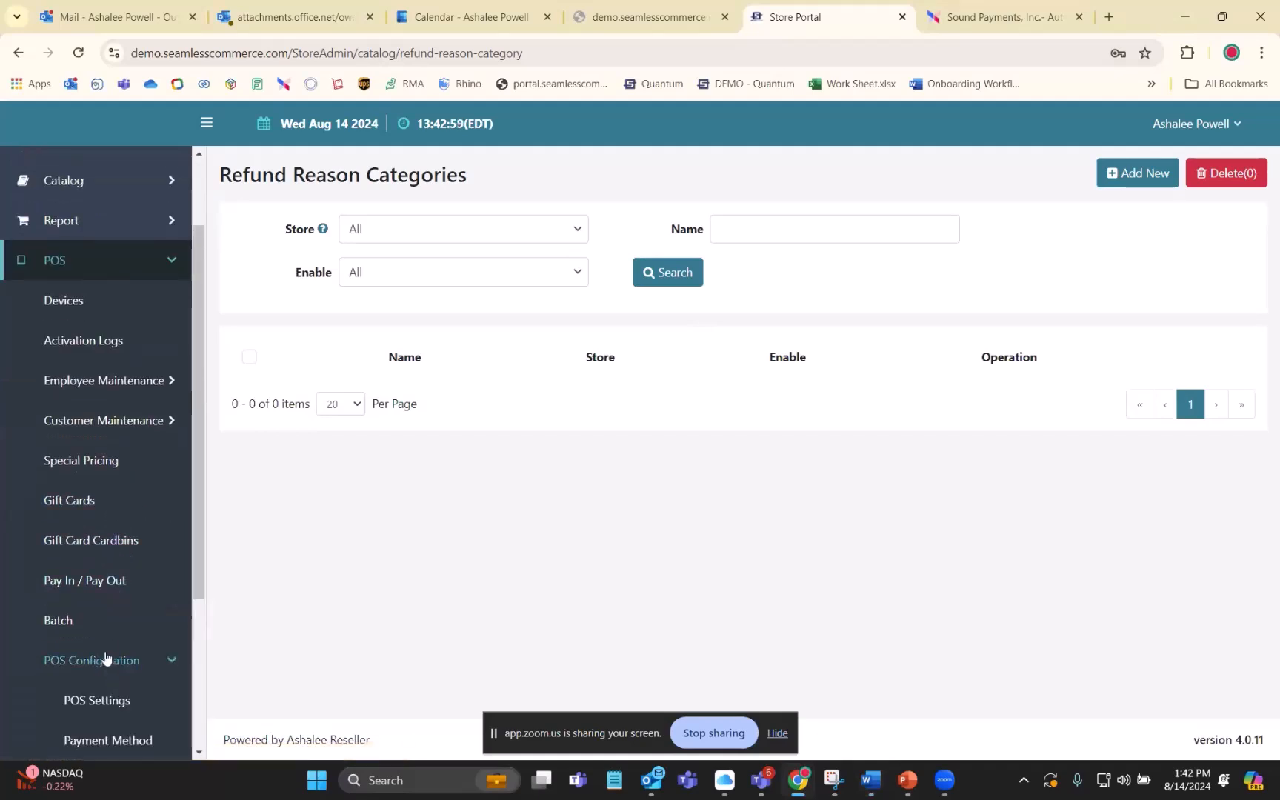
scroll(107, 657, down, 4)
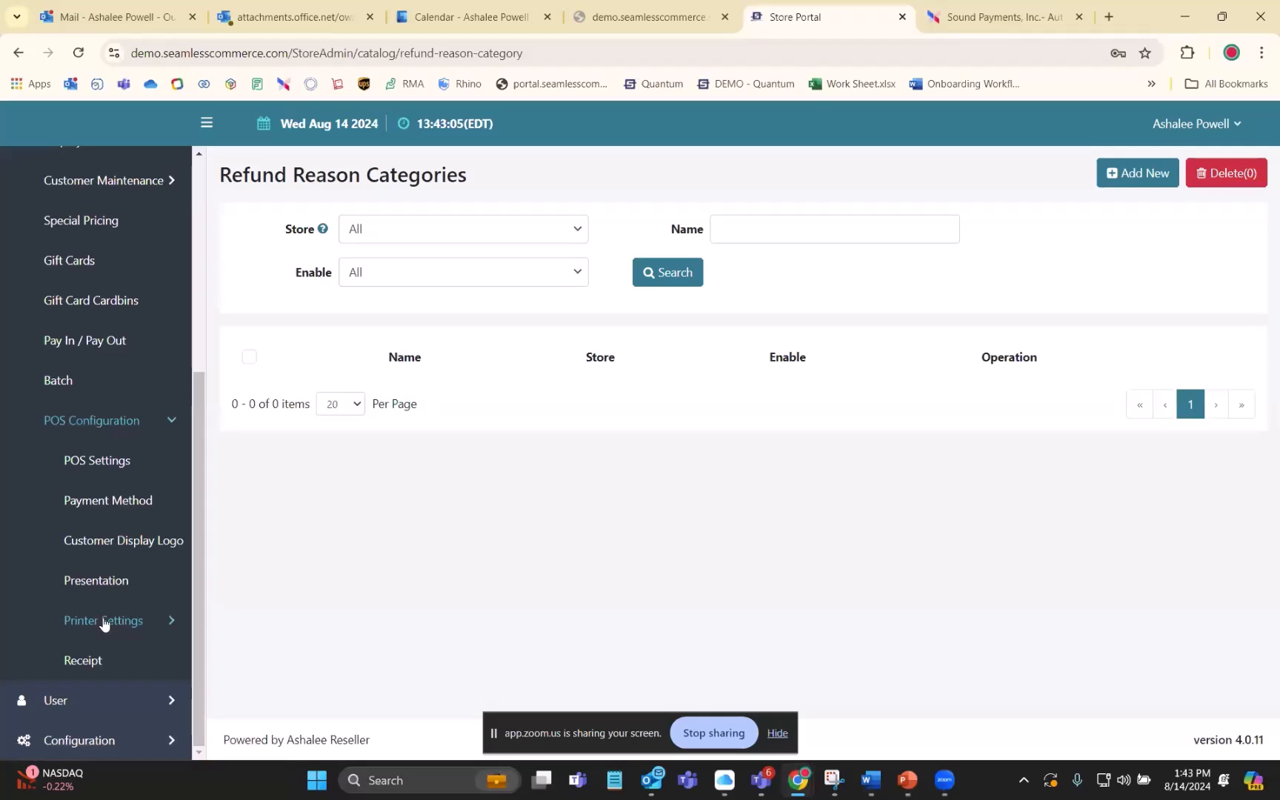
click(104, 624)
scroll(103, 626, down, 3)
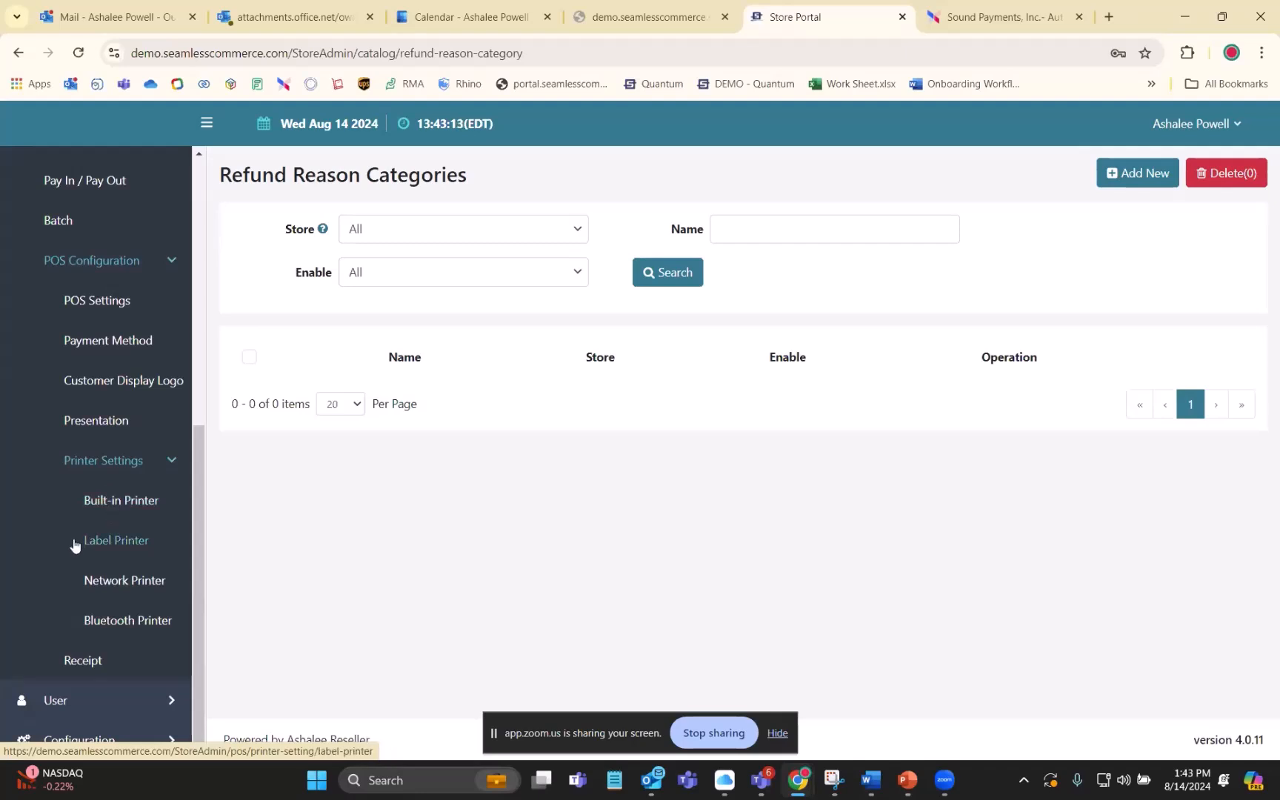
click(125, 503)
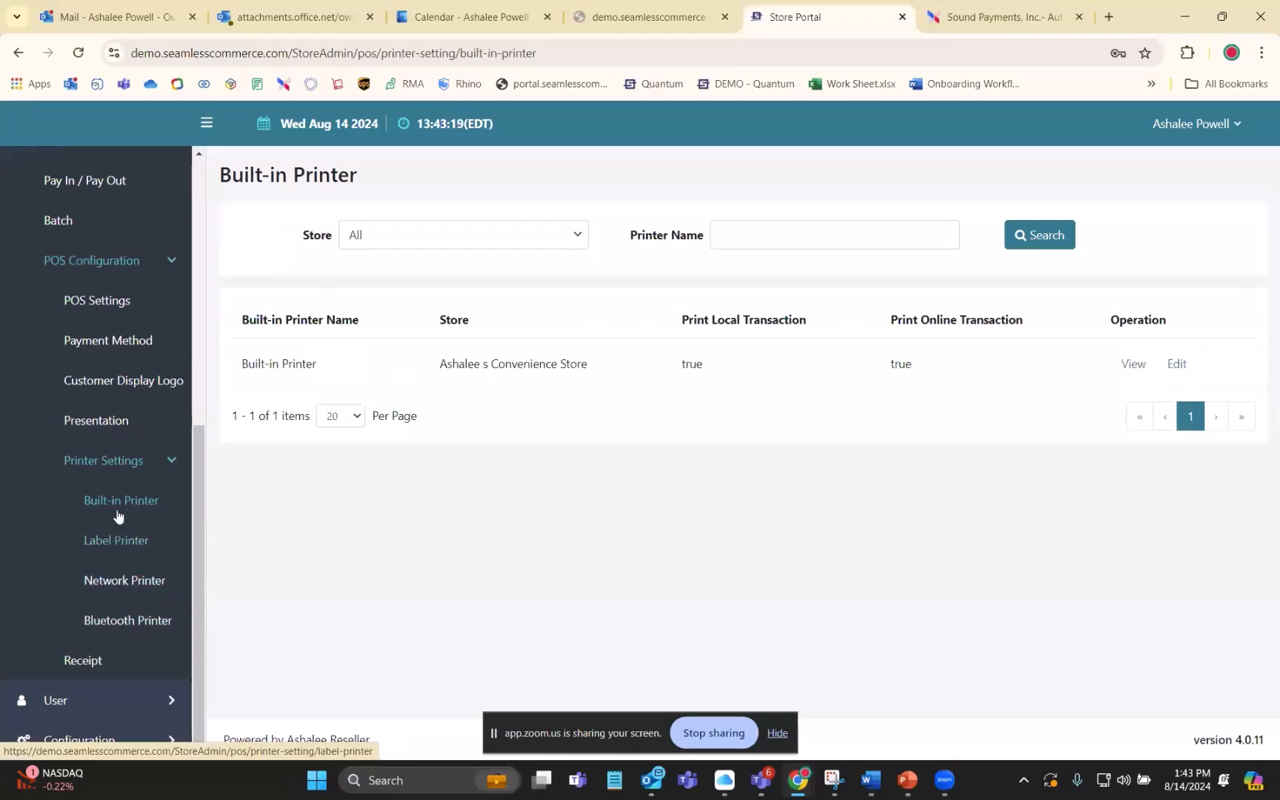
- Start a new network printer and check its Port, Network Printer Name and IP Address fields without entering values
click(120, 581)
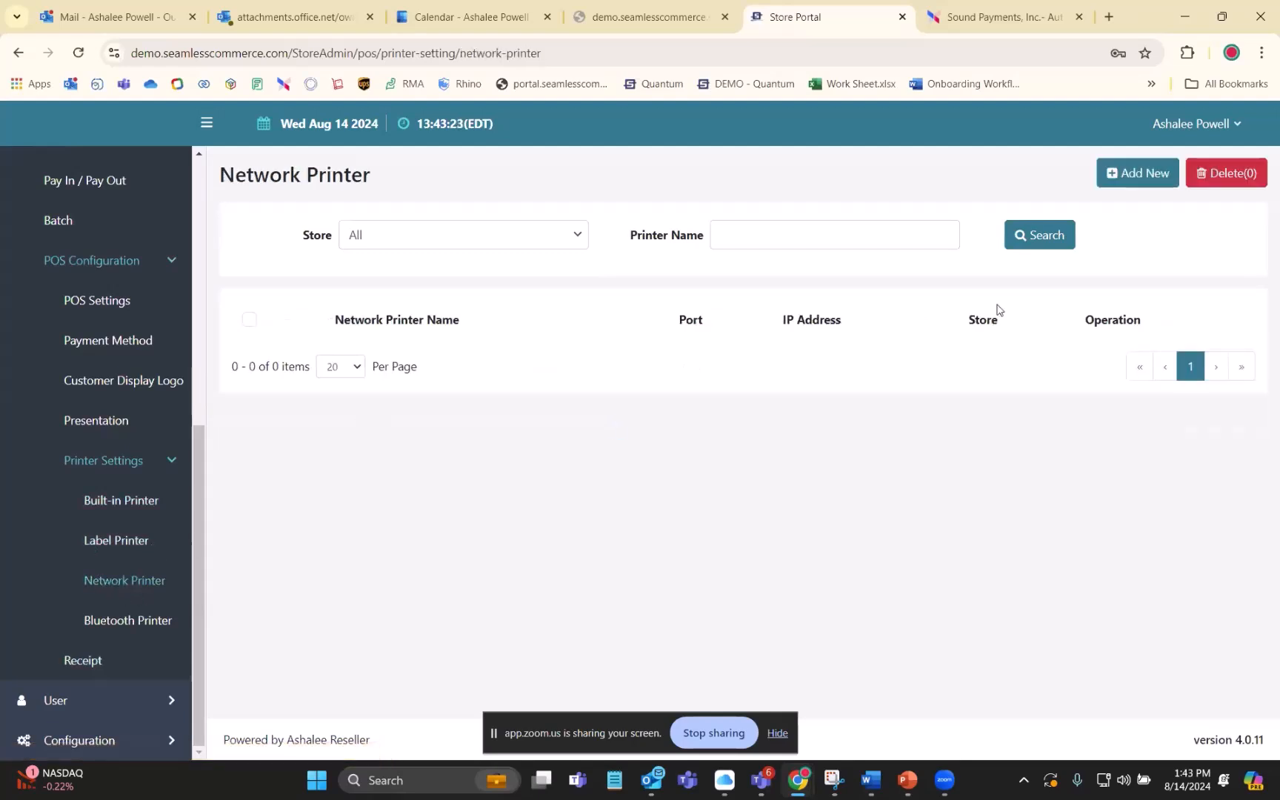
click(1145, 173)
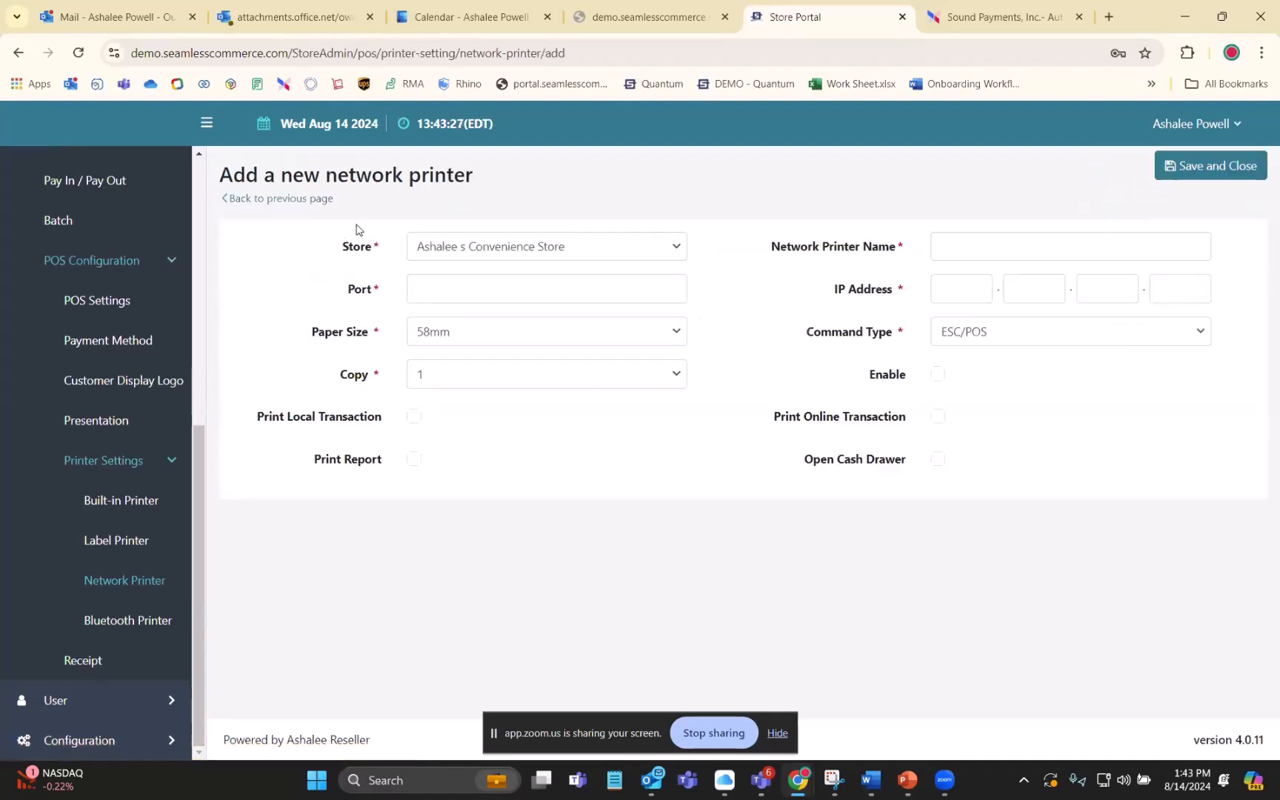
click(420, 296)
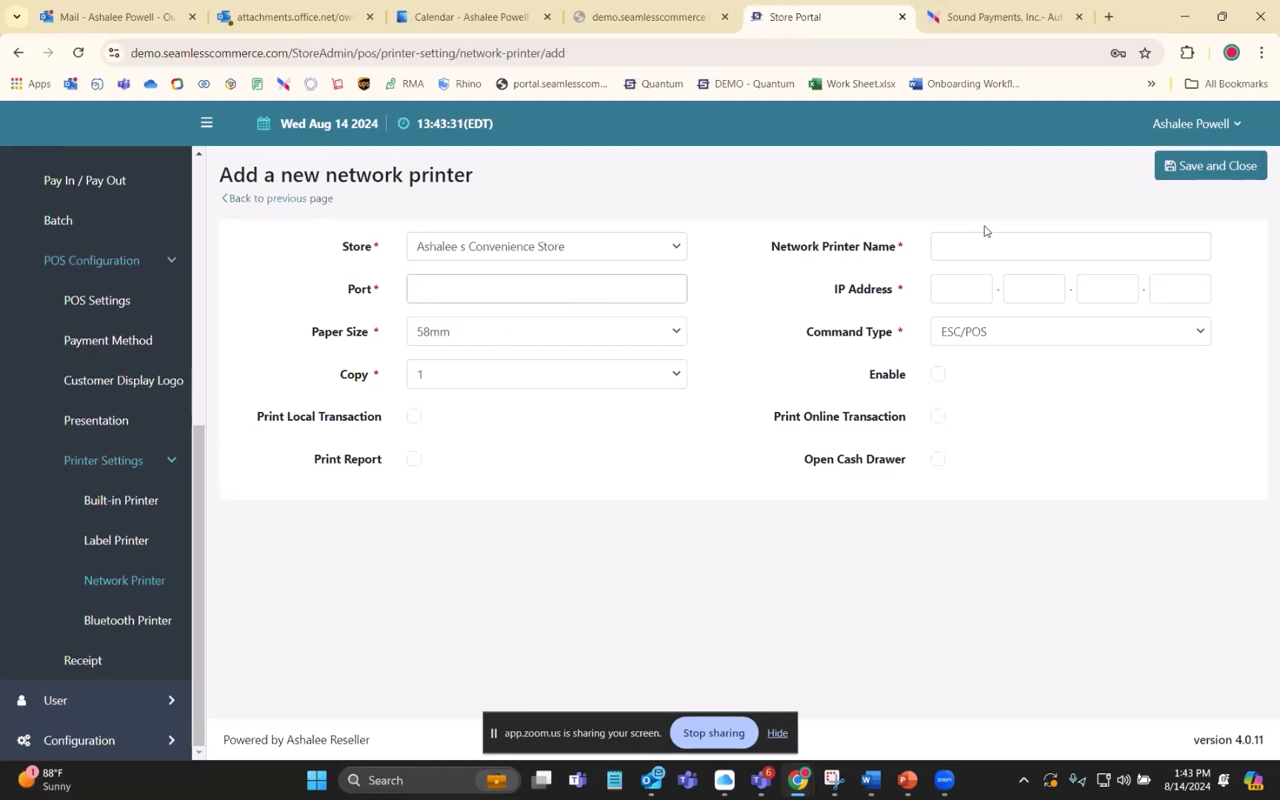
click(949, 243)
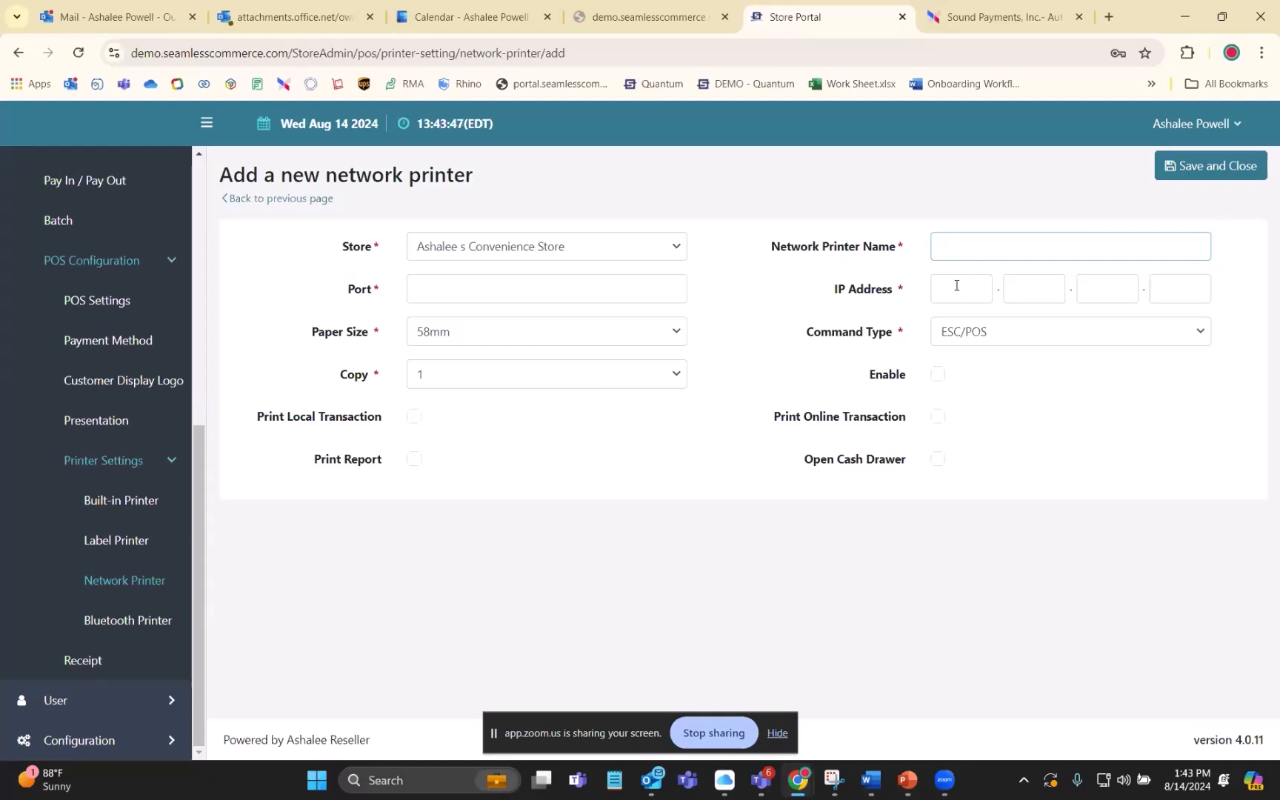
click(561, 485)
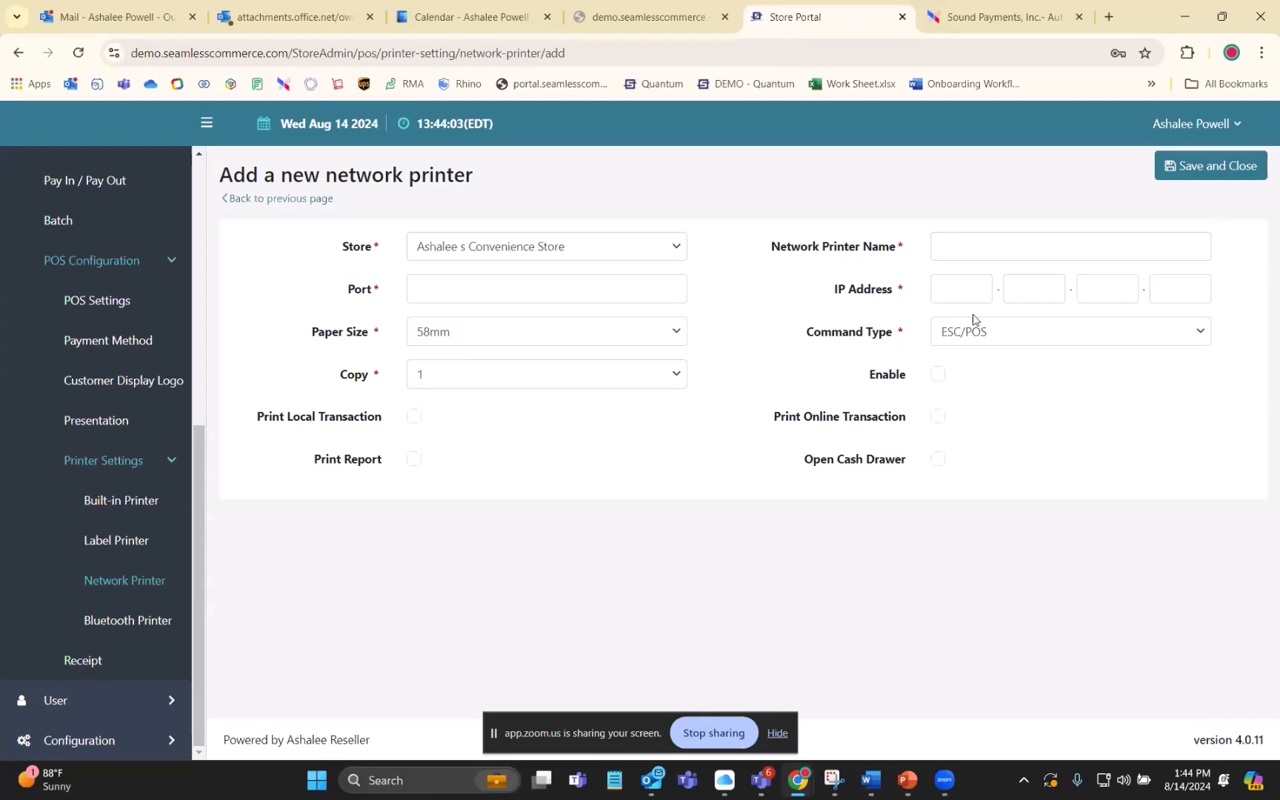
click(963, 292)
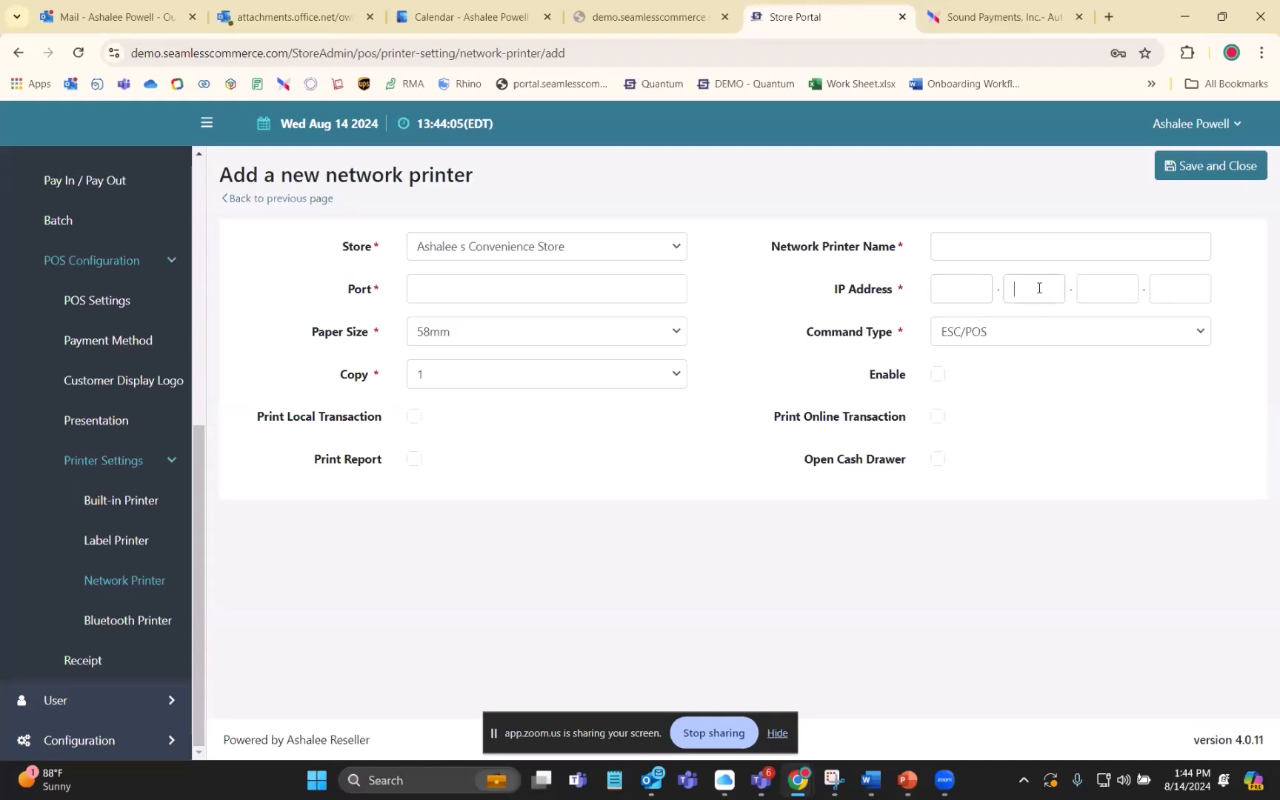
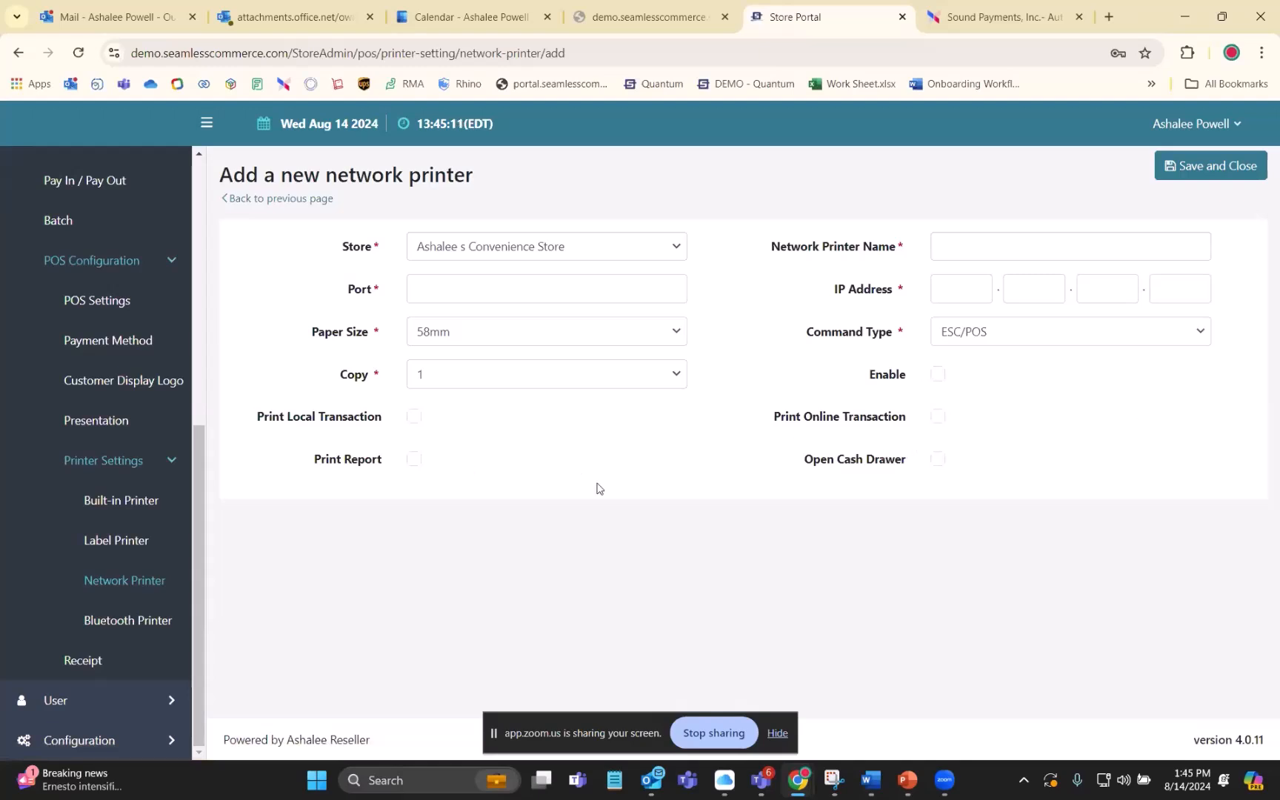
- Return to the network printer list without saving and collapse the POS configuration options to show the main POS entries
click(256, 200)
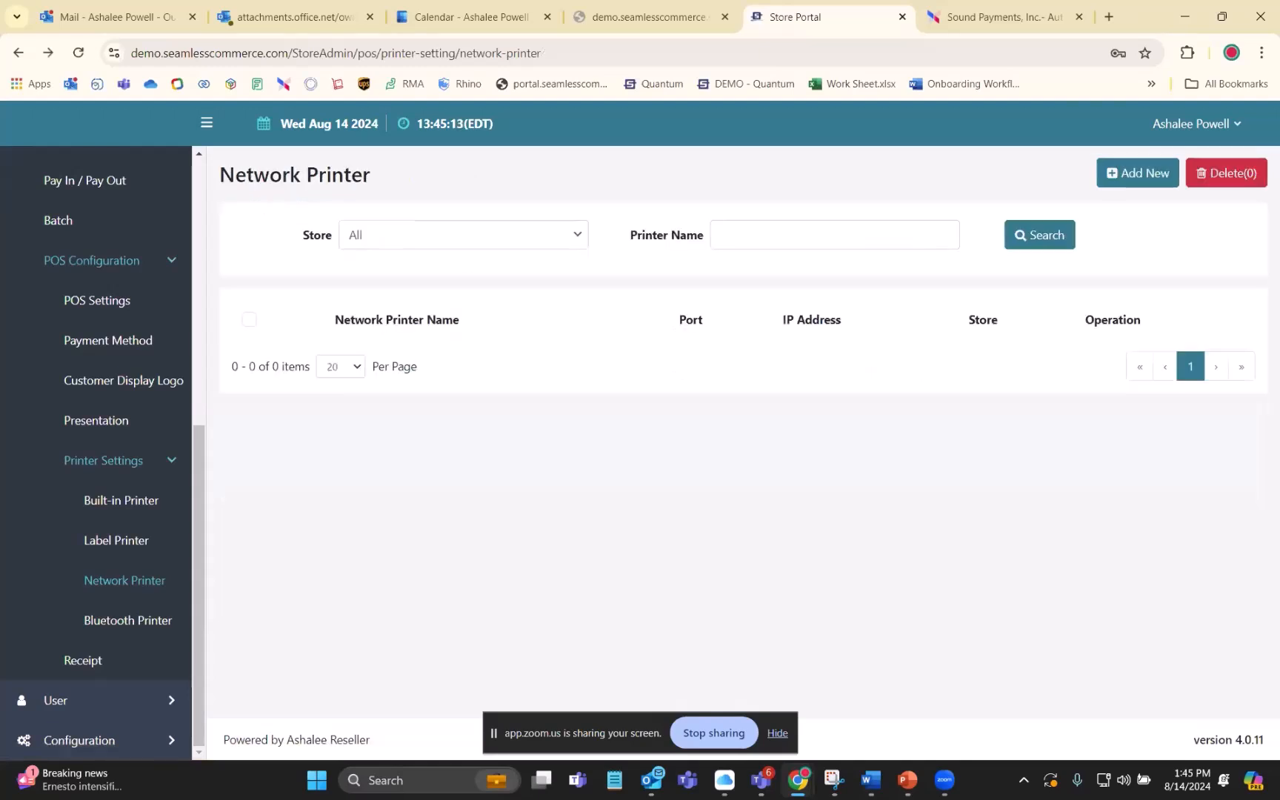
click(870, 779)
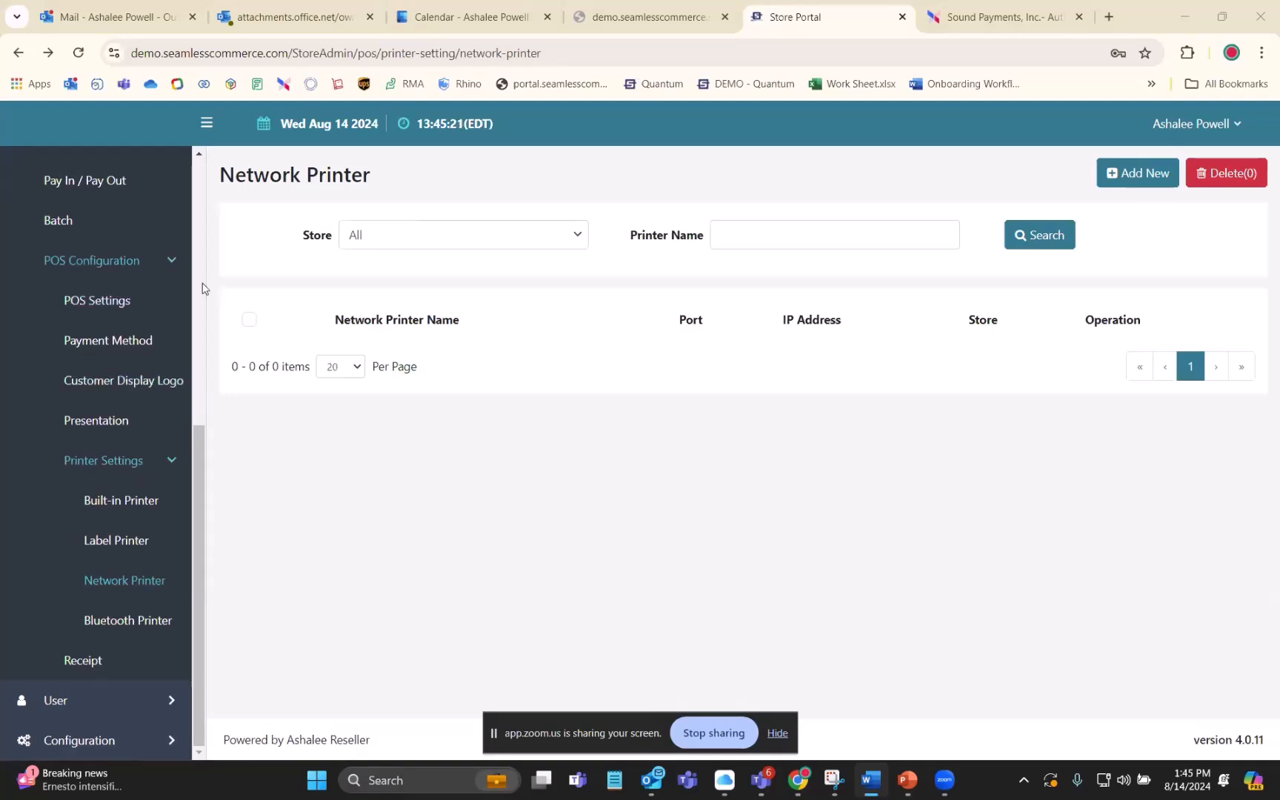
click(175, 267)
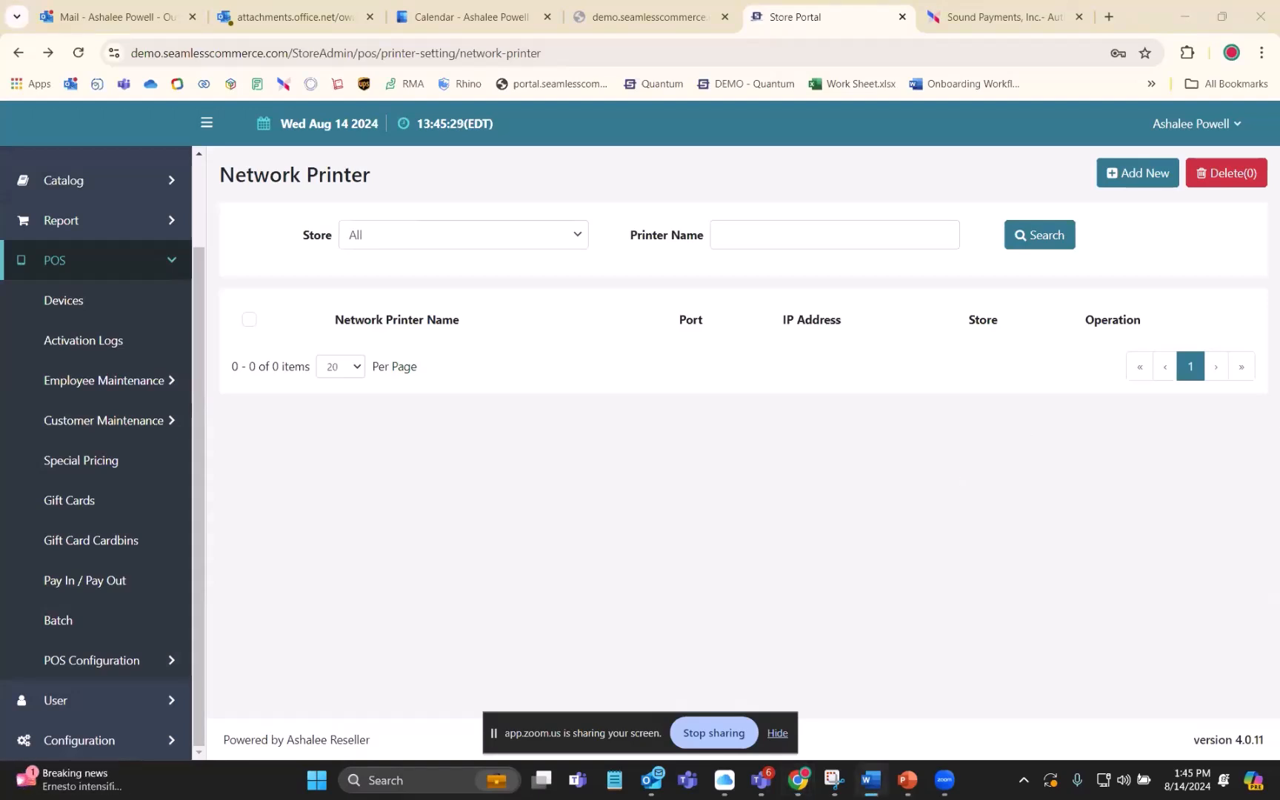
click(461, 502)
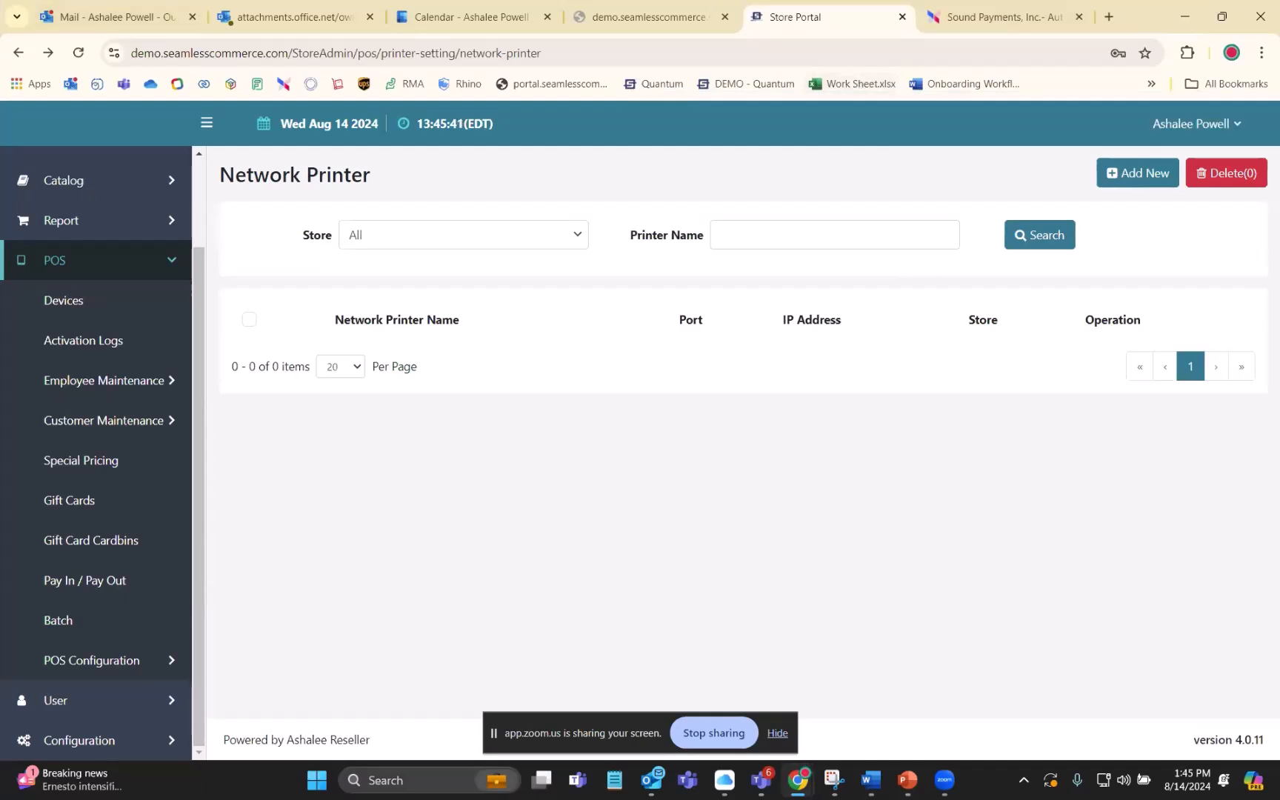
- Switch to the Sound Payments Administrator Center and sign in by filling the password field with the saved account password
click(960, 9)
click(555, 445)
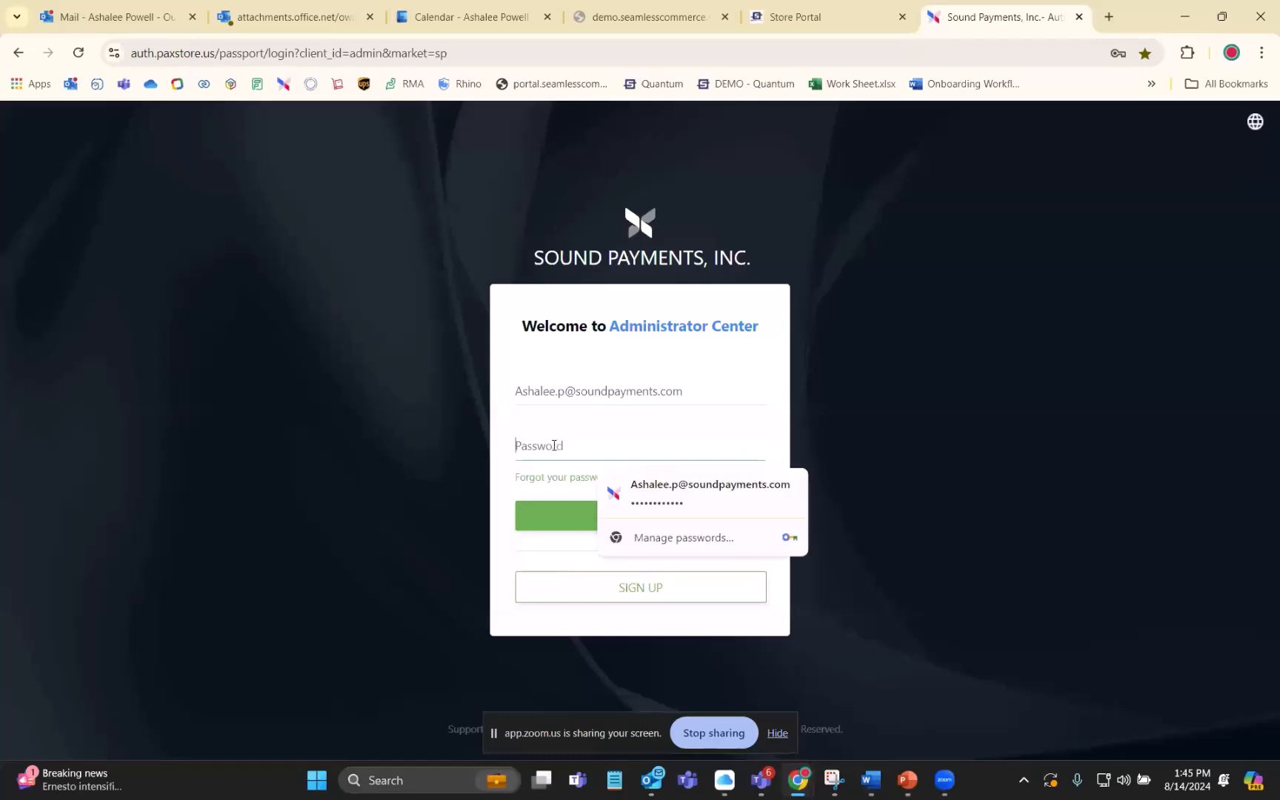
click(654, 495)
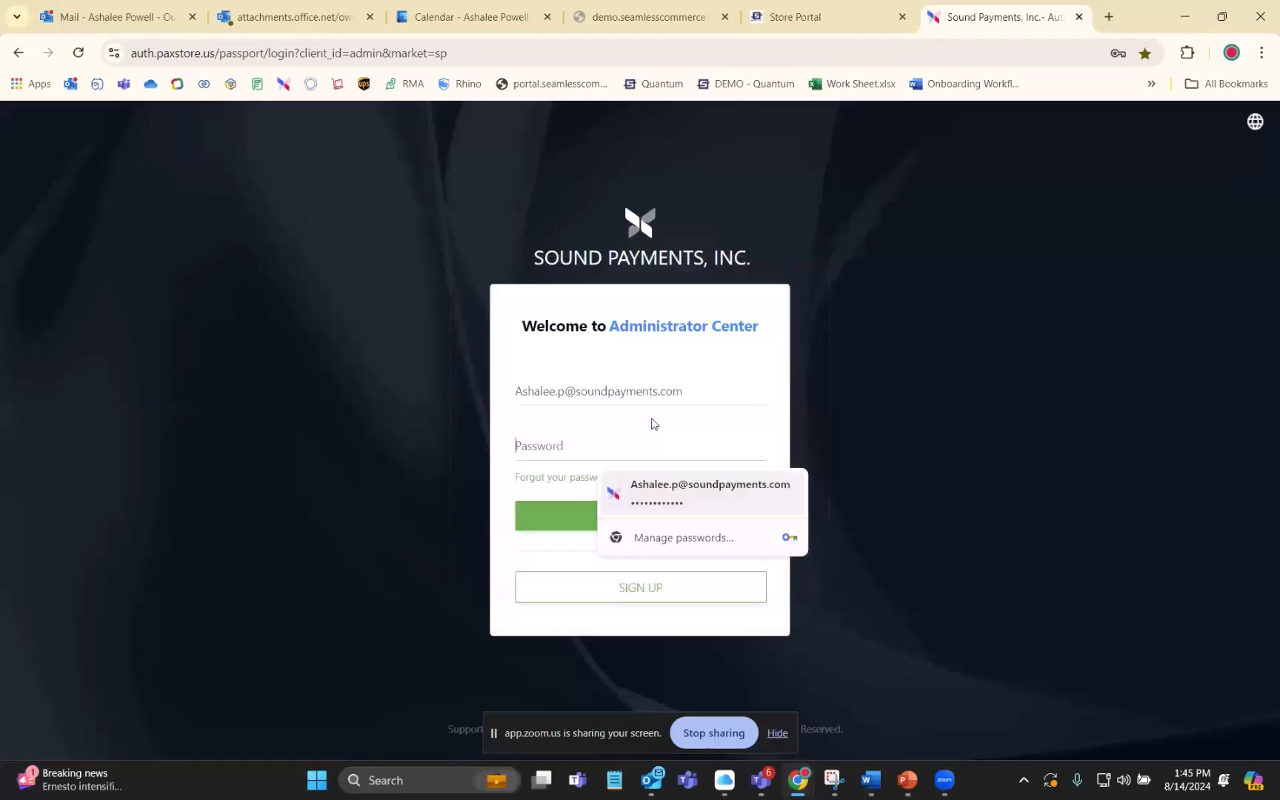
click(591, 520)
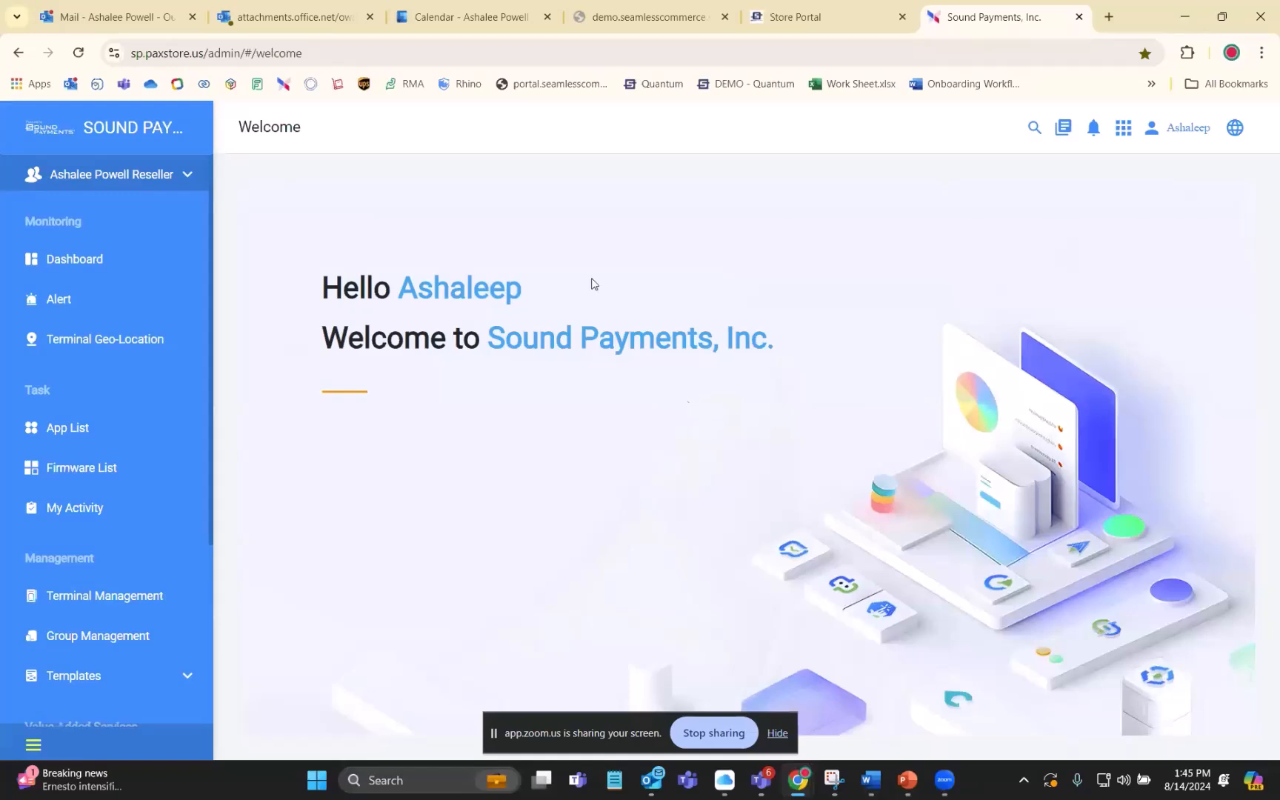
- Find the E500 terminal in Terminal Management and connect to it remotely with AirViewer
click(149, 176)
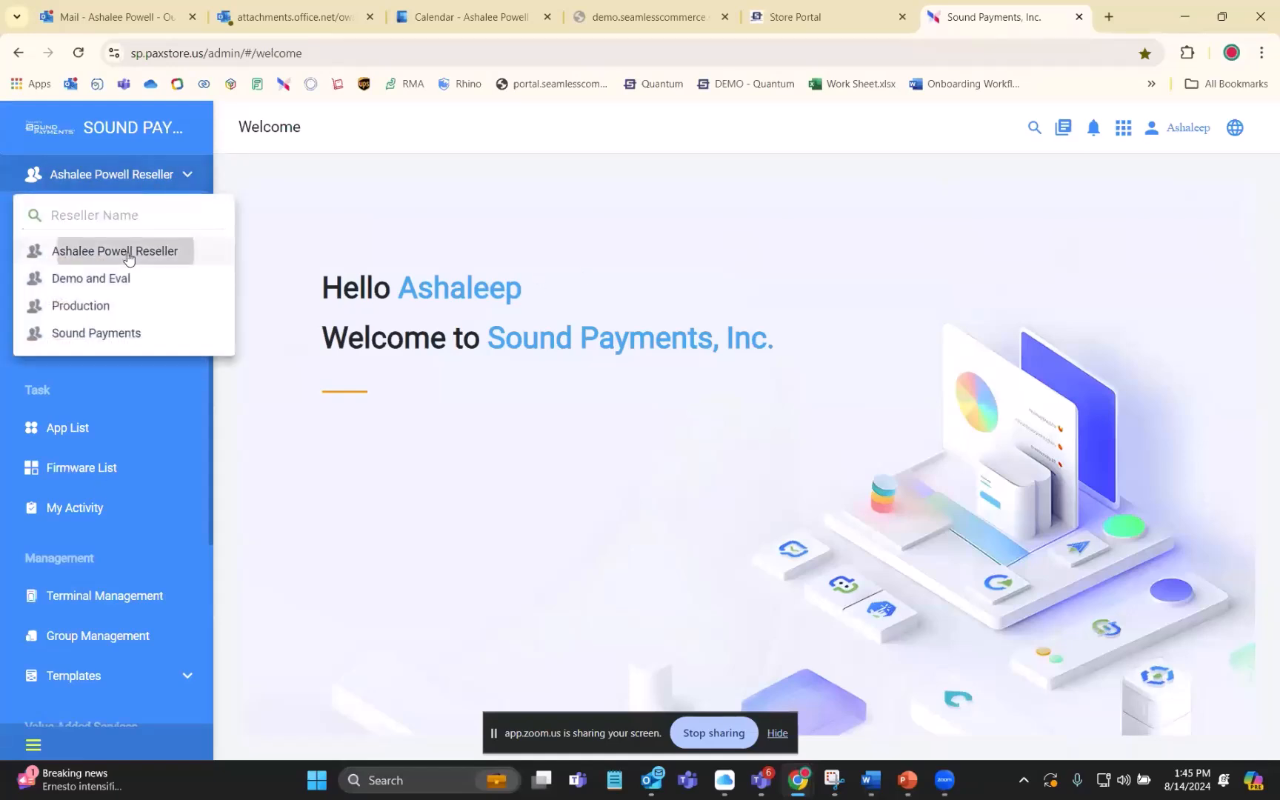
click(97, 595)
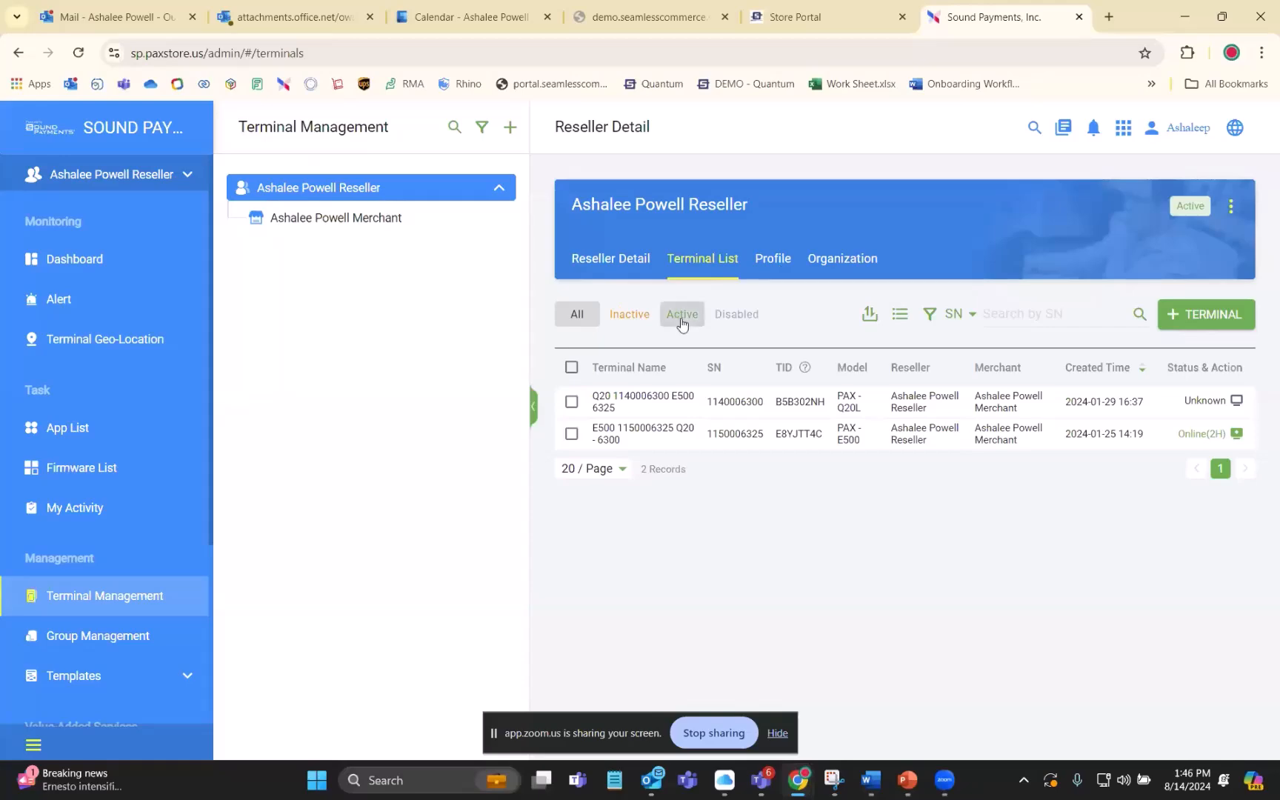
click(743, 435)
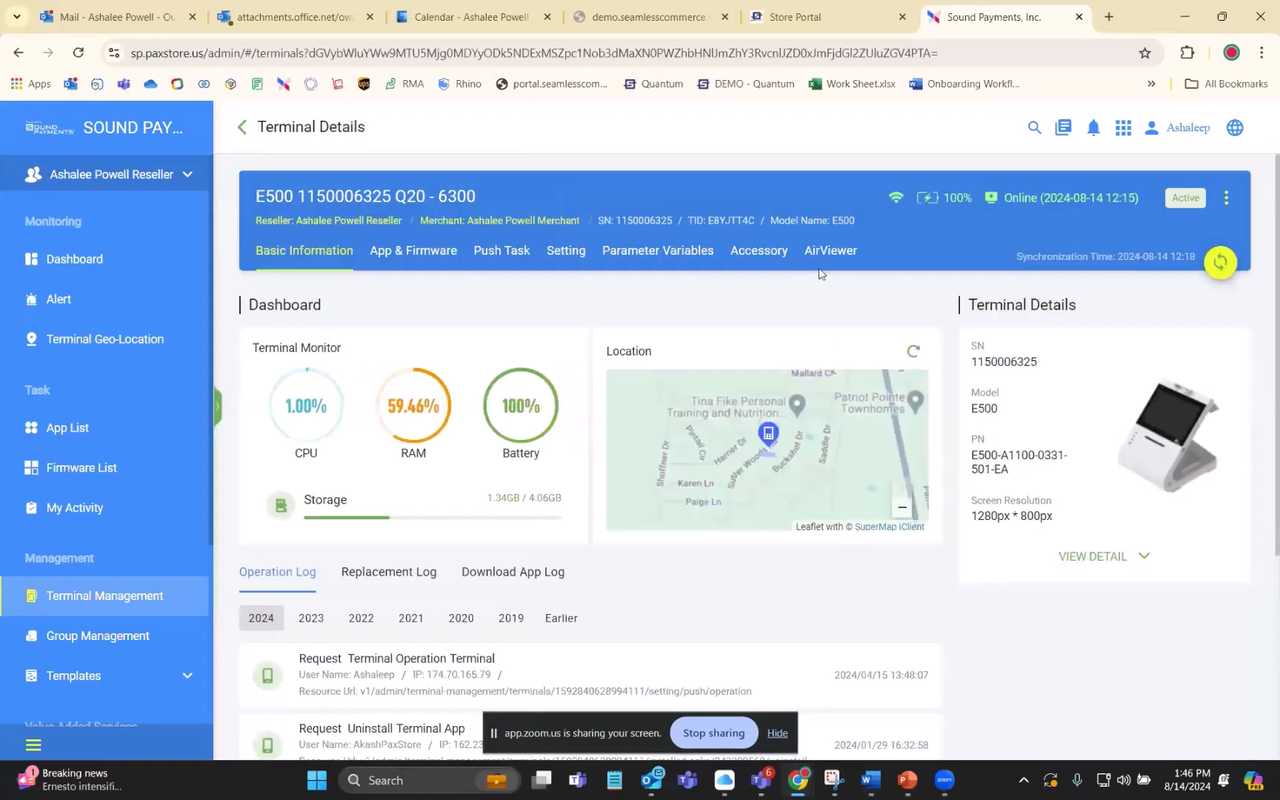
click(829, 252)
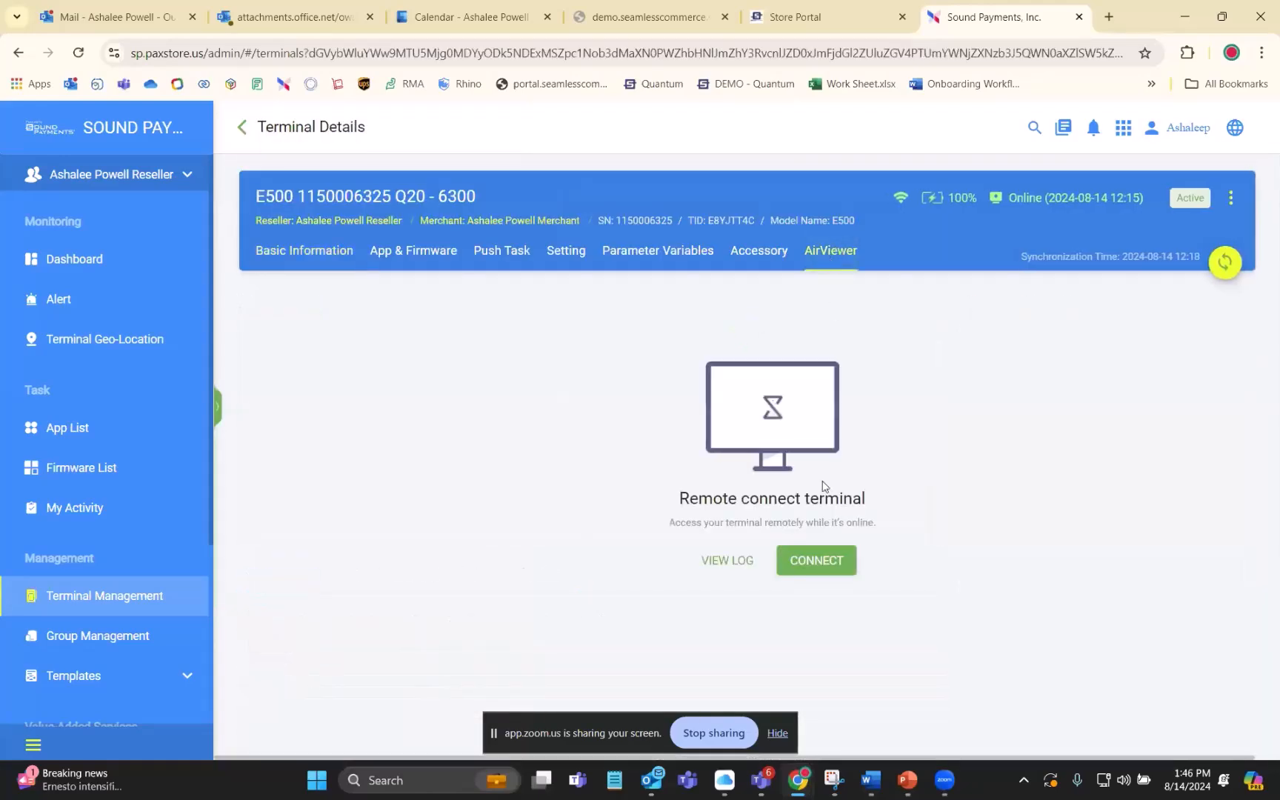
click(822, 570)
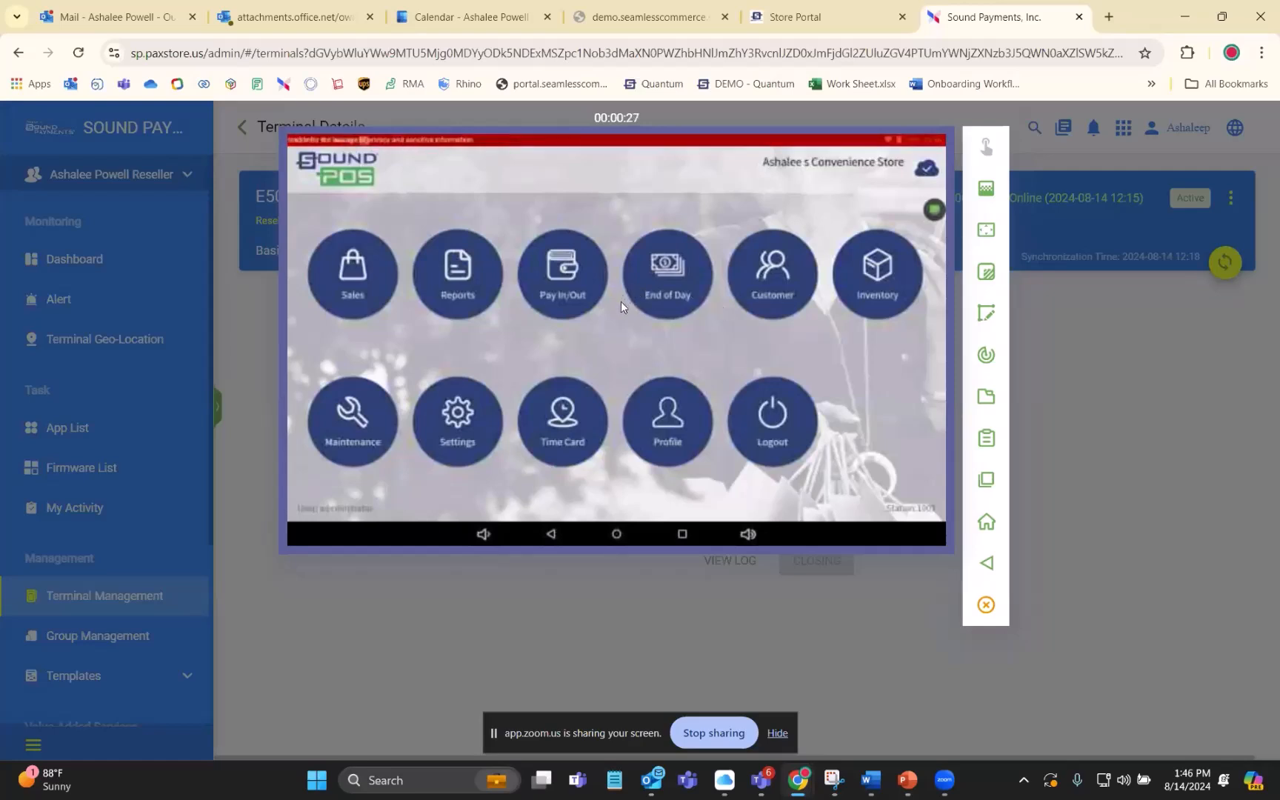
- View the customer list on the remote terminal and return to the POS home screen
click(777, 282)
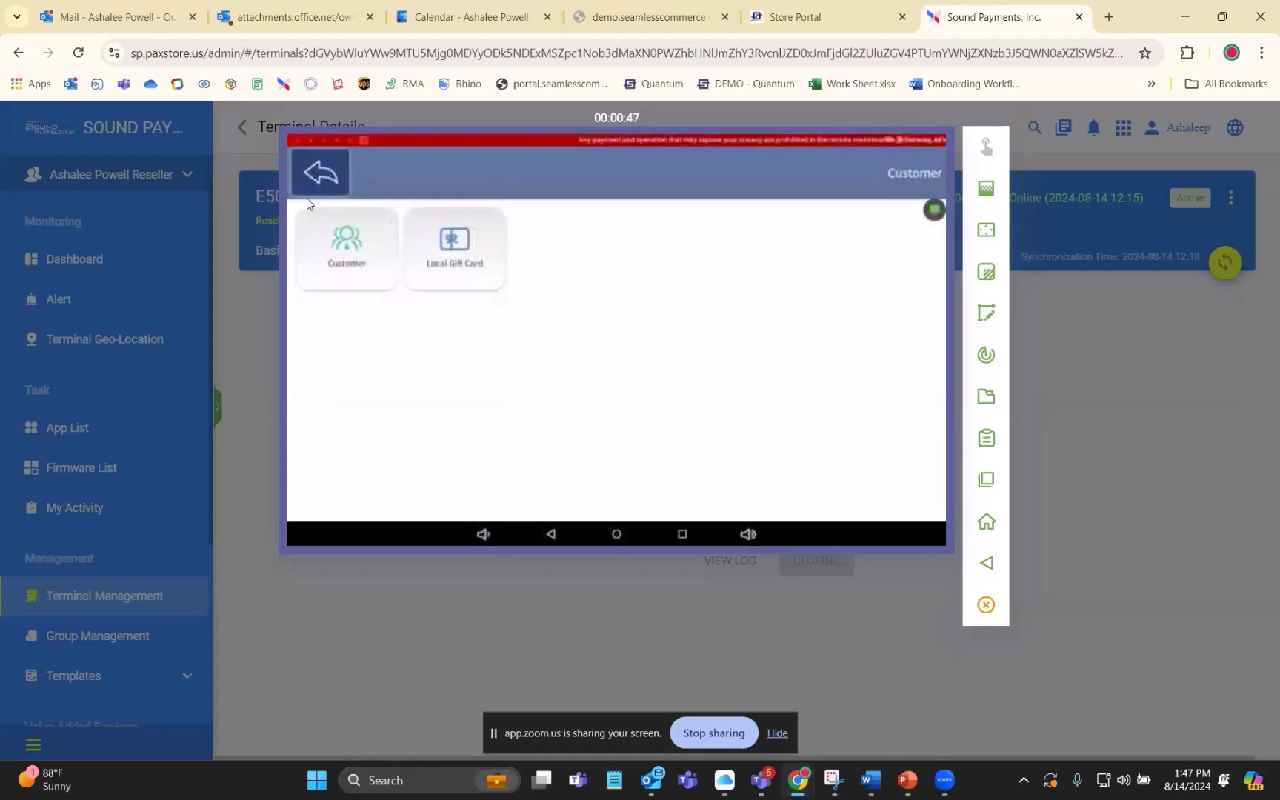
click(352, 263)
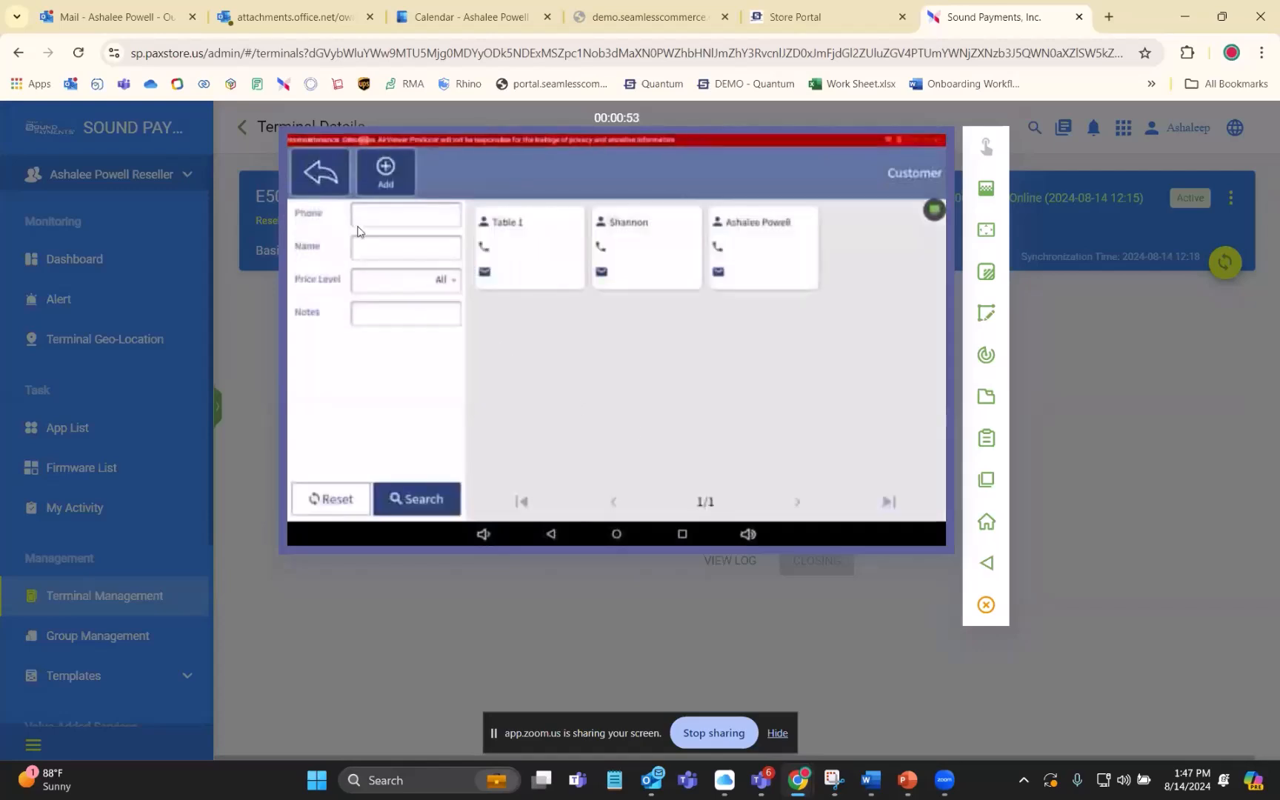
click(312, 175)
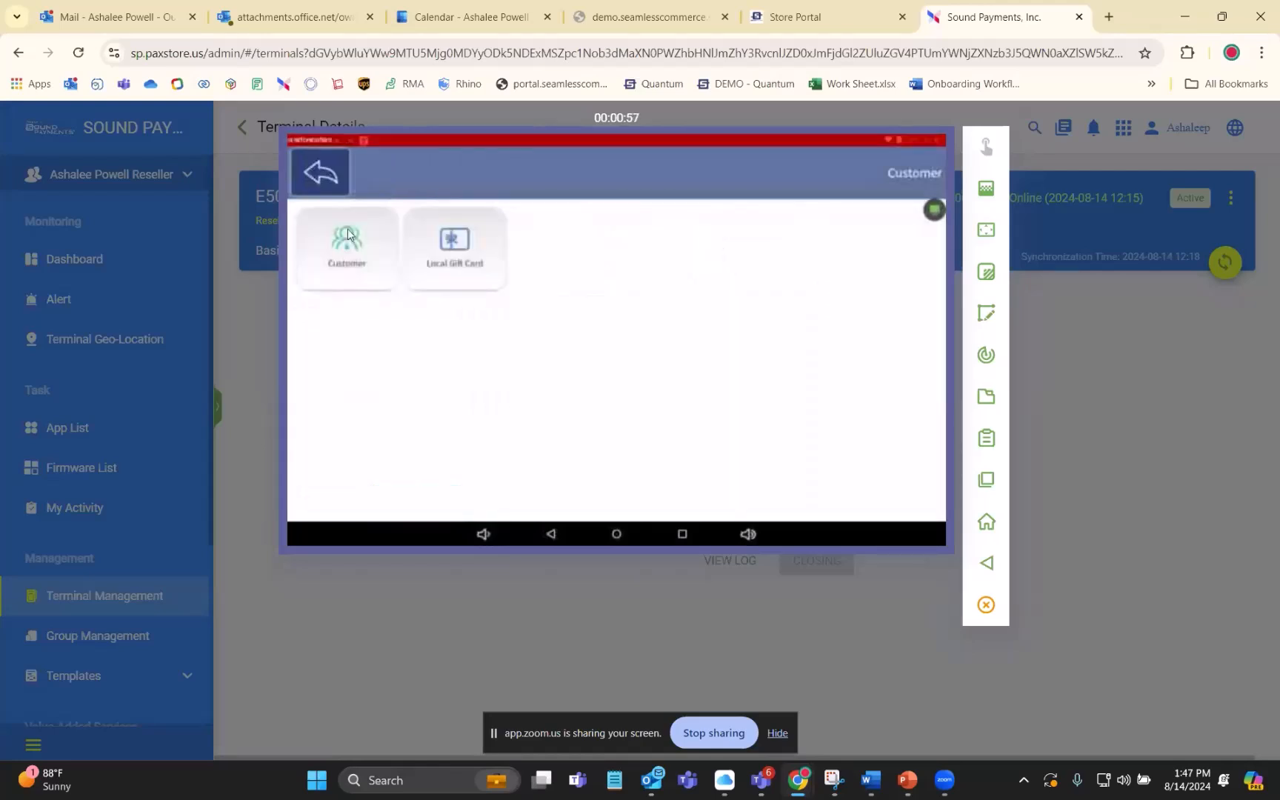
click(314, 176)
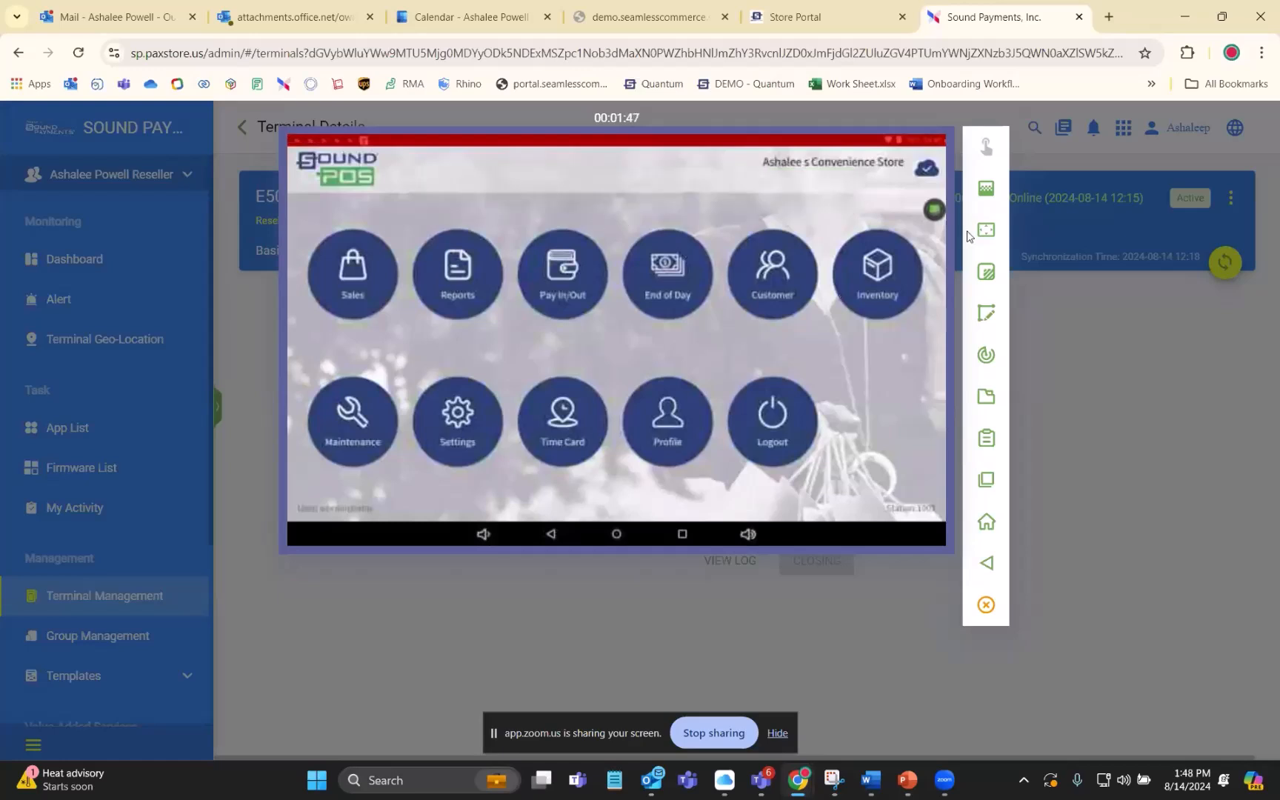
- Try to set the remote view's image quality to Normal, and dismiss the ended session
click(987, 190)
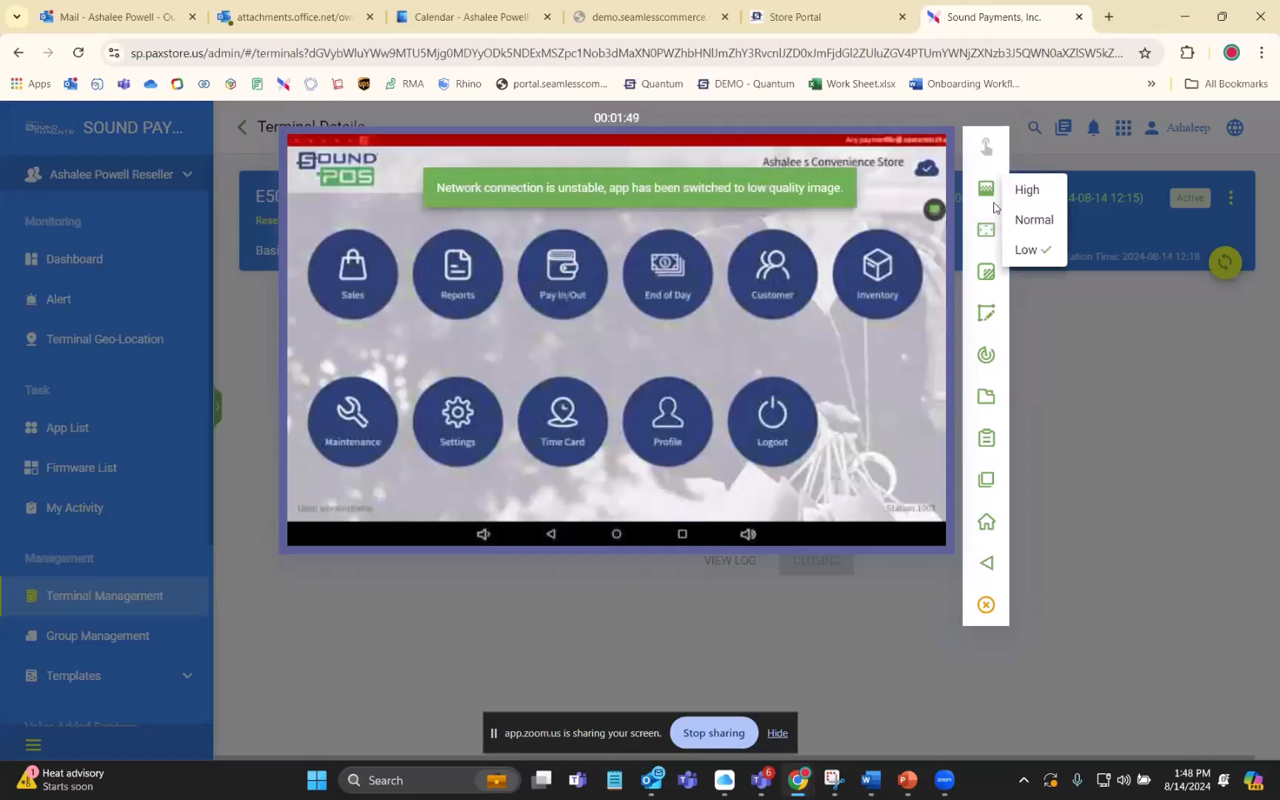
click(1031, 220)
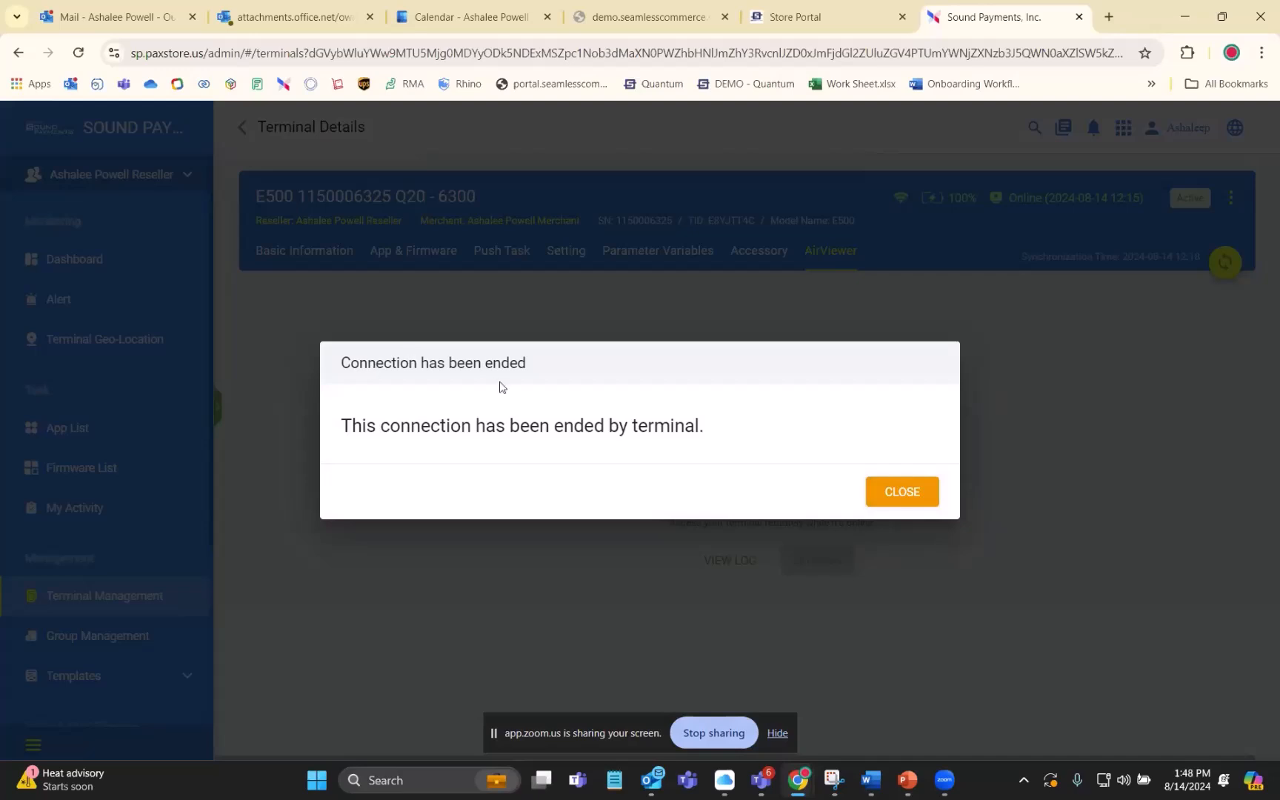
click(892, 499)
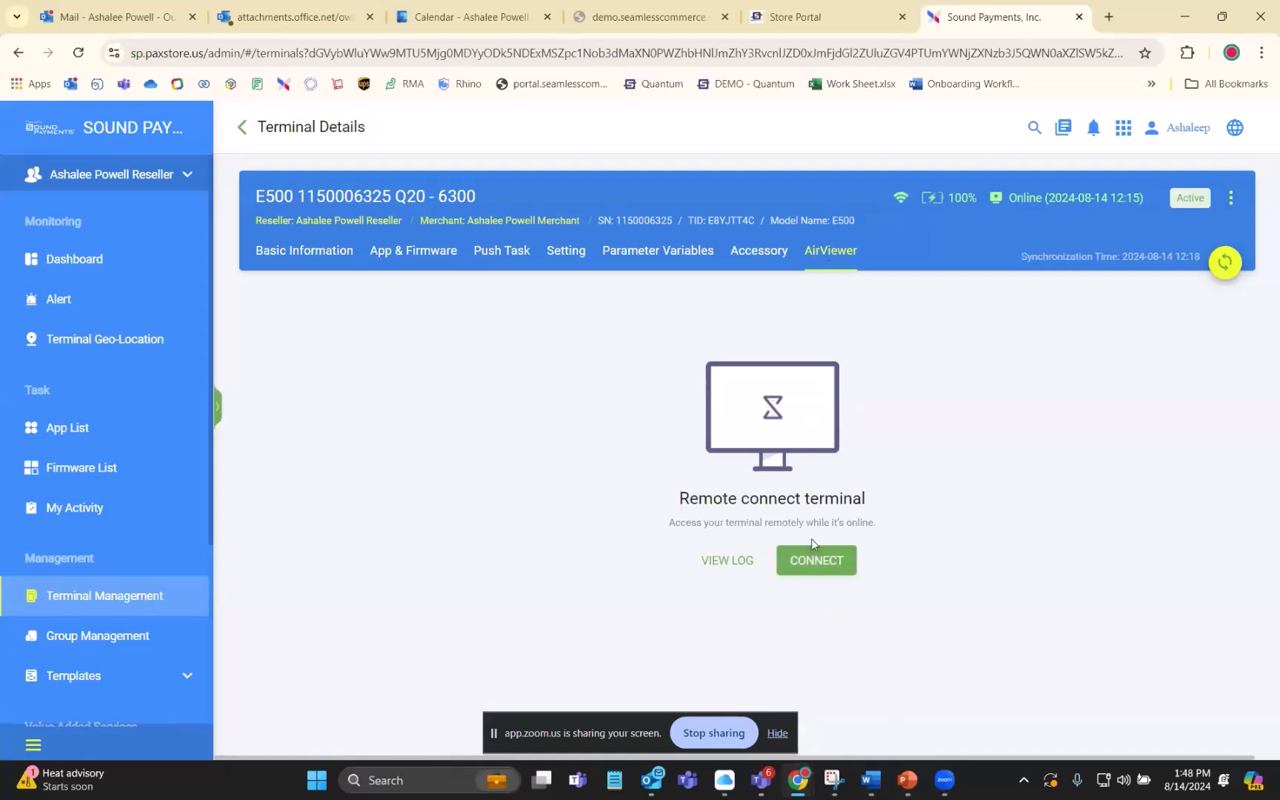
- Reconnect to the E500 terminal through AirViewer and take remote control of it
click(813, 557)
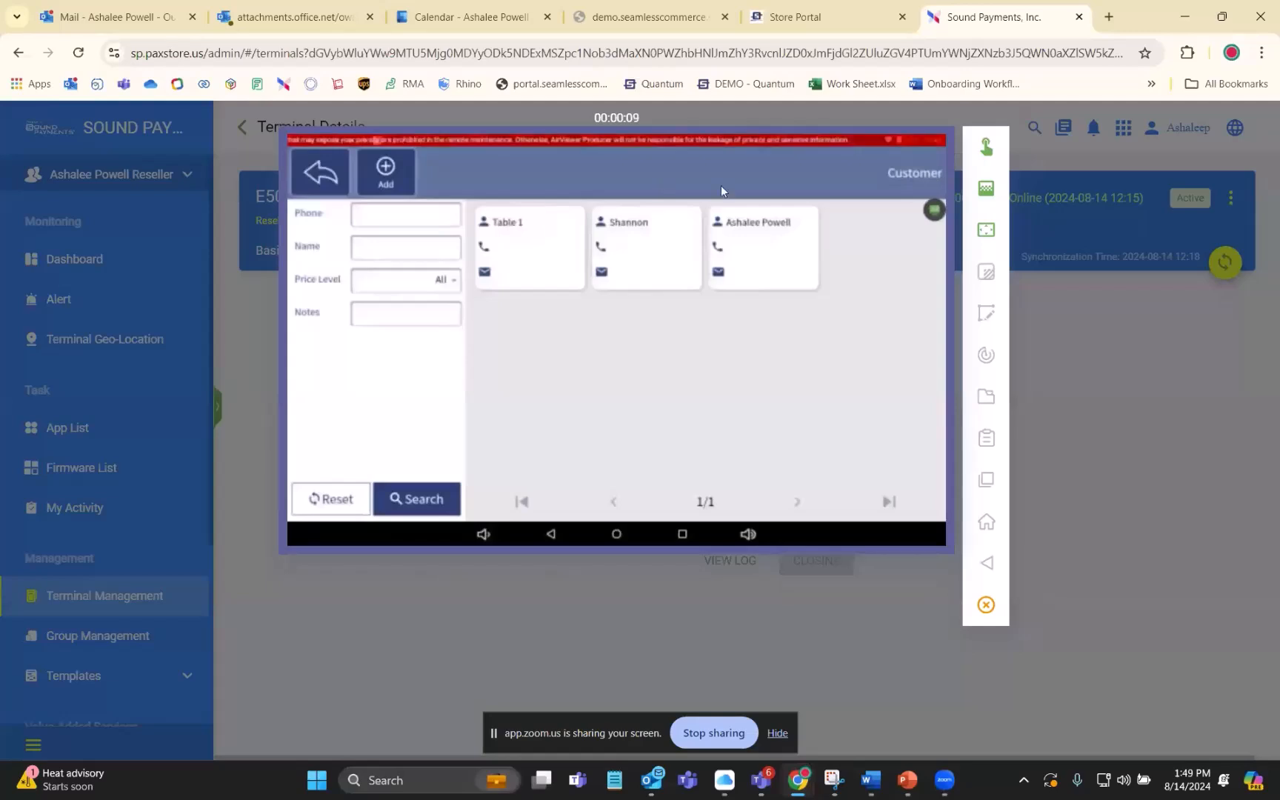
click(988, 146)
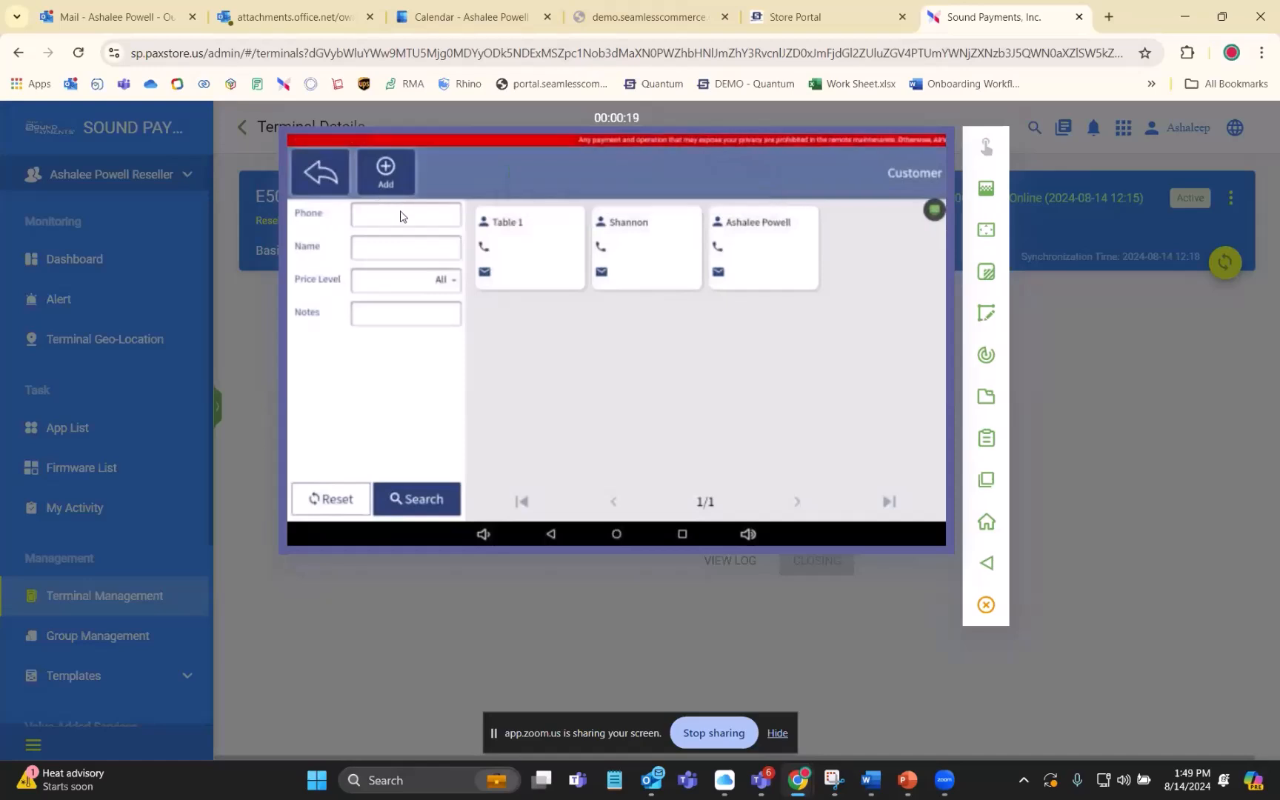
- Start a new customer on the terminal and set the contact's discount to 22% off
click(379, 176)
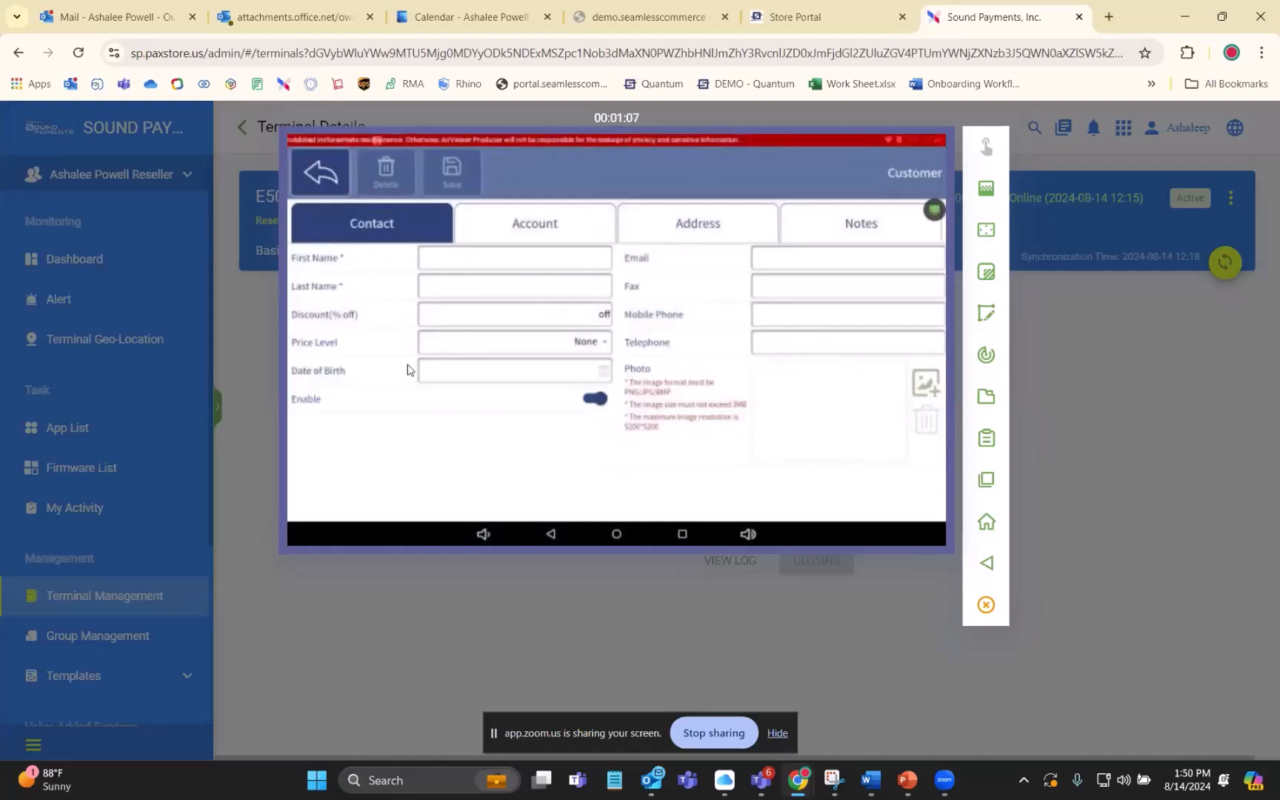
click(508, 318)
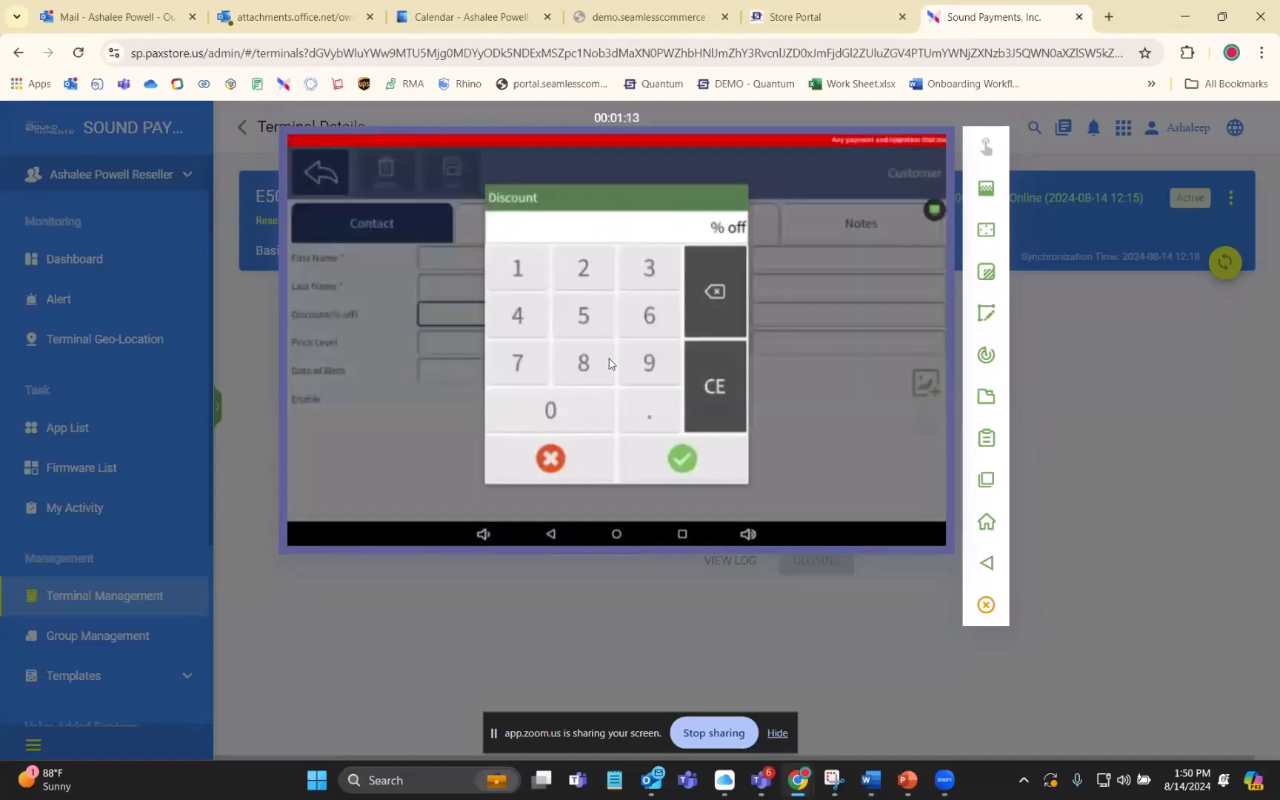
click(583, 267)
click(583, 267)
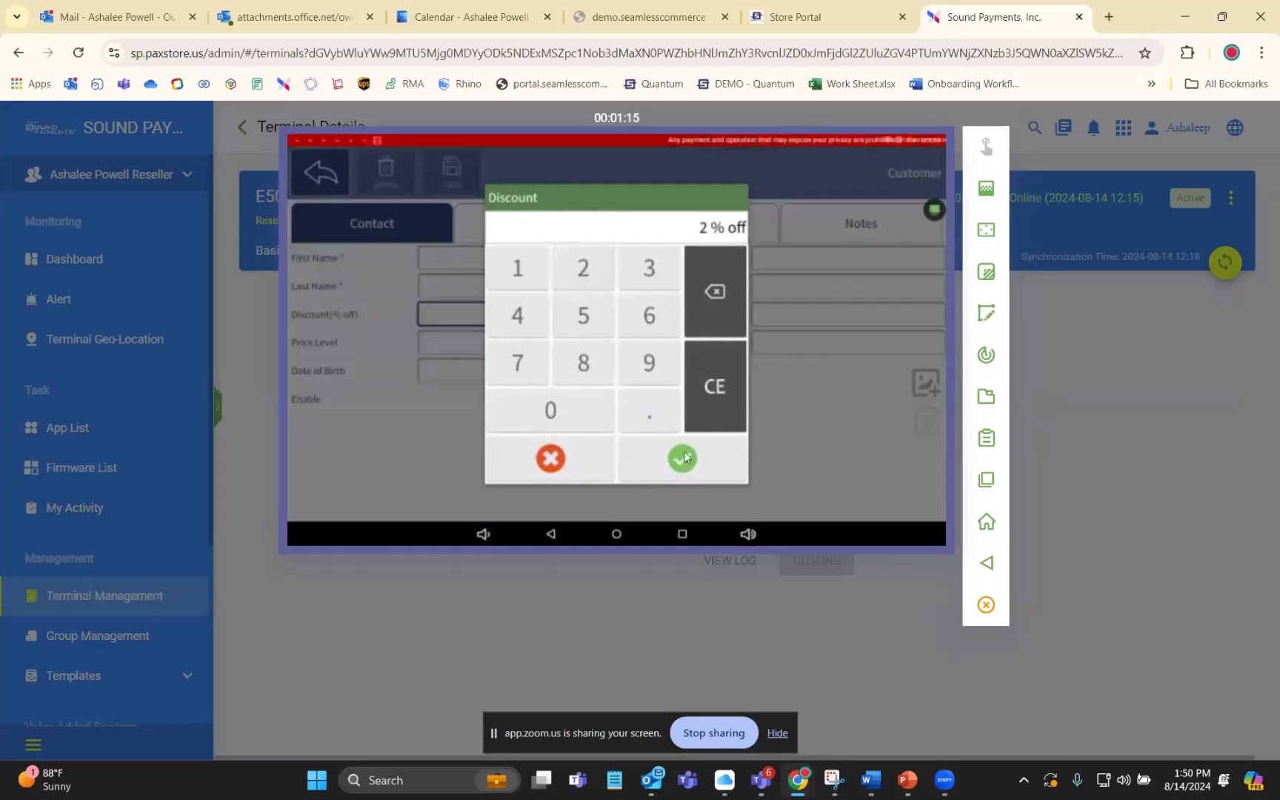
click(682, 457)
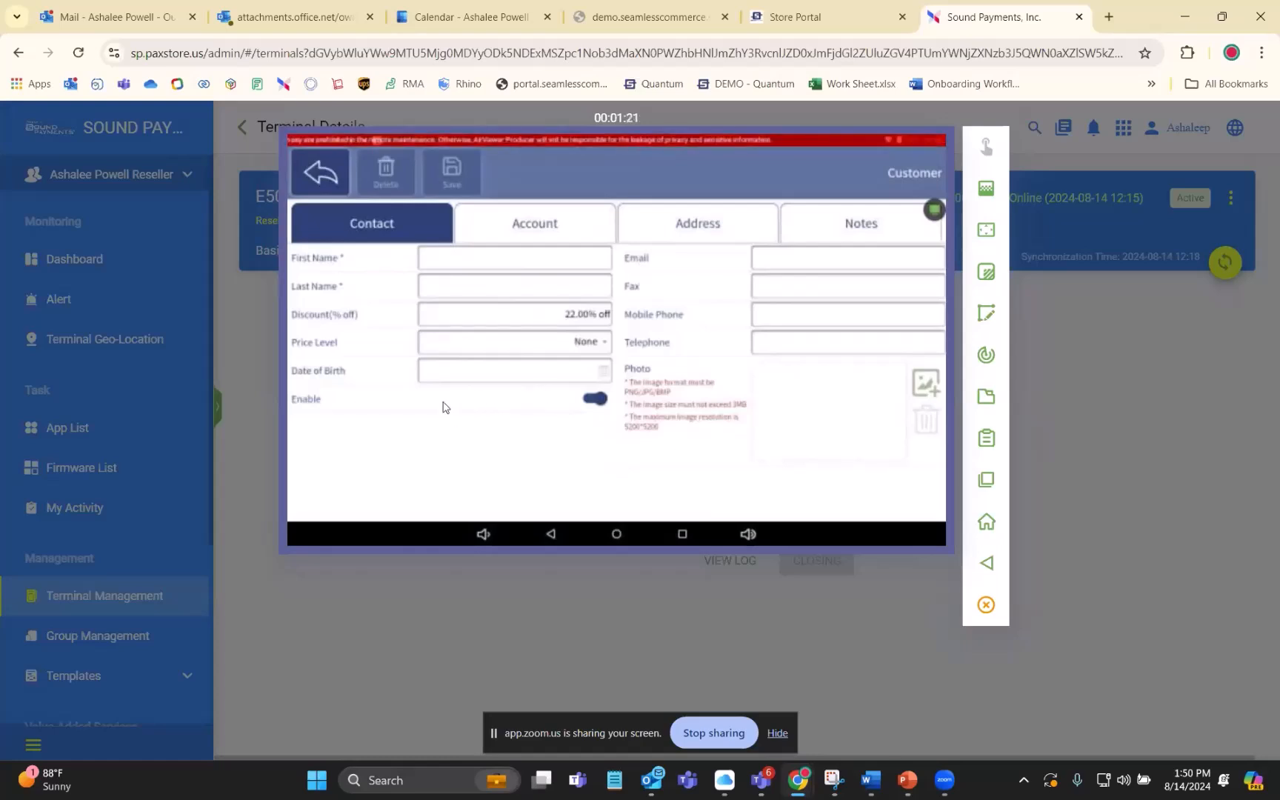
- Check the new customer's Account details and the Price Level choices under Contact
click(540, 225)
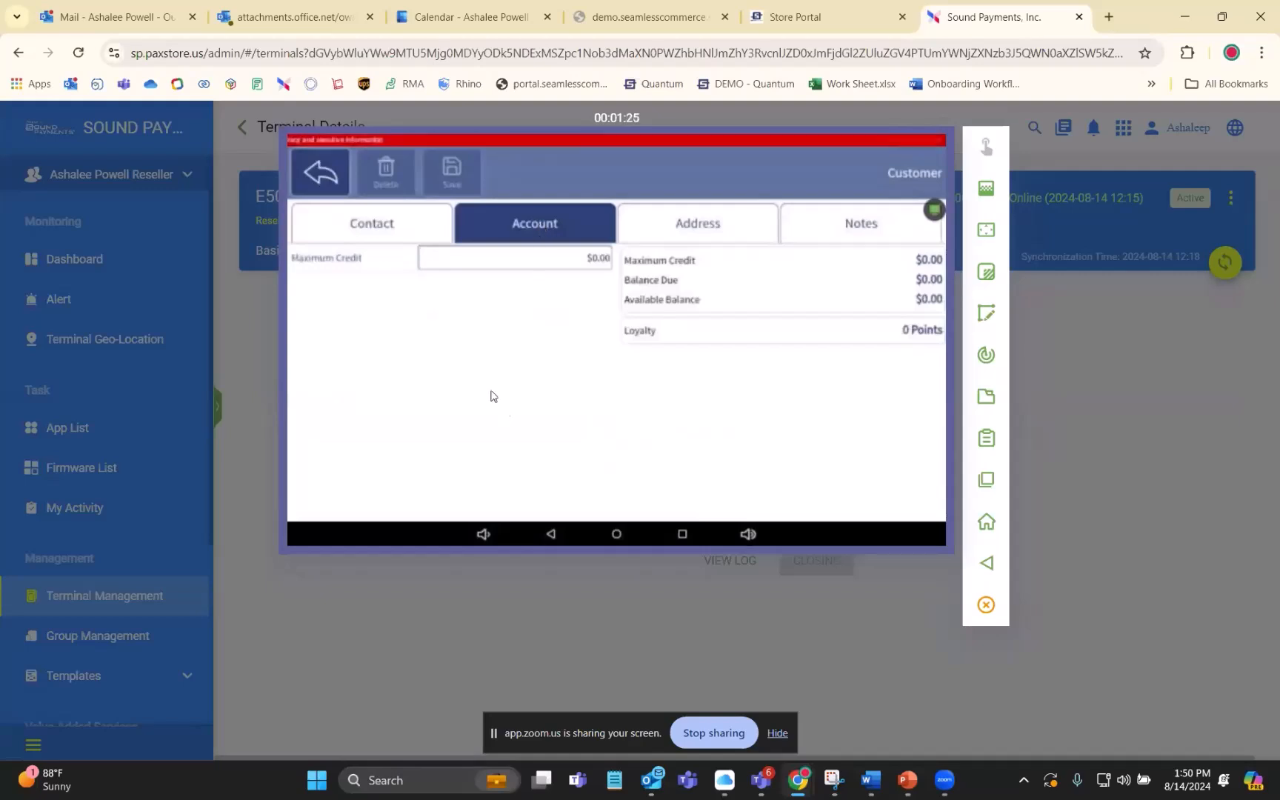
click(370, 223)
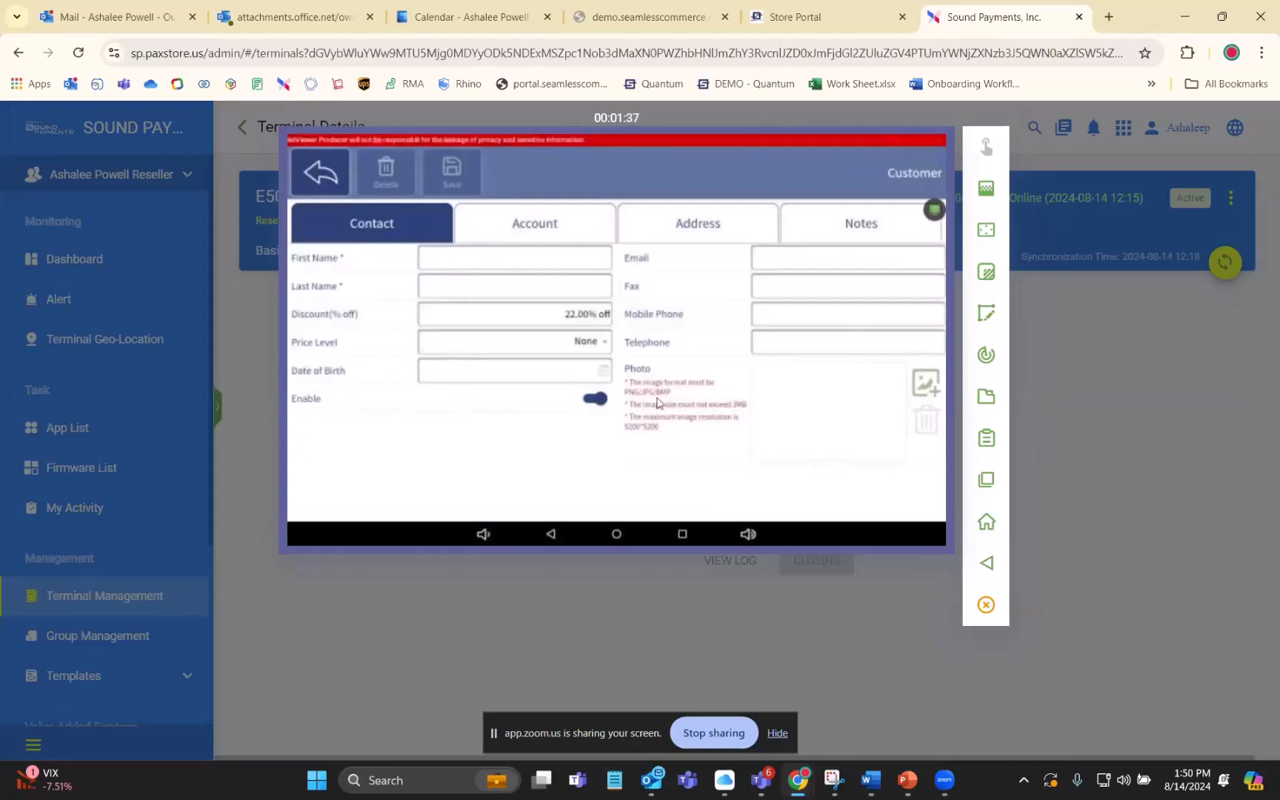
click(587, 345)
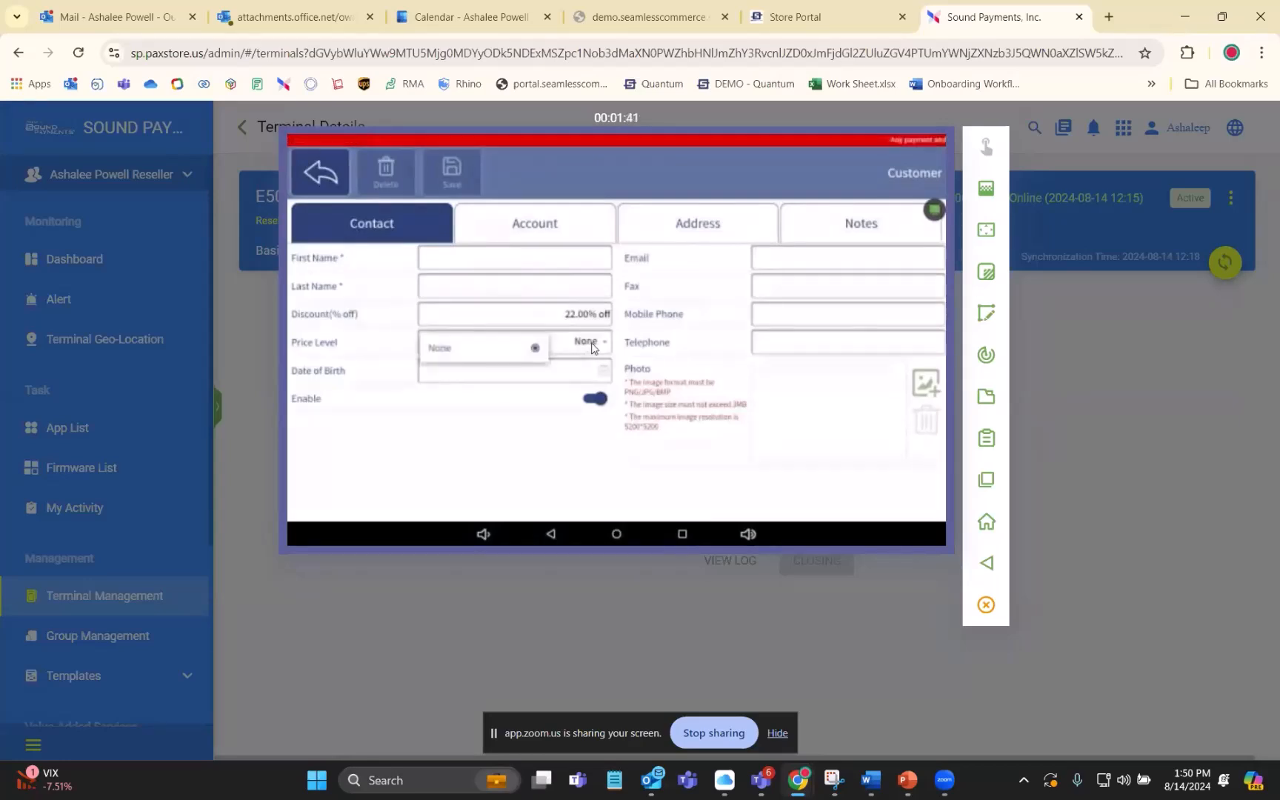
click(534, 350)
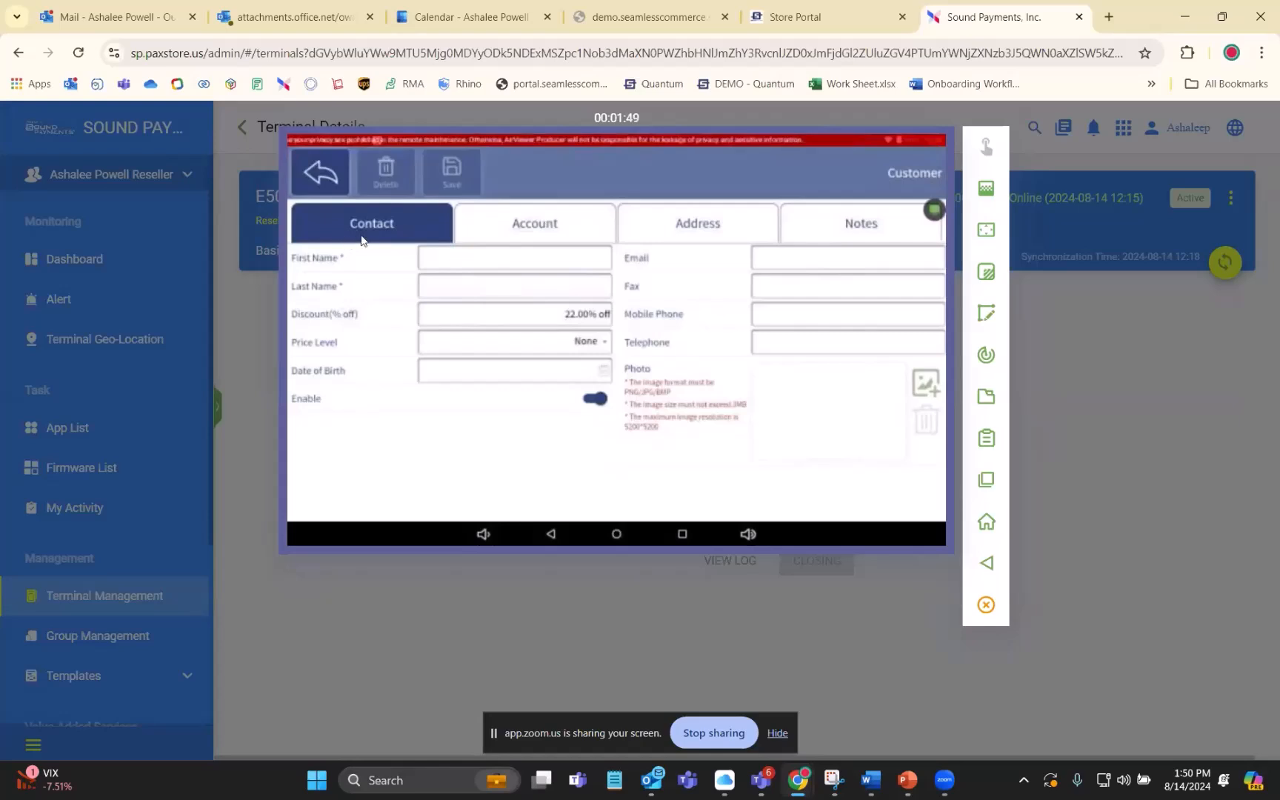
click(559, 226)
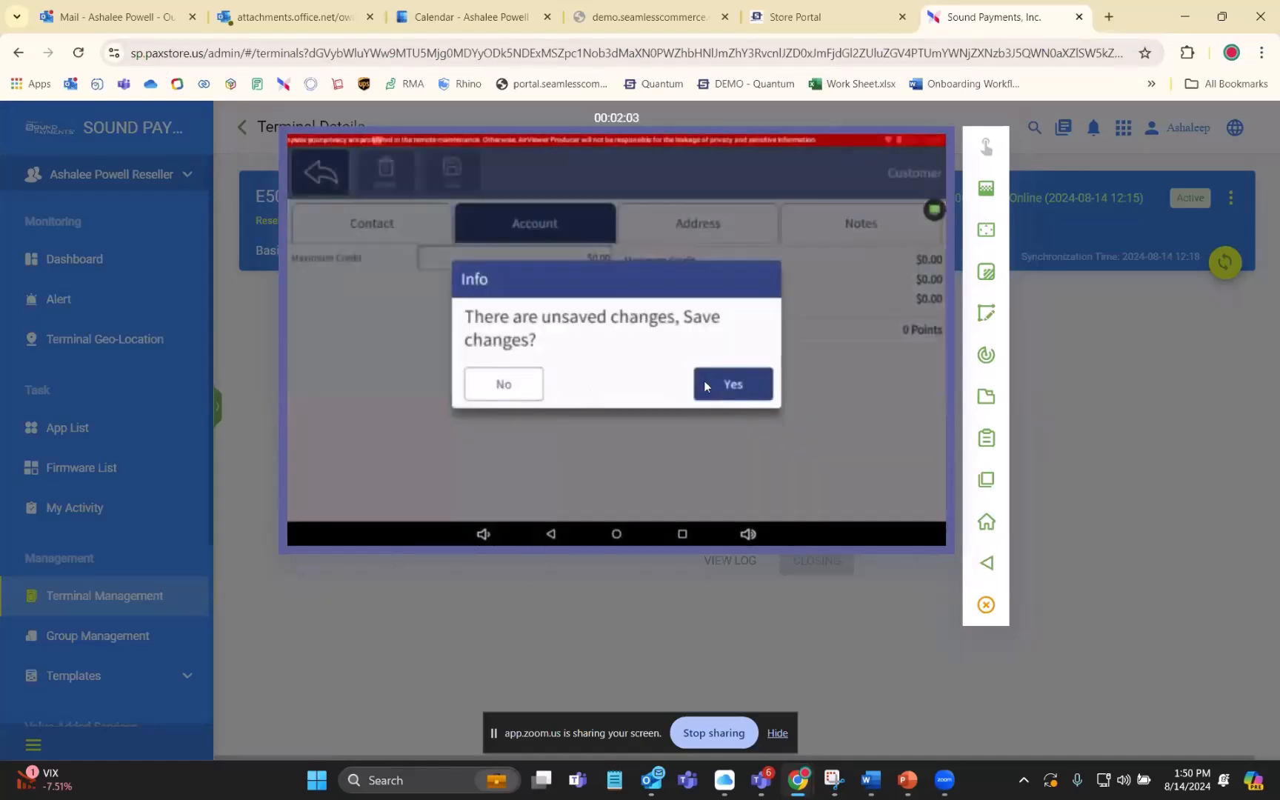
- Discard the unsaved new customer and go back to the Customer menu with the Local Gift Card option
click(491, 398)
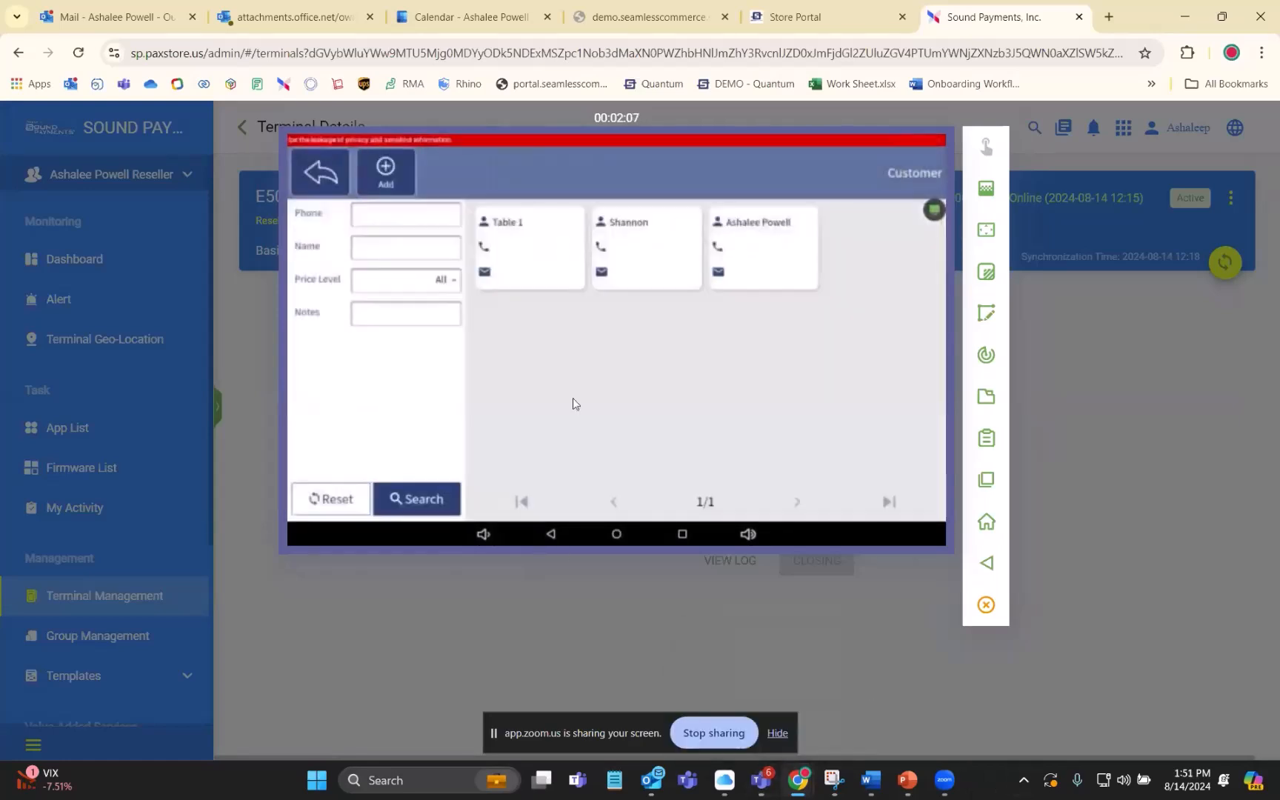
click(319, 174)
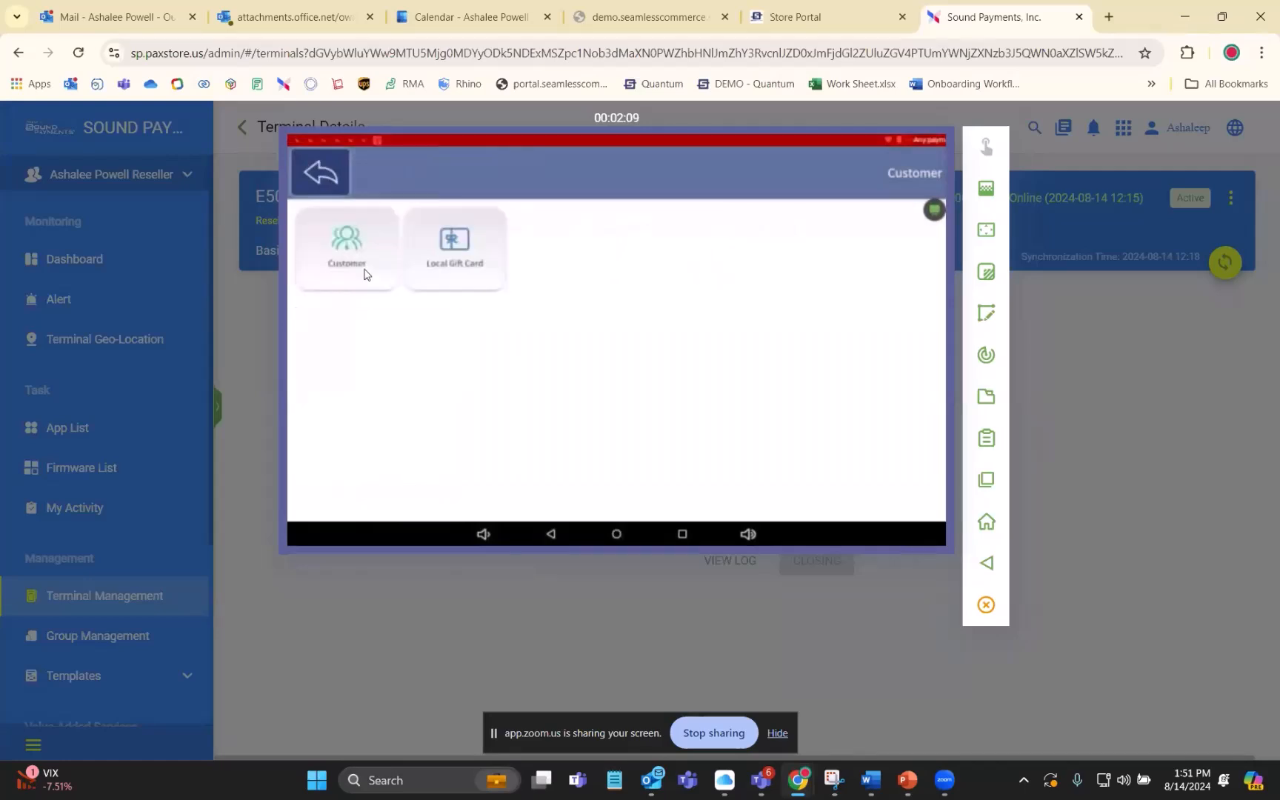
mouse_move(651, 780)
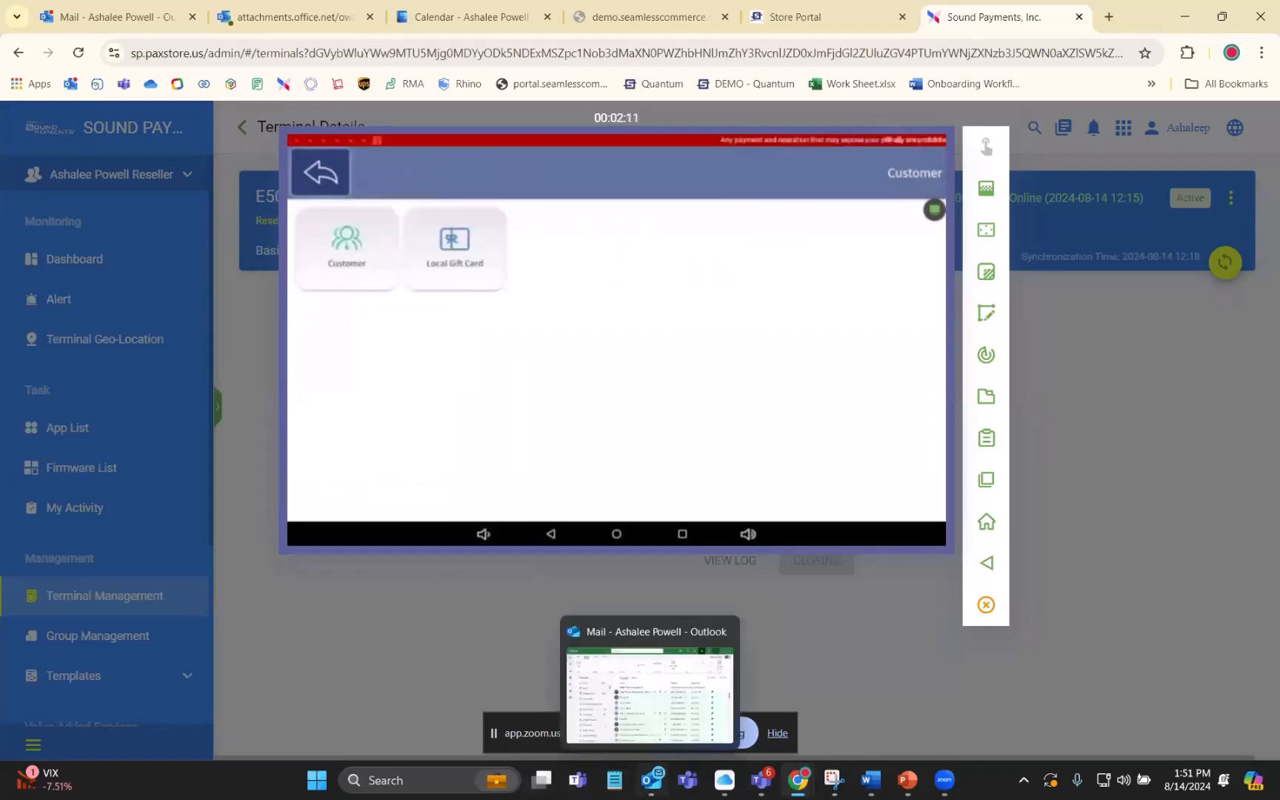